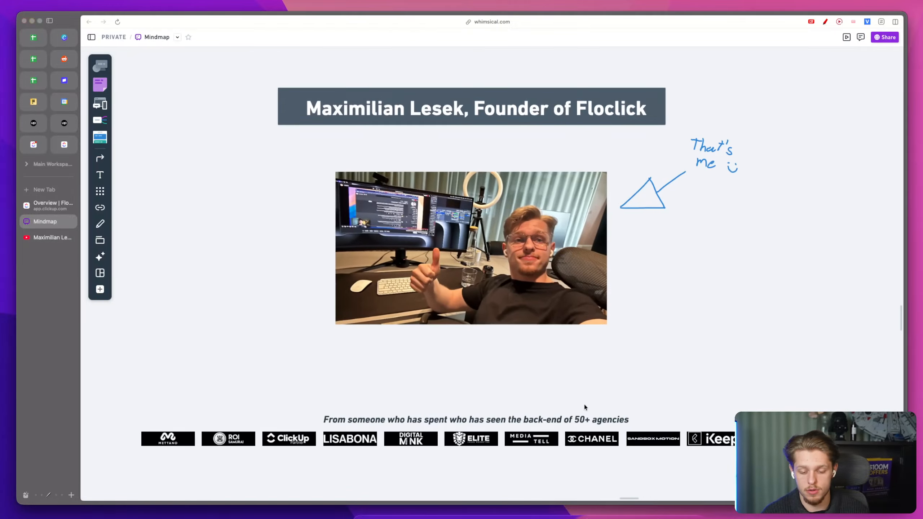
Step: Switch to the ClickUp overview tab in the browser
{"action": "key", "text": "ctrl+shift+a"}
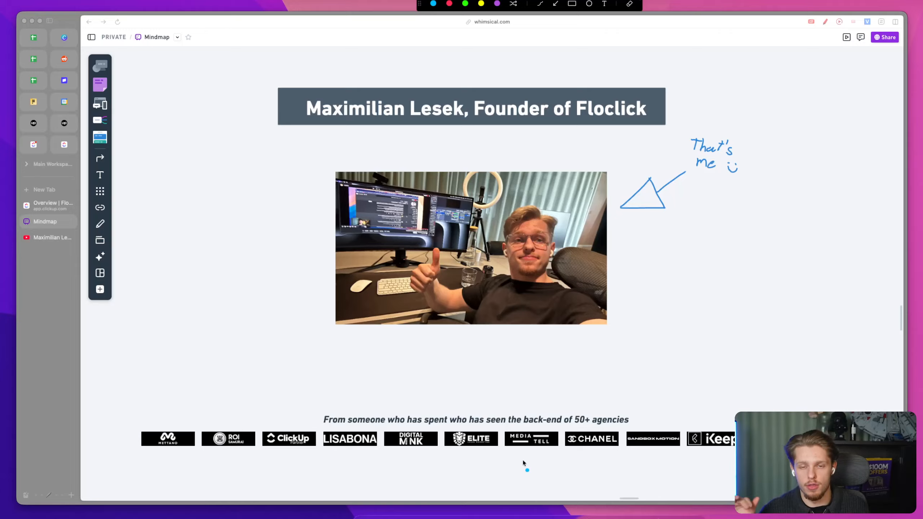
{"action": "scroll", "coordinate": [513, 446], "scroll_direction": "down", "scroll_amount": 1}
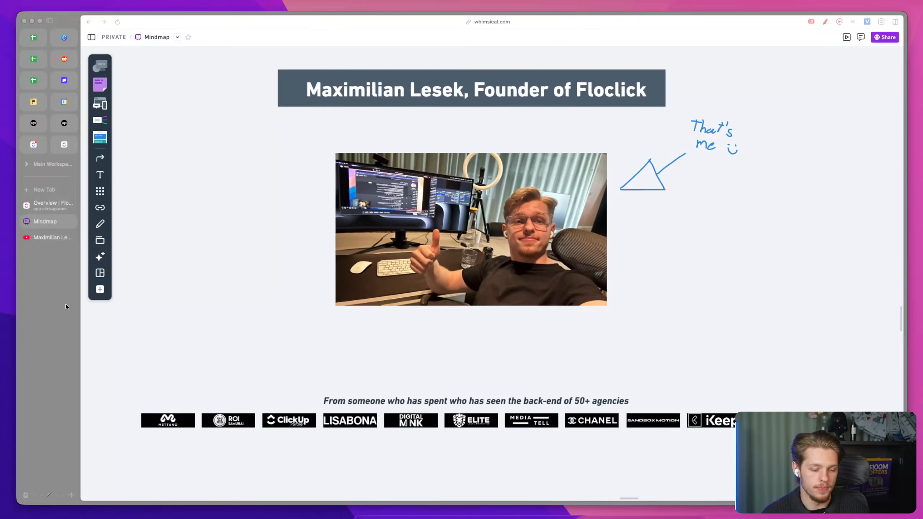
{"action": "left_click", "coordinate": [32, 201]}
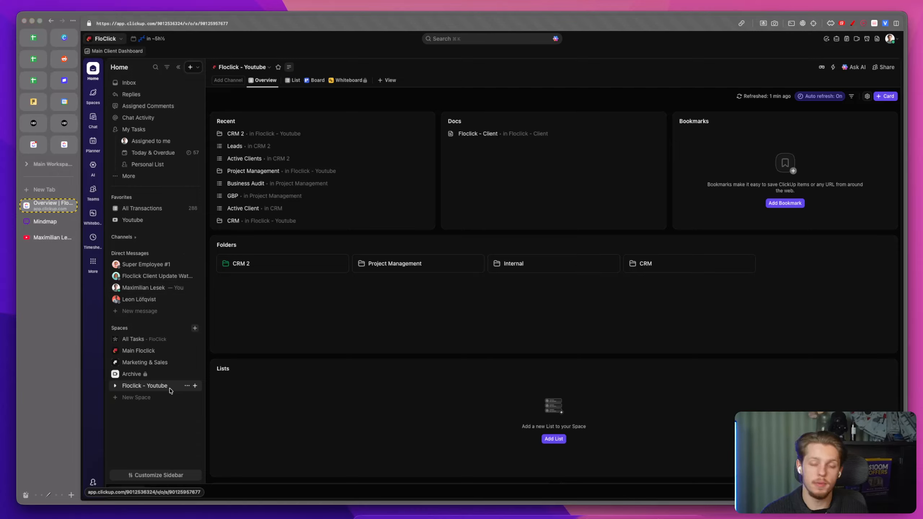
Step: Start creating a new space and name it Main Workspace
{"action": "left_click", "coordinate": [166, 401]}
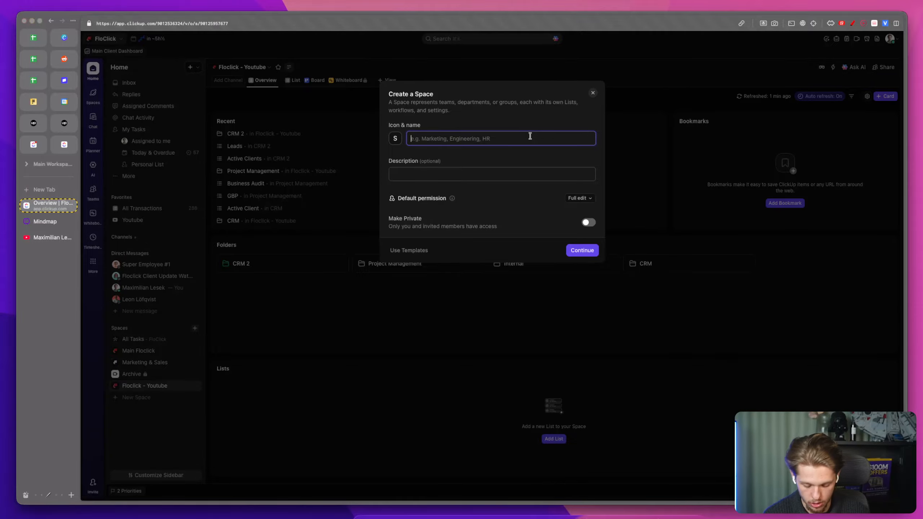
{"action": "type", "text": "Main Workspace"}
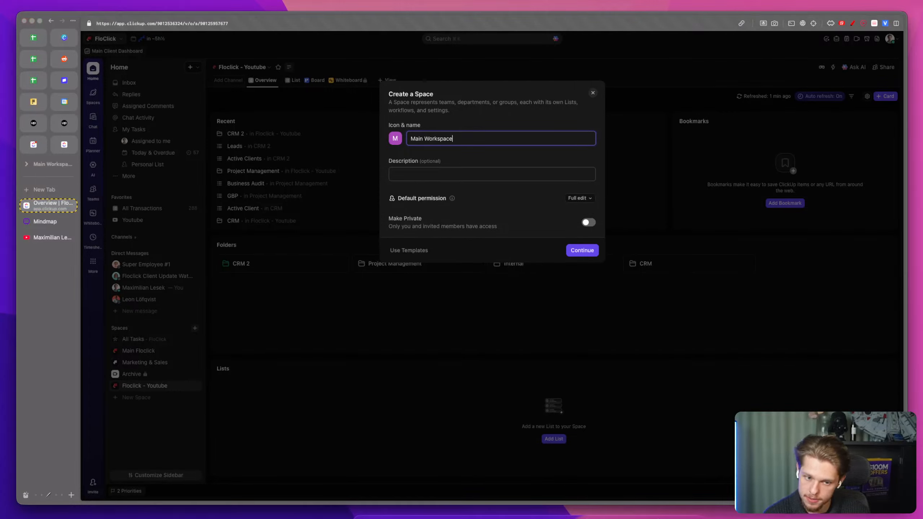
{"action": "left_click", "coordinate": [400, 139]}
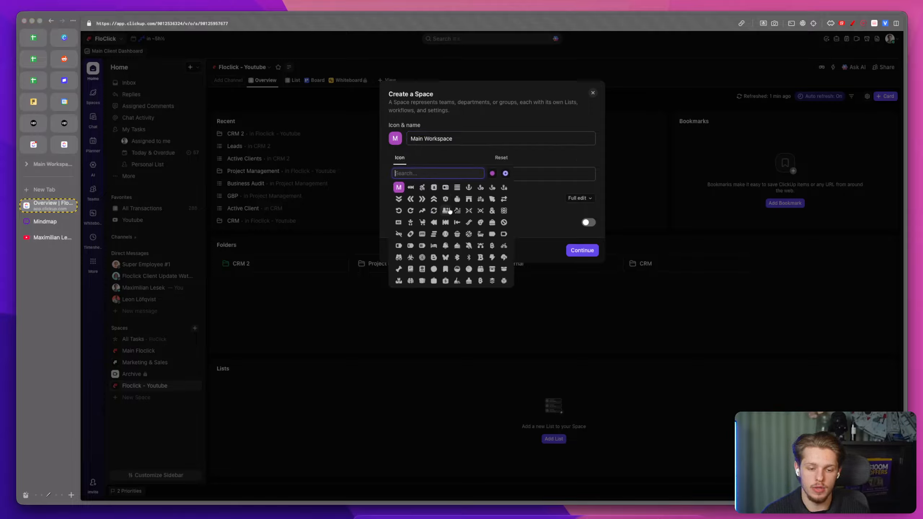
{"action": "type", "text": "f"}
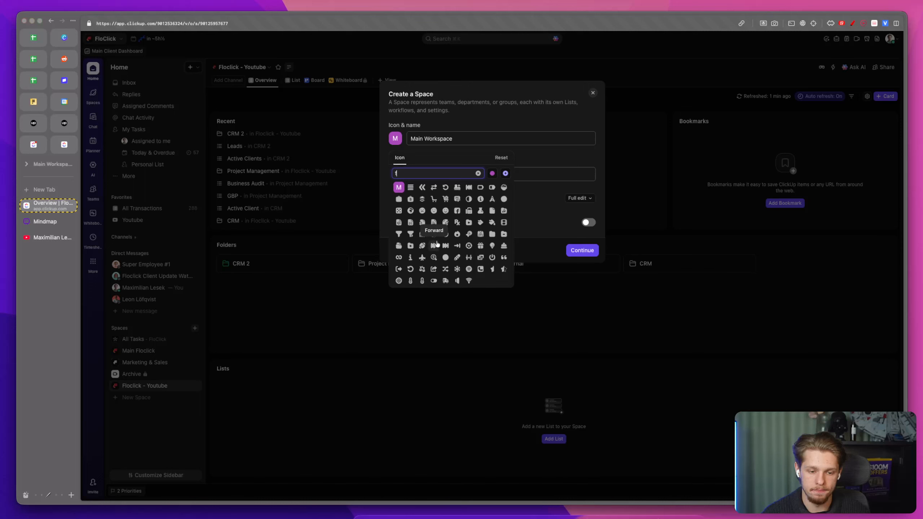
{"action": "left_click", "coordinate": [410, 257]}
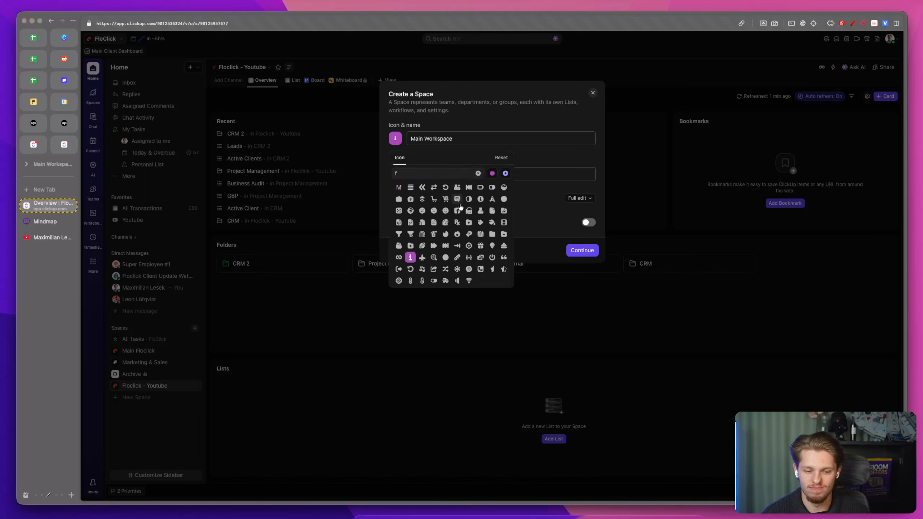
{"action": "left_click", "coordinate": [445, 211]}
{"action": "left_click", "coordinate": [498, 105]}
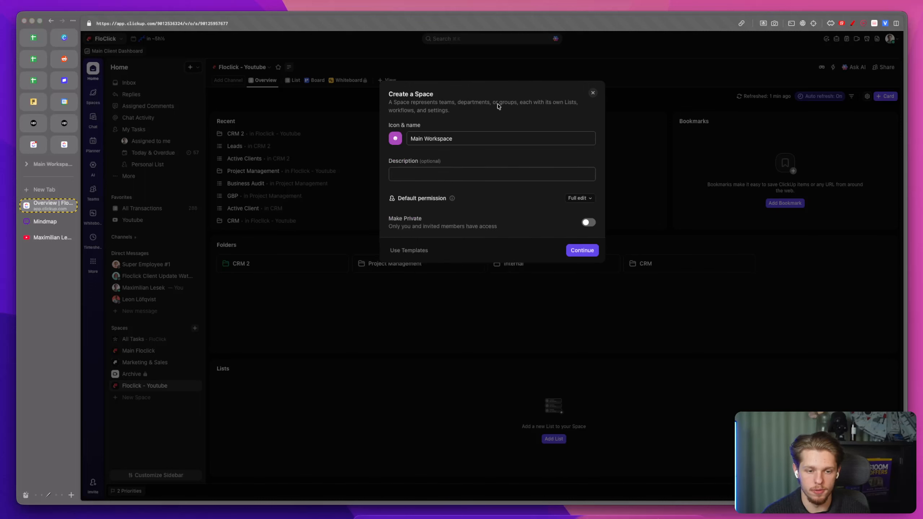
Step: Choose a house icon for the new space
{"action": "left_click", "coordinate": [396, 140]}
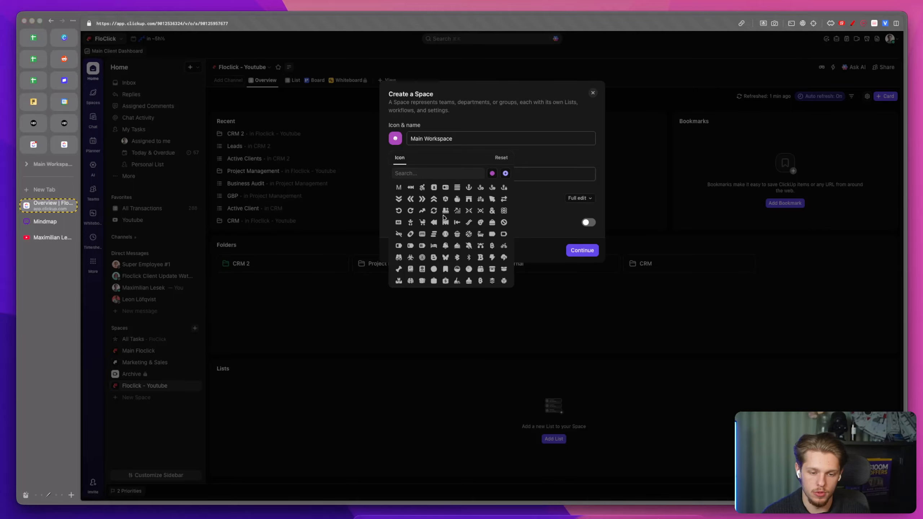
{"action": "left_click", "coordinate": [434, 200]}
{"action": "left_click", "coordinate": [561, 230]}
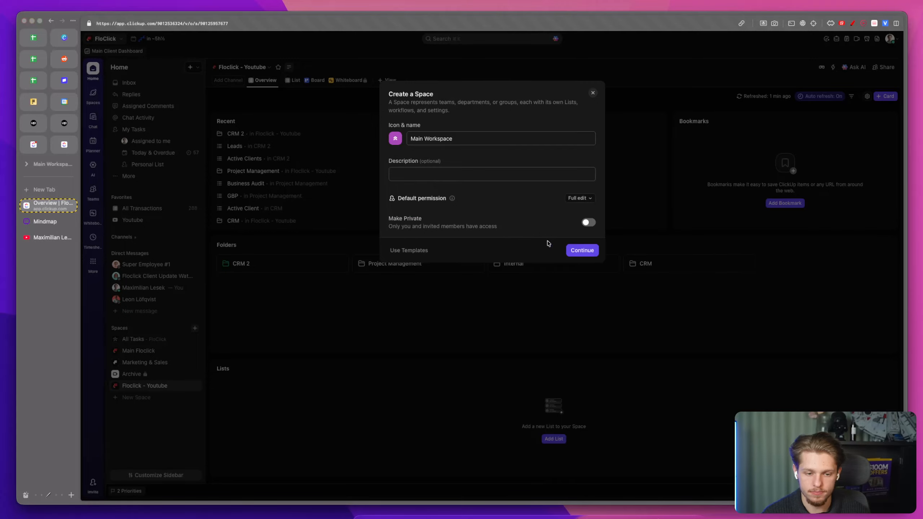
Step: Create the space with the default Starter workflow and open its List
{"action": "left_click", "coordinate": [578, 250]}
{"action": "left_click", "coordinate": [573, 324]}
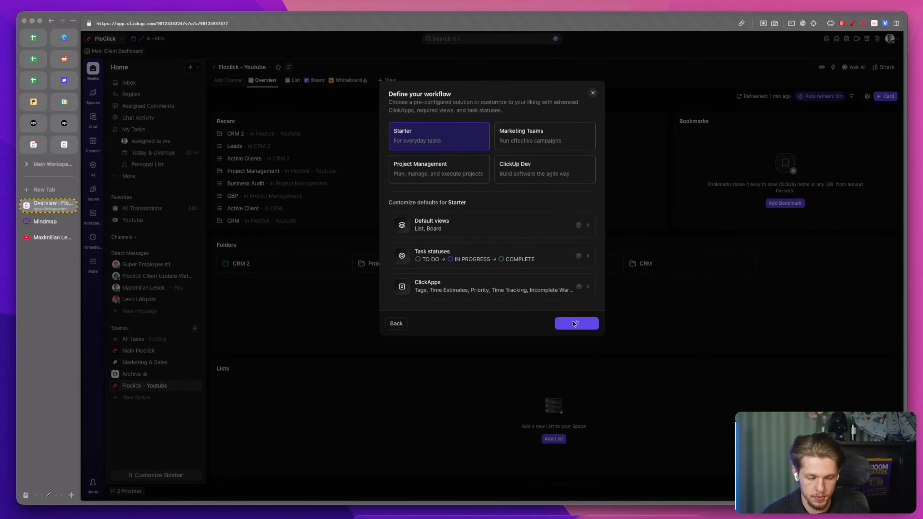
{"action": "left_click", "coordinate": [123, 397]}
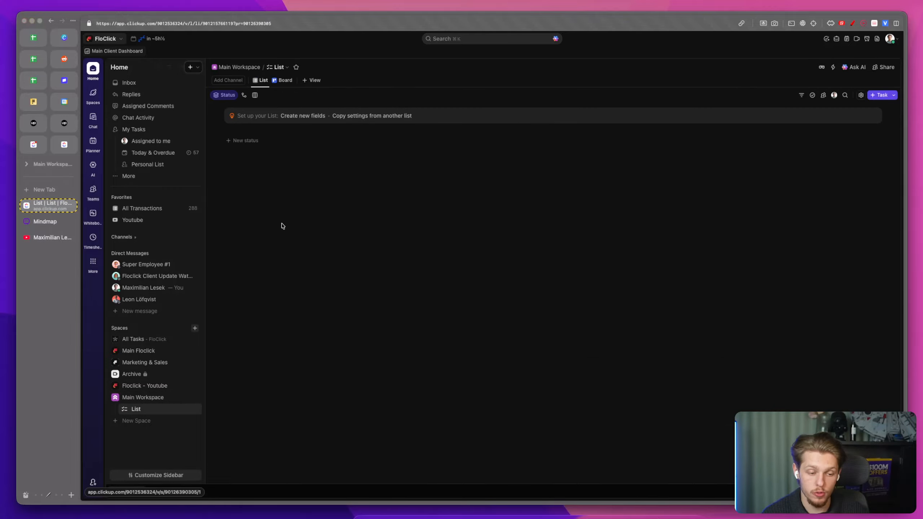
{"action": "key", "text": "ctrl+a"}
{"action": "mouse_move", "coordinate": [268, 200]}
{"action": "left_mouse_down"}
{"action": "mouse_move", "coordinate": [262, 229]}
{"action": "mouse_move", "coordinate": [284, 233]}
{"action": "left_mouse_up"}
{"action": "left_click", "coordinate": [296, 233]}
{"action": "mouse_move", "coordinate": [337, 199]}
{"action": "left_mouse_down"}
{"action": "mouse_move", "coordinate": [318, 206]}
{"action": "mouse_move", "coordinate": [340, 213]}
{"action": "mouse_move", "coordinate": [343, 238]}
{"action": "mouse_move", "coordinate": [372, 223]}
{"action": "mouse_move", "coordinate": [378, 234]}
{"action": "left_mouse_up"}
{"action": "mouse_move", "coordinate": [407, 219]}
{"action": "left_mouse_down"}
{"action": "mouse_move", "coordinate": [400, 239]}
{"action": "mouse_move", "coordinate": [409, 241]}
{"action": "left_mouse_up"}
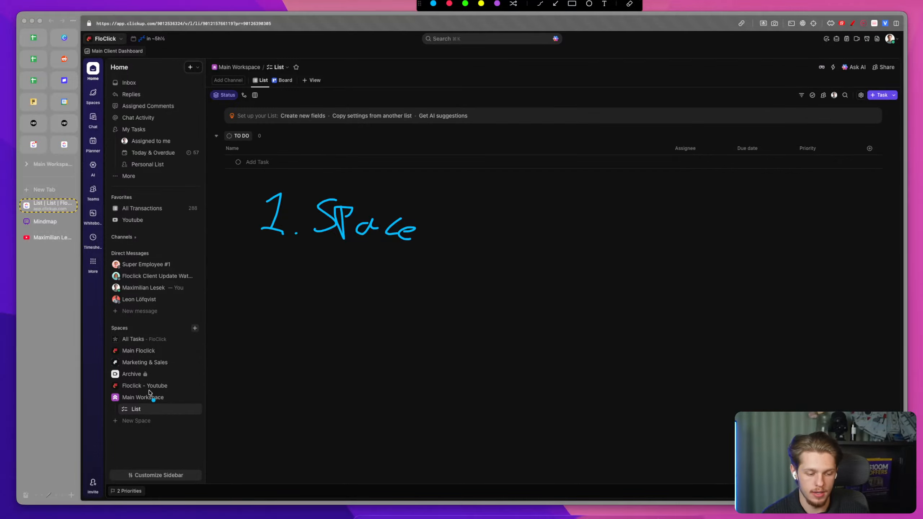
{"action": "left_click_drag", "start_coordinate": [124, 402], "coordinate": [147, 401]}
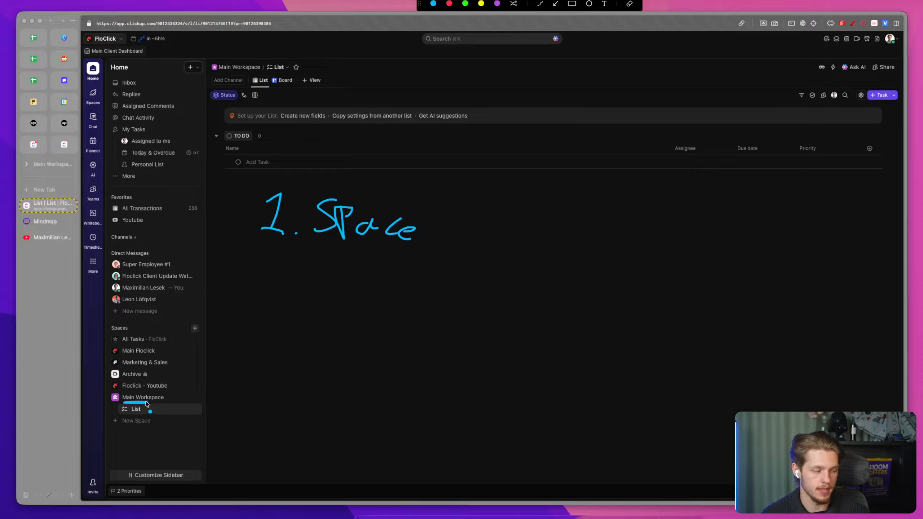
{"action": "mouse_move", "coordinate": [269, 254]}
{"action": "left_mouse_down"}
{"action": "mouse_move", "coordinate": [256, 284]}
{"action": "mouse_move", "coordinate": [280, 287]}
{"action": "left_mouse_up"}
{"action": "left_click", "coordinate": [293, 288]}
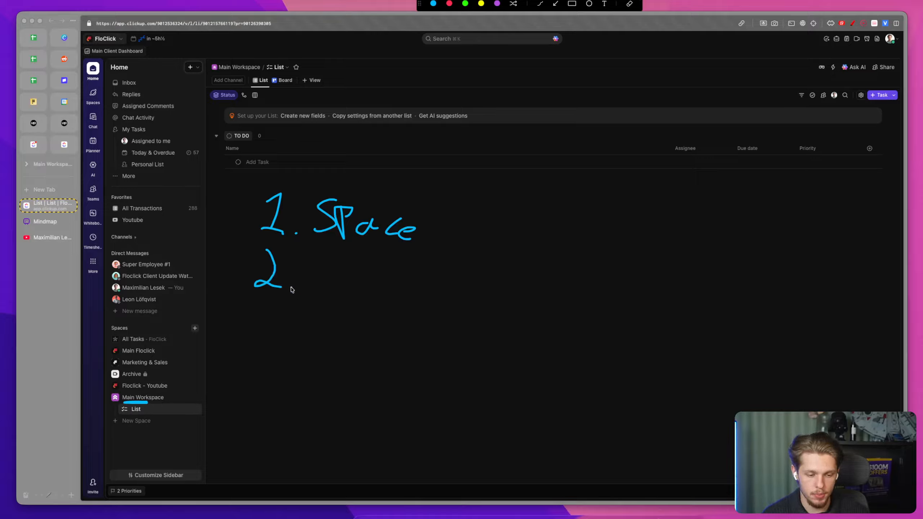
{"action": "left_click_drag", "start_coordinate": [322, 247], "coordinate": [318, 285]}
{"action": "left_click_drag", "start_coordinate": [314, 246], "coordinate": [335, 245]}
{"action": "mouse_move", "coordinate": [321, 259]}
{"action": "left_mouse_down"}
{"action": "mouse_move", "coordinate": [336, 257]}
{"action": "mouse_move", "coordinate": [333, 289]}
{"action": "mouse_move", "coordinate": [348, 270]}
{"action": "left_mouse_up"}
{"action": "left_click_drag", "start_coordinate": [362, 247], "coordinate": [363, 299]}
{"action": "mouse_move", "coordinate": [390, 255]}
{"action": "left_mouse_down"}
{"action": "mouse_move", "coordinate": [378, 281]}
{"action": "mouse_move", "coordinate": [430, 289]}
{"action": "mouse_move", "coordinate": [414, 309]}
{"action": "left_mouse_up"}
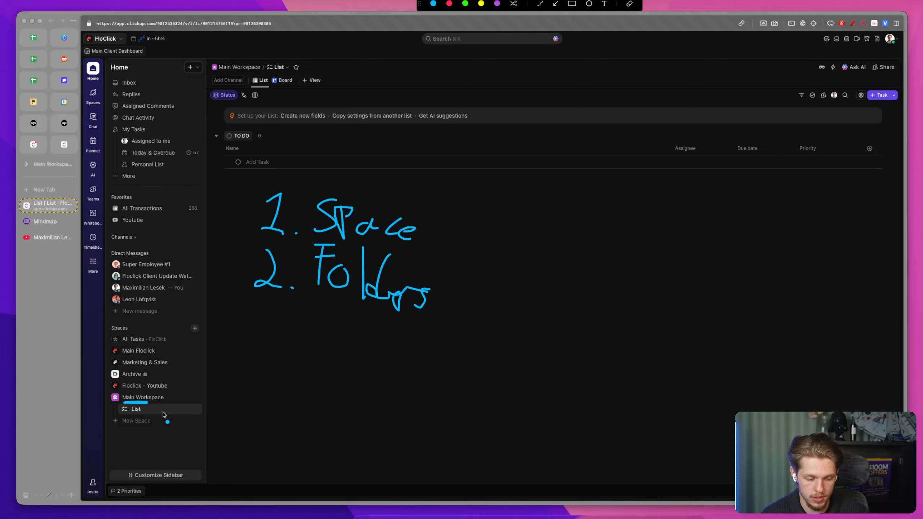
{"action": "mouse_move", "coordinate": [271, 309]}
{"action": "left_mouse_down"}
{"action": "mouse_move", "coordinate": [284, 315]}
{"action": "mouse_move", "coordinate": [261, 335]}
{"action": "left_mouse_up"}
{"action": "left_click", "coordinate": [294, 341]}
{"action": "mouse_move", "coordinate": [317, 314]}
{"action": "left_mouse_down"}
{"action": "mouse_move", "coordinate": [310, 353]}
{"action": "mouse_move", "coordinate": [329, 355]}
{"action": "left_mouse_up"}
{"action": "mouse_move", "coordinate": [337, 348]}
{"action": "left_mouse_down"}
{"action": "mouse_move", "coordinate": [337, 359]}
{"action": "mouse_move", "coordinate": [354, 347]}
{"action": "mouse_move", "coordinate": [349, 359]}
{"action": "left_mouse_up"}
{"action": "left_click", "coordinate": [340, 330]}
{"action": "left_click_drag", "start_coordinate": [381, 329], "coordinate": [375, 357]}
{"action": "left_click_drag", "start_coordinate": [366, 347], "coordinate": [368, 349]}
{"action": "left_click_drag", "start_coordinate": [129, 413], "coordinate": [144, 413]}
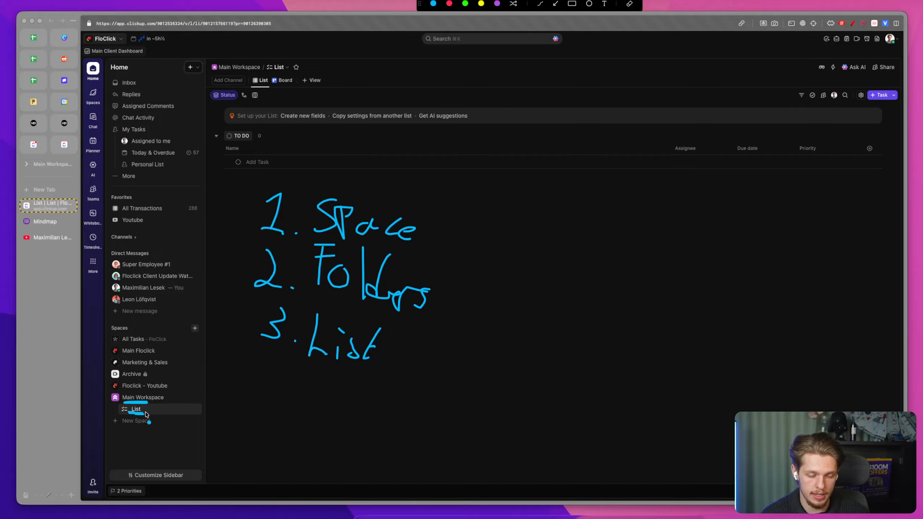
{"action": "left_click_drag", "start_coordinate": [220, 157], "coordinate": [220, 181]}
{"action": "mouse_move", "coordinate": [262, 358]}
{"action": "left_mouse_down"}
{"action": "mouse_move", "coordinate": [271, 364]}
{"action": "mouse_move", "coordinate": [266, 379]}
{"action": "left_mouse_up"}
{"action": "left_click", "coordinate": [282, 384]}
{"action": "left_click_drag", "start_coordinate": [245, 170], "coordinate": [267, 172]}
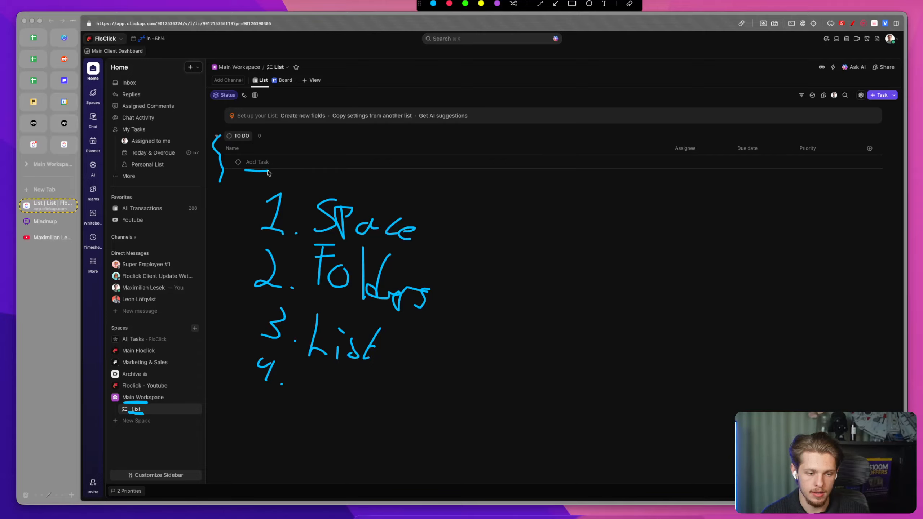
{"action": "mouse_move", "coordinate": [297, 364]}
{"action": "left_mouse_down"}
{"action": "mouse_move", "coordinate": [316, 362]}
{"action": "mouse_move", "coordinate": [301, 380]}
{"action": "mouse_move", "coordinate": [328, 376]}
{"action": "left_mouse_up"}
{"action": "mouse_move", "coordinate": [253, 399]}
{"action": "left_mouse_down"}
{"action": "mouse_move", "coordinate": [255, 408]}
{"action": "mouse_move", "coordinate": [282, 414]}
{"action": "mouse_move", "coordinate": [302, 441]}
{"action": "left_mouse_up"}
{"action": "left_click", "coordinate": [270, 421]}
{"action": "mouse_move", "coordinate": [253, 176]}
{"action": "left_mouse_down"}
{"action": "mouse_move", "coordinate": [239, 218]}
{"action": "mouse_move", "coordinate": [252, 203]}
{"action": "left_mouse_up"}
{"action": "left_click", "coordinate": [257, 215]}
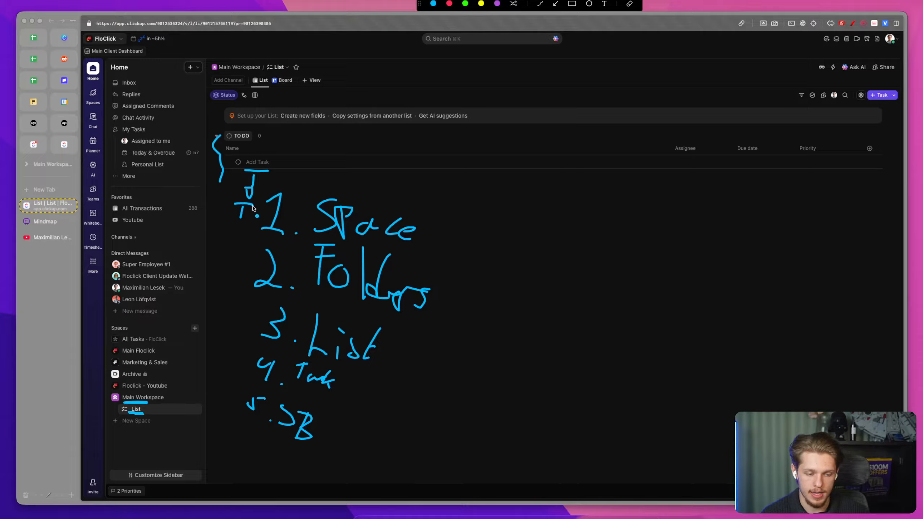
{"action": "key", "text": "Escape"}
Step: Create a folder named CRM inside the Main Workspace space
{"action": "left_click", "coordinate": [197, 397]}
{"action": "left_click", "coordinate": [245, 398]}
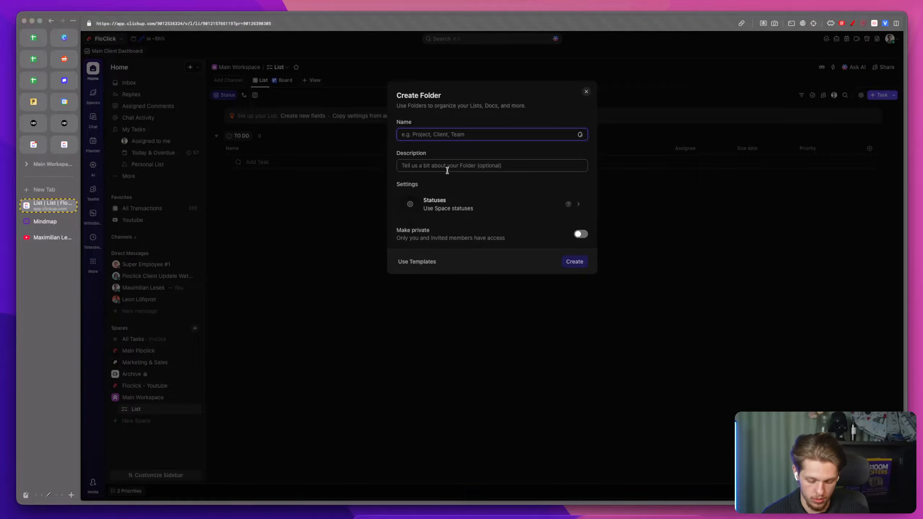
{"action": "type", "text": "CRM"}
{"action": "left_click", "coordinate": [571, 263]}
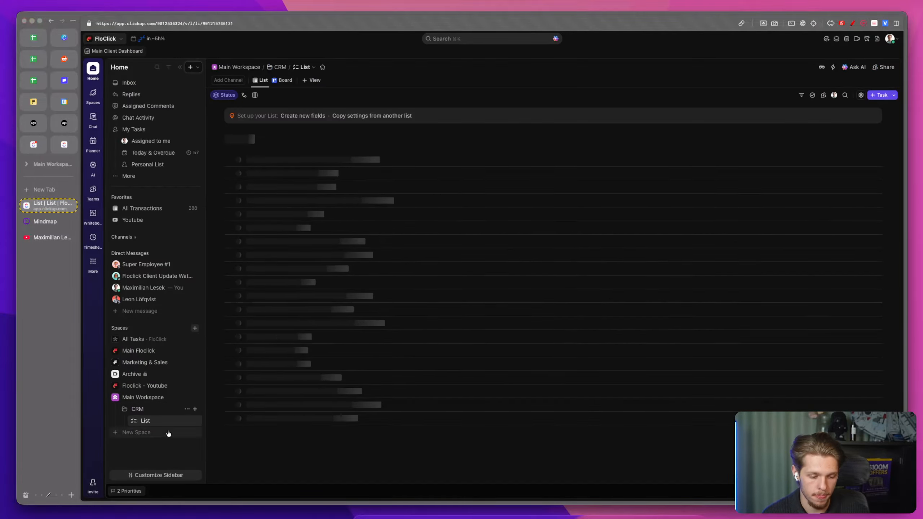
{"action": "key", "text": "ctrl+alt+a"}
{"action": "left_click_drag", "start_coordinate": [149, 408], "coordinate": [158, 415]}
{"action": "left_click", "coordinate": [161, 414]}
{"action": "left_click", "coordinate": [157, 430]}
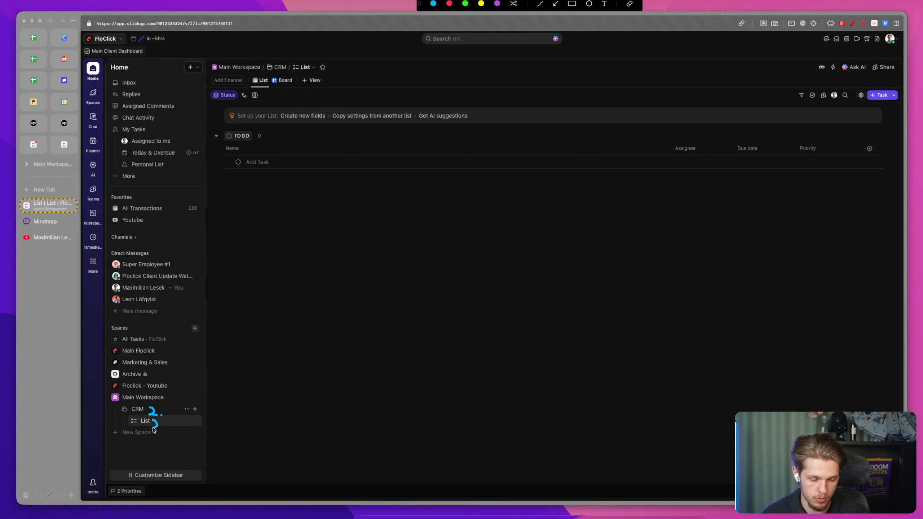
{"action": "key", "text": "ctrl+alt+a"}
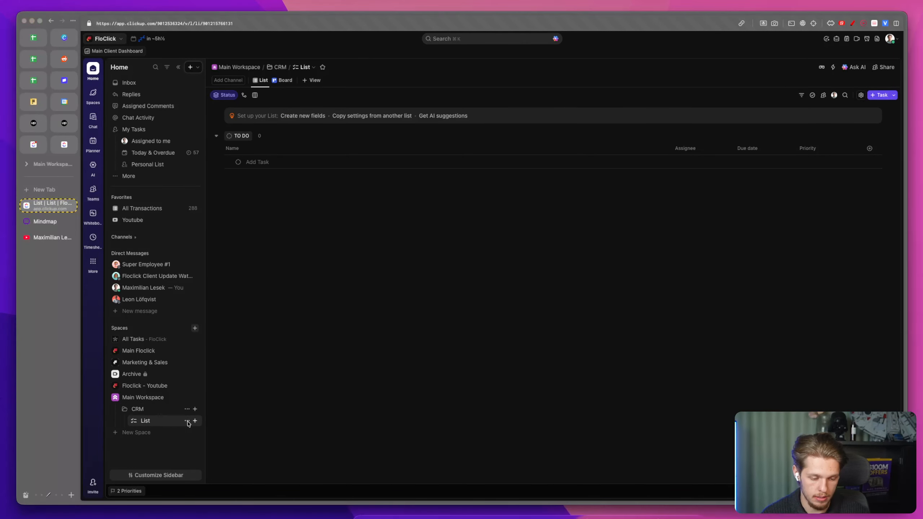
Step: Rename the list inside the CRM folder to Clients
{"action": "left_click", "coordinate": [185, 420]}
{"action": "left_click", "coordinate": [210, 275]}
{"action": "type", "text": "Clients"}
{"action": "key", "text": "Return"}
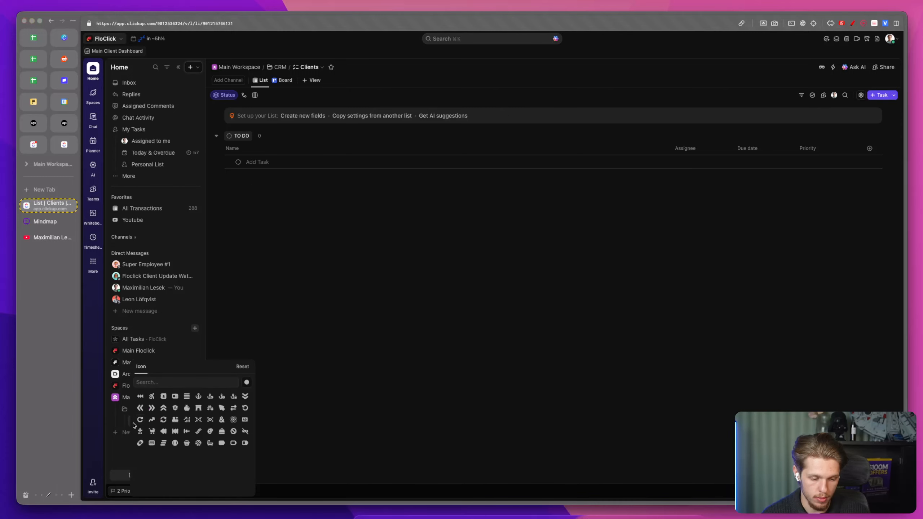
Step: Assign a new icon to the Clients list
{"action": "left_click", "coordinate": [133, 421]}
{"action": "left_click", "coordinate": [164, 396]}
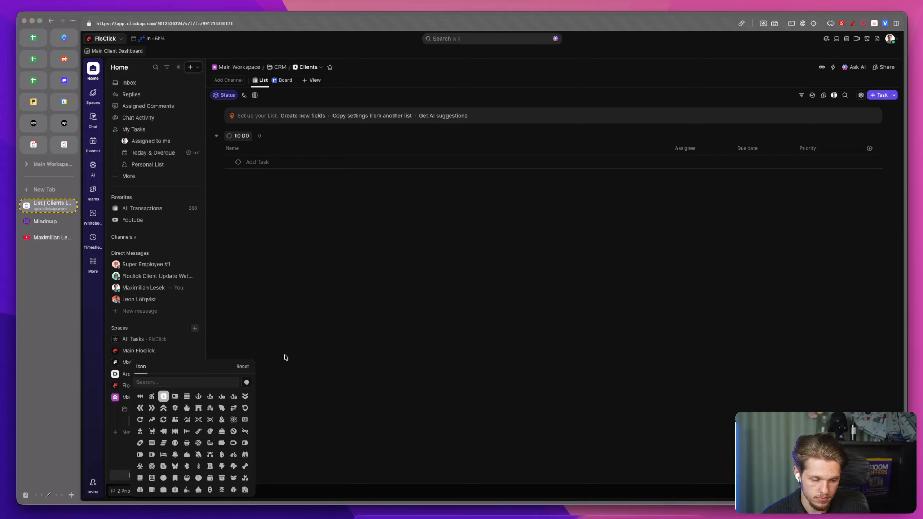
{"action": "left_click", "coordinate": [272, 126]}
Step: Narrow the Name column and add a task named Floclick to the Clients list
{"action": "left_click", "coordinate": [257, 162]}
{"action": "left_click_drag", "start_coordinate": [670, 148], "coordinate": [365, 149]}
{"action": "left_click", "coordinate": [270, 160]}
{"action": "type", "text": "Floclick"}
{"action": "key", "text": "Return"}
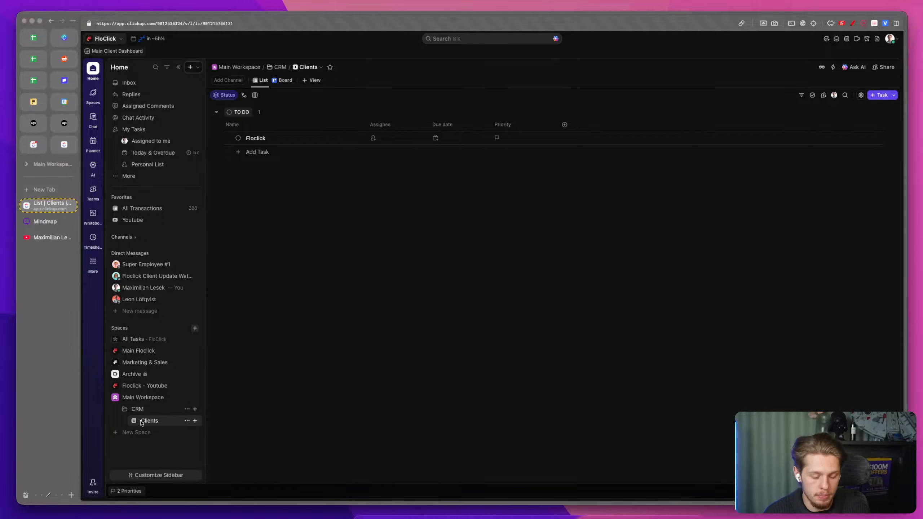
Step: Create a list named Leads in the CRM folder, declining the AI suggested settings
{"action": "left_click", "coordinate": [195, 408]}
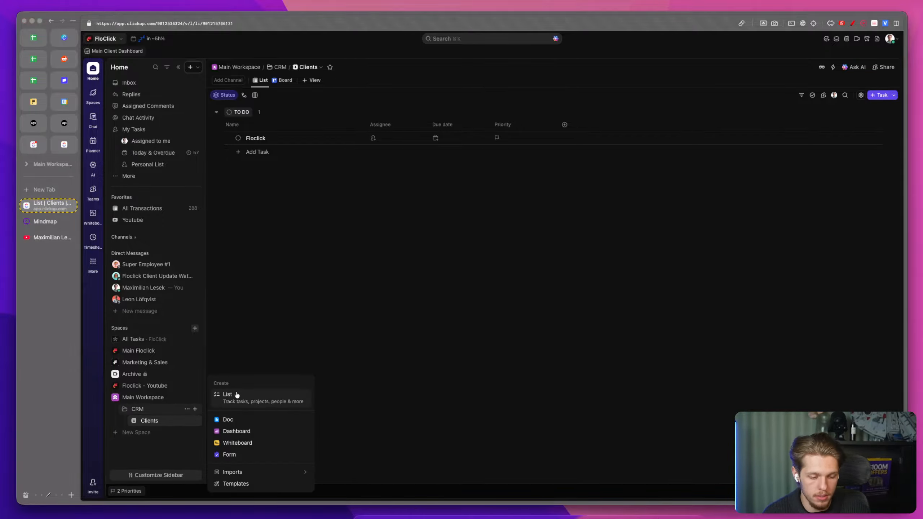
{"action": "left_click", "coordinate": [237, 395]}
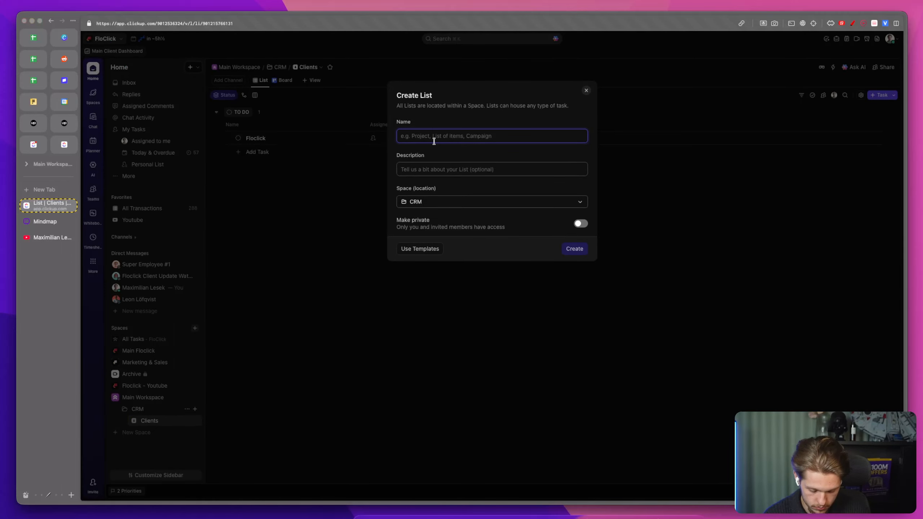
{"action": "type", "text": "Leads"}
{"action": "left_click", "coordinate": [567, 250]}
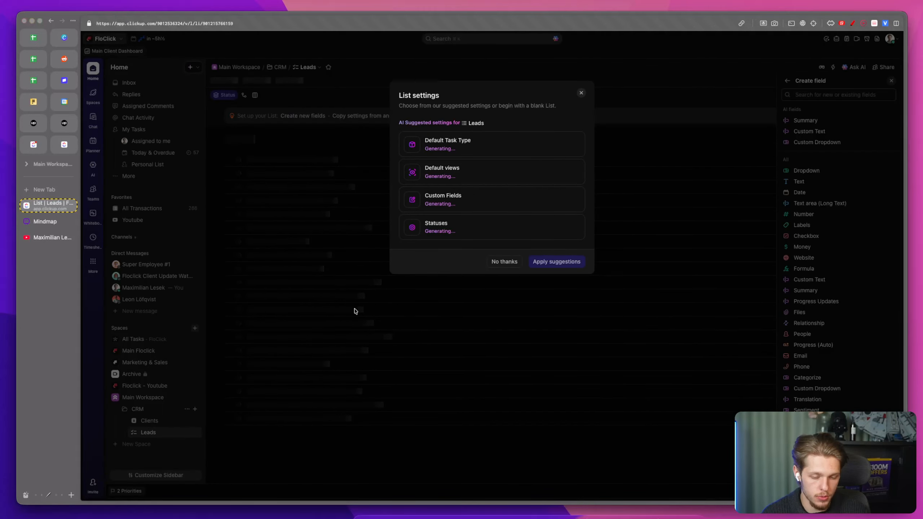
{"action": "left_click", "coordinate": [504, 262]}
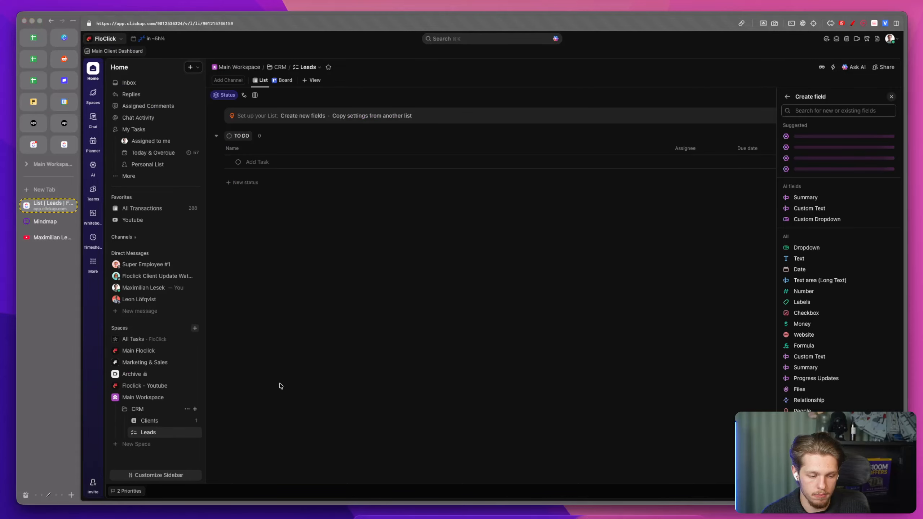
Step: Create another list named Sales & Deals in the CRM folder and dismiss the list settings
{"action": "left_click", "coordinate": [195, 409]}
{"action": "left_click", "coordinate": [223, 403]}
{"action": "type", "text": "D"}
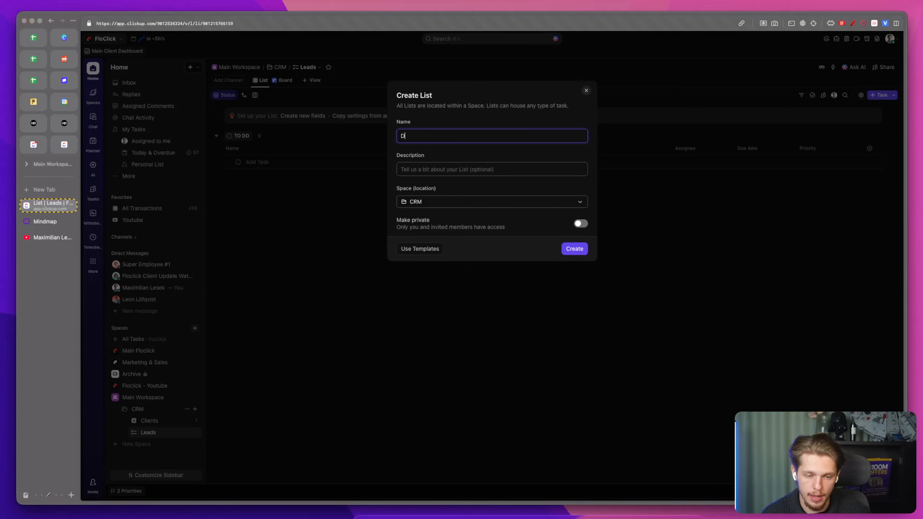
{"action": "type", "text": "ealos &"}
{"action": "key", "text": "super+BackSpace"}
{"action": "type", "text": "Sales & Deals"}
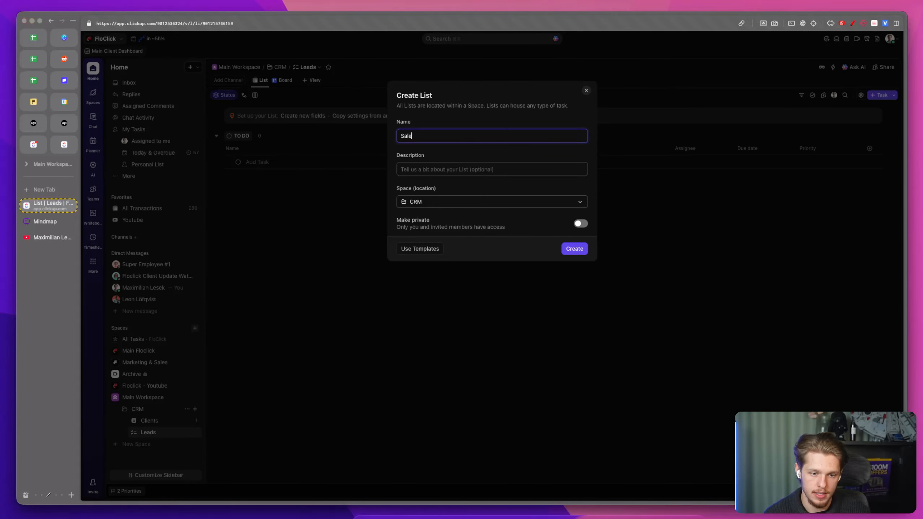
{"action": "left_click", "coordinate": [573, 250]}
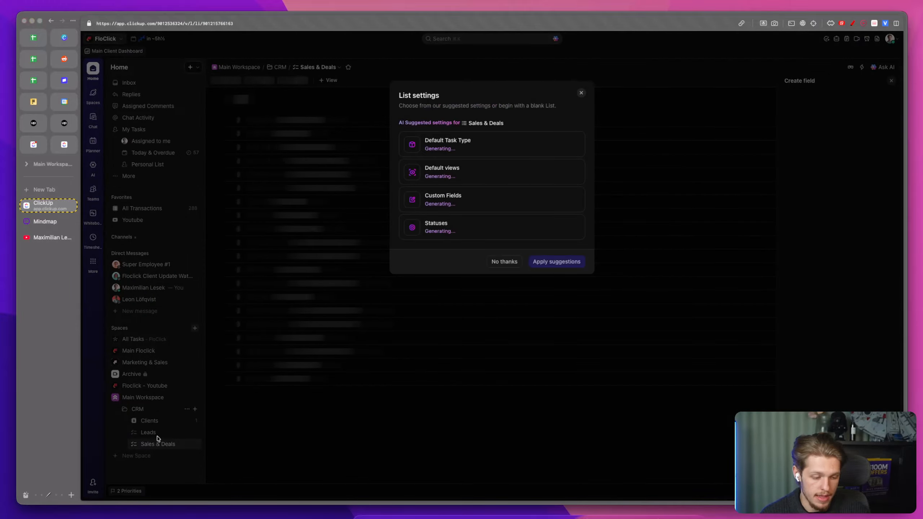
{"action": "left_click", "coordinate": [581, 93]}
Step: Move the Sales & Deals list above Leads and give it a money icon found by searching "mon"
{"action": "left_click_drag", "start_coordinate": [165, 443], "coordinate": [164, 433]}
{"action": "left_click", "coordinate": [137, 435]}
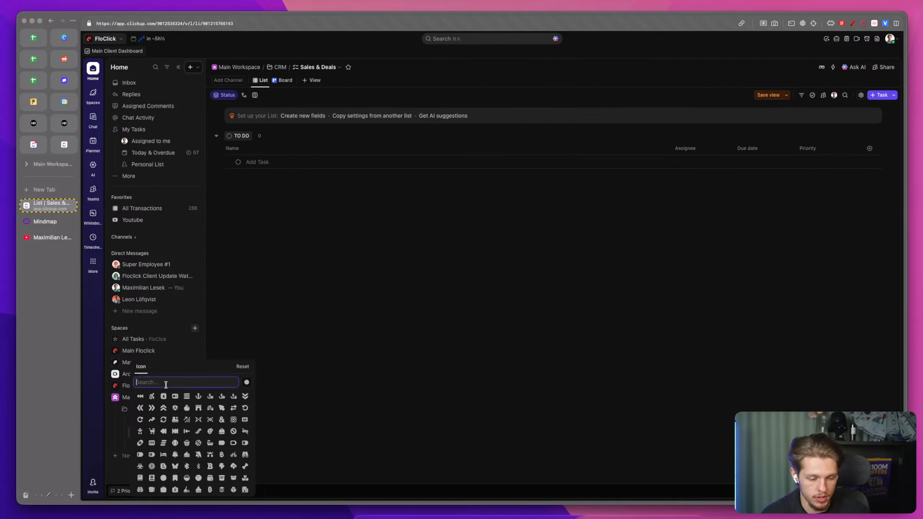
{"action": "type", "text": "deal"}
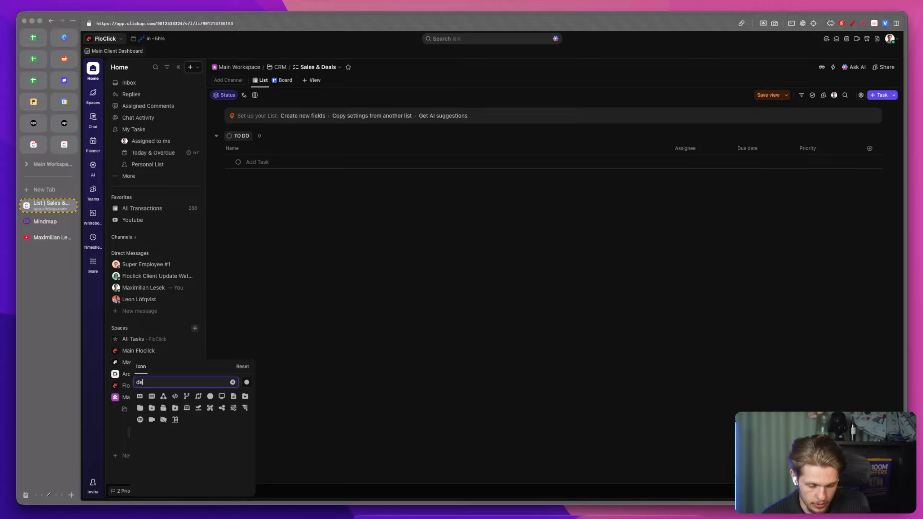
{"action": "key", "text": "BackSpace"}
{"action": "key", "text": "BackSpace"}
{"action": "key", "text": "BackSpace"}
{"action": "key", "text": "BackSpace"}
{"action": "type", "text": "mon"}
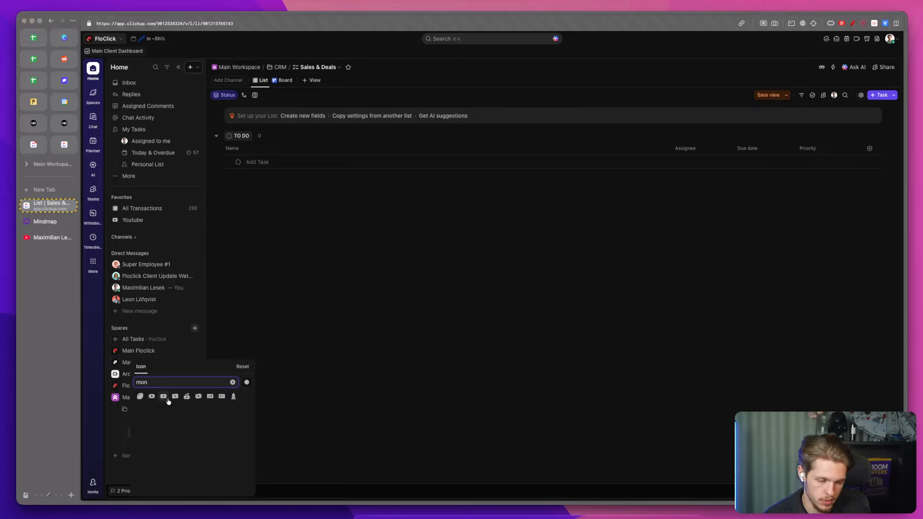
{"action": "left_click", "coordinate": [152, 396]}
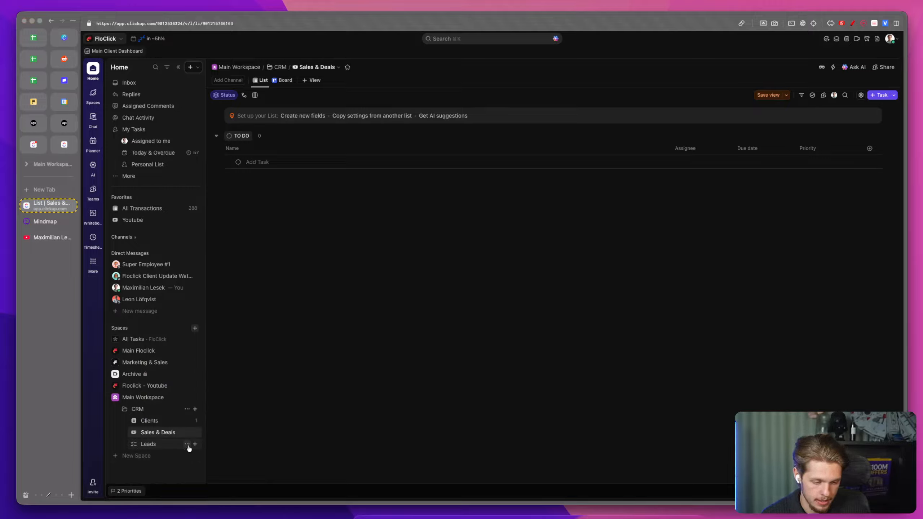
Step: Start a new space and name it Marketing Workspace
{"action": "left_click", "coordinate": [188, 445]}
{"action": "left_click", "coordinate": [146, 457]}
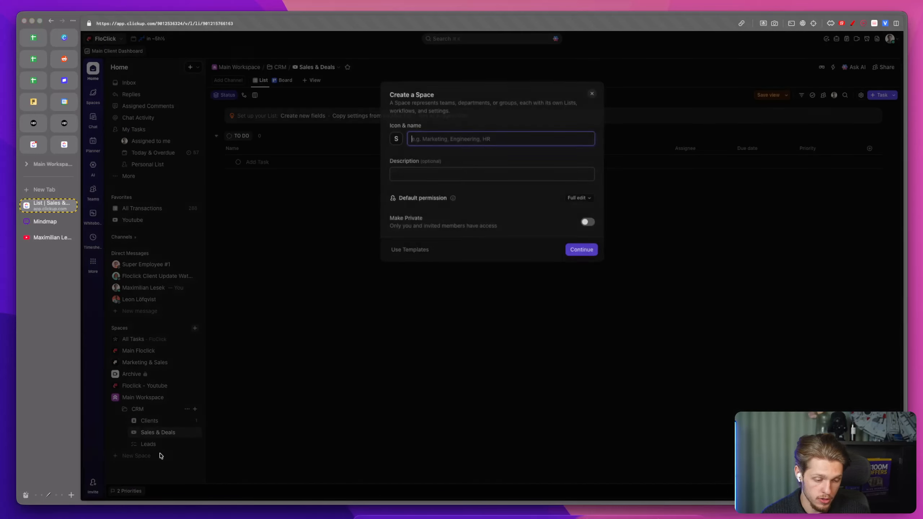
{"action": "type", "text": "Marketing"}
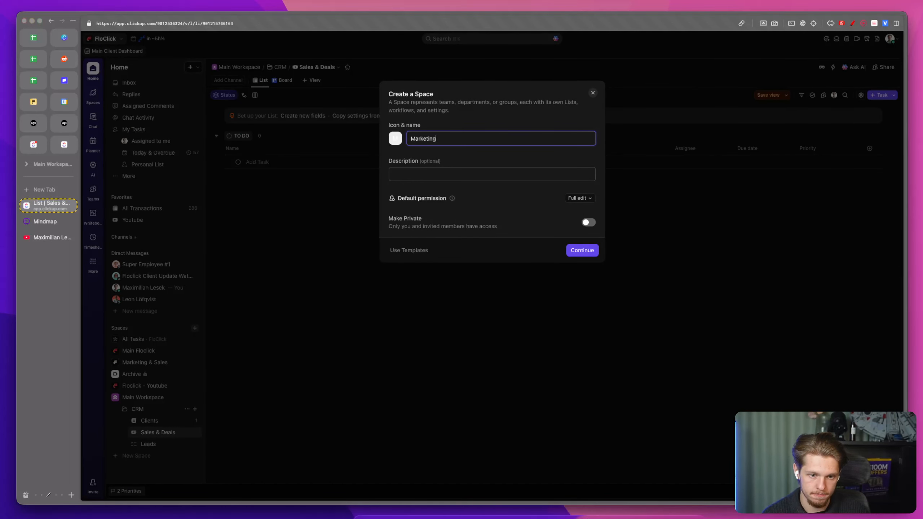
{"action": "type", "text": " & Outreach"}
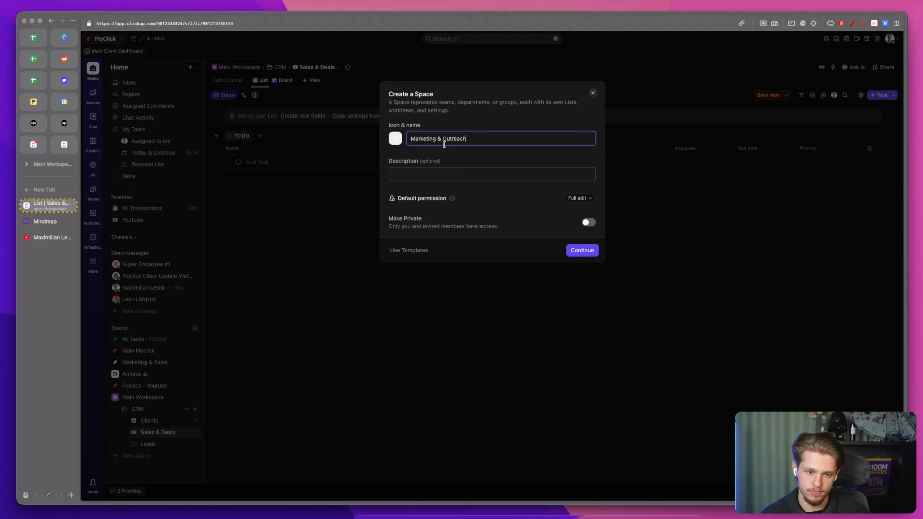
{"action": "left_click_drag", "start_coordinate": [441, 139], "coordinate": [518, 138]}
{"action": "type", "text": "Workspace"}
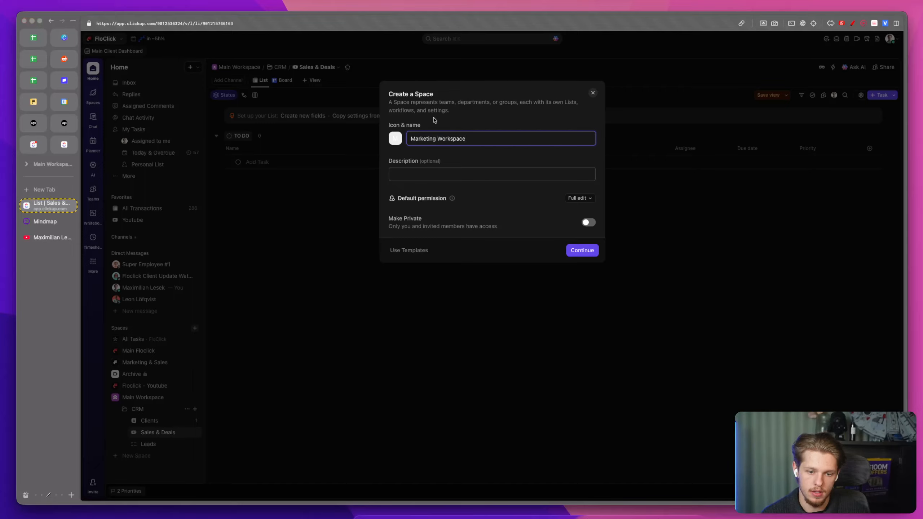
Step: Pick an icon for the space from a search for "ch", then create it with the Starter workflow
{"action": "left_click", "coordinate": [395, 138]}
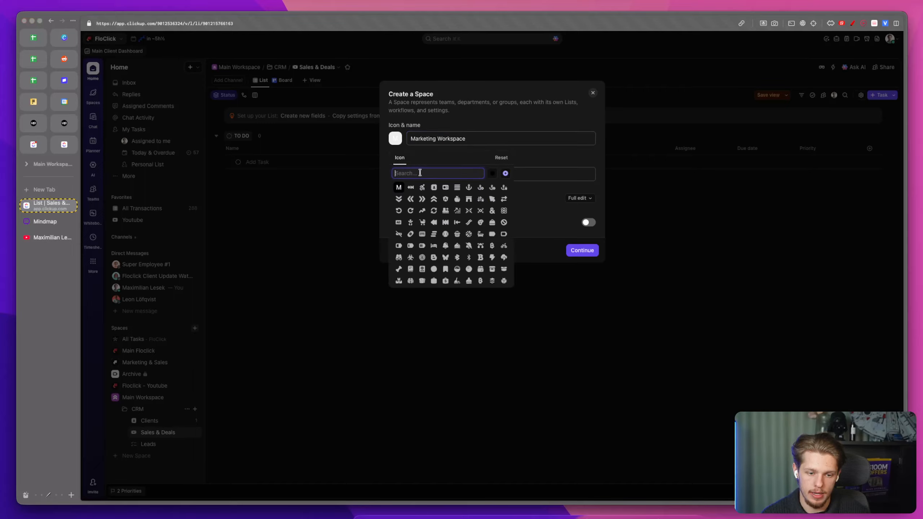
{"action": "type", "text": "ch"}
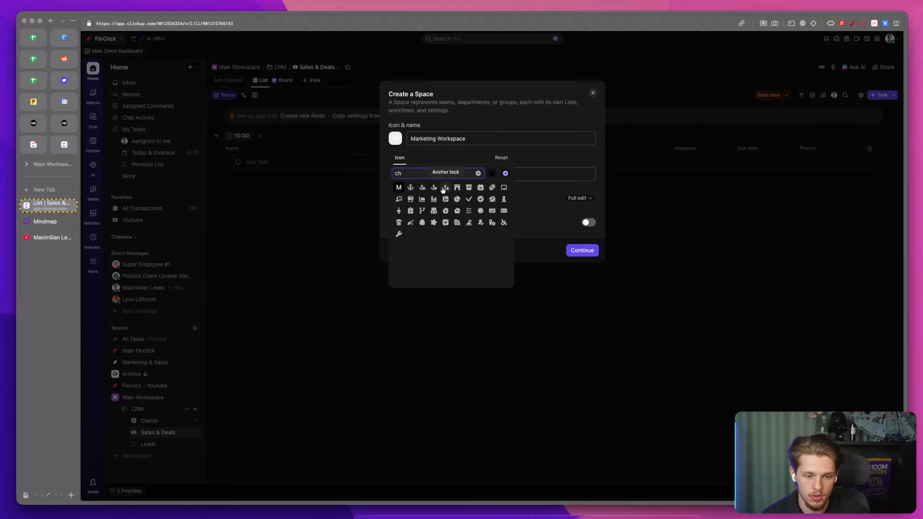
{"action": "left_click", "coordinate": [421, 199]}
{"action": "left_click", "coordinate": [578, 250]}
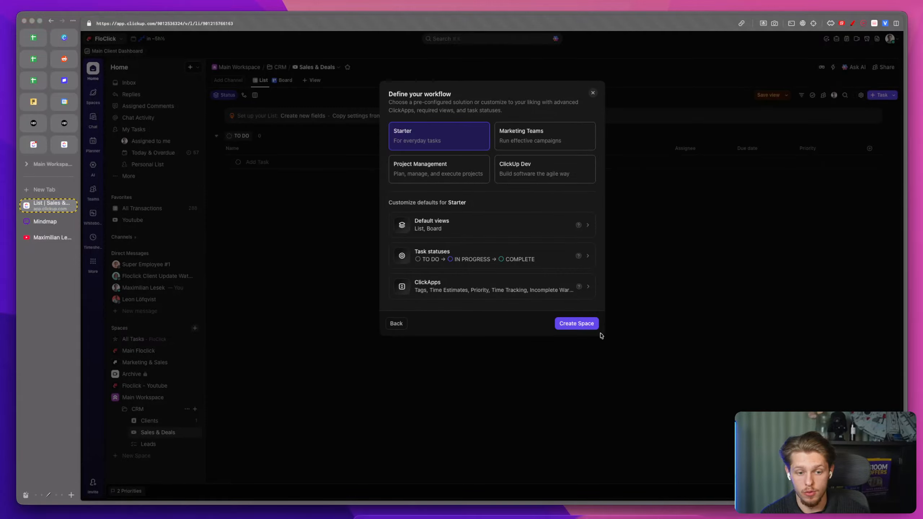
{"action": "left_click", "coordinate": [573, 323]}
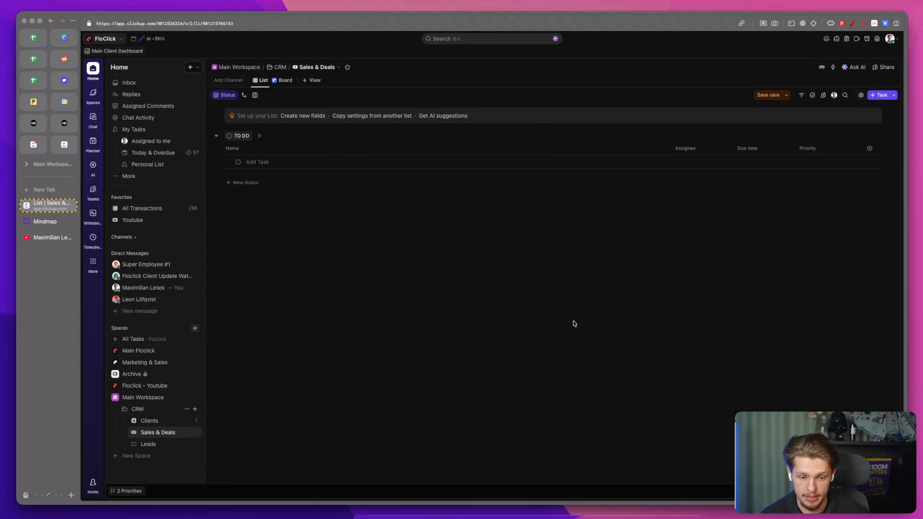
Step: Create a folder named Pipeline in the Marketing Workspace space
{"action": "left_click", "coordinate": [195, 409]}
{"action": "left_click", "coordinate": [227, 398]}
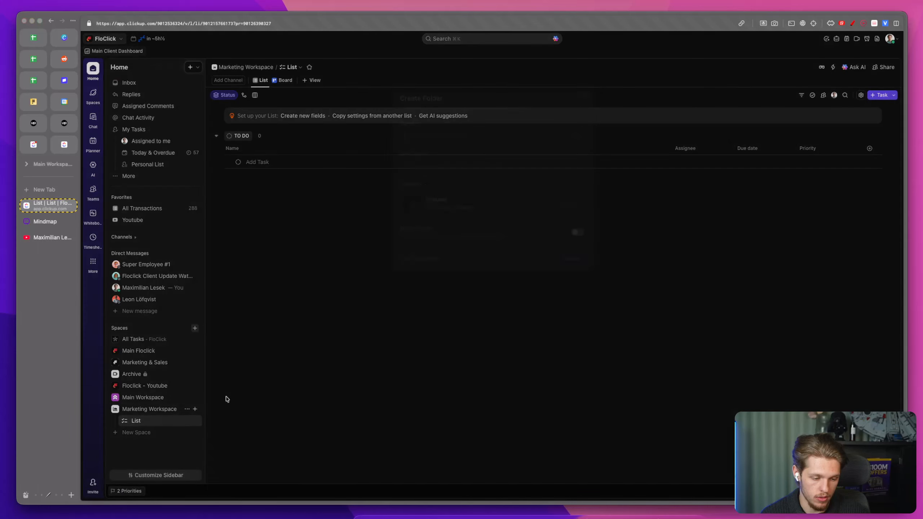
{"action": "type", "text": "Dea"}
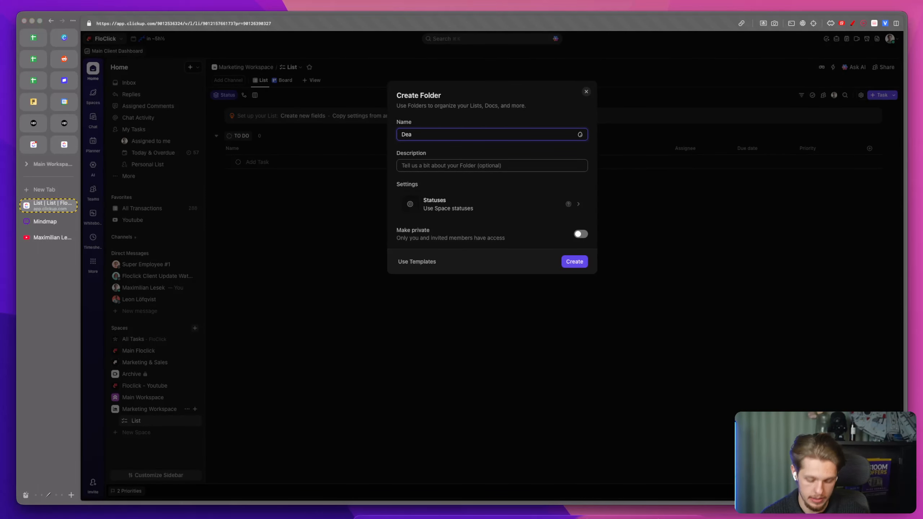
{"action": "key", "text": "BackSpace"}
{"action": "key", "text": "BackSpace"}
{"action": "key", "text": "BackSpace"}
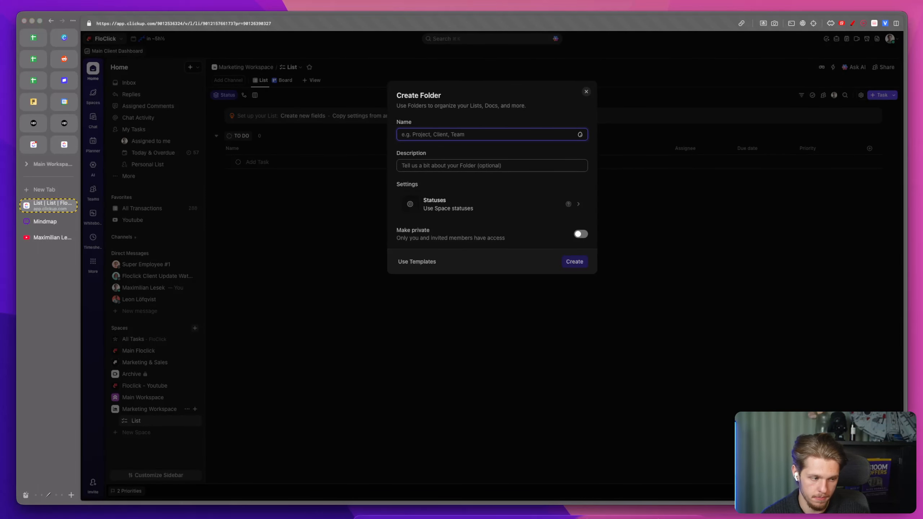
{"action": "type", "text": "Pl"}
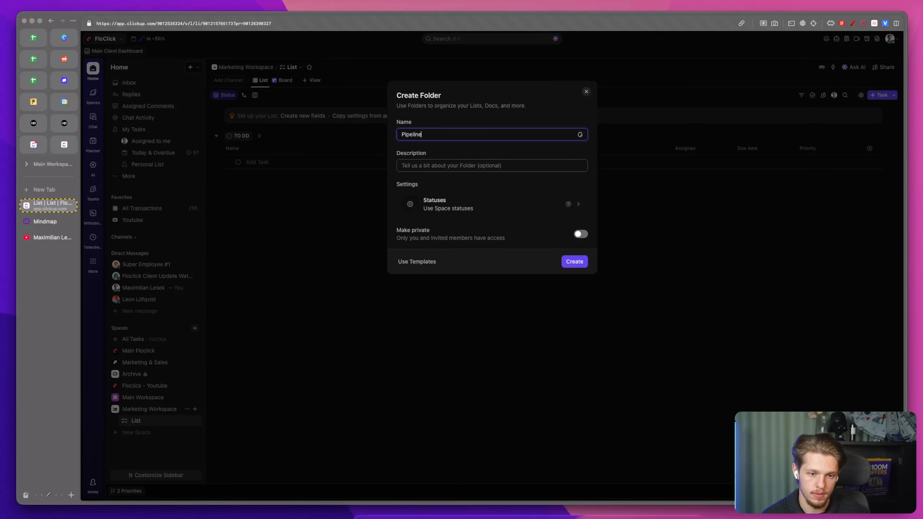
{"action": "left_click", "coordinate": [570, 262]}
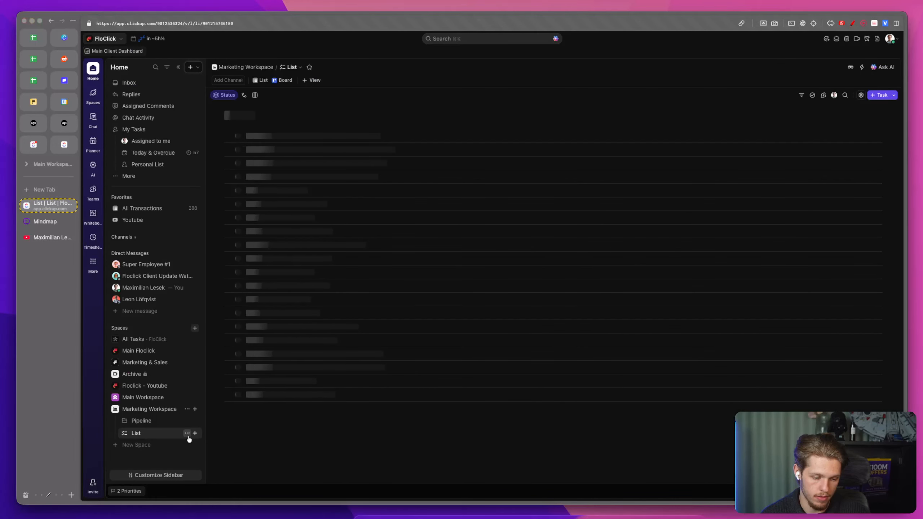
Step: Rename the list inside the Pipeline folder to Leads
{"action": "left_click", "coordinate": [186, 432]}
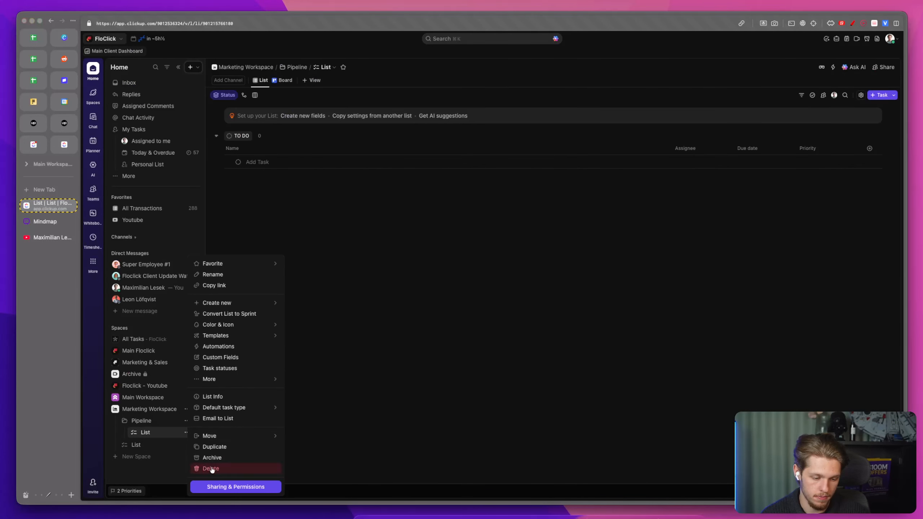
{"action": "left_click", "coordinate": [152, 437]}
{"action": "left_click", "coordinate": [133, 434]}
{"action": "left_click", "coordinate": [118, 427]}
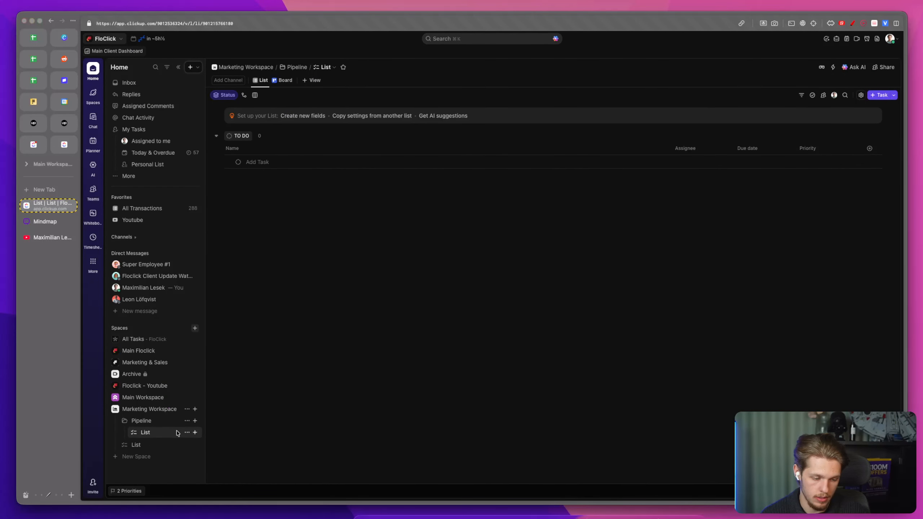
{"action": "left_click", "coordinate": [187, 432]}
{"action": "left_click", "coordinate": [214, 275]}
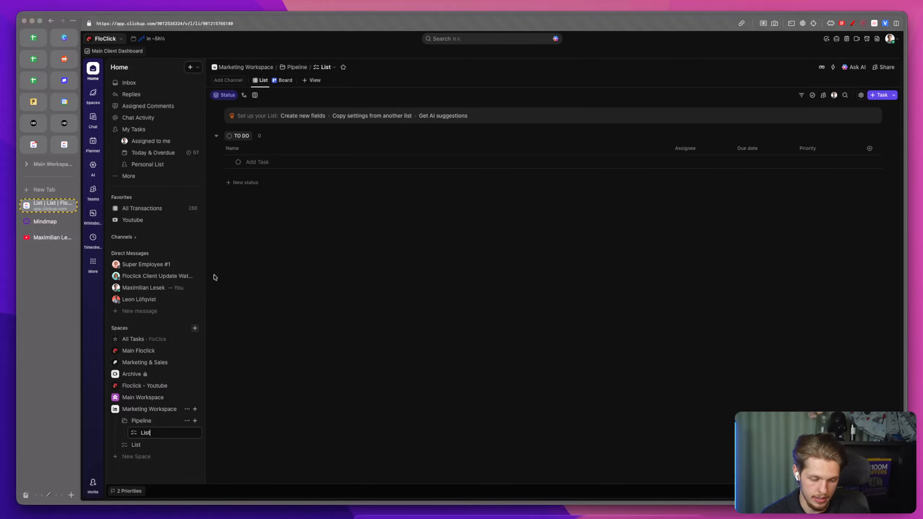
{"action": "type", "text": "Leads"}
{"action": "key", "text": "Return"}
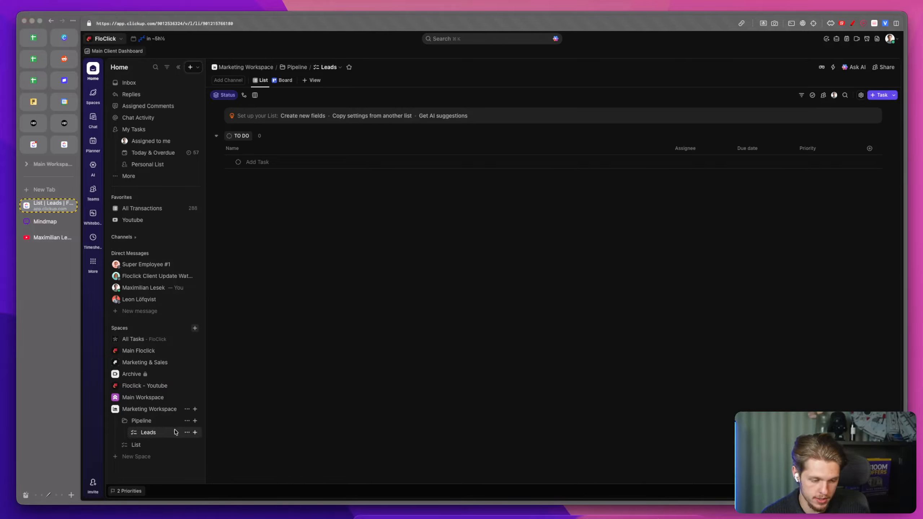
Step: Assign a person icon to the Leads list, searching icons for "pers"
{"action": "left_click", "coordinate": [132, 433]}
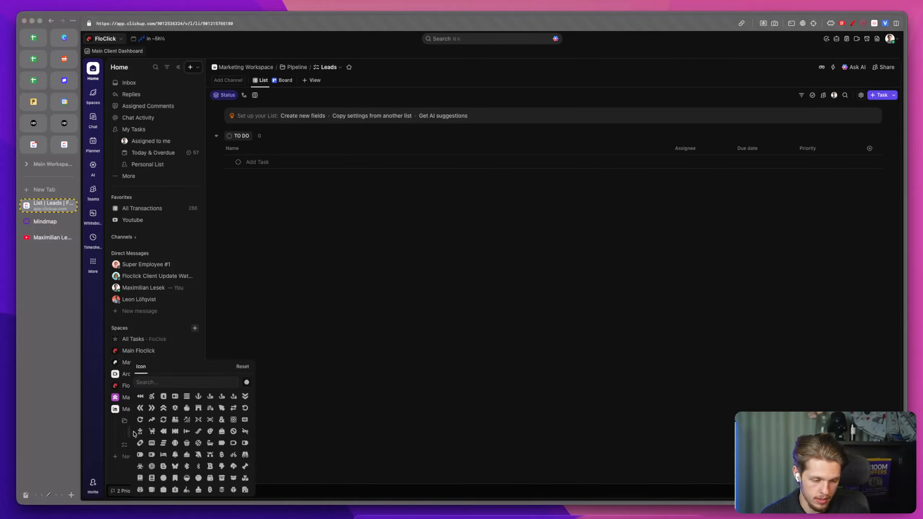
{"action": "type", "text": "pers"}
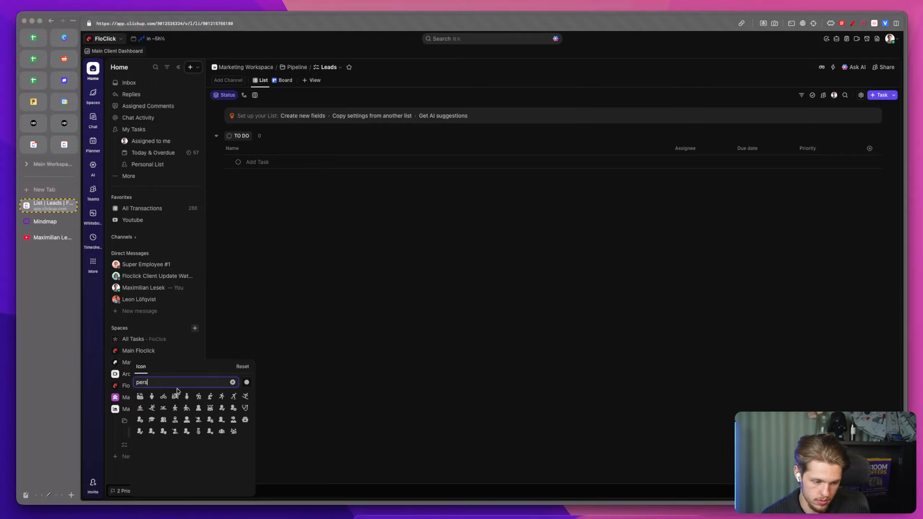
{"action": "left_click", "coordinate": [151, 396]}
Step: Delete the loose list directly under Marketing Workspace
{"action": "left_click", "coordinate": [120, 442]}
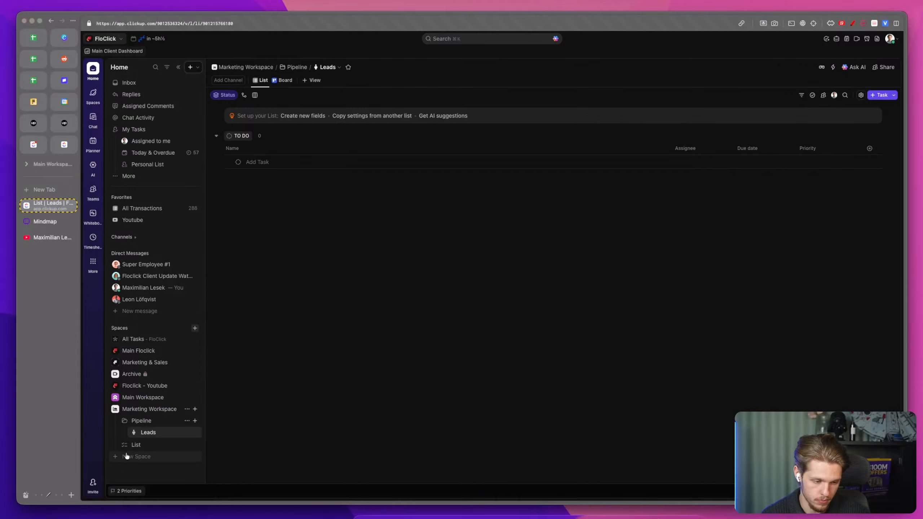
{"action": "left_click", "coordinate": [185, 444]}
{"action": "left_click", "coordinate": [227, 468]}
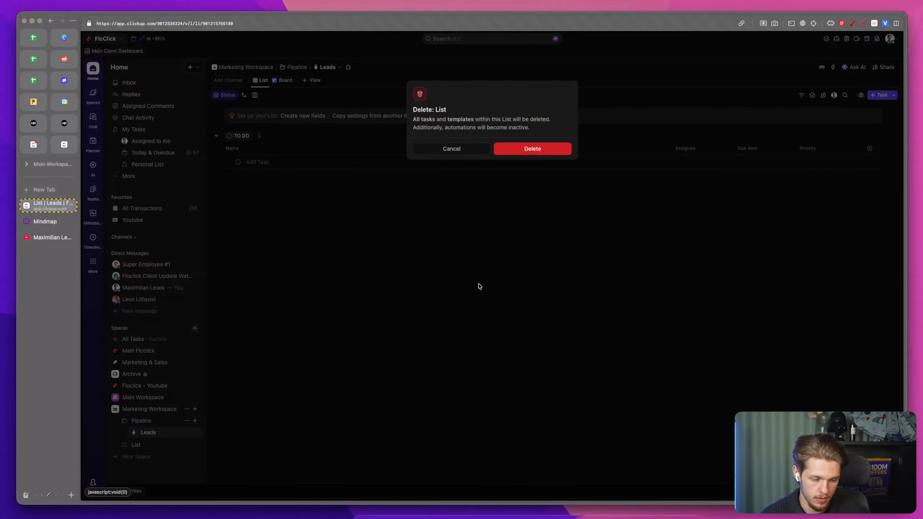
{"action": "left_click", "coordinate": [514, 152]}
Step: Create a folder named Content in the Marketing Workspace space
{"action": "left_click", "coordinate": [194, 409]}
{"action": "left_click", "coordinate": [235, 398]}
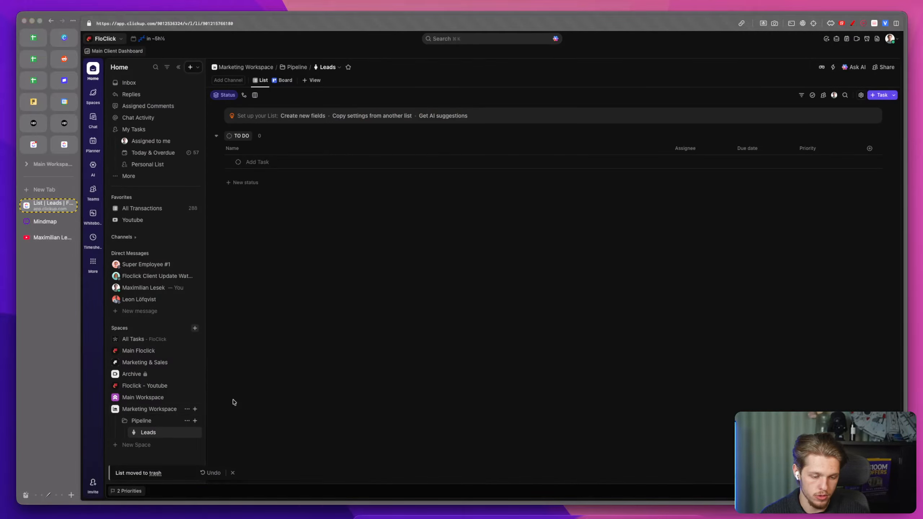
{"action": "type", "text": "Content"}
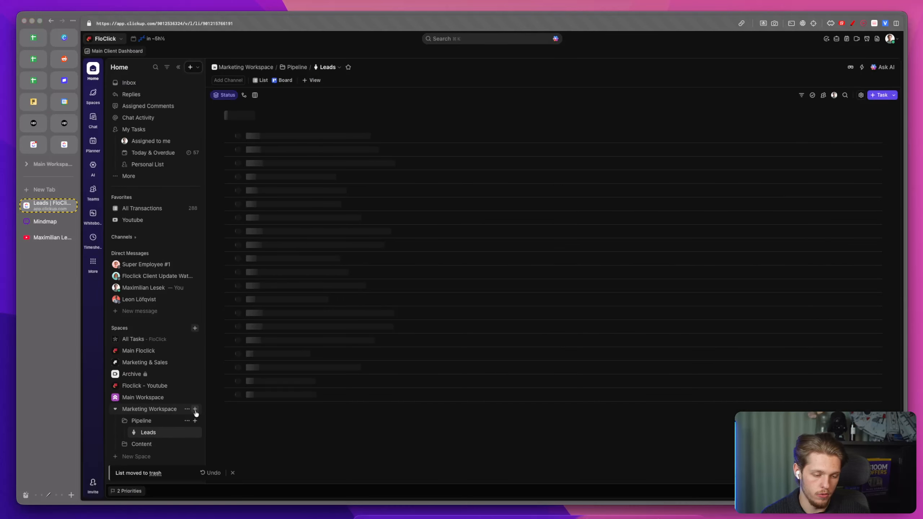
Step: Create another folder named Outreach in the Marketing Workspace space
{"action": "left_click", "coordinate": [195, 409]}
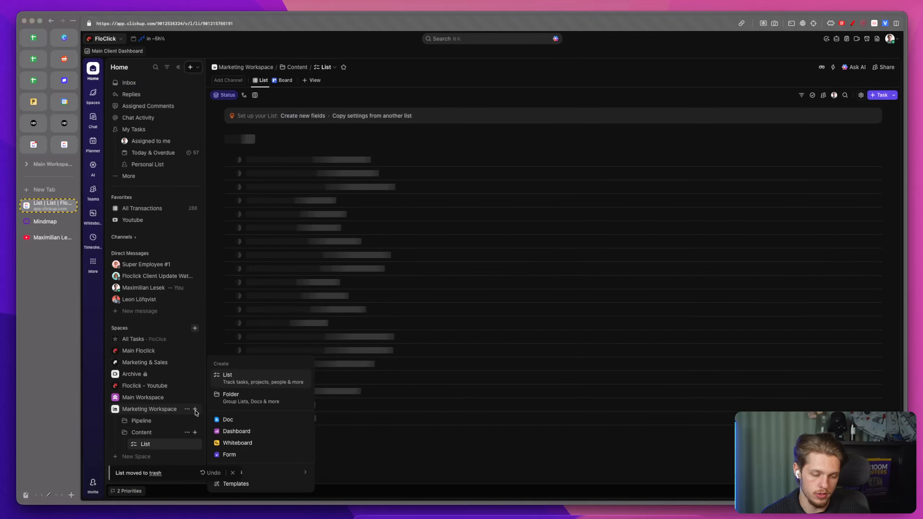
{"action": "left_click", "coordinate": [223, 399]}
{"action": "type", "text": "Outre"}
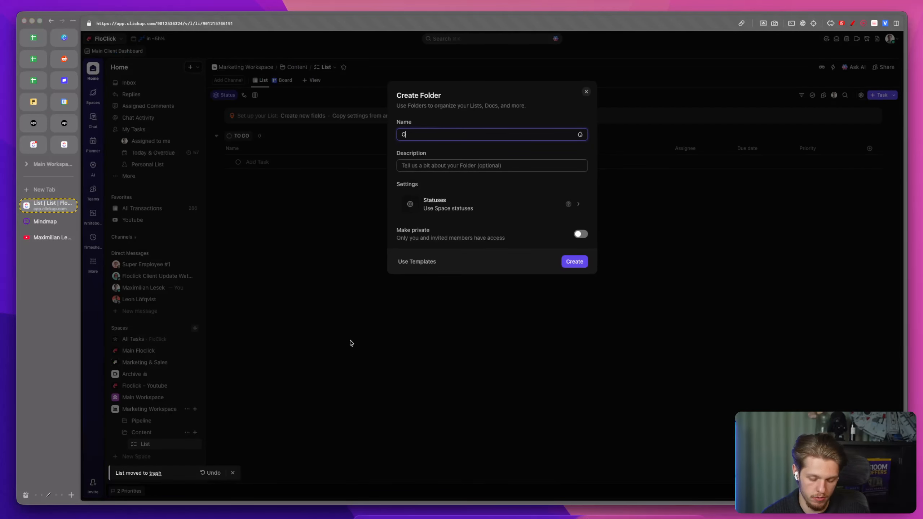
{"action": "type", "text": "ach"}
{"action": "left_click", "coordinate": [578, 262]}
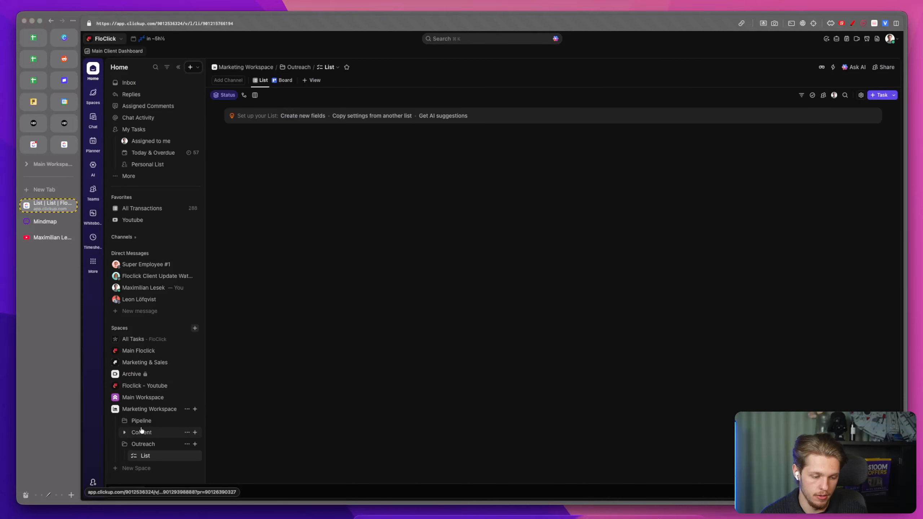
Step: Create a folder named Project Management in the Main Workspace space
{"action": "left_click", "coordinate": [111, 407]}
{"action": "left_click", "coordinate": [114, 397]}
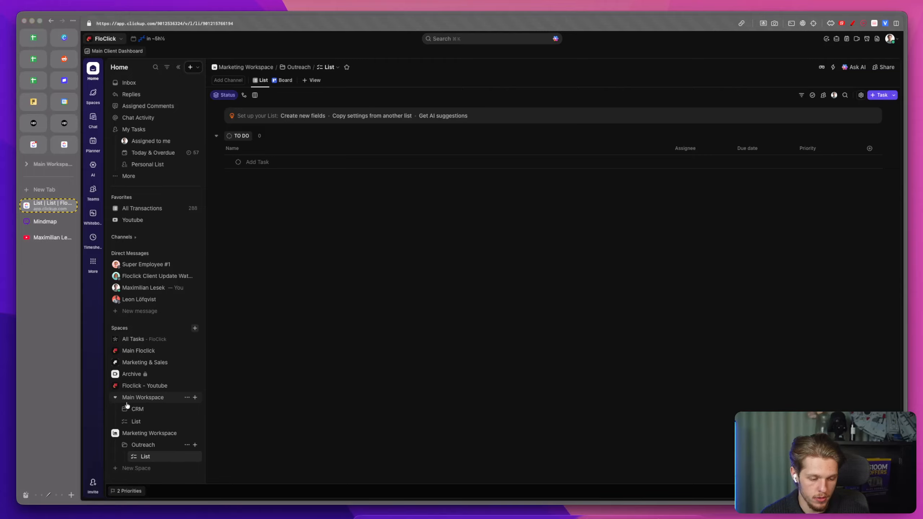
{"action": "left_click", "coordinate": [194, 397]}
{"action": "left_click", "coordinate": [227, 394]}
{"action": "type", "text": "Project Management"}
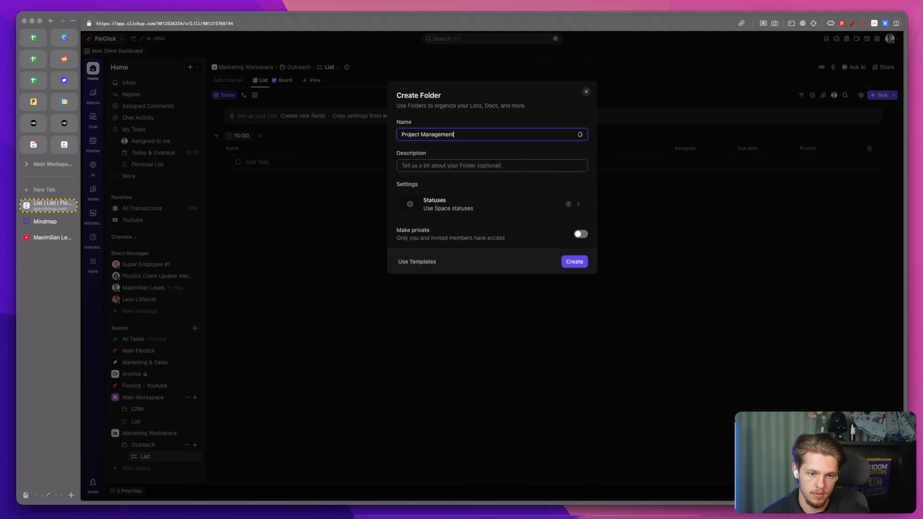
{"action": "key", "text": "Return"}
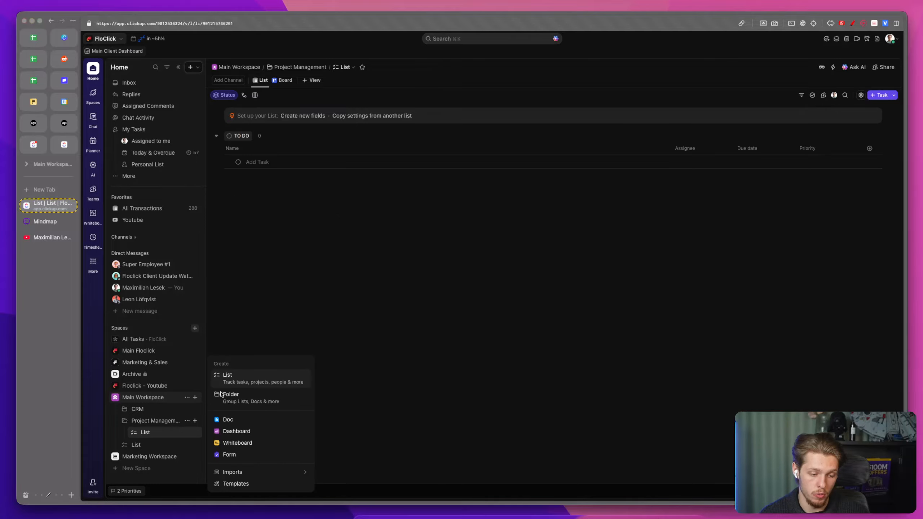
Step: Create a folder named Internal in the Main Workspace space
{"action": "left_click", "coordinate": [224, 395]}
{"action": "type", "text": "Internal"}
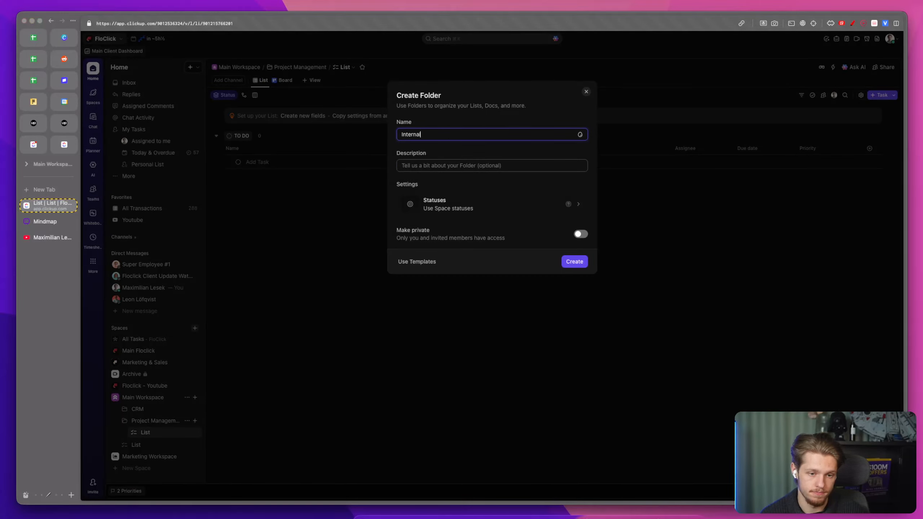
{"action": "left_click", "coordinate": [574, 266]}
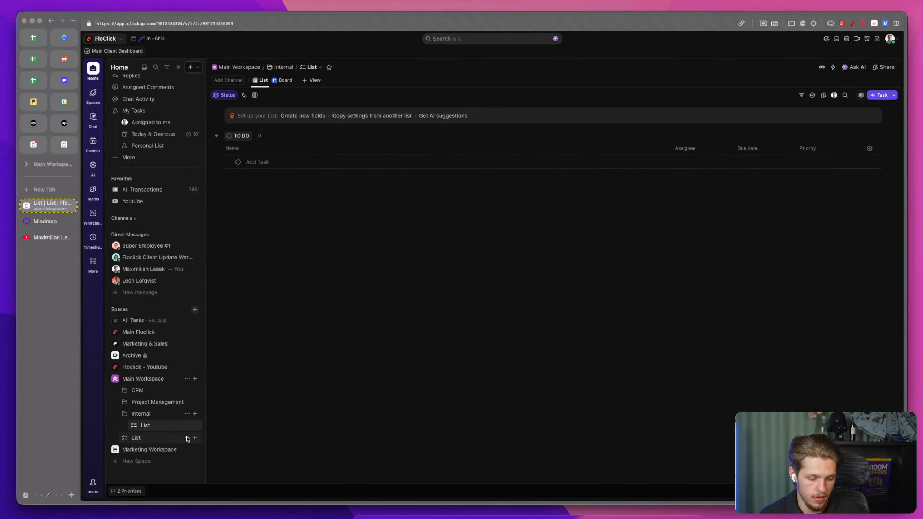
Step: Delete the stray List sitting directly under the Main Workspace space
{"action": "left_click", "coordinate": [187, 437]}
{"action": "left_click", "coordinate": [210, 472]}
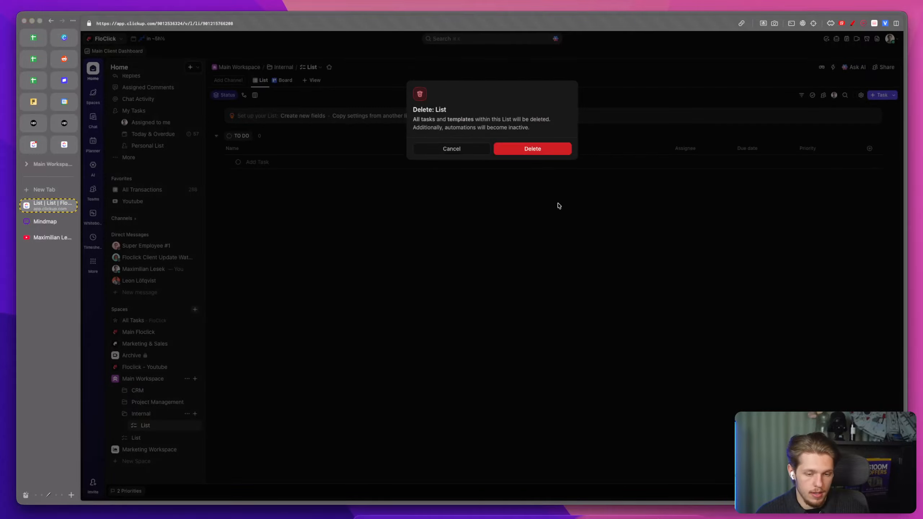
{"action": "left_click", "coordinate": [532, 149]}
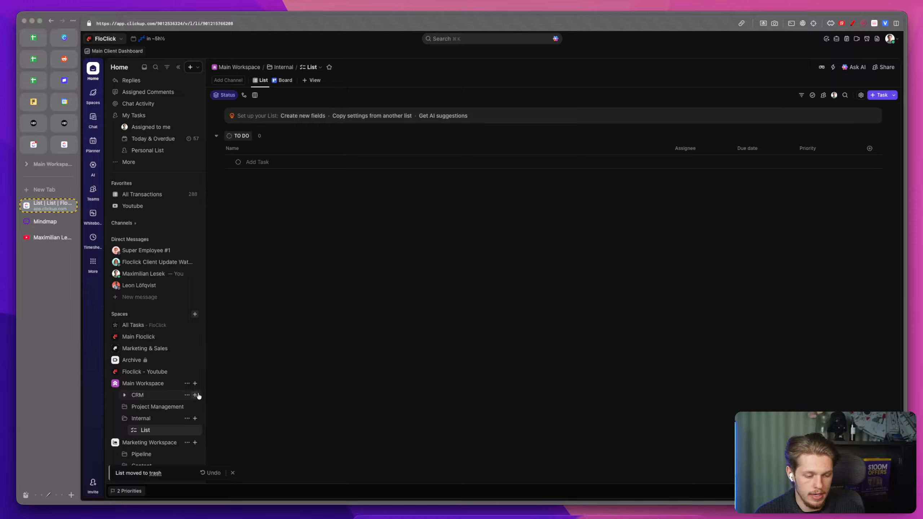
{"action": "scroll", "coordinate": [198, 396], "scroll_direction": "down", "scroll_amount": 2}
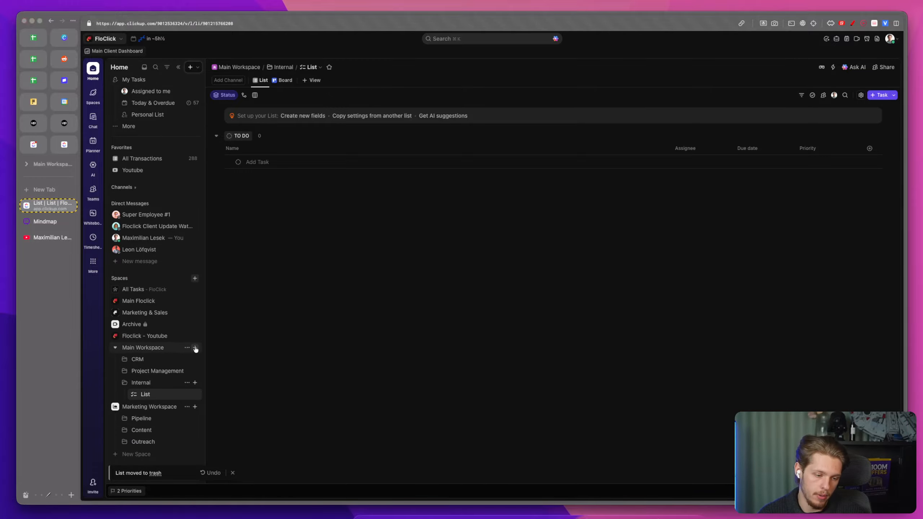
{"action": "left_click", "coordinate": [195, 348]}
{"action": "left_click", "coordinate": [196, 348]}
{"action": "left_click", "coordinate": [125, 360]}
{"action": "left_click", "coordinate": [126, 360]}
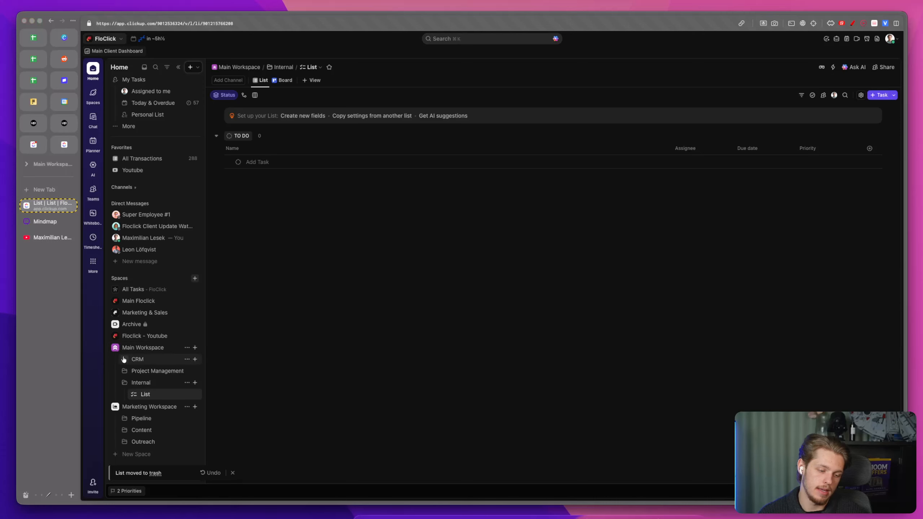
Step: Expand the CRM folder and delete its Leads list
{"action": "left_click", "coordinate": [194, 348]}
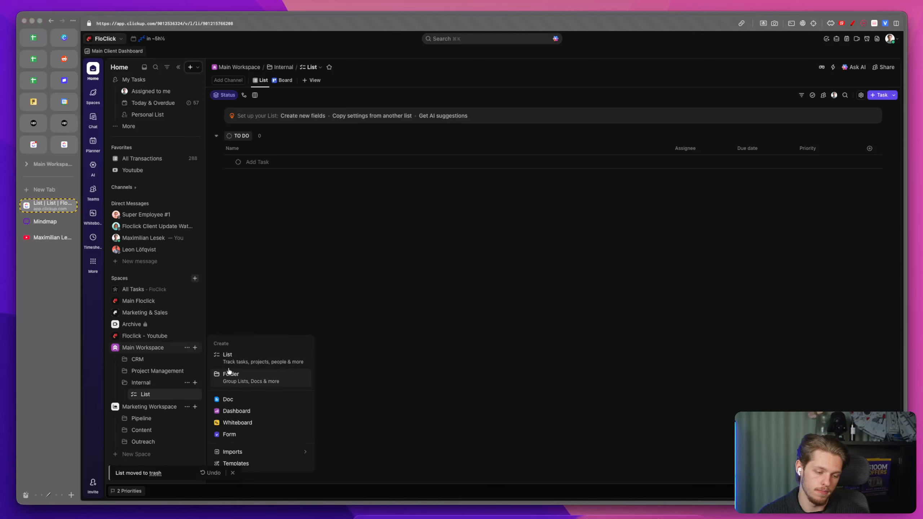
{"action": "left_click", "coordinate": [125, 361]}
{"action": "left_click", "coordinate": [124, 361]}
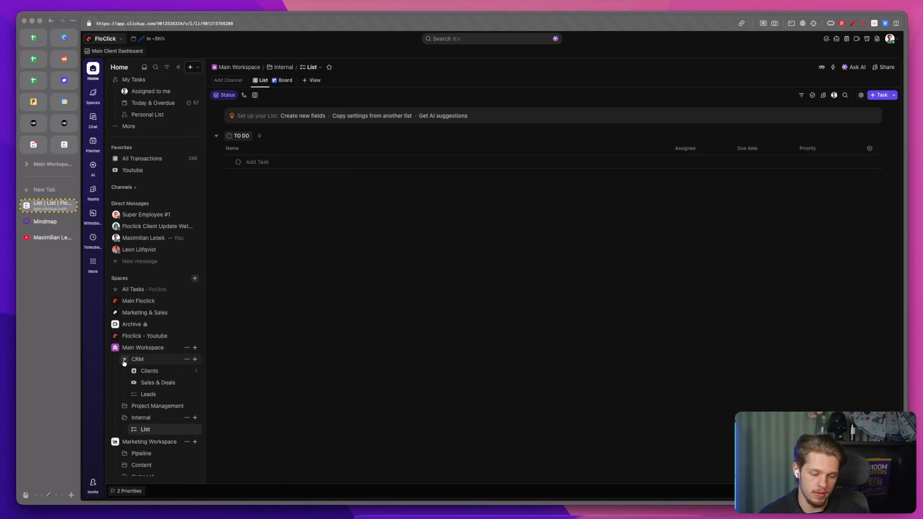
{"action": "left_click", "coordinate": [185, 394]}
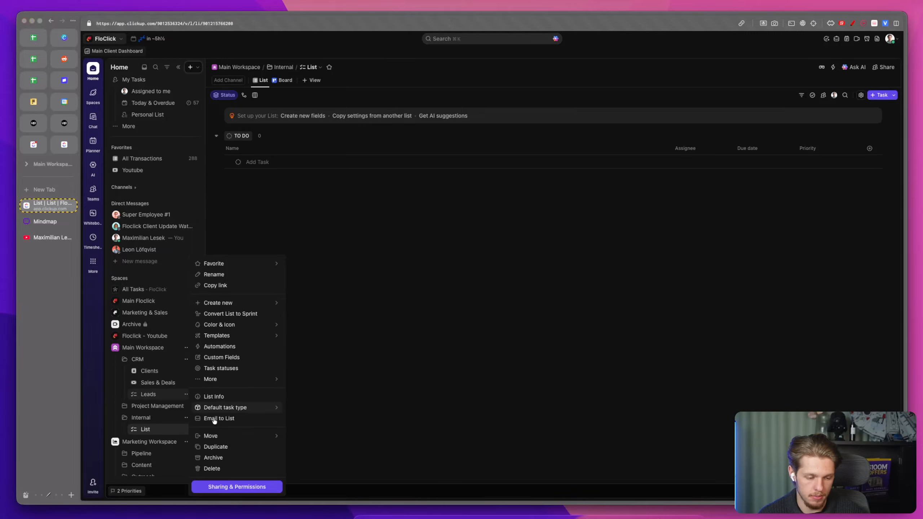
{"action": "left_click", "coordinate": [229, 472]}
{"action": "left_click", "coordinate": [533, 149]}
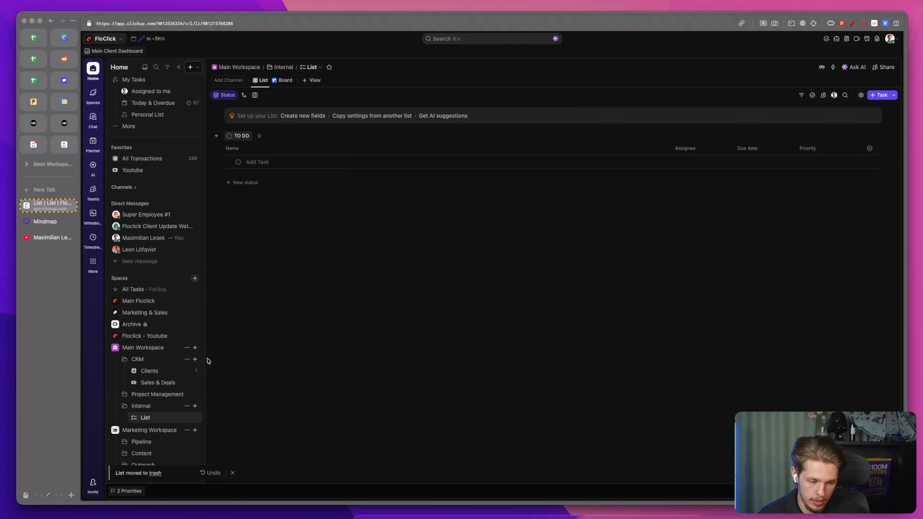
Step: Rename the CRM folder to CRM & Financial
{"action": "left_click", "coordinate": [187, 359]}
{"action": "left_click", "coordinate": [215, 326]}
{"action": "type", "text": "& Financial"}
{"action": "key", "text": "Return"}
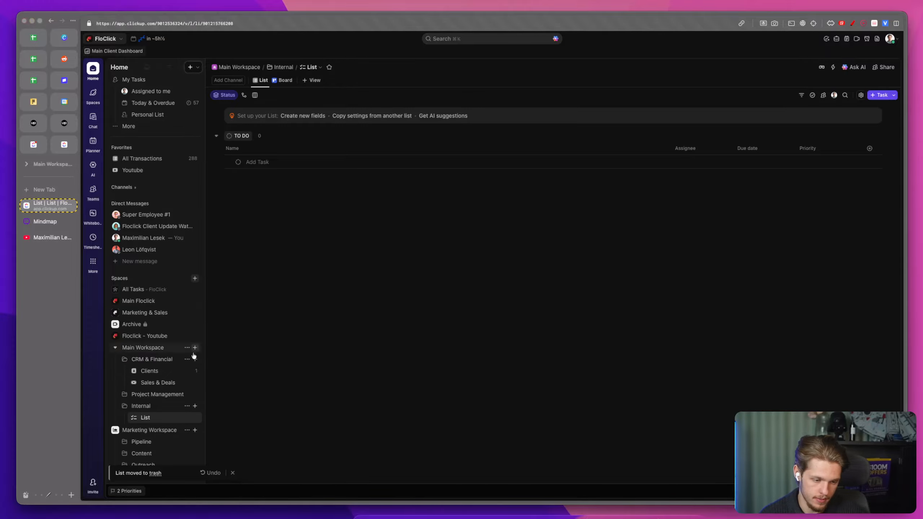
Step: Create a list named Financial inside the CRM & Financial folder and close the field setup panel
{"action": "left_click", "coordinate": [196, 361]}
{"action": "left_click", "coordinate": [238, 369]}
{"action": "type", "text": "Financial"}
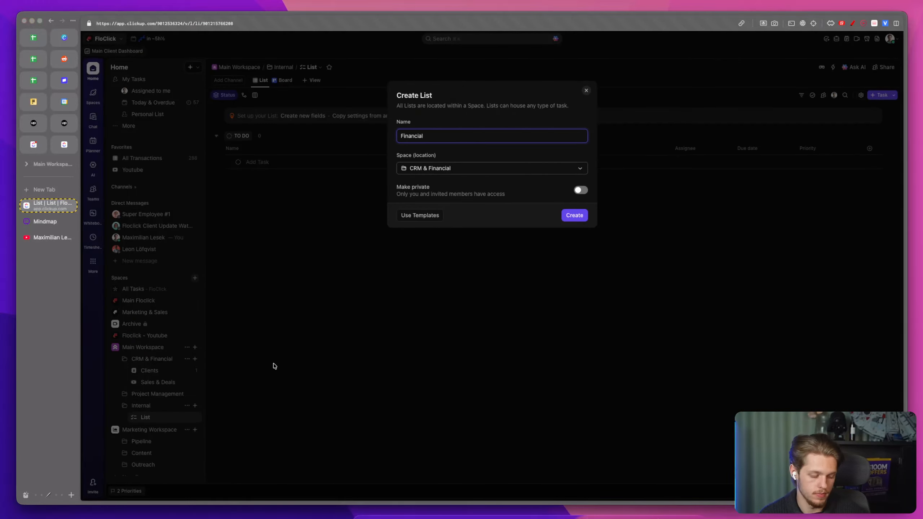
{"action": "left_click", "coordinate": [583, 215]}
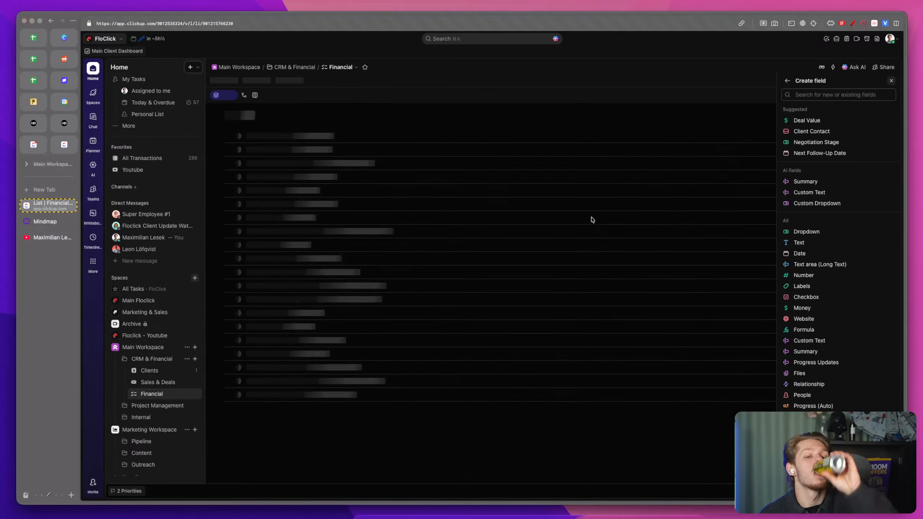
{"action": "left_click", "coordinate": [892, 83]}
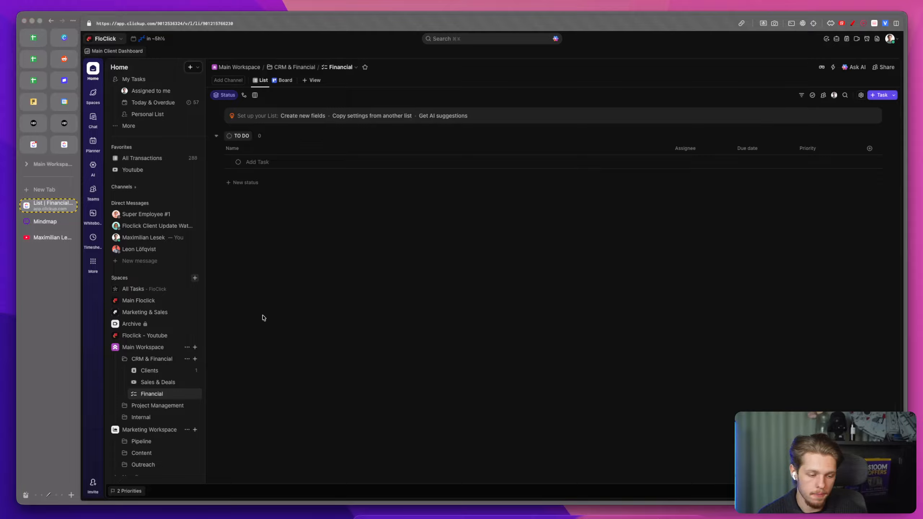
Step: Change the Financial list's icon to a money icon found by searching mon
{"action": "left_click", "coordinate": [134, 393]}
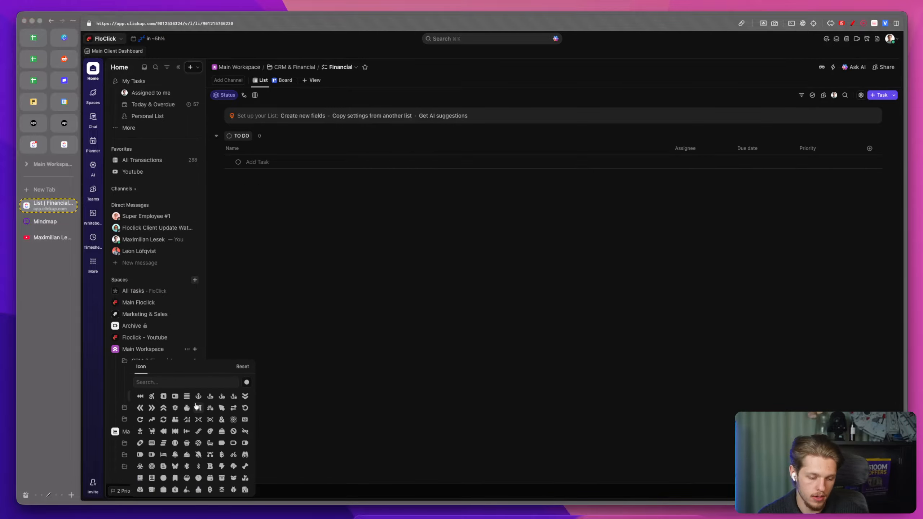
{"action": "scroll", "coordinate": [236, 454], "scroll_direction": "down", "scroll_amount": 2}
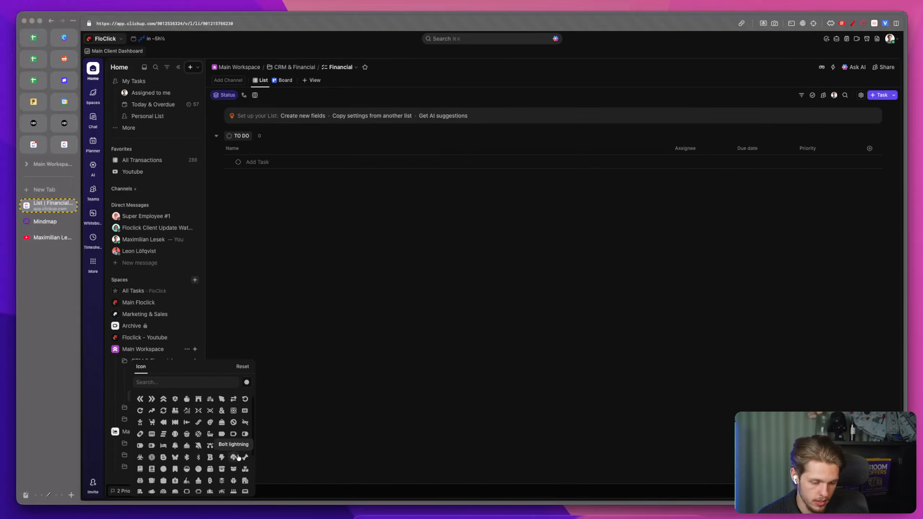
{"action": "scroll", "coordinate": [167, 429], "scroll_direction": "up", "scroll_amount": 2}
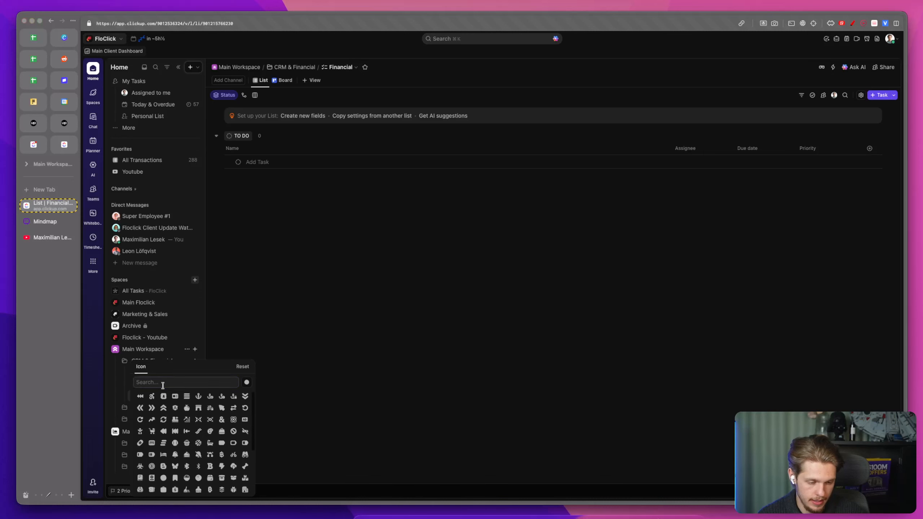
{"action": "type", "text": "mon"}
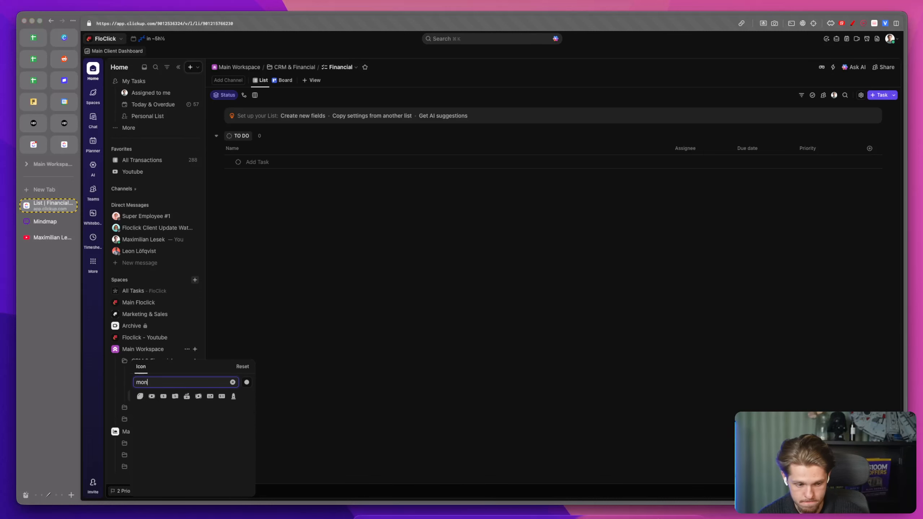
{"action": "left_click", "coordinate": [187, 396]}
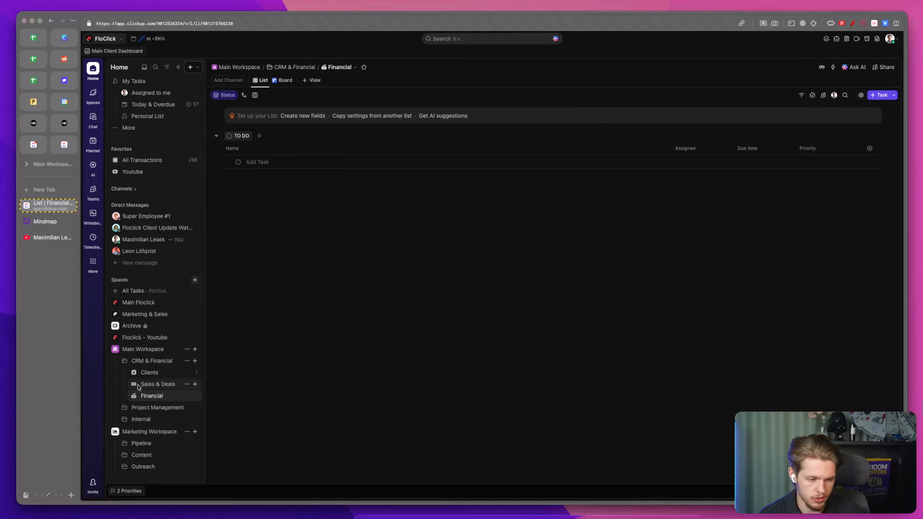
Step: Change the Sales & Deals list's icon to a phone icon found by searching pho
{"action": "left_click", "coordinate": [134, 385]}
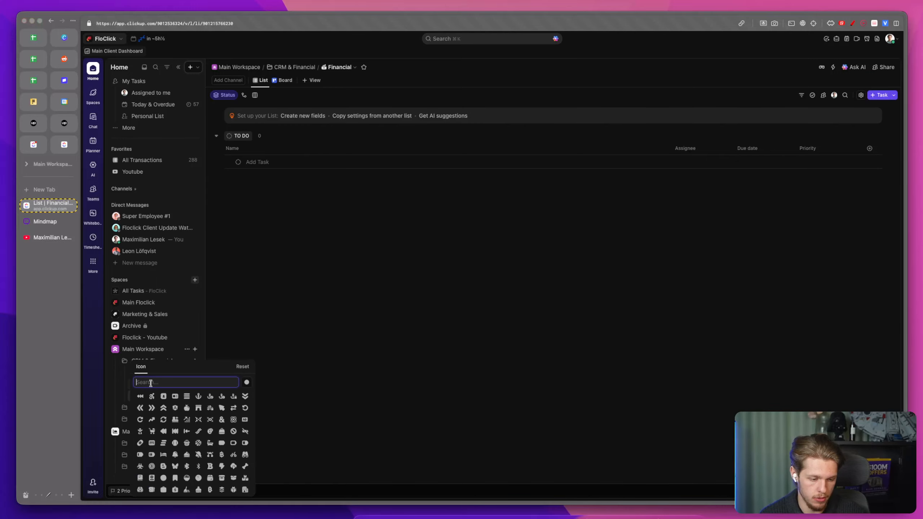
{"action": "type", "text": "out"}
{"action": "key", "text": "BackSpace"}
{"action": "key", "text": "BackSpace"}
{"action": "key", "text": "BackSpace"}
{"action": "type", "text": "ph"}
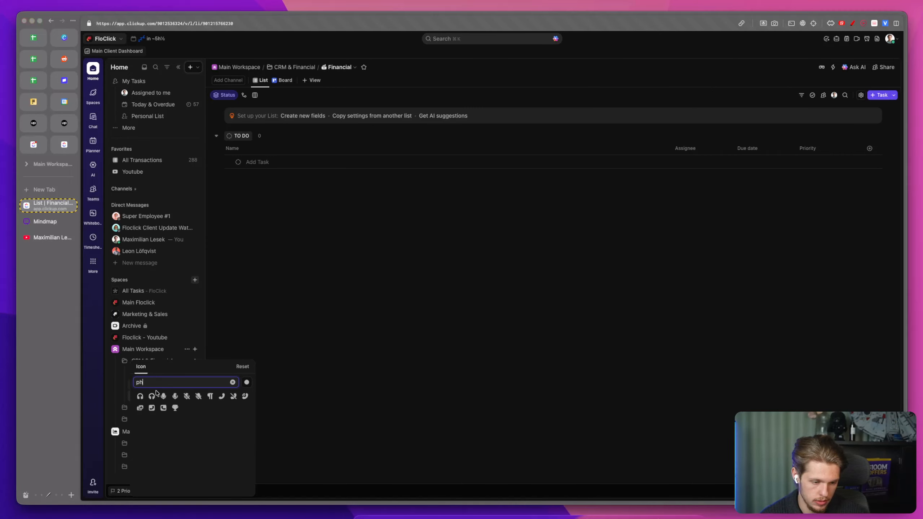
{"action": "left_click", "coordinate": [221, 395]}
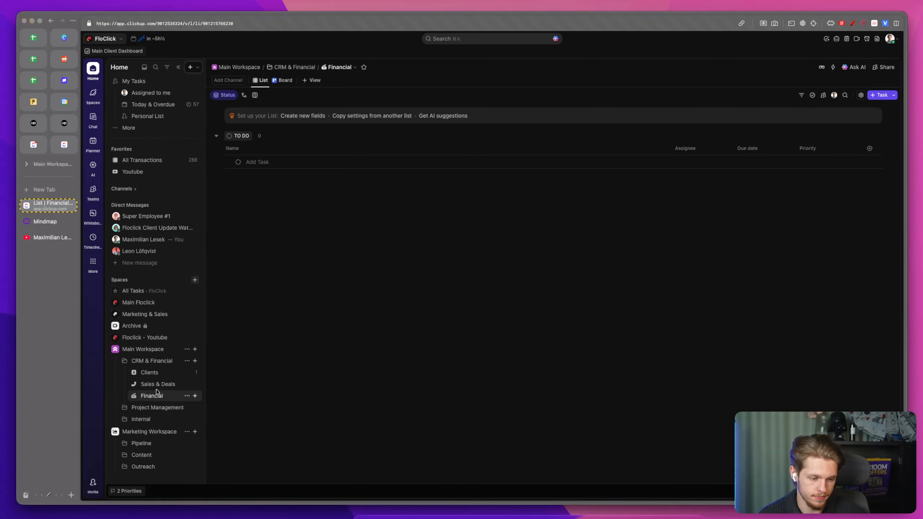
{"action": "left_click", "coordinate": [134, 385]}
{"action": "type", "text": "pho"}
{"action": "left_click", "coordinate": [240, 397]}
Step: Expand and collapse the folders and other spaces in the sidebar to review their structure
{"action": "left_click", "coordinate": [124, 406]}
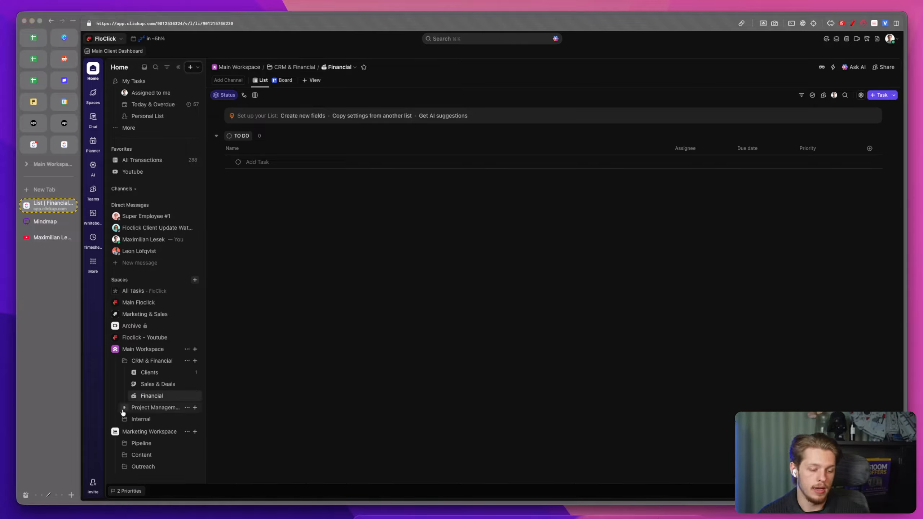
{"action": "scroll", "coordinate": [131, 403], "scroll_direction": "down", "scroll_amount": 2}
{"action": "left_click", "coordinate": [125, 394]}
{"action": "scroll", "coordinate": [149, 436], "scroll_direction": "down", "scroll_amount": 1}
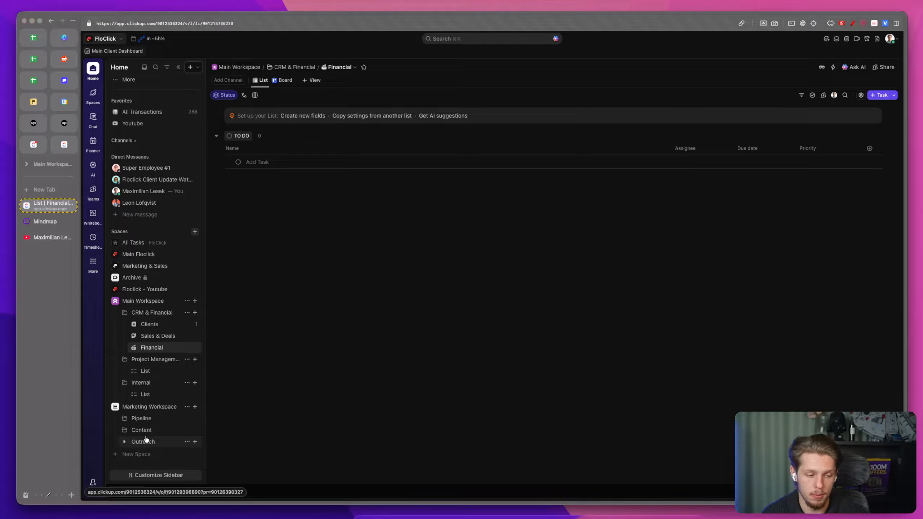
{"action": "left_click", "coordinate": [115, 254]}
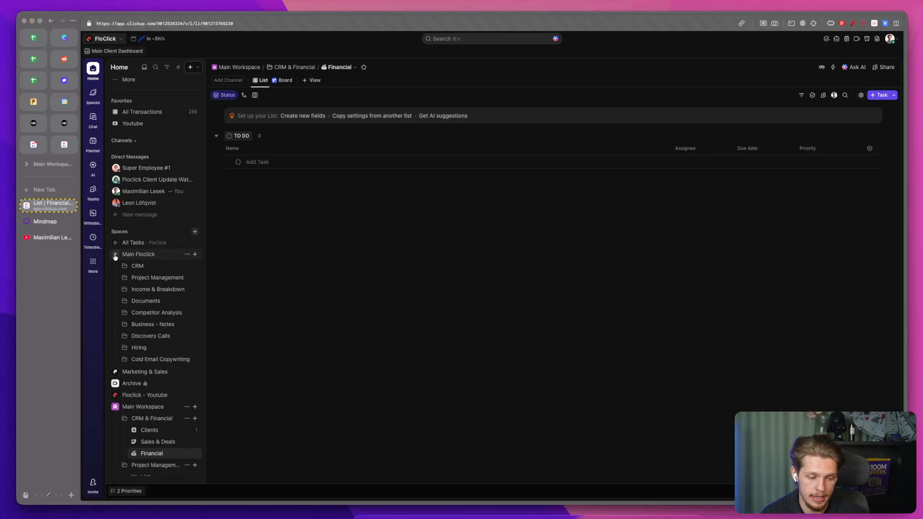
{"action": "left_click", "coordinate": [116, 372]}
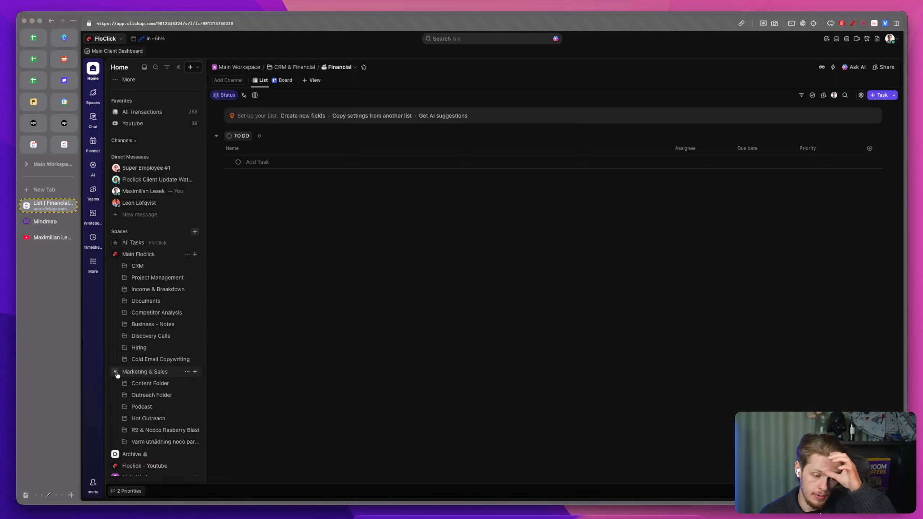
{"action": "left_click", "coordinate": [117, 375]}
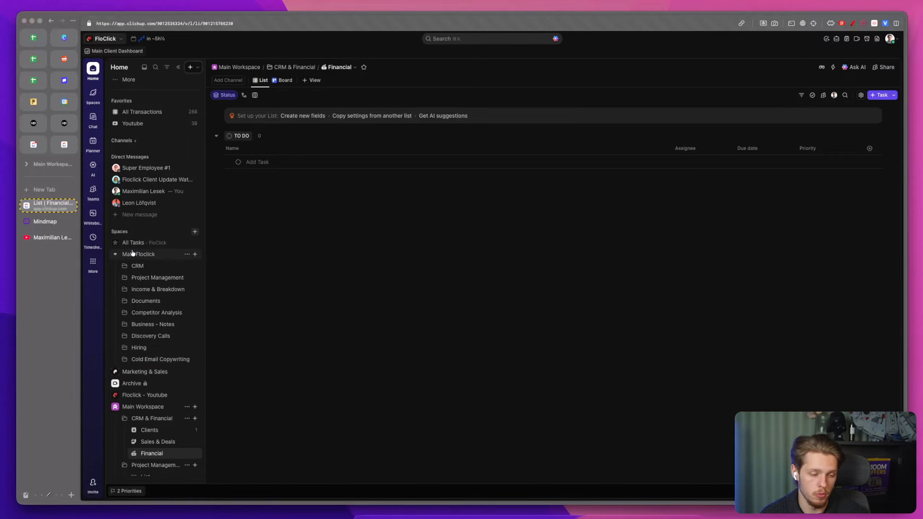
{"action": "left_click", "coordinate": [114, 254]}
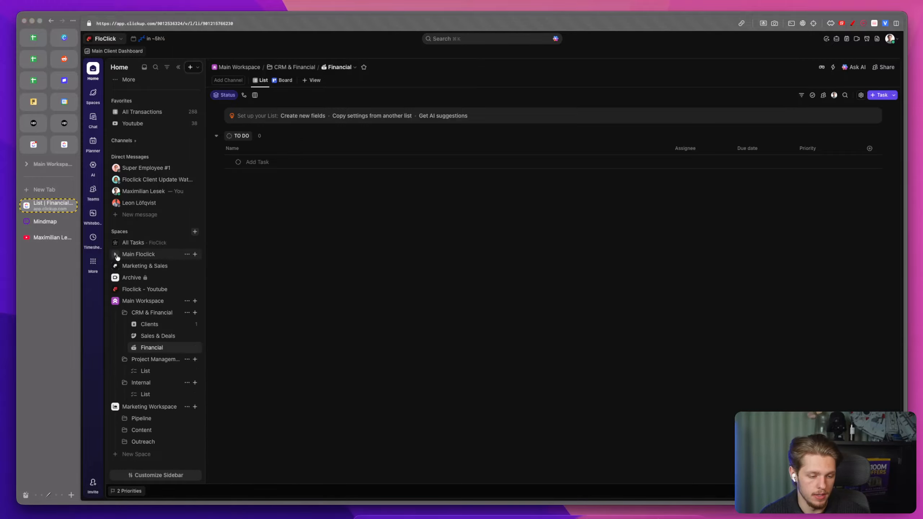
Step: Open the Clients list and hide its Assignee, Due date and Priority columns
{"action": "left_click", "coordinate": [153, 323]}
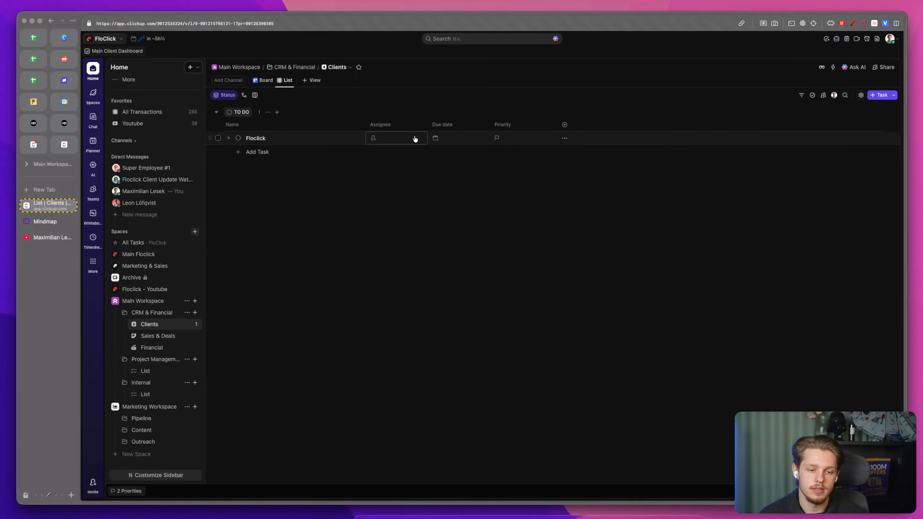
{"action": "left_click", "coordinate": [407, 128]}
{"action": "left_click", "coordinate": [407, 226]}
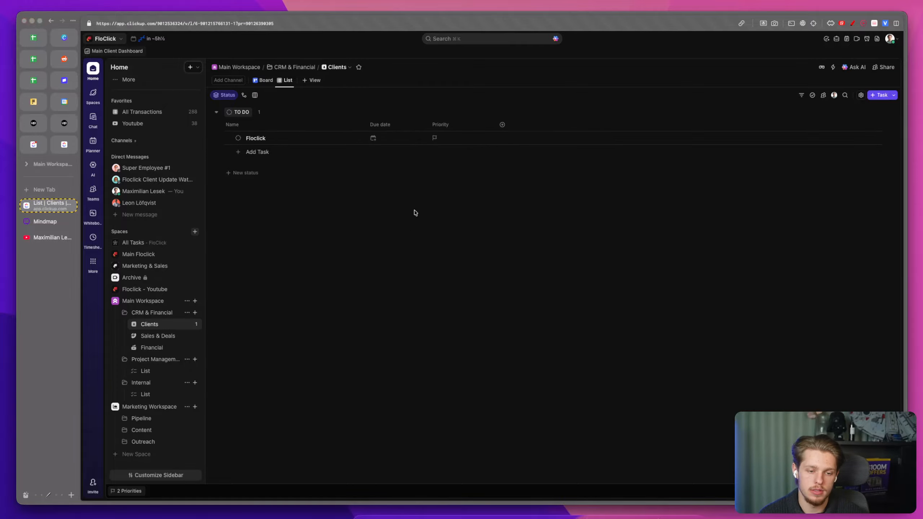
{"action": "left_click", "coordinate": [391, 125]}
{"action": "left_click", "coordinate": [397, 226]}
{"action": "left_click", "coordinate": [390, 126]}
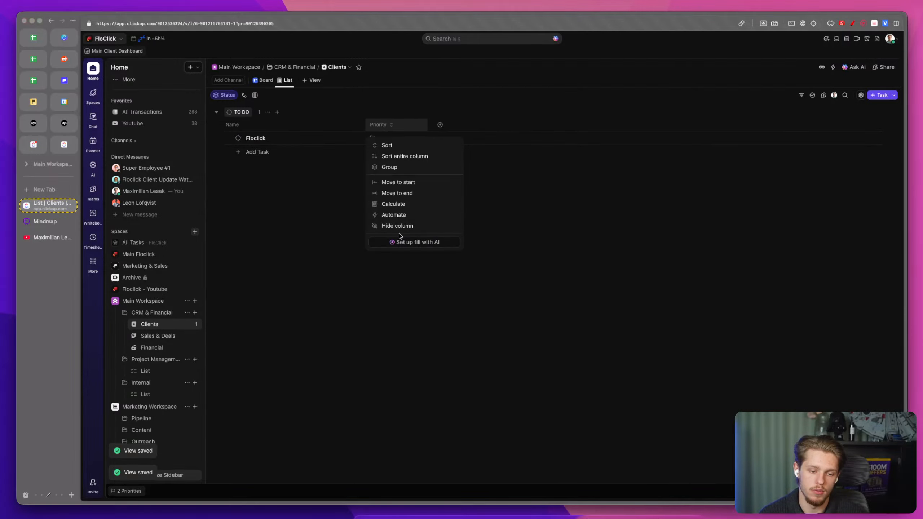
{"action": "left_click", "coordinate": [397, 226]}
Step: Open the Clients list's status editor, switch to custom statuses and rename IN PROGRESS to ACTIVE
{"action": "left_click", "coordinate": [238, 138]}
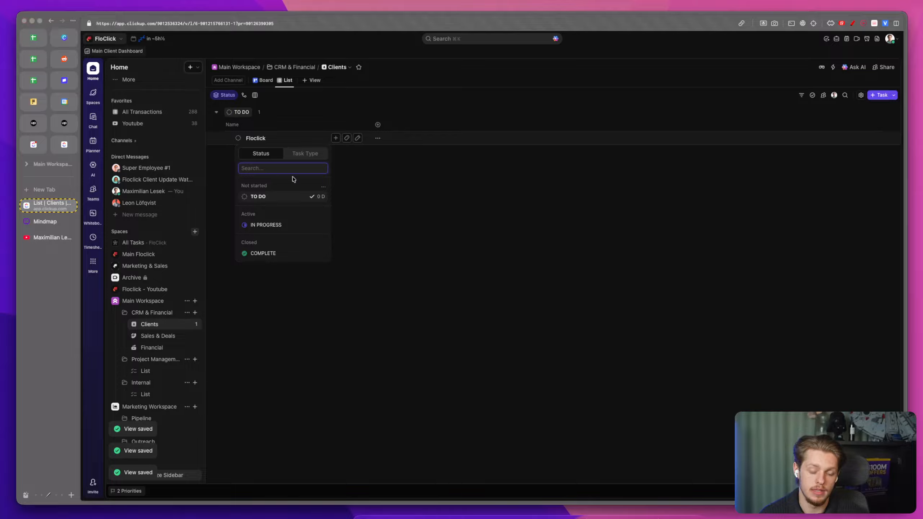
{"action": "left_click", "coordinate": [323, 187]}
{"action": "left_click", "coordinate": [347, 203]}
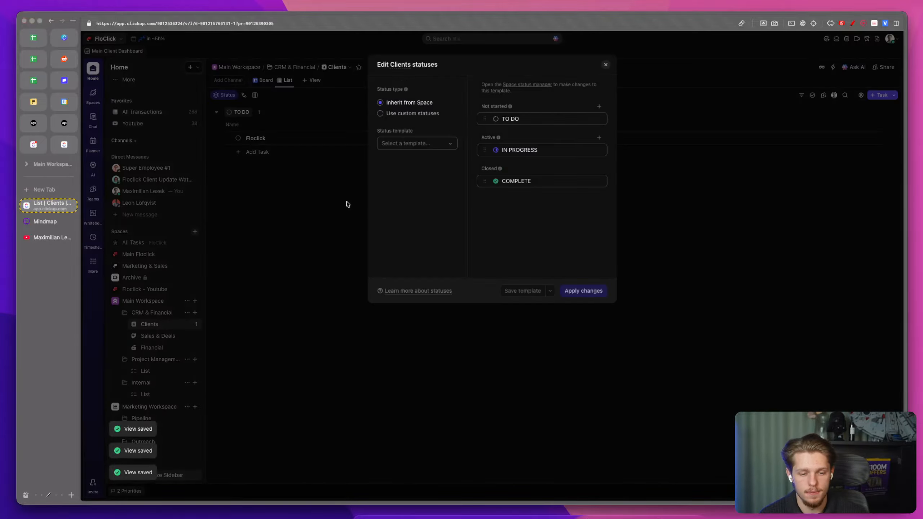
{"action": "left_click", "coordinate": [409, 115]}
{"action": "left_click", "coordinate": [511, 147]}
{"action": "type", "text": "ACTIVE CLIENT"}
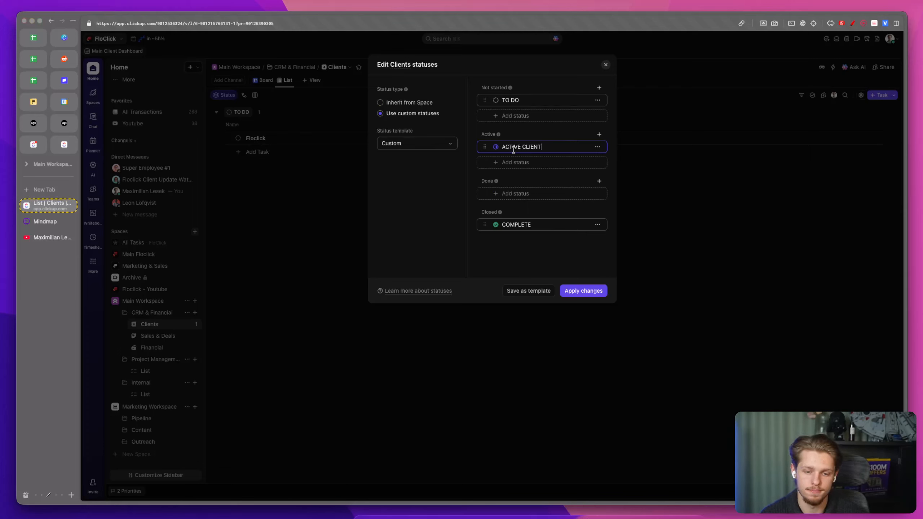
{"action": "key", "text": "Return"}
Step: Change the ACTIVE status colour to green
{"action": "double_click", "coordinate": [525, 146]}
{"action": "key", "text": "BackSpace"}
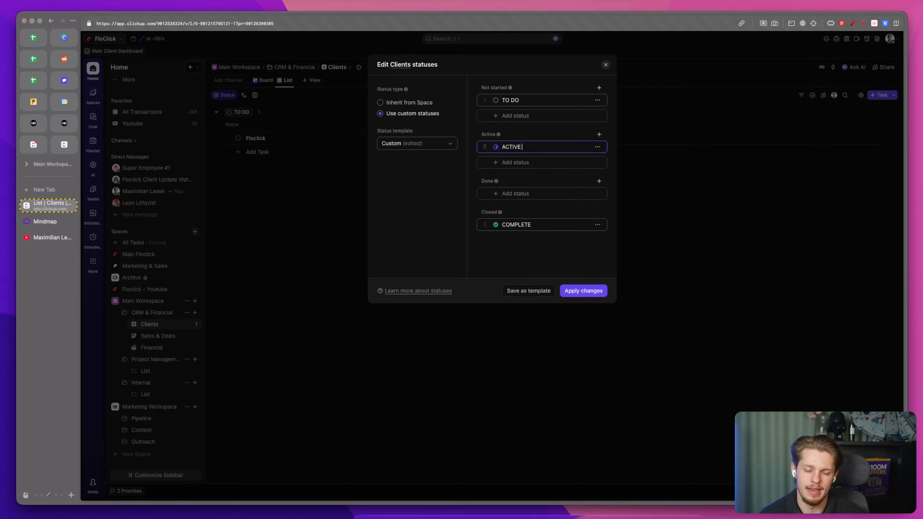
{"action": "left_click", "coordinate": [496, 147]}
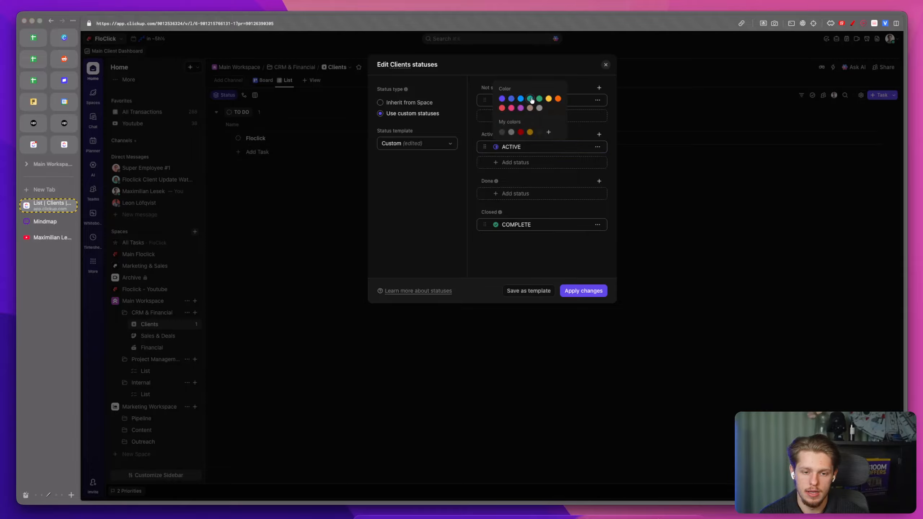
{"action": "left_click", "coordinate": [529, 77]}
Step: Rename the TO DO status to ONBOARDING and give it a yellow colour
{"action": "left_click_drag", "start_coordinate": [547, 99], "coordinate": [500, 102]}
{"action": "type", "text": "ONBOARDING"}
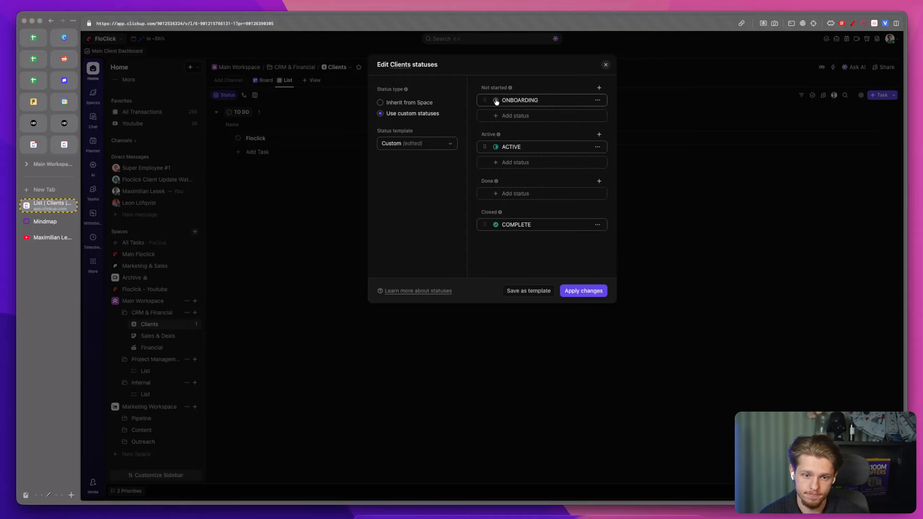
{"action": "left_click", "coordinate": [495, 101]}
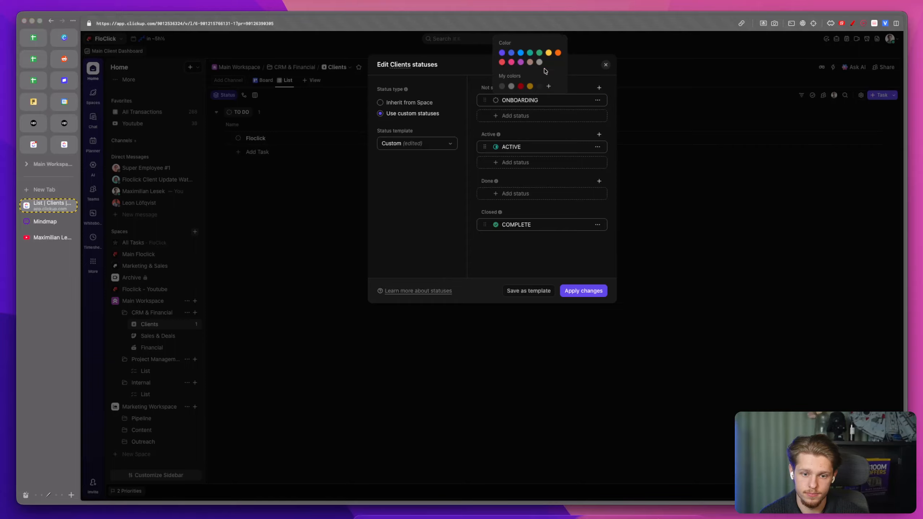
{"action": "left_click", "coordinate": [547, 51]}
Step: Add a Done status named CHURNED
{"action": "left_click", "coordinate": [515, 193]}
{"action": "type", "text": "COMPLETED"}
{"action": "key", "text": "alt+BackSpace"}
{"action": "type", "text": "CHURNED"}
{"action": "key", "text": "Return"}
Step: Add a grey OFF-BOARDING Done status, save it and apply the status changes
{"action": "type", "text": "OFF-BN"}
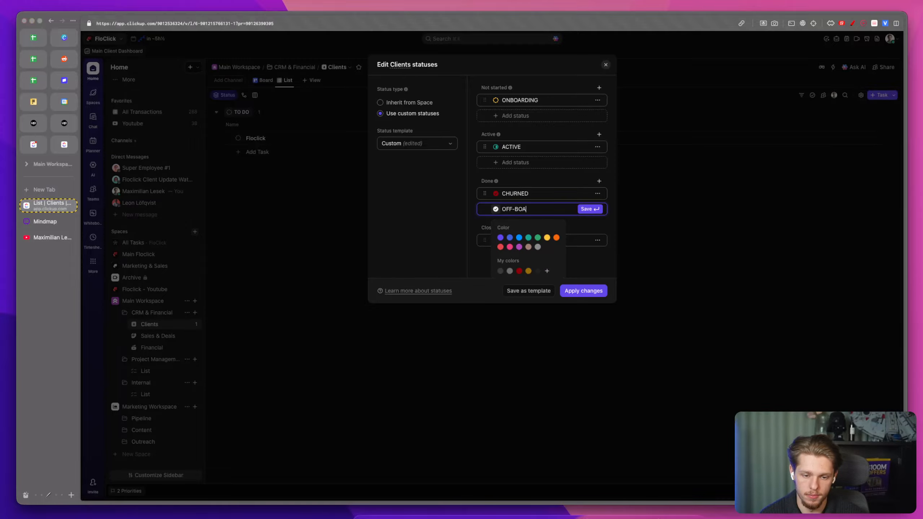
{"action": "left_click", "coordinate": [538, 238]}
{"action": "left_click", "coordinate": [587, 209]}
{"action": "left_click", "coordinate": [597, 291]}
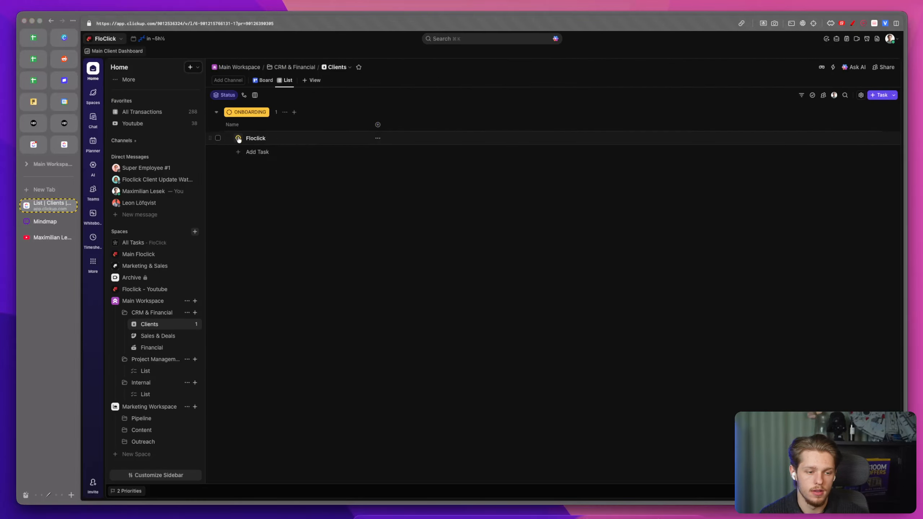
Step: Switch the Floclick task through the new statuses, leaving it set to ACTIVE
{"action": "left_click", "coordinate": [238, 138]}
{"action": "left_click", "coordinate": [259, 225]}
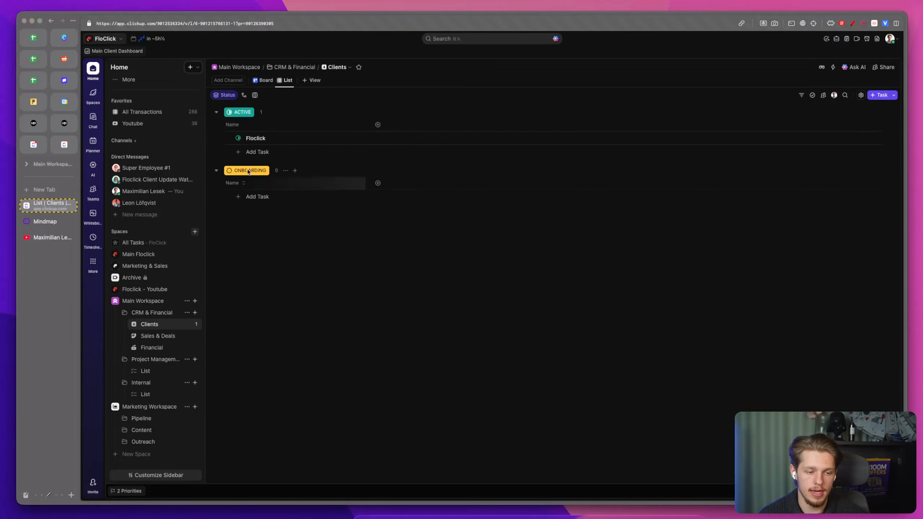
{"action": "left_click", "coordinate": [238, 138]}
{"action": "left_click", "coordinate": [262, 253]}
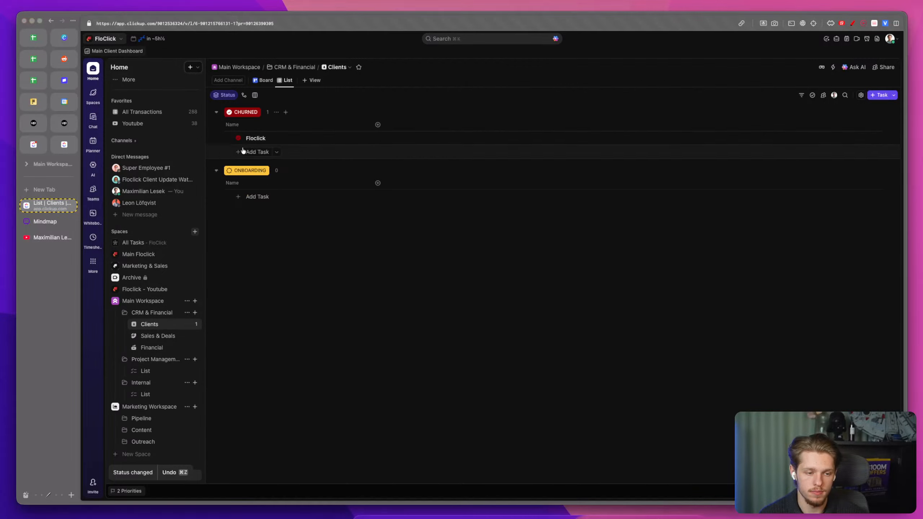
{"action": "left_click", "coordinate": [238, 138]}
{"action": "right_click", "coordinate": [272, 264]}
{"action": "left_click", "coordinate": [259, 267]}
{"action": "left_click", "coordinate": [259, 267]}
{"action": "left_click", "coordinate": [238, 138]}
{"action": "left_click", "coordinate": [276, 226]}
Step: Add the existing Contact Email field to the list and fill in the contact's e-mail for Floclick
{"action": "left_click", "coordinate": [378, 125]}
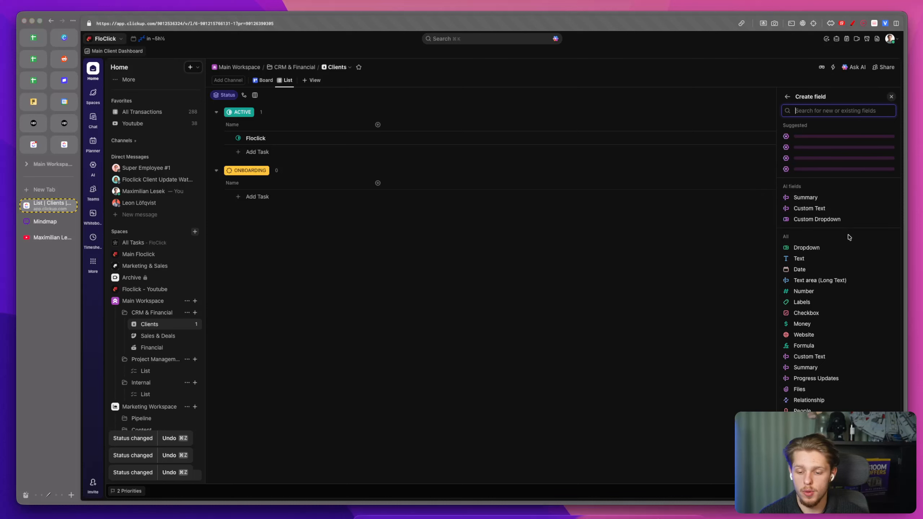
{"action": "type", "text": "Em"}
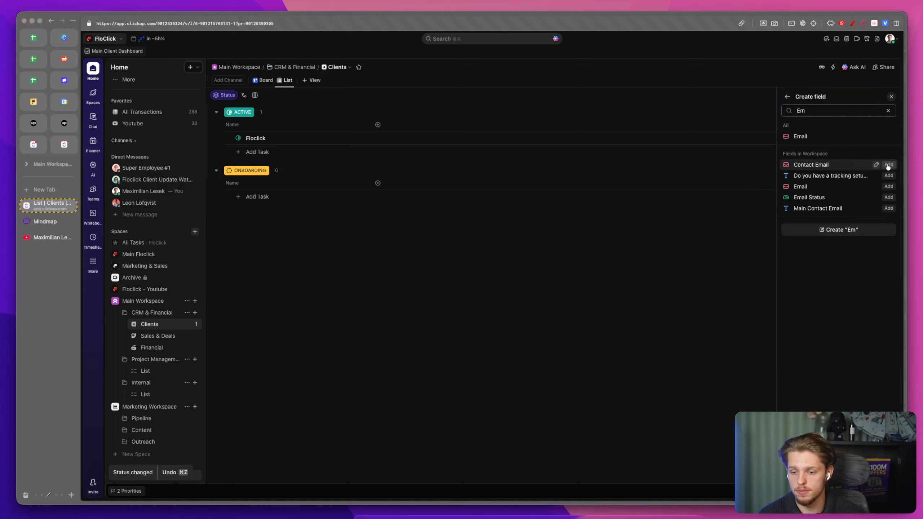
{"action": "left_click", "coordinate": [888, 165]}
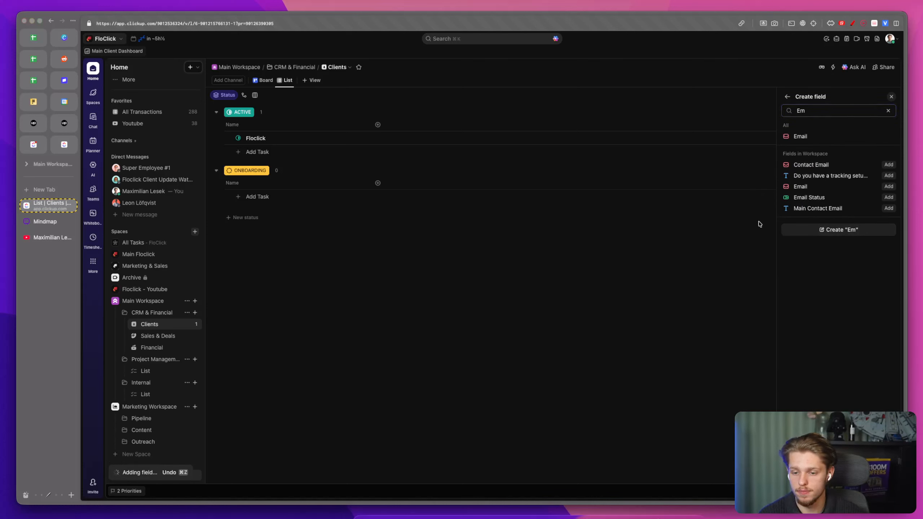
{"action": "left_click", "coordinate": [649, 247]}
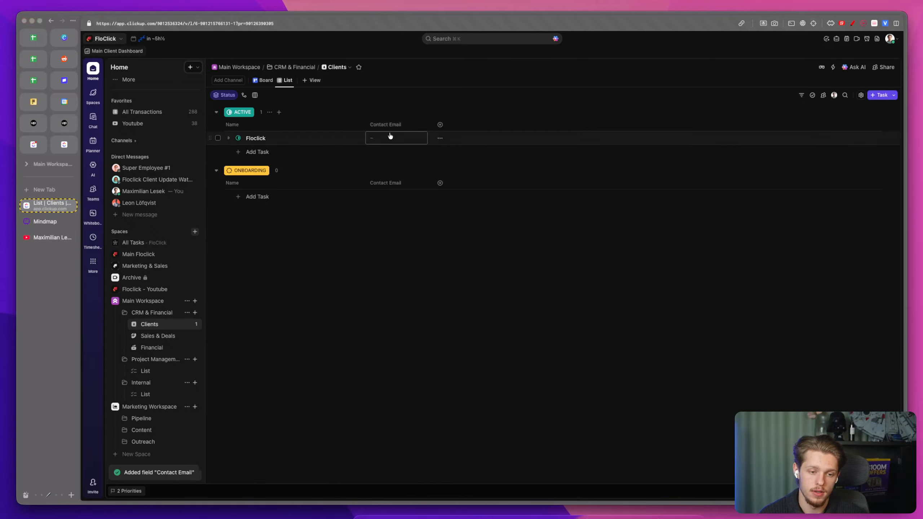
{"action": "left_click", "coordinate": [390, 136]}
Step: Add the existing Client Name field and enter the client's full name for Floclick
{"action": "left_click", "coordinate": [439, 124]}
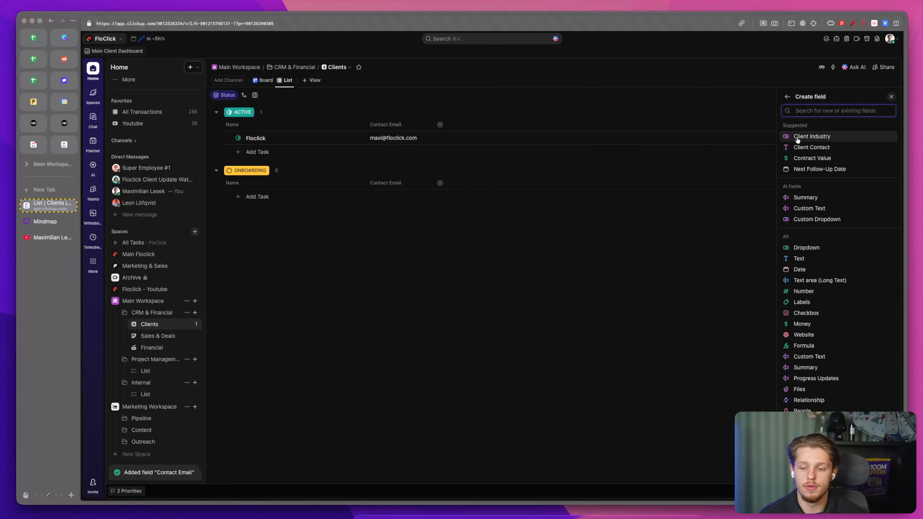
{"action": "type", "text": "name"}
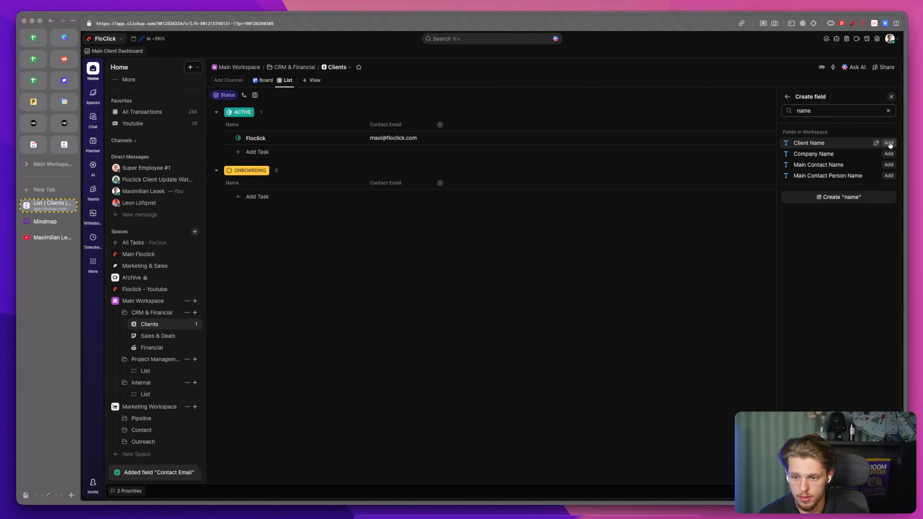
{"action": "left_click", "coordinate": [889, 145]}
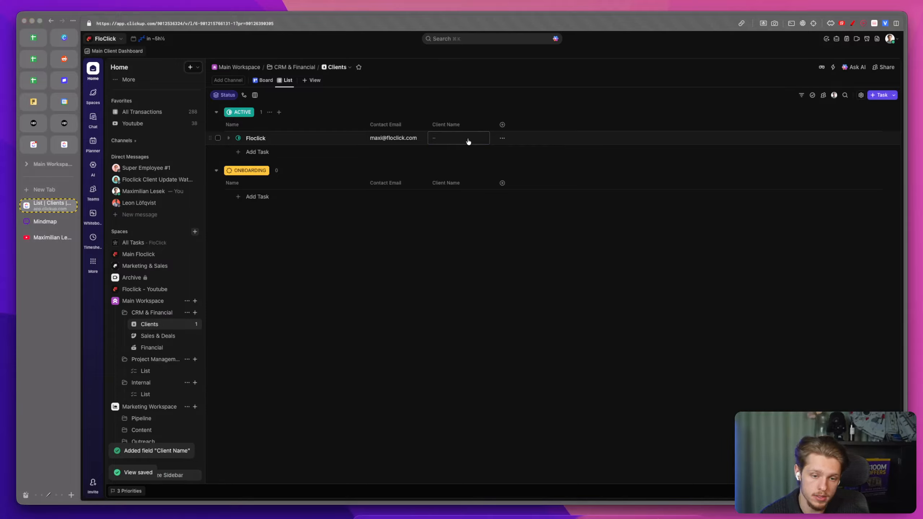
{"action": "key", "text": "Return"}
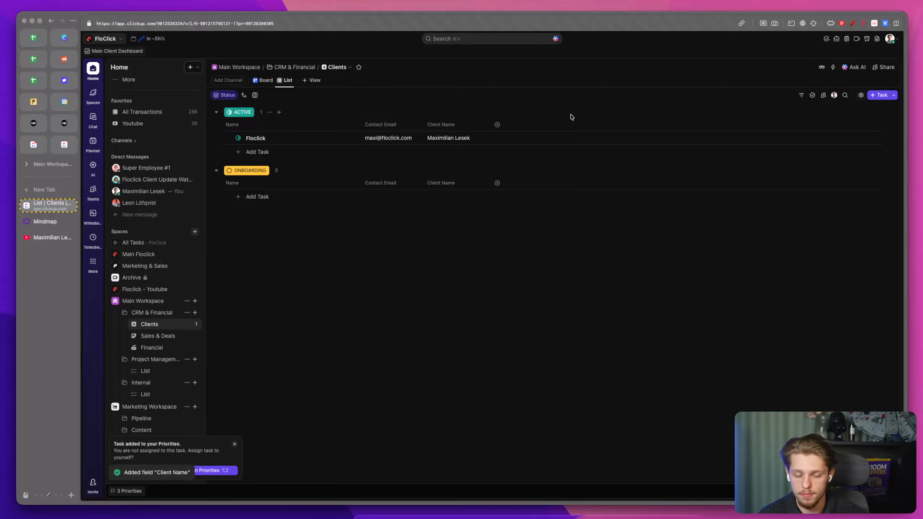
Step: Start a new Dropdown custom field named Packages
{"action": "left_click", "coordinate": [497, 124]}
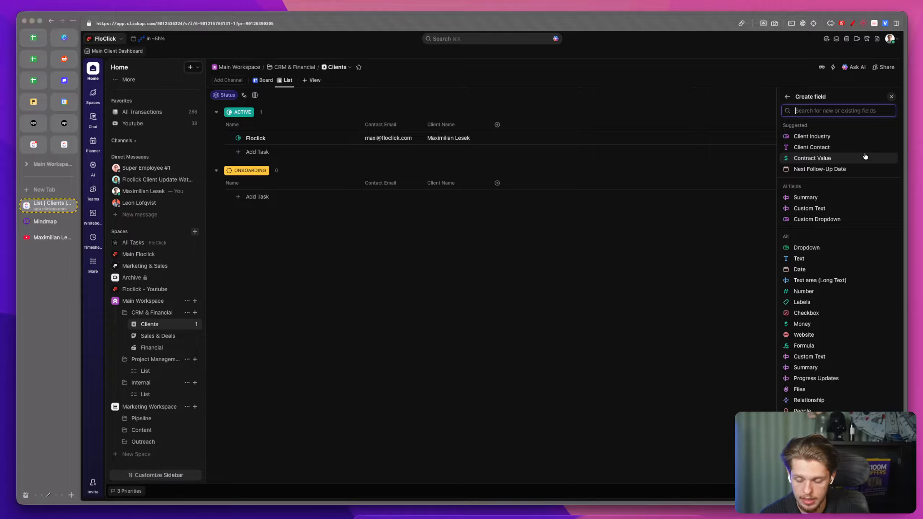
{"action": "type", "text": "ti"}
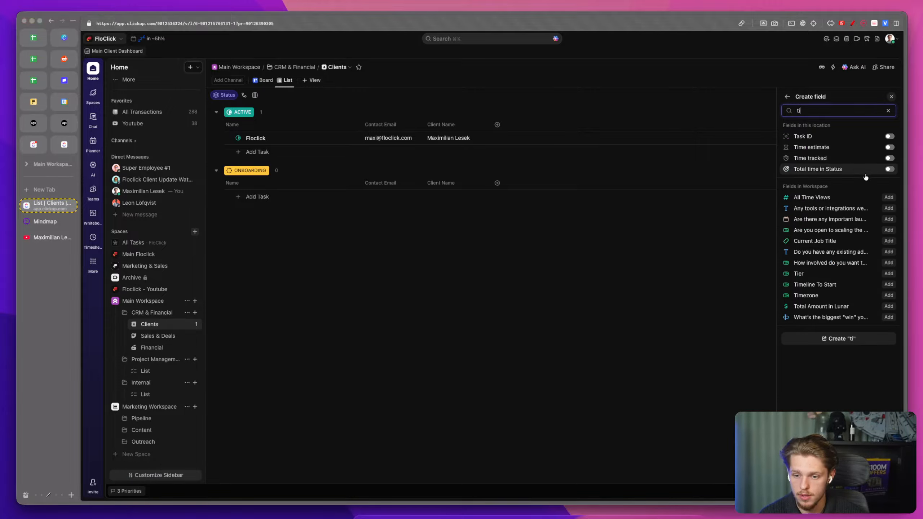
{"action": "key", "text": "BackSpace"}
{"action": "key", "text": "BackSpace"}
{"action": "type", "text": "dro"}
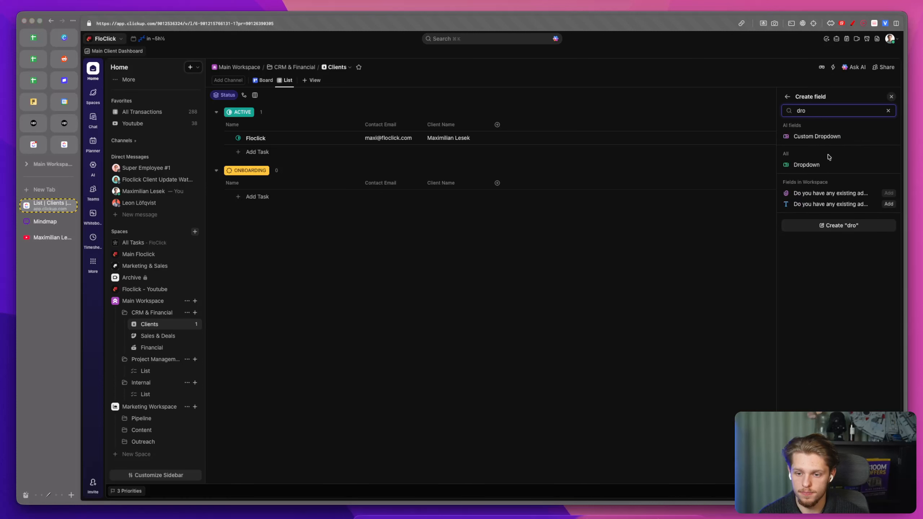
{"action": "left_click", "coordinate": [826, 164]}
{"action": "type", "text": "pa"}
{"action": "key", "text": "super+BackSpace"}
{"action": "key", "text": "super+p"}
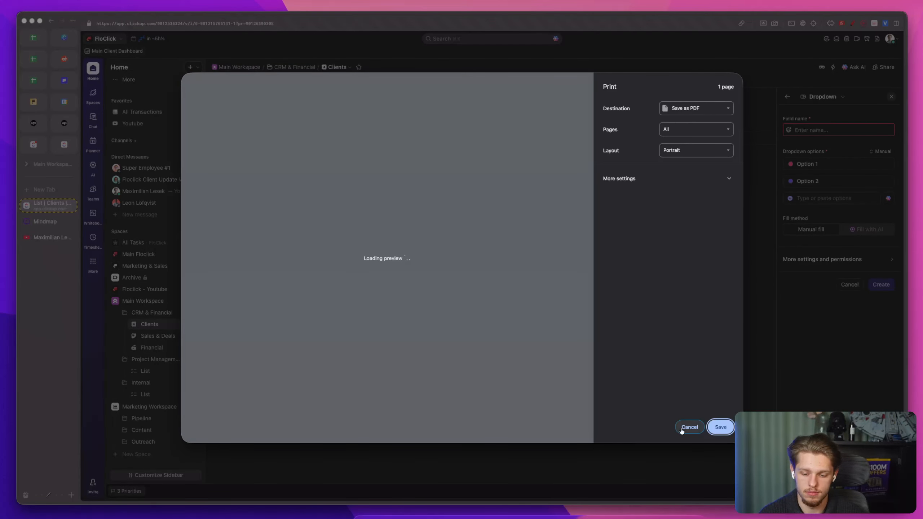
{"action": "left_click", "coordinate": [682, 431]}
{"action": "type", "text": "Packages"}
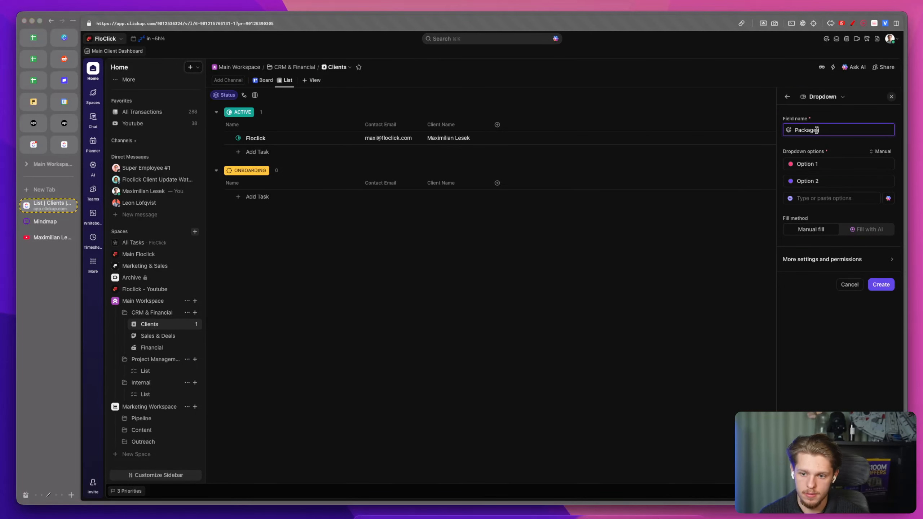
Step: Add the dropdown options Tier 1, Tier 2 and Tier 3
{"action": "left_click", "coordinate": [818, 162]}
{"action": "type", "text": "Tier 1"}
{"action": "left_click", "coordinate": [823, 178]}
{"action": "type", "text": "Ti"}
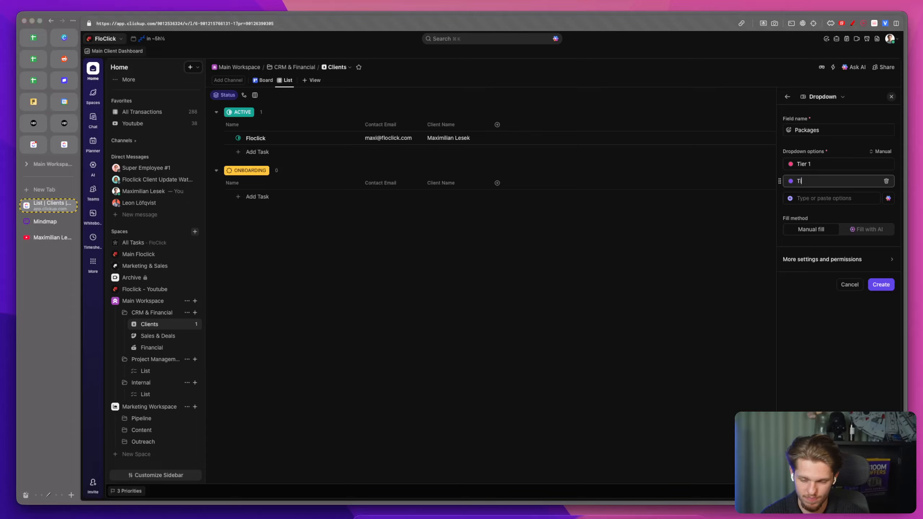
{"action": "left_click", "coordinate": [817, 198]}
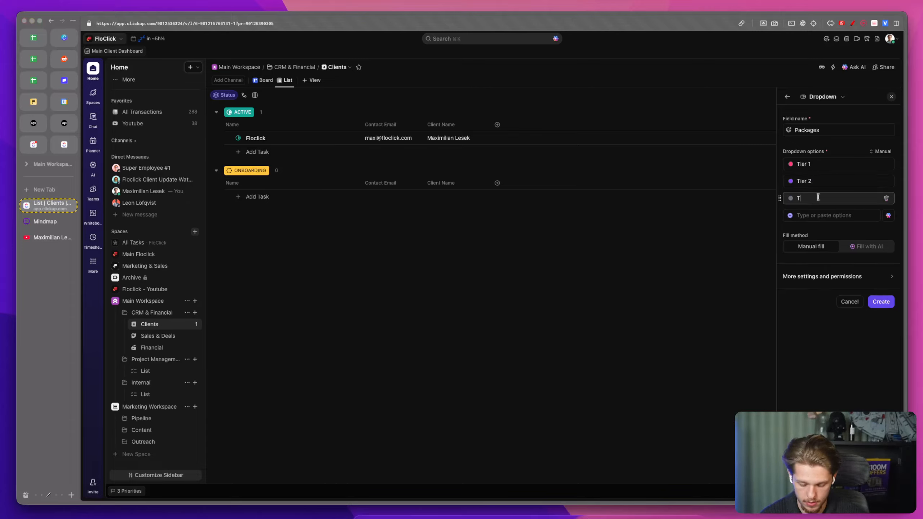
Step: Colour the tier options in shades of blue, with a custom dark blue for Tier 3, and create the field
{"action": "left_click", "coordinate": [790, 164]}
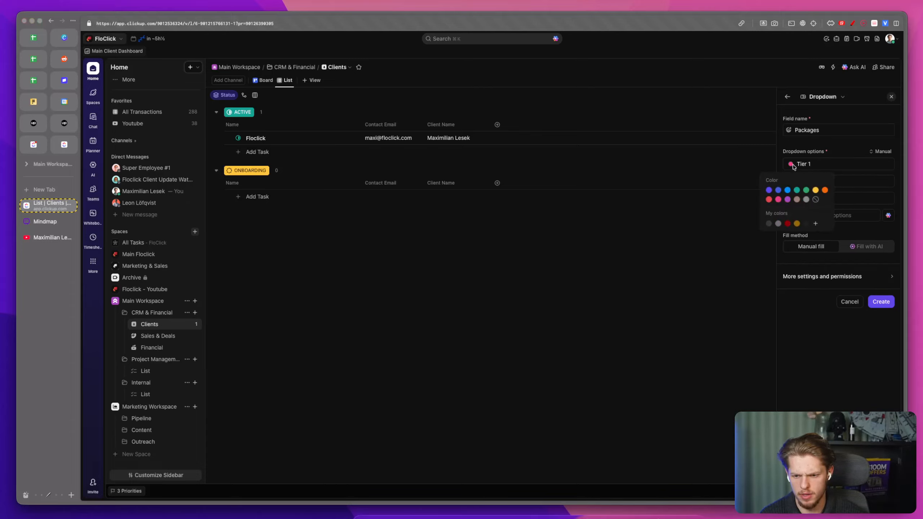
{"action": "left_click", "coordinate": [787, 190]}
{"action": "left_click", "coordinate": [790, 181]}
{"action": "left_click", "coordinate": [777, 207]}
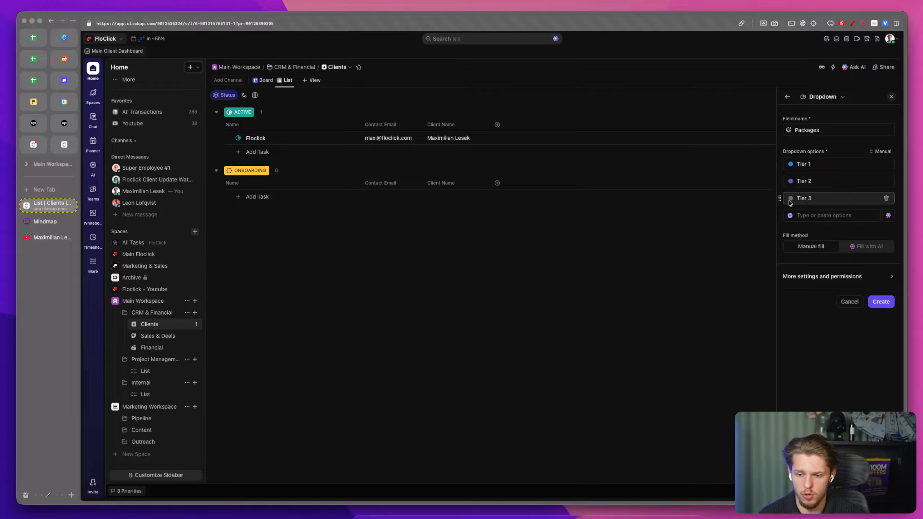
{"action": "left_click", "coordinate": [790, 199]}
{"action": "left_click", "coordinate": [778, 224]}
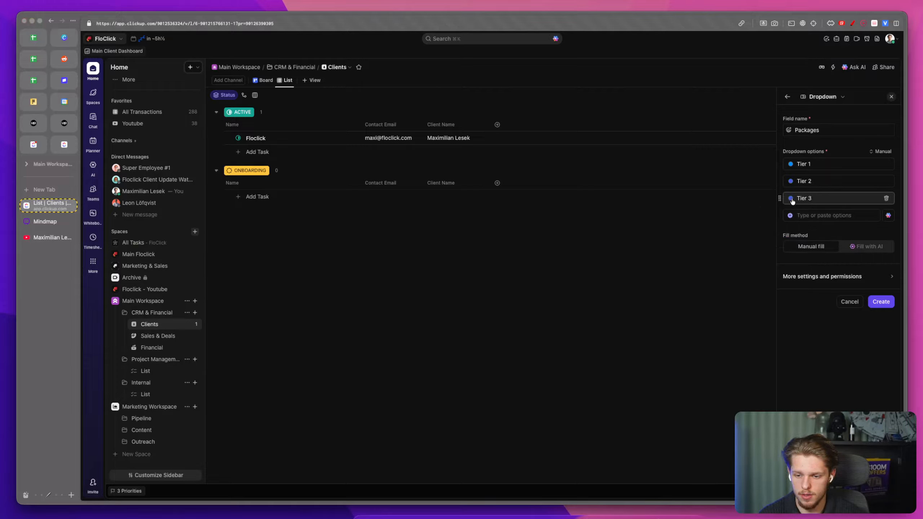
{"action": "left_click", "coordinate": [790, 198]}
{"action": "left_click", "coordinate": [815, 258]}
{"action": "left_click_drag", "start_coordinate": [871, 281], "coordinate": [887, 292]}
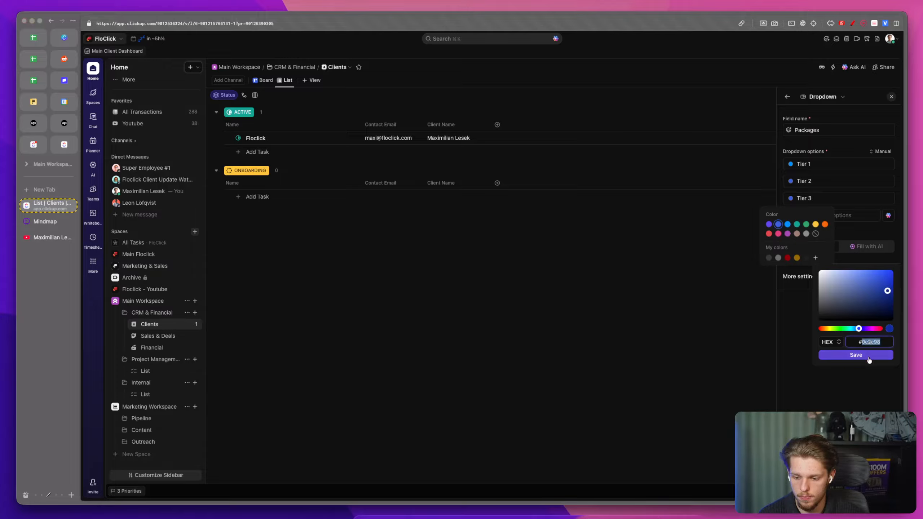
{"action": "left_click", "coordinate": [869, 356]}
{"action": "left_click", "coordinate": [790, 164]}
{"action": "left_click", "coordinate": [879, 302]}
Step: Set Floclick's Packages value to Tier 3
{"action": "left_click", "coordinate": [511, 138]}
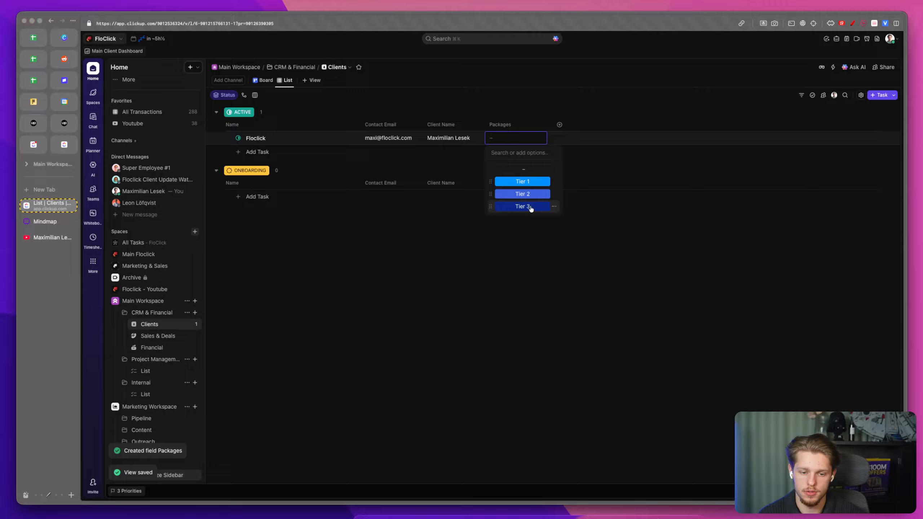
{"action": "left_click", "coordinate": [523, 206]}
Step: Add the existing Website URL field and enter floclick.com as Floclick's website
{"action": "left_click", "coordinate": [560, 125]}
{"action": "scroll", "coordinate": [835, 250], "scroll_direction": "down", "scroll_amount": 2}
{"action": "left_click", "coordinate": [804, 291]}
{"action": "type", "text": "Website"}
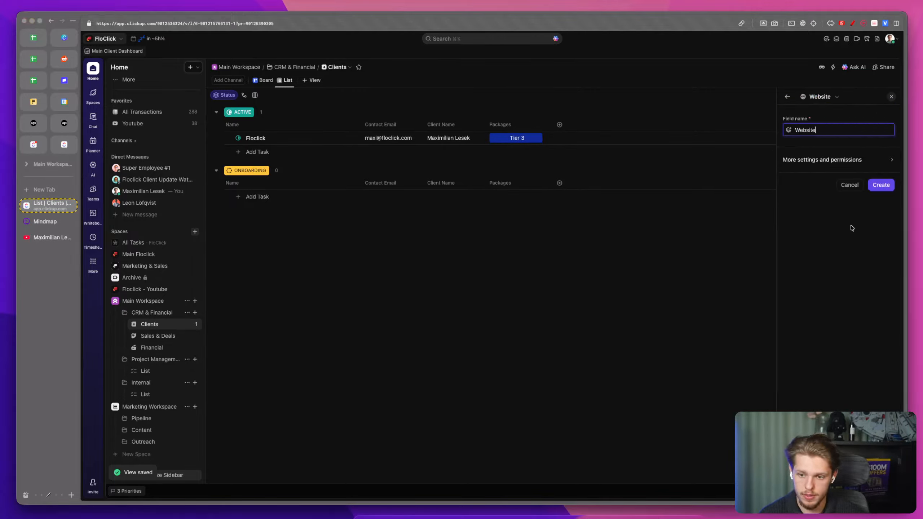
{"action": "left_click", "coordinate": [786, 96]}
{"action": "type", "text": "websi"}
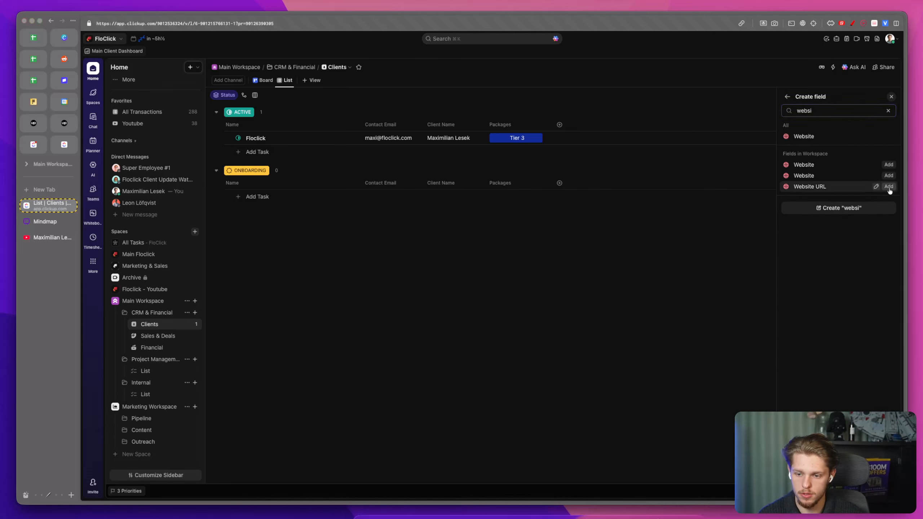
{"action": "left_click", "coordinate": [888, 186]}
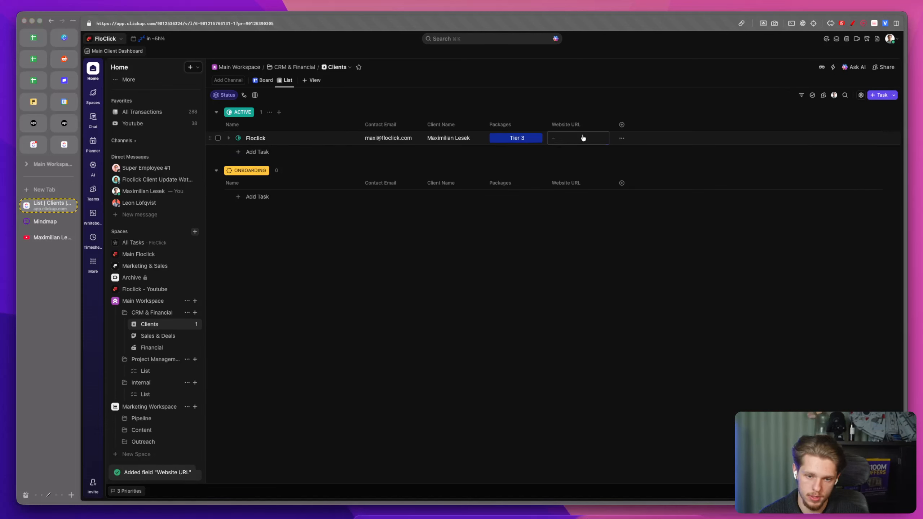
{"action": "left_click", "coordinate": [582, 137]}
{"action": "type", "text": "floclick.com"}
{"action": "left_click", "coordinate": [560, 271]}
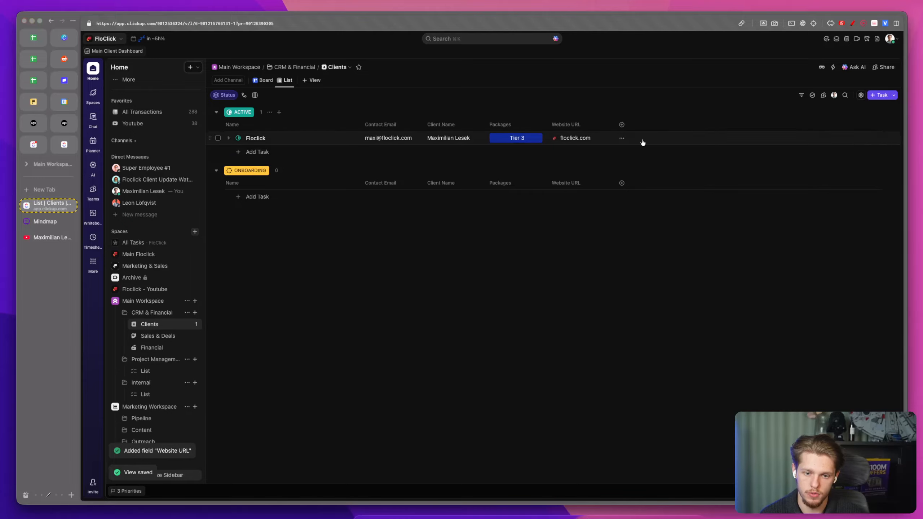
{"action": "left_click", "coordinate": [620, 126]}
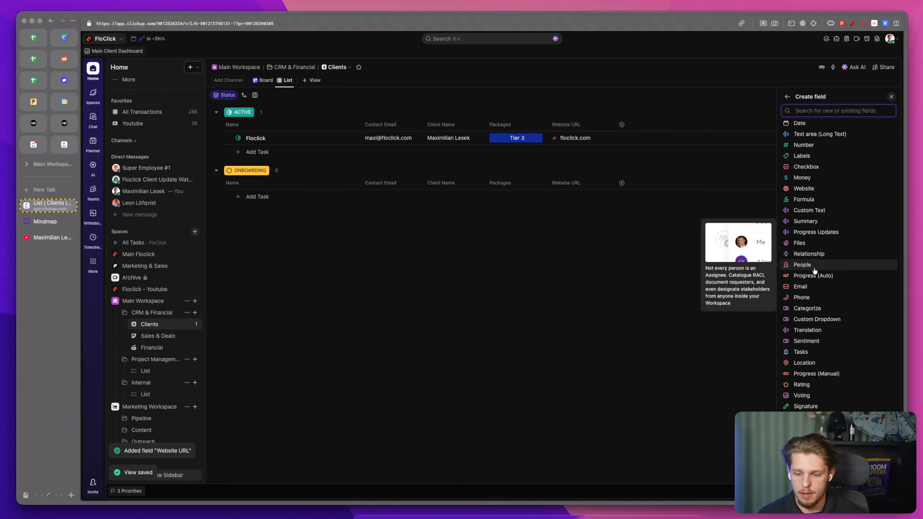
{"action": "left_click", "coordinate": [813, 298]}
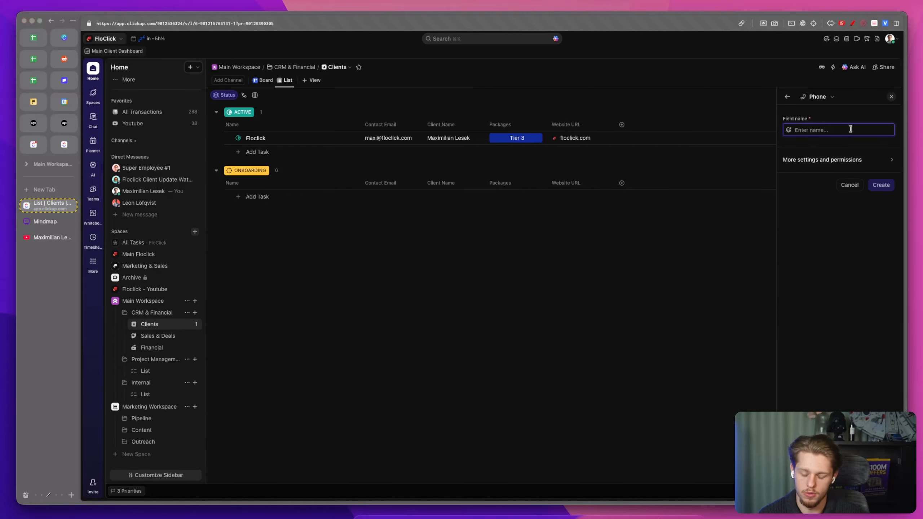
{"action": "left_click", "coordinate": [787, 96]}
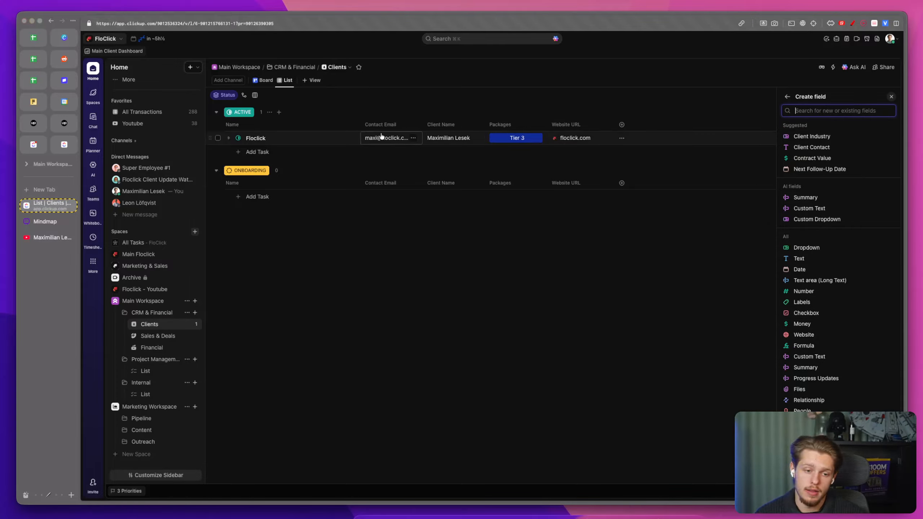
Step: Move the Packages column to sit first after the task name
{"action": "left_click_drag", "start_coordinate": [500, 124], "coordinate": [367, 125]}
Step: Start a new Labels custom field on the Clients list and name it Services
{"action": "left_click", "coordinate": [621, 124]}
{"action": "type", "text": "ser"}
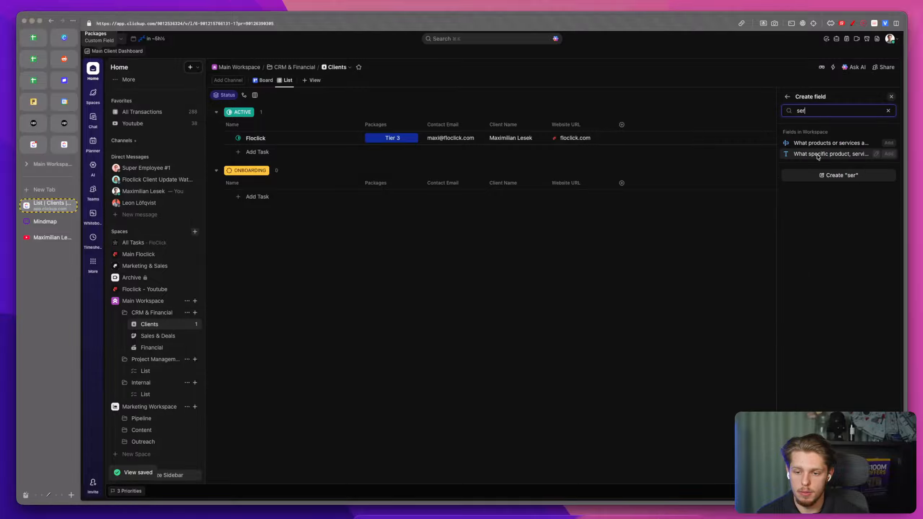
{"action": "key", "text": "BackSpace"}
{"action": "key", "text": "BackSpace"}
{"action": "key", "text": "BackSpace"}
{"action": "type", "text": "la"}
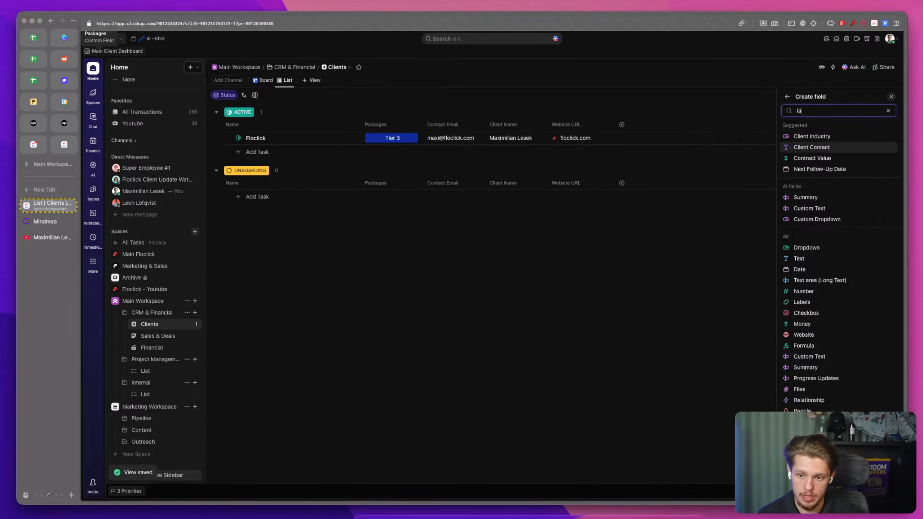
{"action": "left_click", "coordinate": [810, 136]}
{"action": "type", "text": "Services"}
Step: Add the label options PPC, Google Ads, SEO, Websites and Meta Ads, and create the Services field
{"action": "left_click", "coordinate": [816, 159]}
{"action": "type", "text": "PPC"}
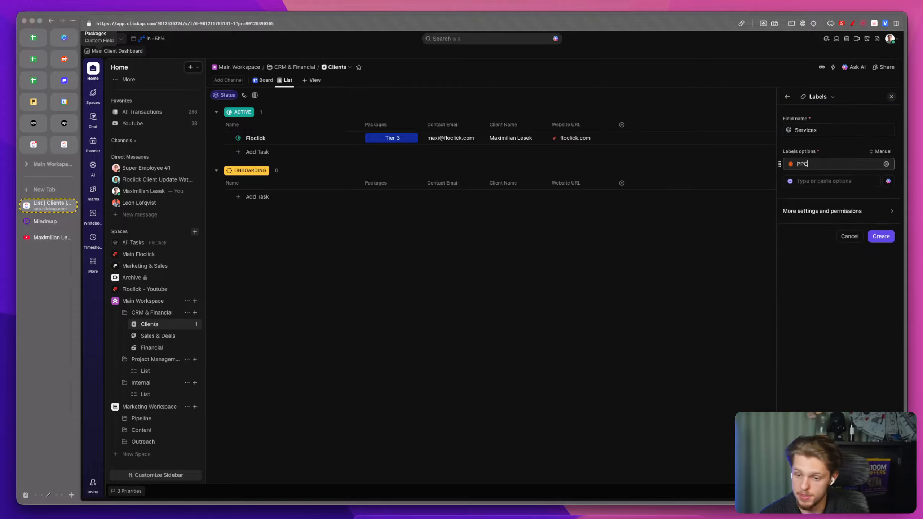
{"action": "key", "text": "Return"}
{"action": "type", "text": "Google Ad"}
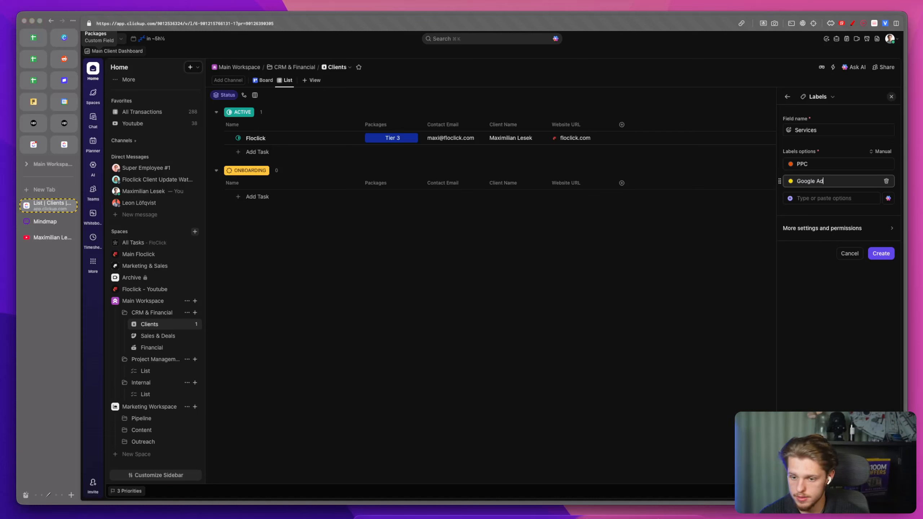
{"action": "type", "text": "s"}
{"action": "key", "text": "Return"}
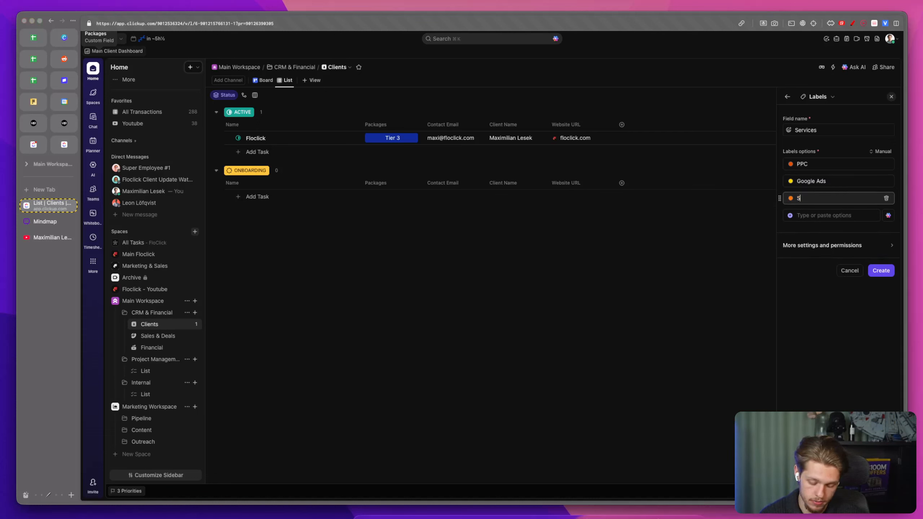
{"action": "type", "text": "SEO"}
{"action": "key", "text": "Return"}
{"action": "type", "text": "Website"}
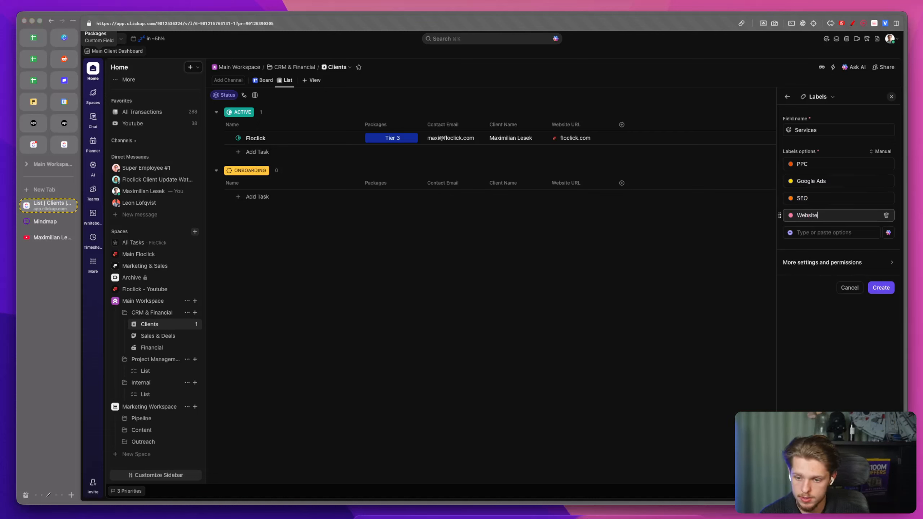
{"action": "type", "text": "s"}
{"action": "key", "text": "Return"}
{"action": "type", "text": "Meta Ads"}
{"action": "left_click", "coordinate": [881, 304]}
Step: Set Floclick's Services to PPC, SEO and Websites
{"action": "left_click", "coordinate": [643, 141]}
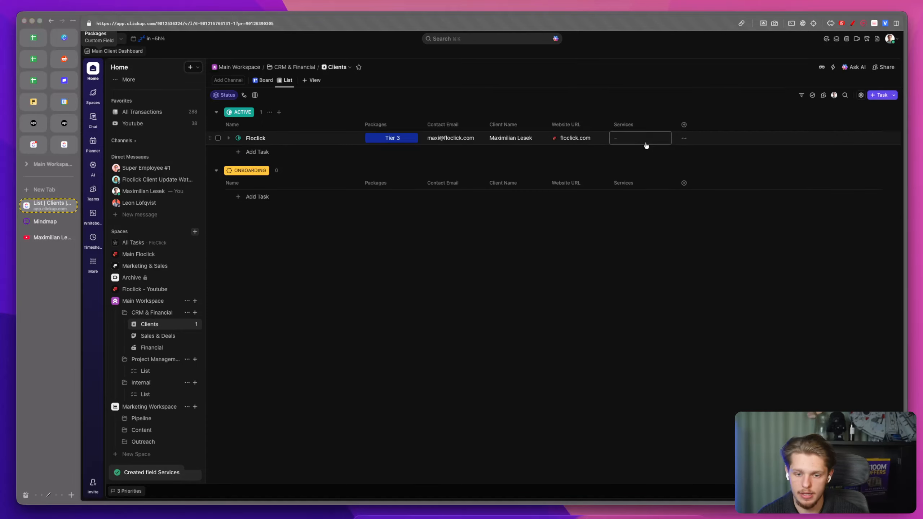
{"action": "left_click", "coordinate": [635, 214]}
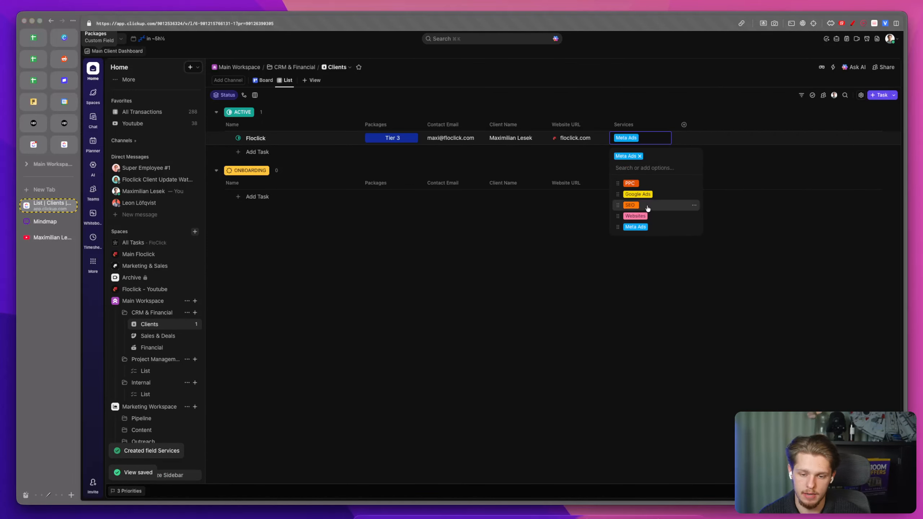
{"action": "left_click", "coordinate": [632, 205]}
{"action": "left_click", "coordinate": [741, 211]}
{"action": "left_click", "coordinate": [650, 140]}
{"action": "left_click", "coordinate": [650, 139]}
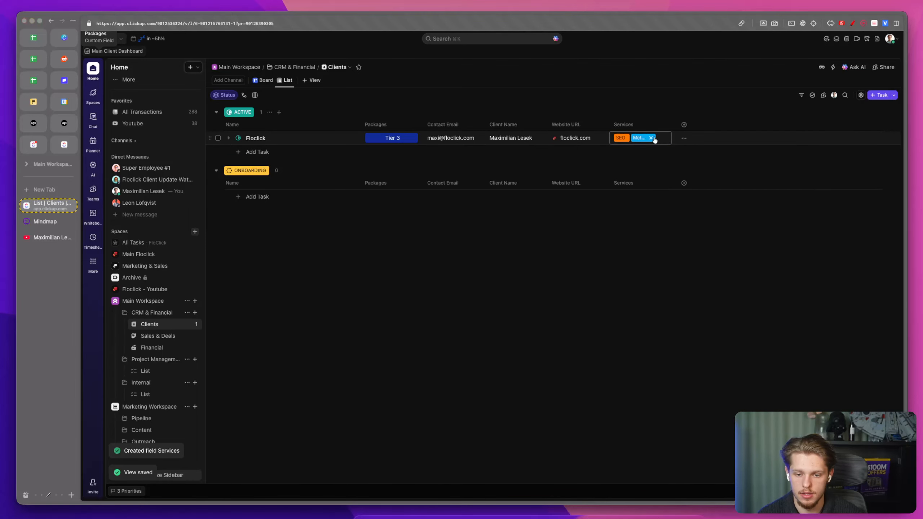
{"action": "left_click", "coordinate": [650, 140]}
{"action": "left_click", "coordinate": [650, 140]}
{"action": "left_click", "coordinate": [652, 138]}
{"action": "left_click", "coordinate": [657, 140]}
{"action": "left_click", "coordinate": [646, 215]}
{"action": "left_click", "coordinate": [650, 186]}
{"action": "left_click", "coordinate": [699, 203]}
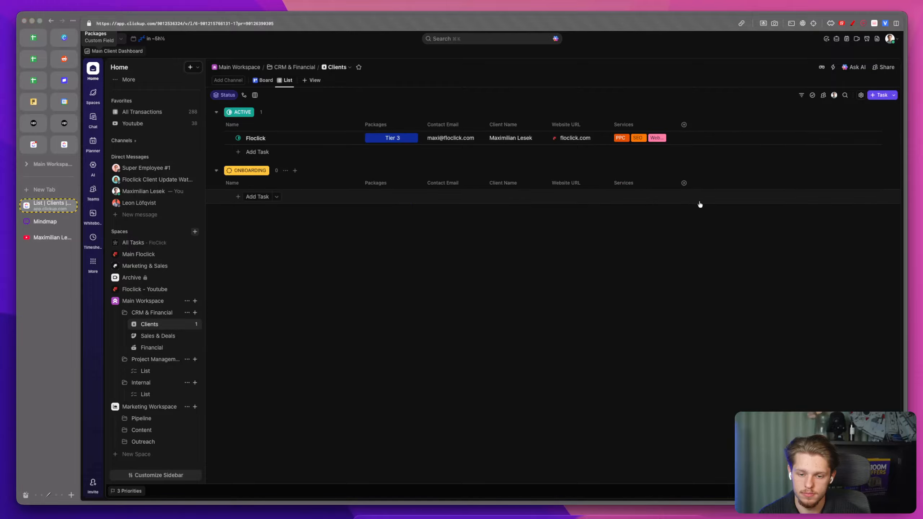
Step: Rename the Google Ads label option to Snapchat Ads
{"action": "left_click", "coordinate": [640, 139]}
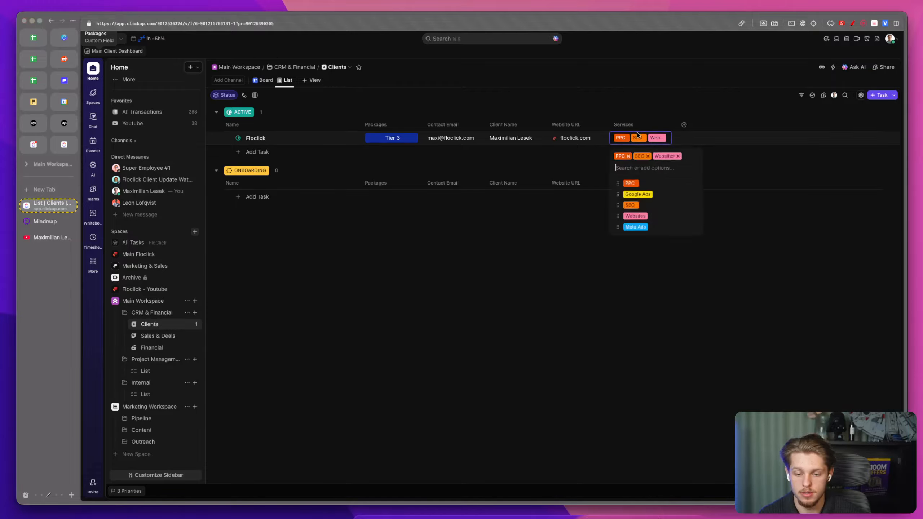
{"action": "left_click", "coordinate": [692, 196]}
{"action": "left_click_drag", "start_coordinate": [727, 213], "coordinate": [701, 213]}
{"action": "type", "text": "Sn"}
{"action": "type", "text": "aop c"}
{"action": "key", "text": "BackSpace"}
{"action": "key", "text": "BackSpace"}
{"action": "key", "text": "BackSpace"}
{"action": "key", "text": "BackSpace"}
{"action": "type", "text": "pchat Ads"}
{"action": "key", "text": "Return"}
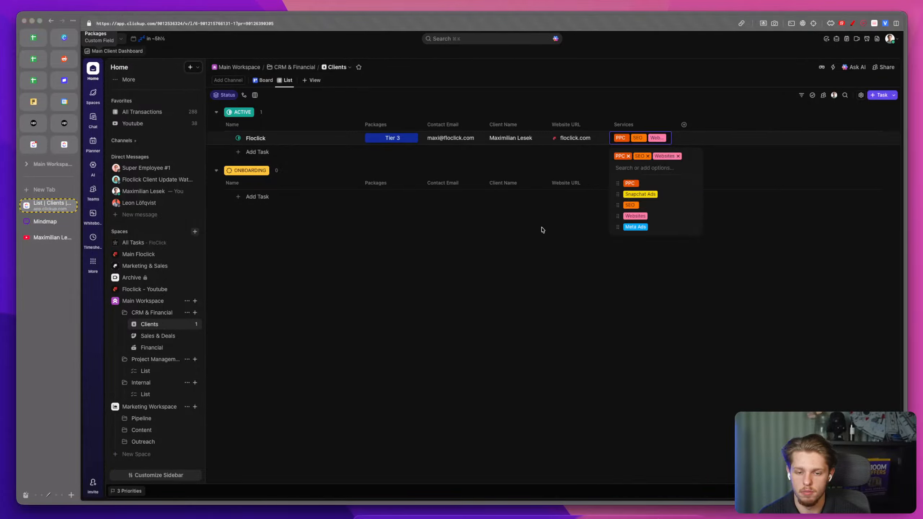
{"action": "left_click", "coordinate": [543, 229]}
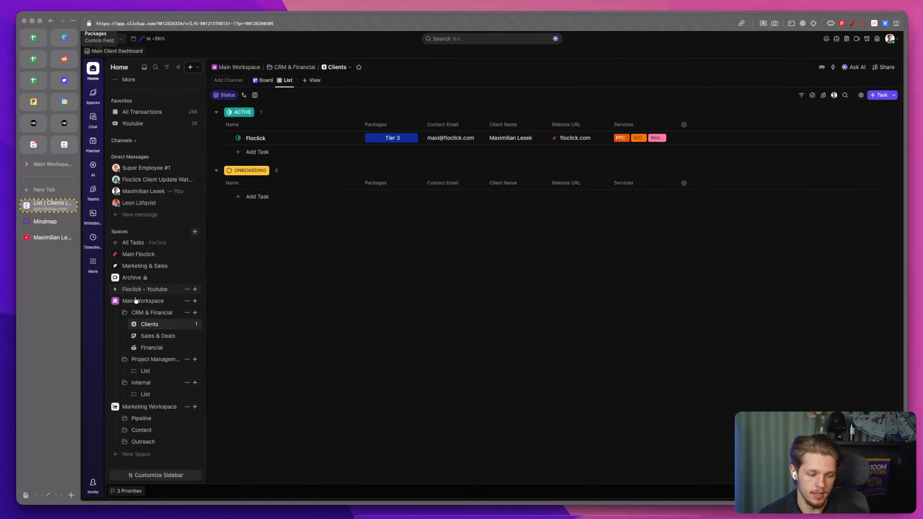
Step: Open the Sales & Deals list, narrow its Name column, and switch the list to custom statuses
{"action": "left_click", "coordinate": [161, 337]}
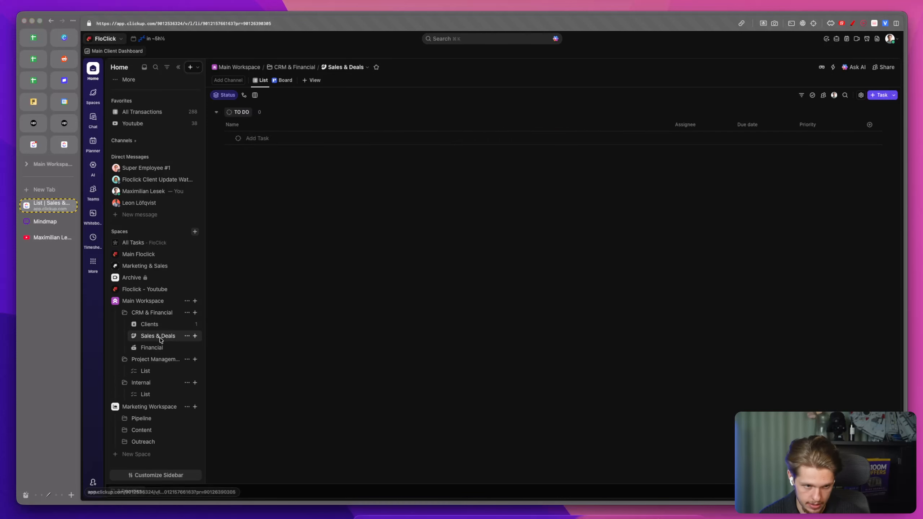
{"action": "left_click_drag", "start_coordinate": [406, 123], "coordinate": [348, 123]}
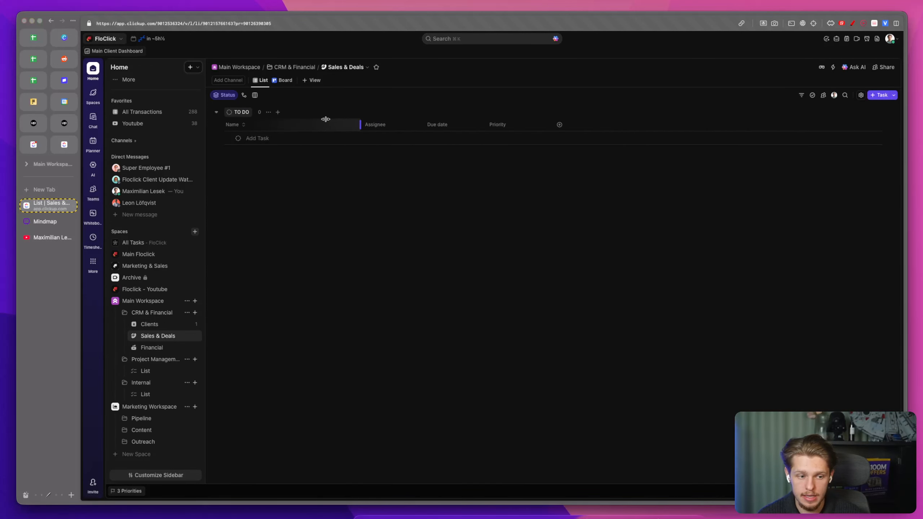
{"action": "left_click", "coordinate": [238, 139]}
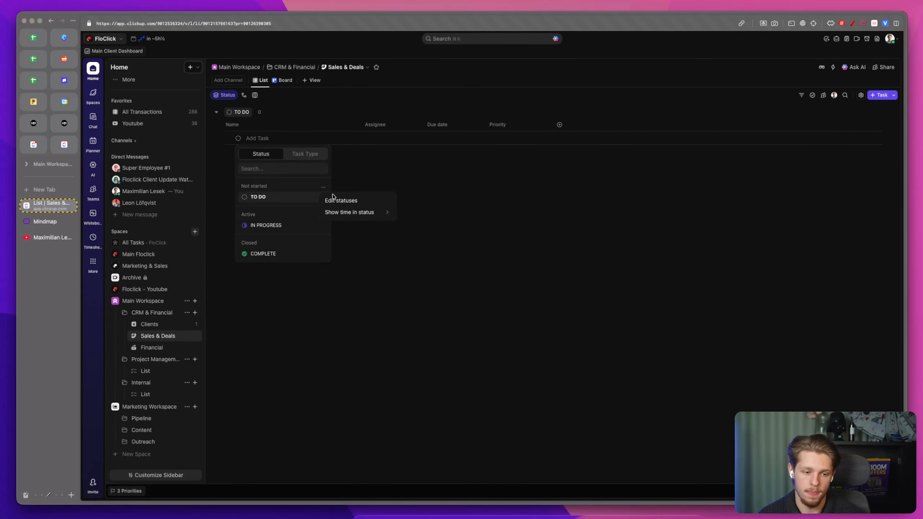
{"action": "left_click", "coordinate": [324, 189]}
{"action": "left_click", "coordinate": [420, 116]}
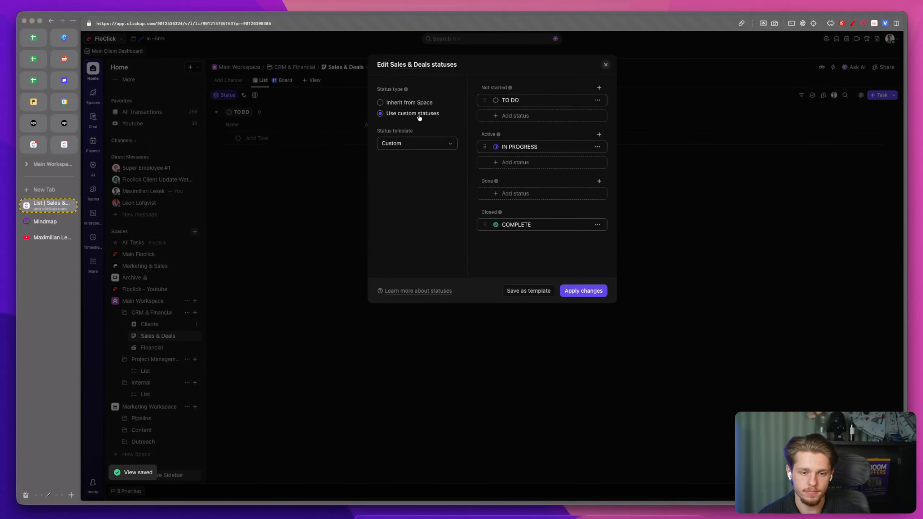
Step: Rename the first two statuses to NOT PAID and PARTIAL PAYMENT
{"action": "key", "text": "super+a"}
{"action": "type", "text": "NOT"}
{"action": "key", "text": "BackSpace"}
{"action": "key", "text": "BackSpace"}
{"action": "key", "text": "BackSpace"}
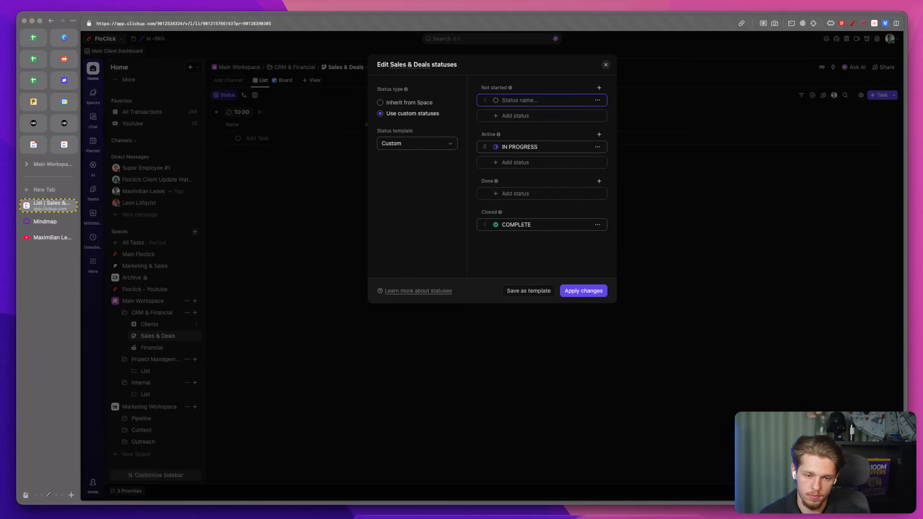
{"action": "type", "text": "N"}
{"action": "key", "text": "Tab"}
{"action": "type", "text": "PAID"}
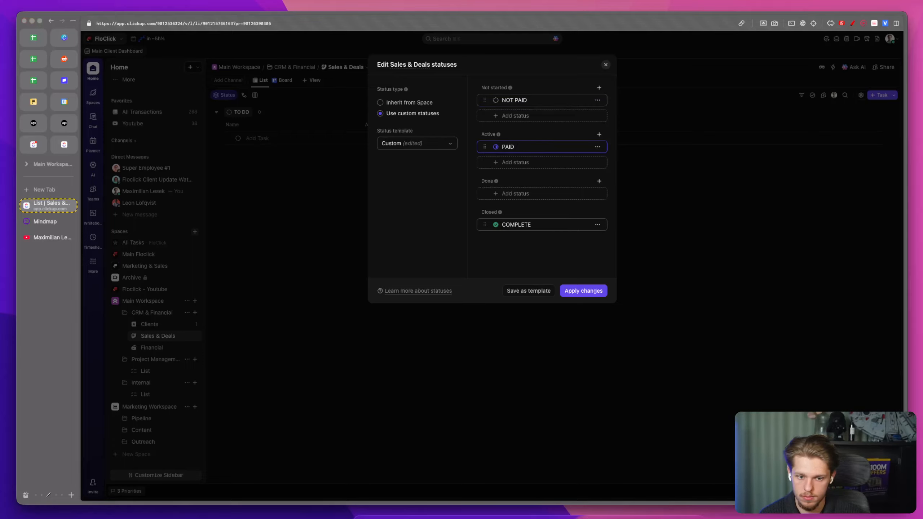
{"action": "key", "text": "BackSpace"}
{"action": "key", "text": "BackSpace"}
{"action": "key", "text": "BackSpace"}
{"action": "key", "text": "BackSpace"}
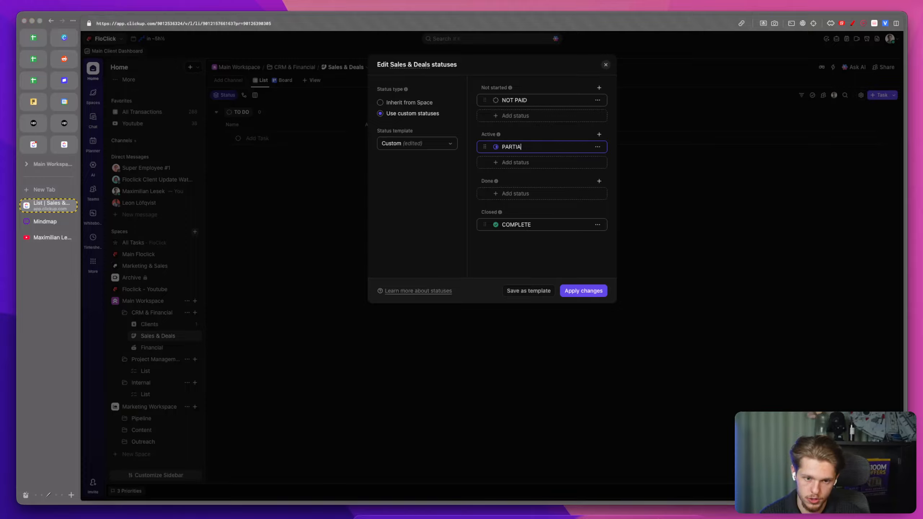
Step: Add a FULL PAYMENT RECEIVED done status and a RETAINER CLIENT active status
{"action": "left_click", "coordinate": [518, 193]}
{"action": "type", "text": "FULL PAYMENT RECEIVED"}
{"action": "left_click", "coordinate": [532, 163]}
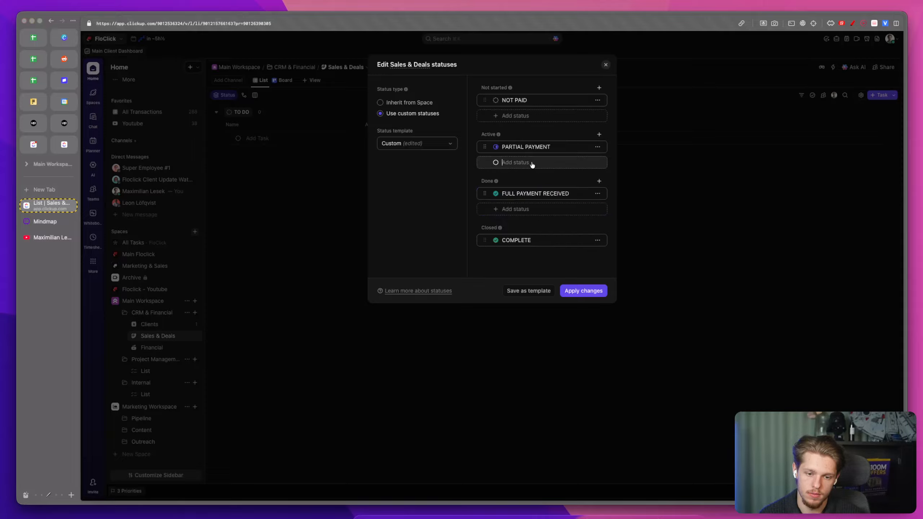
{"action": "type", "text": "RET"}
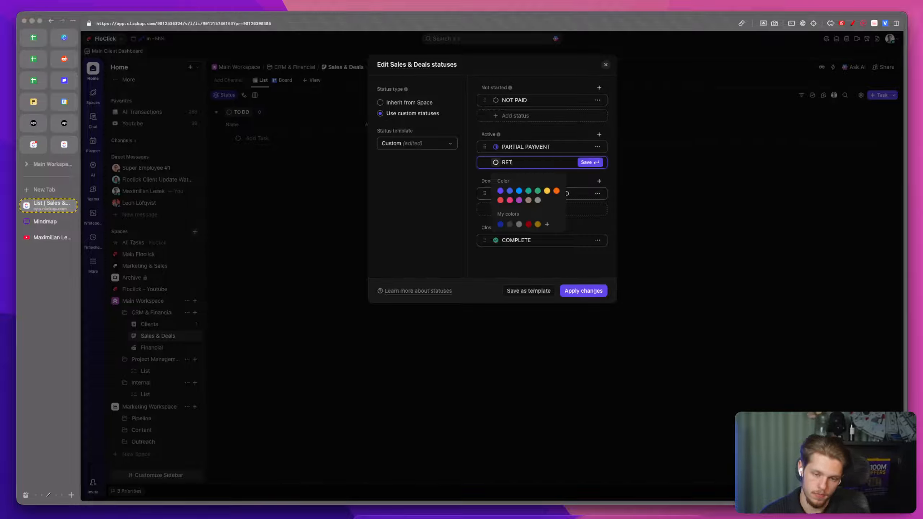
{"action": "type", "text": "AINER CLIENT"}
{"action": "left_click", "coordinate": [583, 162]}
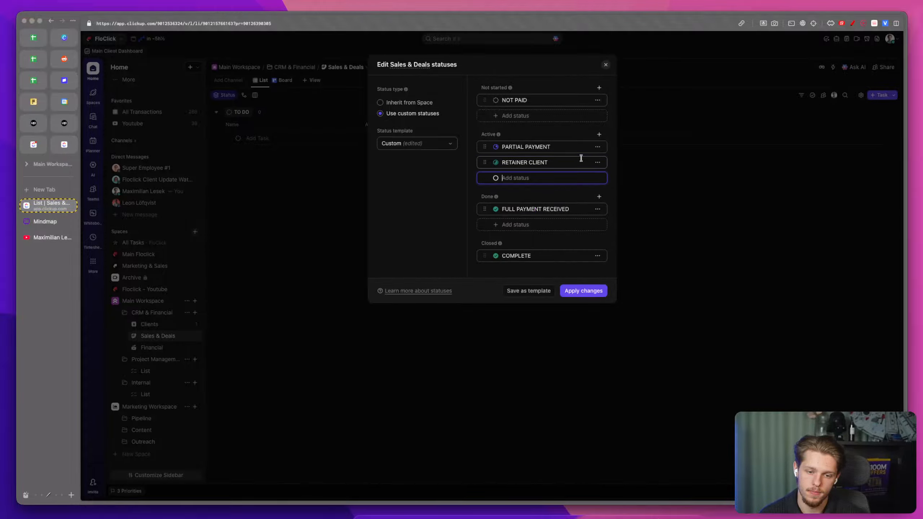
Step: Add a red CHURNED status to the done group
{"action": "left_click", "coordinate": [525, 226]}
{"action": "type", "text": "CHURNED"}
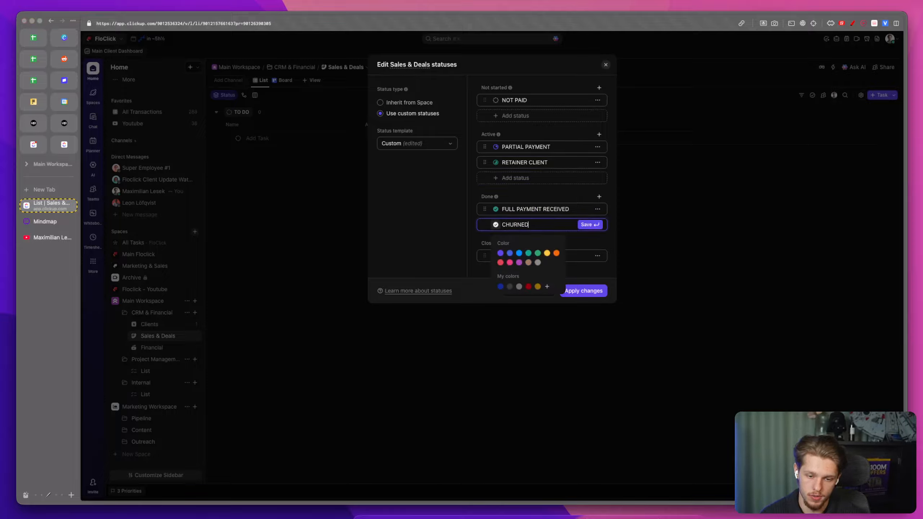
{"action": "left_click", "coordinate": [528, 286]}
{"action": "key", "text": "Return"}
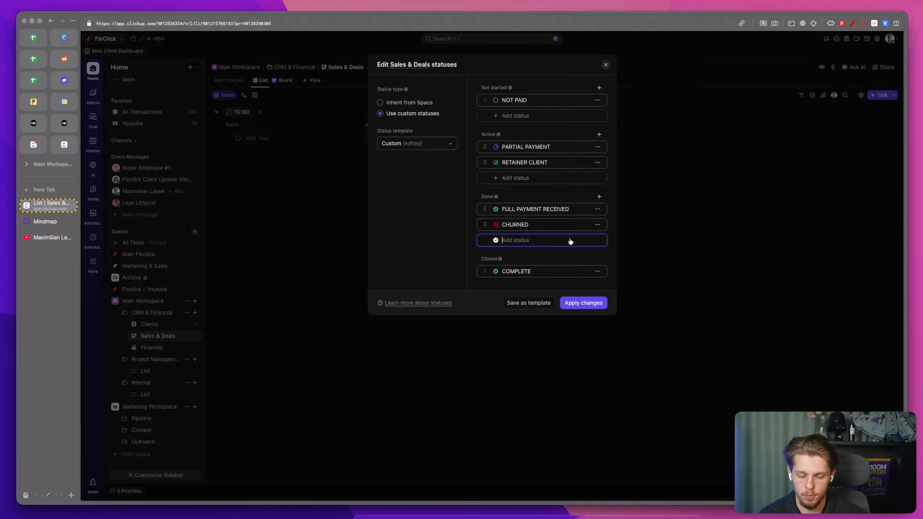
Step: Rename the closed COMPLETE status to DO NOT USE and apply the status changes
{"action": "left_click", "coordinate": [525, 271]}
{"action": "double_click", "coordinate": [525, 271]}
{"action": "type", "text": "DO NOT U"}
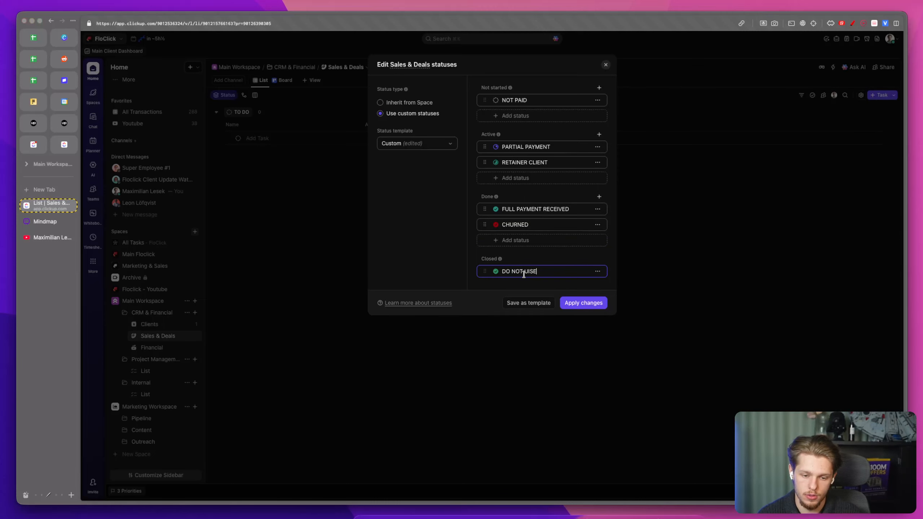
{"action": "type", "text": "SE"}
{"action": "left_click", "coordinate": [583, 303]}
Step: Hide the Assignee, Due date and Priority columns in the Sales & Deals list
{"action": "left_click", "coordinate": [375, 122]}
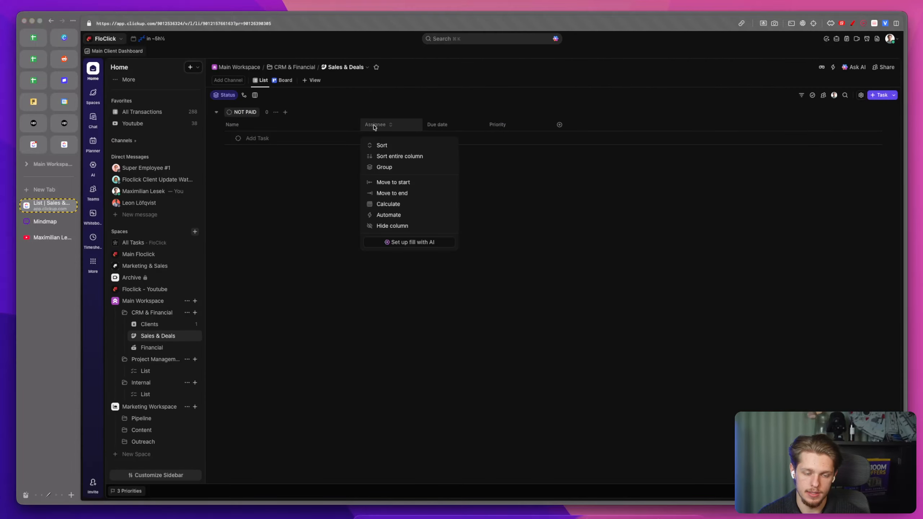
{"action": "left_click", "coordinate": [403, 225]}
{"action": "left_click", "coordinate": [393, 124]}
{"action": "left_click", "coordinate": [410, 225]}
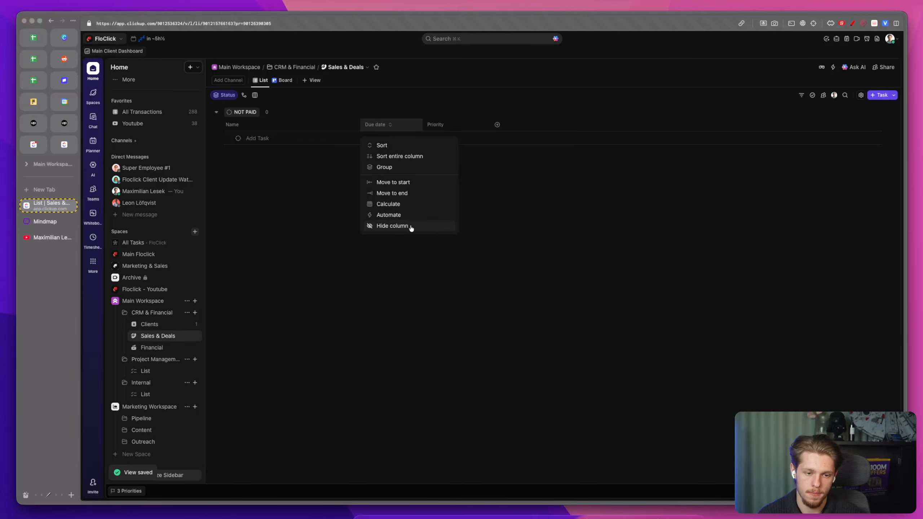
{"action": "right_click", "coordinate": [402, 116]}
{"action": "left_click", "coordinate": [398, 126]}
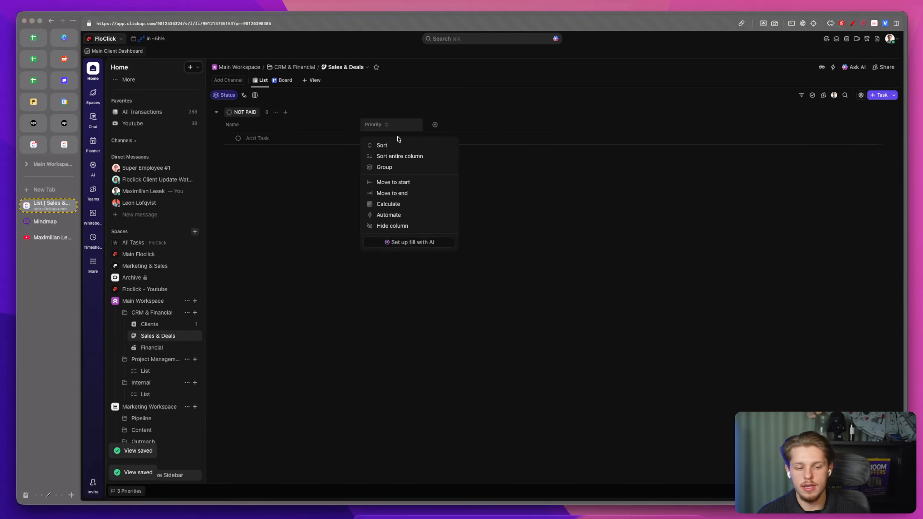
{"action": "left_click", "coordinate": [392, 225]}
Step: Add a task named Floclick - Full Agency Buildout and set its status to PARTIAL PAYMENT
{"action": "left_click", "coordinate": [288, 139]}
{"action": "type", "text": "Floclick - Full Agency Buildout"}
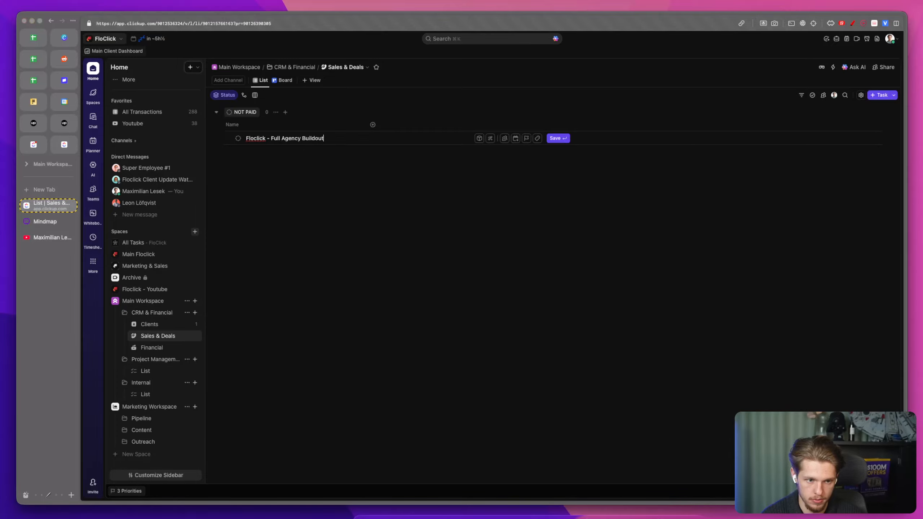
{"action": "key", "text": "Return"}
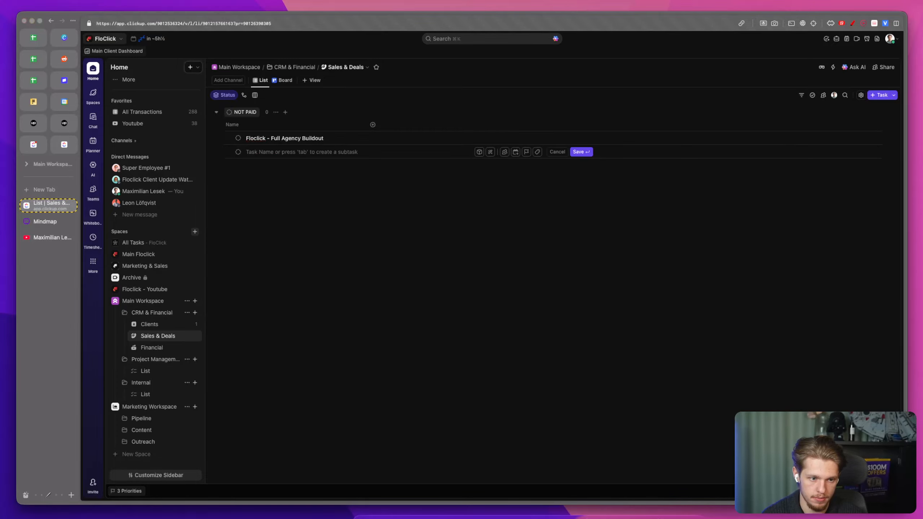
{"action": "left_click", "coordinate": [238, 138]}
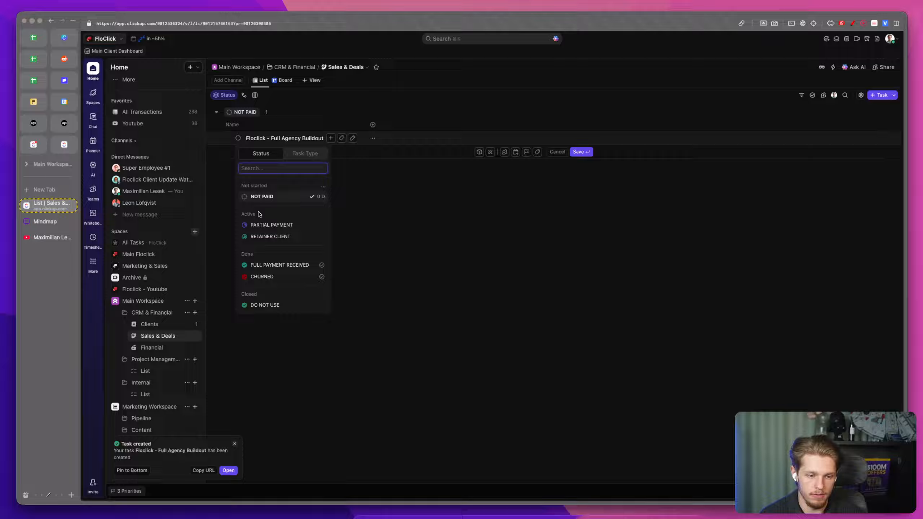
{"action": "left_click", "coordinate": [271, 225]}
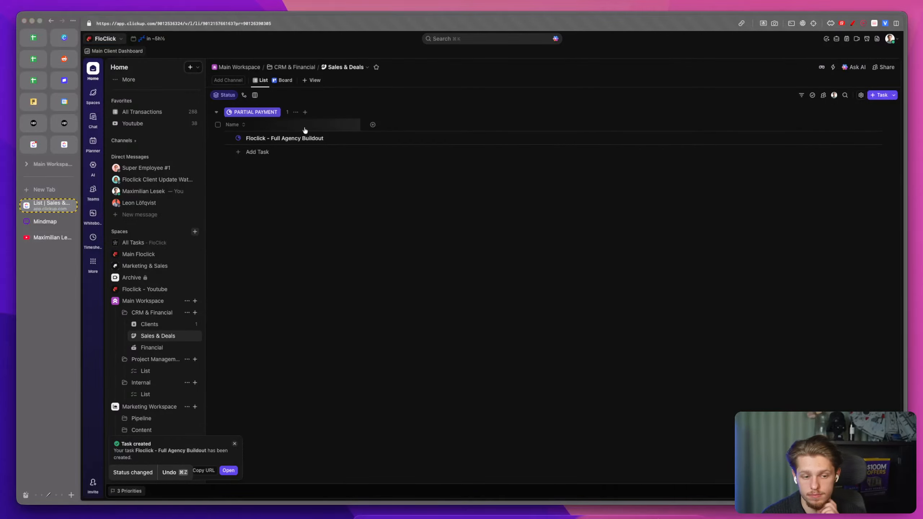
Step: Recolour the PARTIAL PAYMENT status in the Sales & Deals statuses and apply the changes
{"action": "left_click", "coordinate": [238, 138]}
{"action": "left_click", "coordinate": [322, 186]}
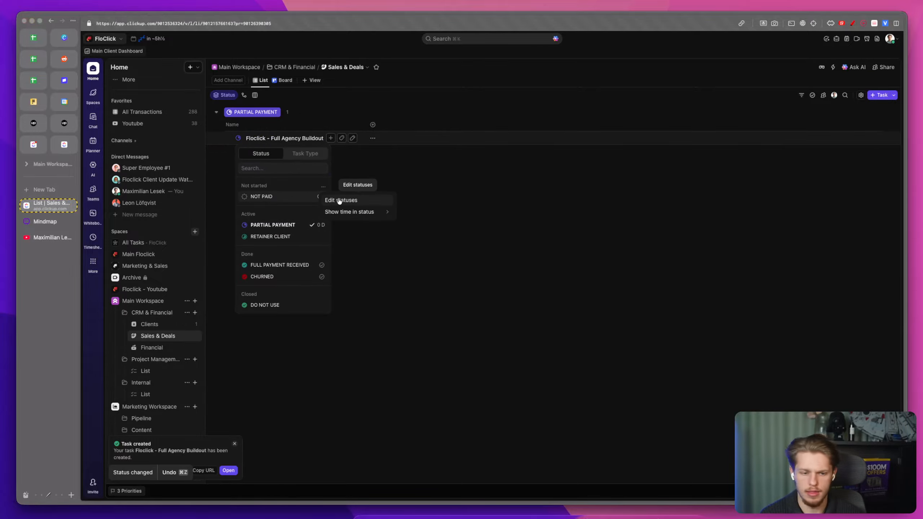
{"action": "left_click", "coordinate": [340, 199]}
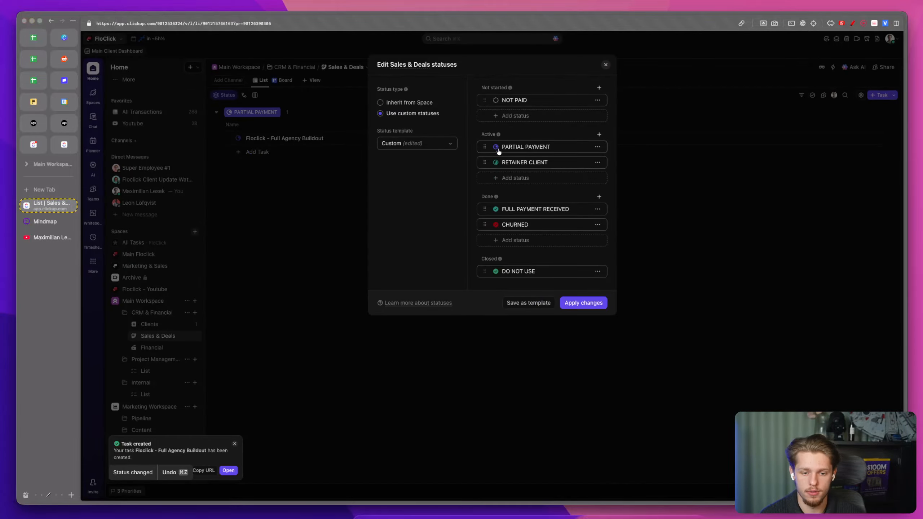
{"action": "left_click", "coordinate": [496, 147]}
{"action": "left_click", "coordinate": [548, 99]}
{"action": "left_click", "coordinate": [583, 303]}
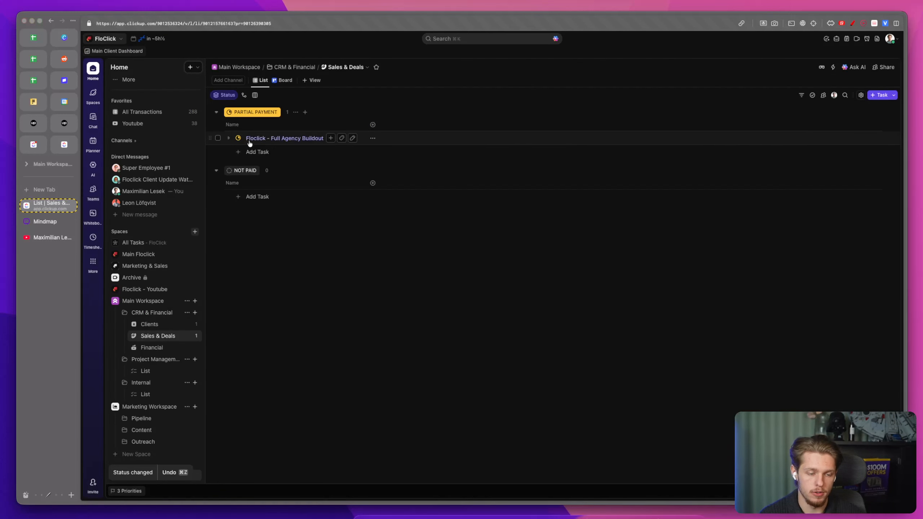
Step: Show the Date closed and Due date fields as columns in the Sales & Deals list
{"action": "left_click", "coordinate": [372, 125]}
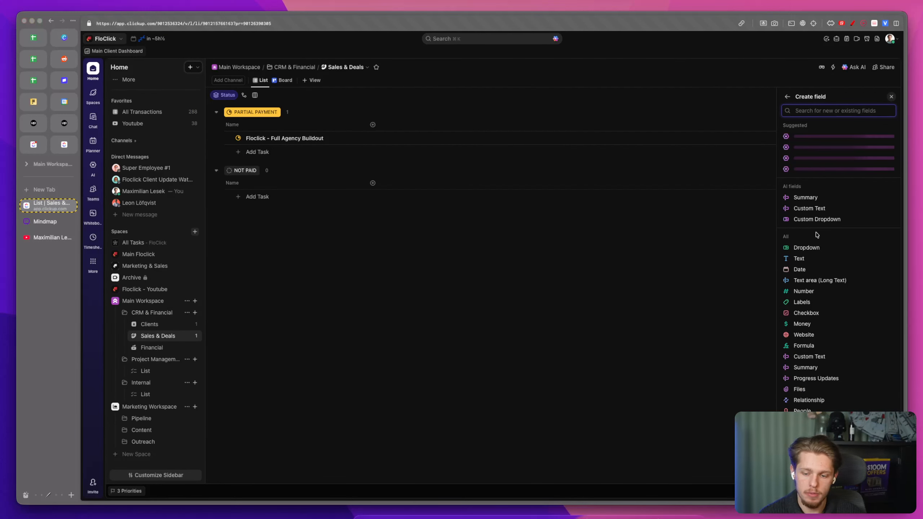
{"action": "type", "text": "date"}
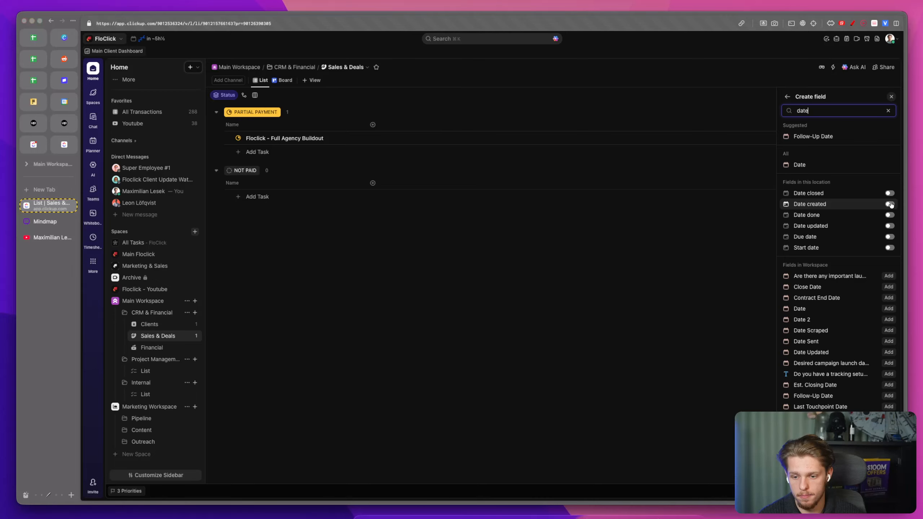
{"action": "left_click", "coordinate": [889, 193]}
{"action": "left_click", "coordinate": [889, 237]}
{"action": "left_click", "coordinate": [650, 230]}
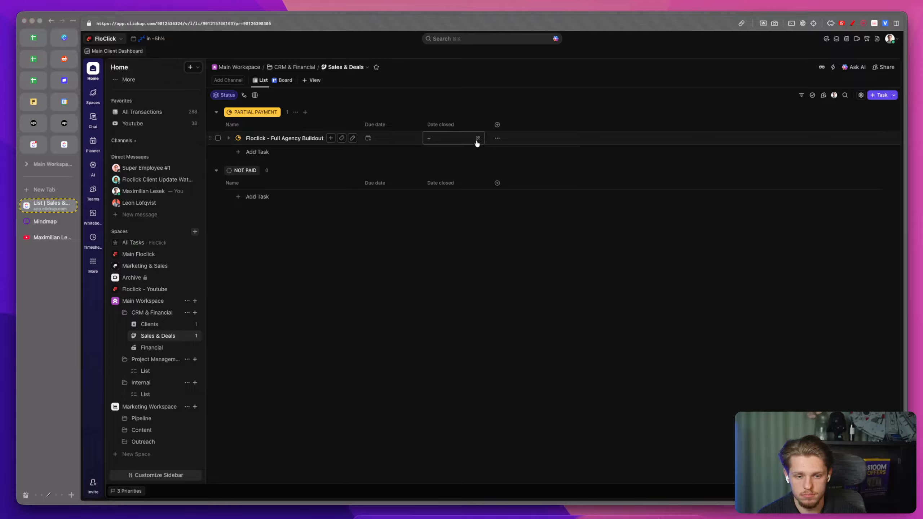
Step: Hide the Date closed column and add the existing workspace Close Date field instead
{"action": "left_click", "coordinate": [440, 124]}
{"action": "left_click", "coordinate": [448, 204]}
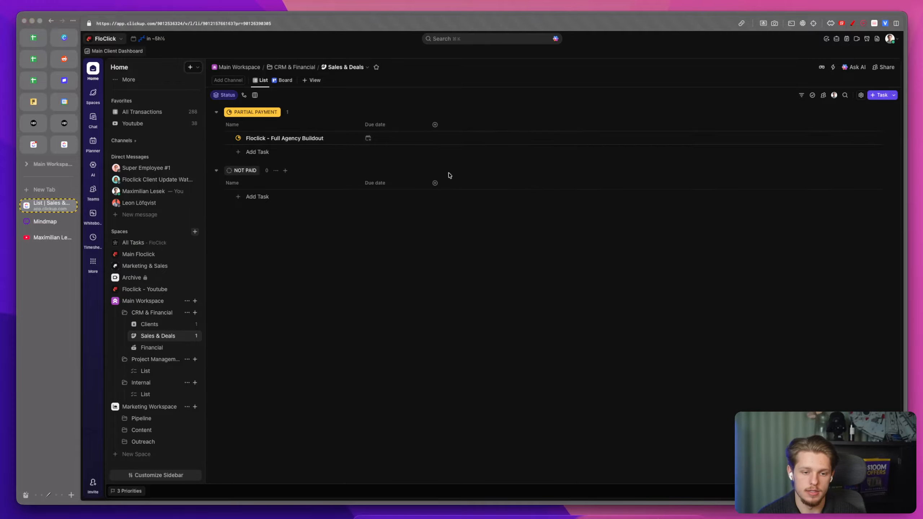
{"action": "left_click", "coordinate": [435, 125]}
{"action": "type", "text": "date"}
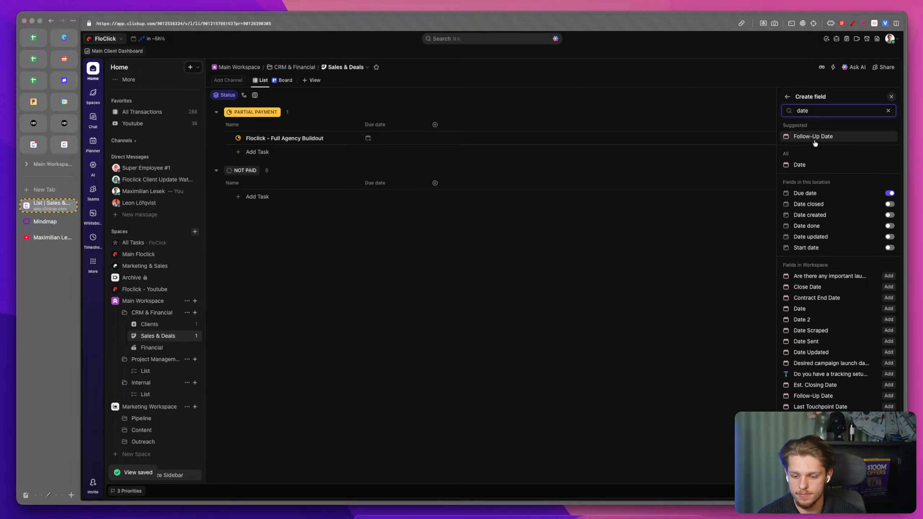
{"action": "left_click", "coordinate": [889, 287]}
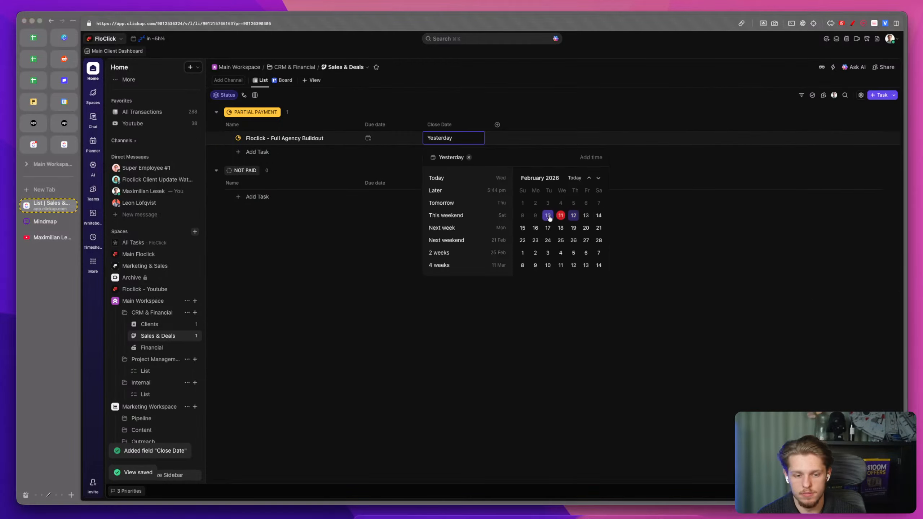
Step: Set the task's Close Date to 4/2/26, move that column before Due date, and set Due date to 25/2/26
{"action": "left_click", "coordinate": [560, 203]}
{"action": "left_click", "coordinate": [614, 181]}
{"action": "left_click_drag", "start_coordinate": [427, 125], "coordinate": [393, 126]}
{"action": "left_click", "coordinate": [446, 139]}
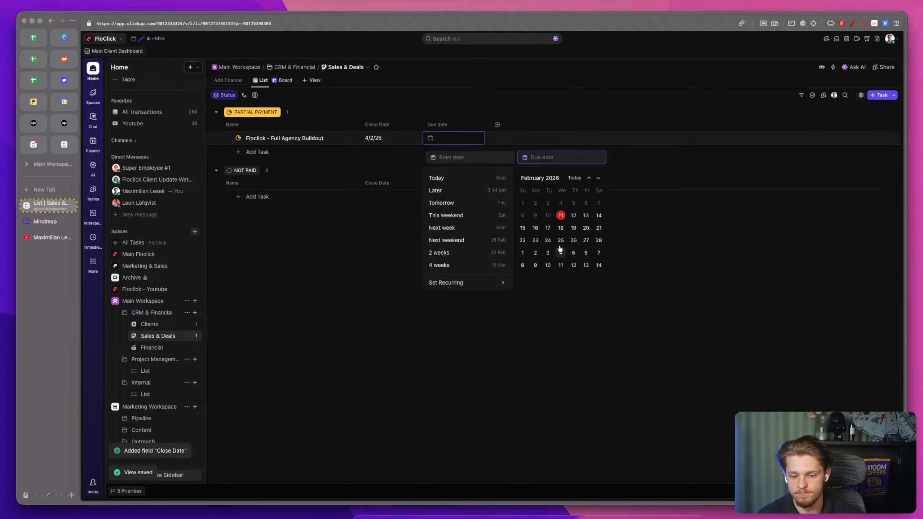
{"action": "left_click", "coordinate": [561, 240]}
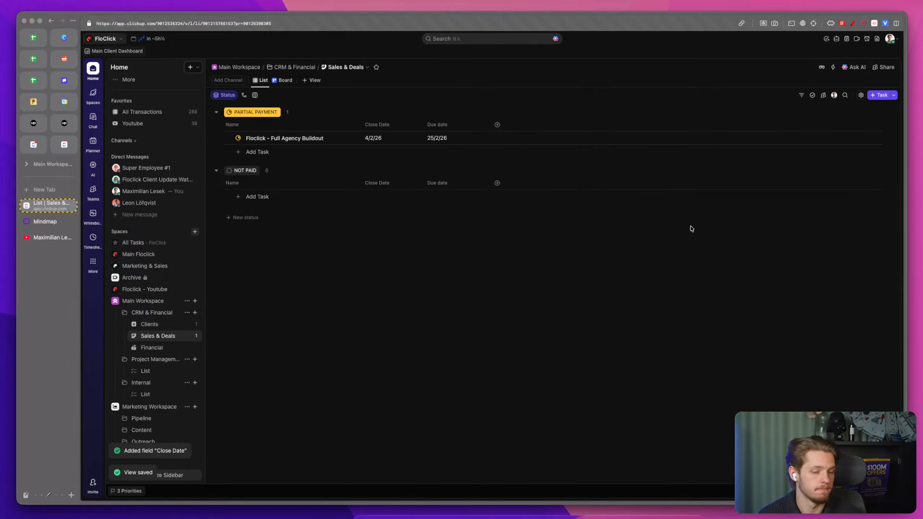
Step: Create a Money custom field named Payment received in USD
{"action": "left_click", "coordinate": [497, 125]}
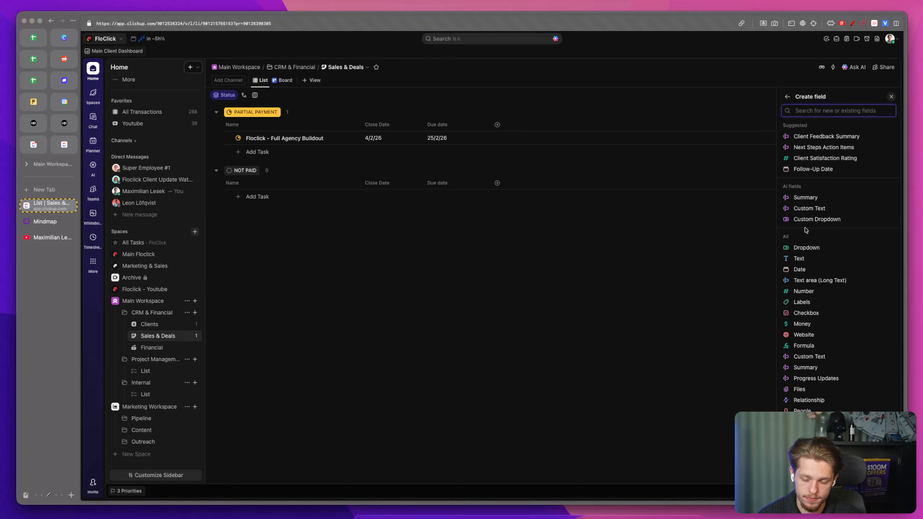
{"action": "type", "text": "dol"}
{"action": "key", "text": "BackSpace"}
{"action": "key", "text": "BackSpace"}
{"action": "key", "text": "BackSpace"}
{"action": "left_click", "coordinate": [822, 315]}
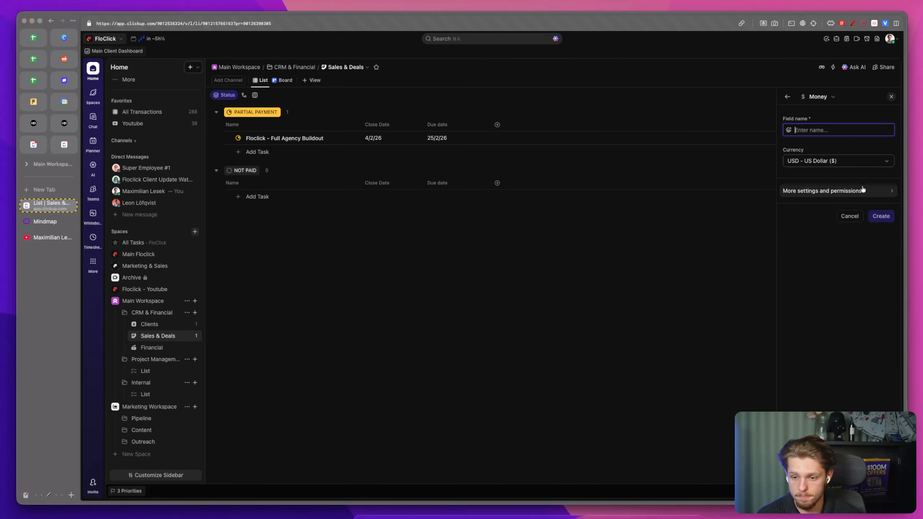
{"action": "type", "text": "P"}
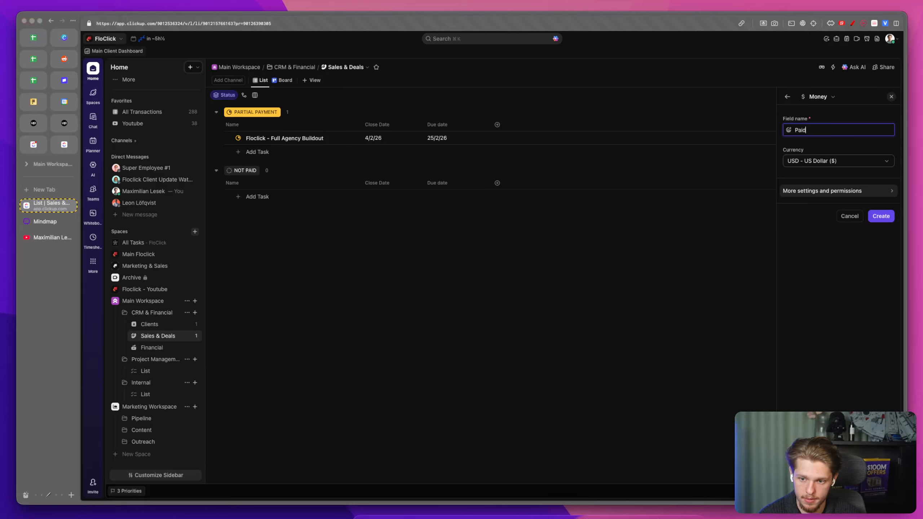
{"action": "type", "text": "ayment receive"}
{"action": "type", "text": "d"}
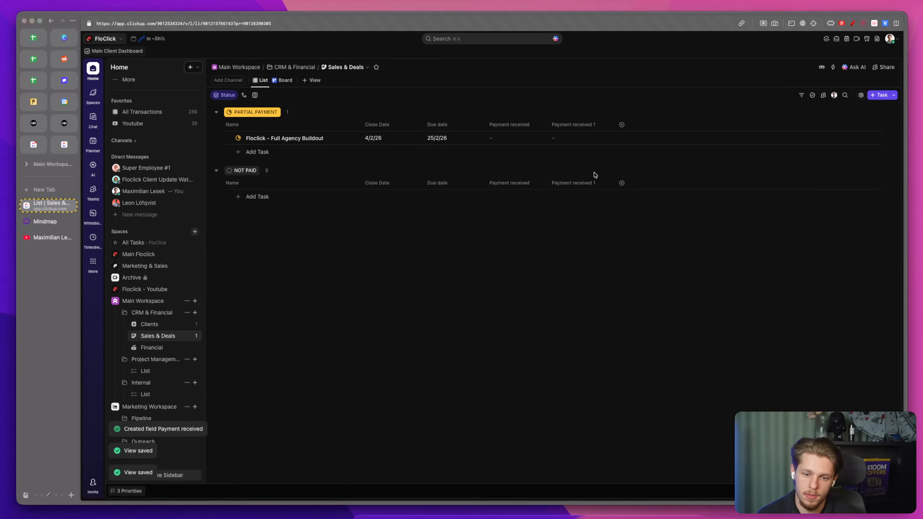
Step: Duplicate the money field and rename the copy Payment not received
{"action": "left_click", "coordinate": [595, 175]}
{"action": "left_click_drag", "start_coordinate": [509, 152], "coordinate": [560, 152]}
{"action": "key", "text": "BackSpace"}
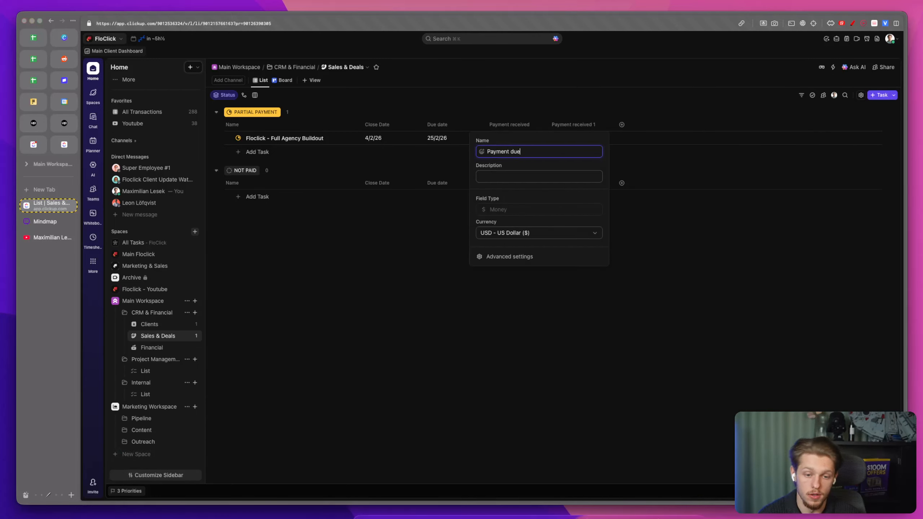
{"action": "double_click", "coordinate": [509, 151]}
{"action": "type", "text": "not received"}
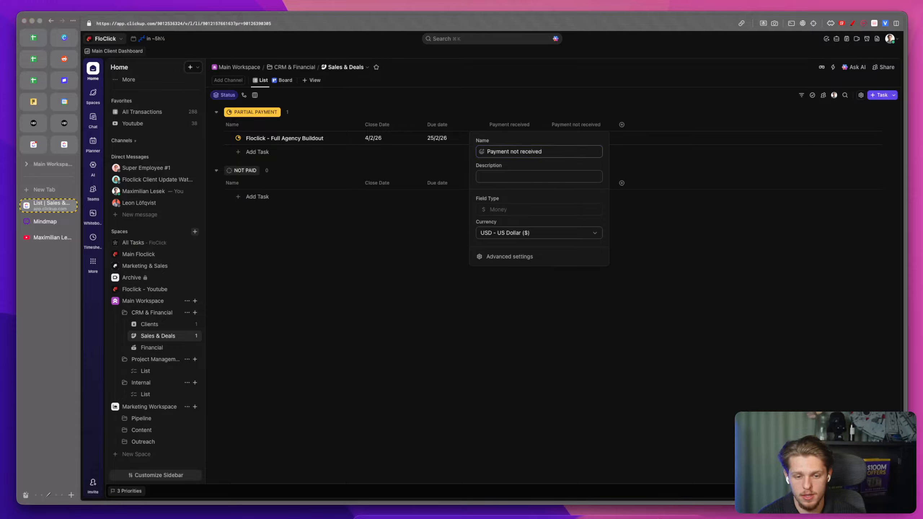
{"action": "key", "text": "Return"}
Step: Enter $3,100 in both payment fields for the Floclick - Full Agency Buildout task
{"action": "left_click", "coordinate": [496, 136]}
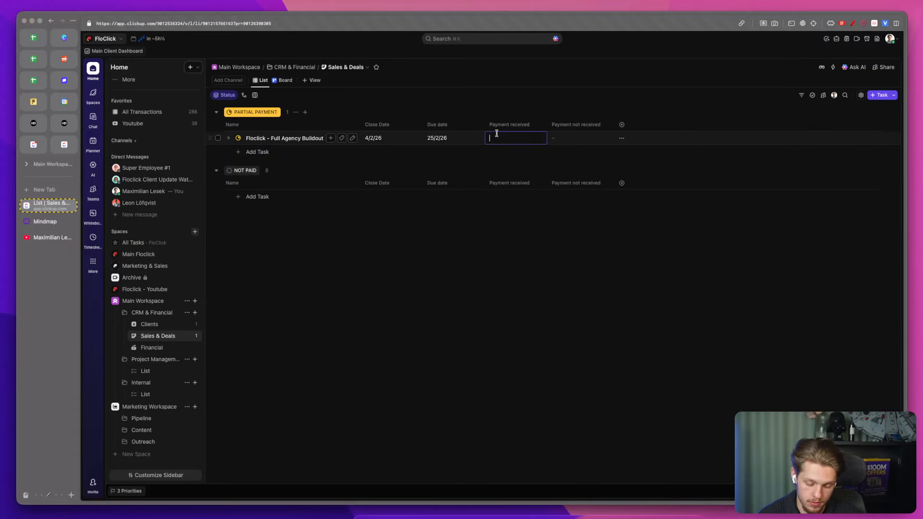
{"action": "type", "text": "3,10"}
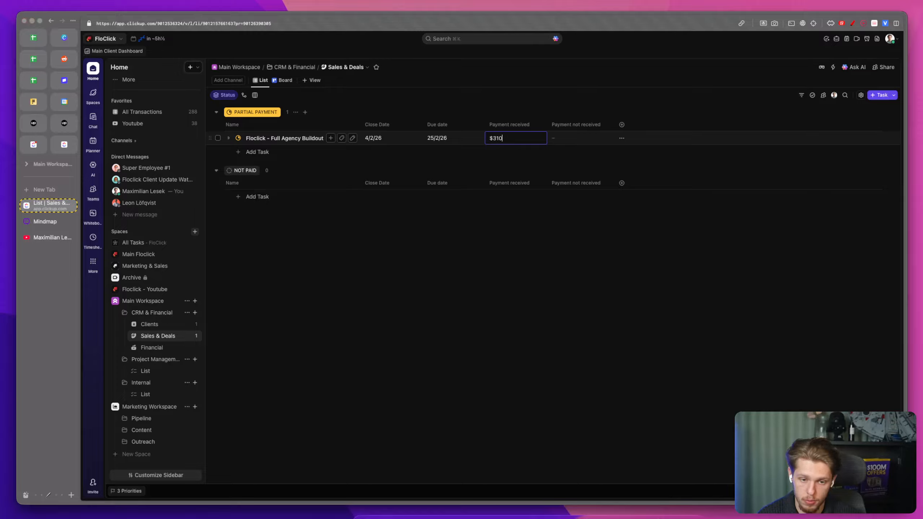
{"action": "type", "text": "0"}
{"action": "left_click", "coordinate": [572, 137]}
{"action": "type", "text": "3,100"}
{"action": "key", "text": "Return"}
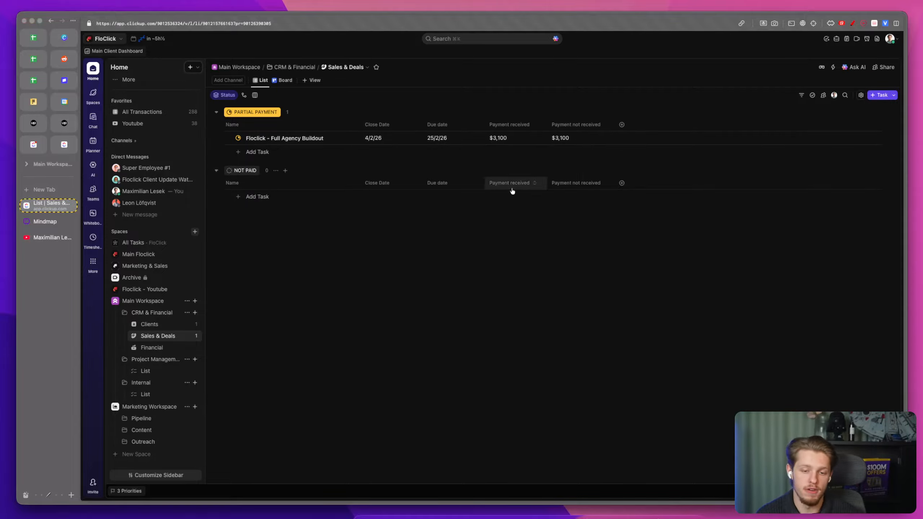
Step: In the Clients list, create a Relationship field named Deals linked to tasks from the Sales & Deals list
{"action": "left_click", "coordinate": [164, 327]}
{"action": "left_click", "coordinate": [684, 124]}
{"action": "type", "text": "rel"}
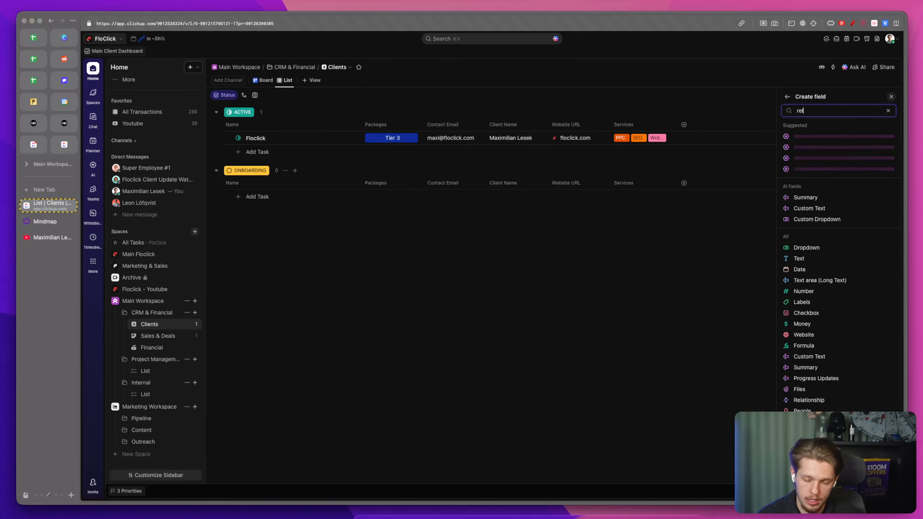
{"action": "type", "text": "ati"}
{"action": "left_click", "coordinate": [826, 207]}
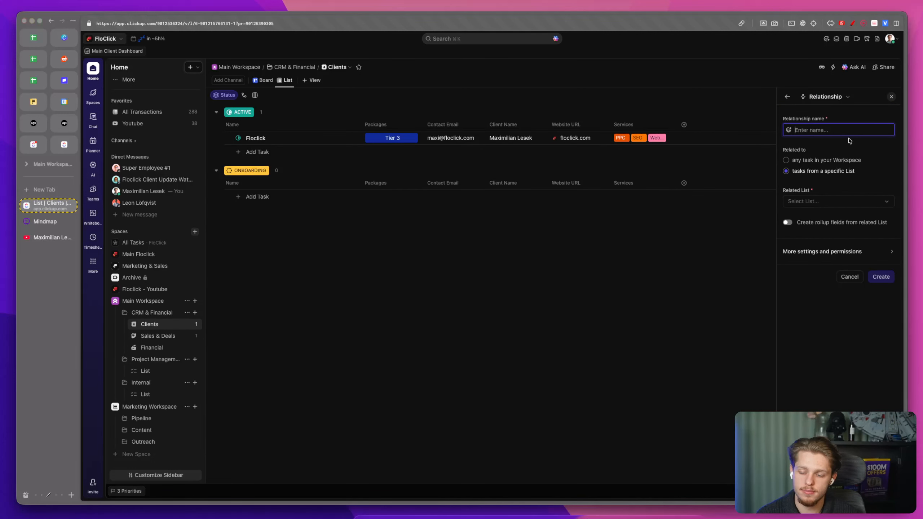
{"action": "left_click", "coordinate": [888, 202]}
{"action": "scroll", "coordinate": [848, 301], "scroll_direction": "down", "scroll_amount": 1}
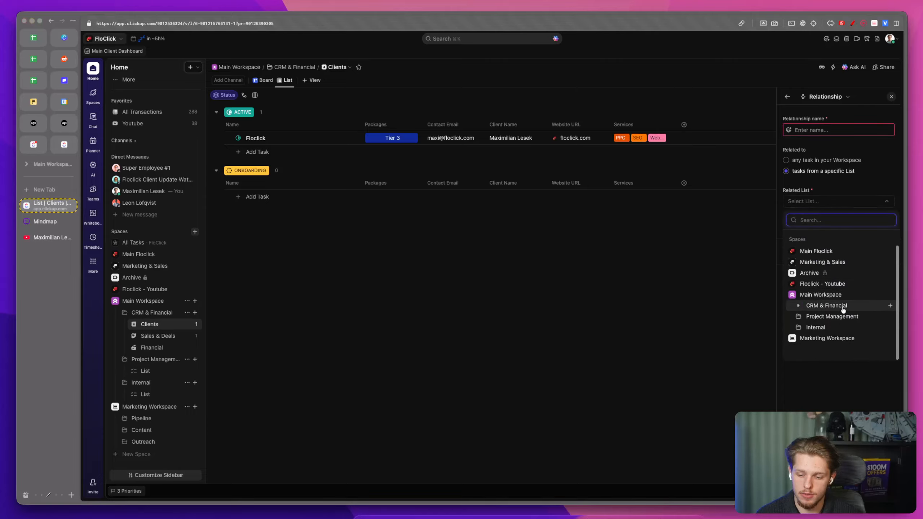
{"action": "left_click", "coordinate": [798, 307]}
{"action": "left_click", "coordinate": [827, 327]}
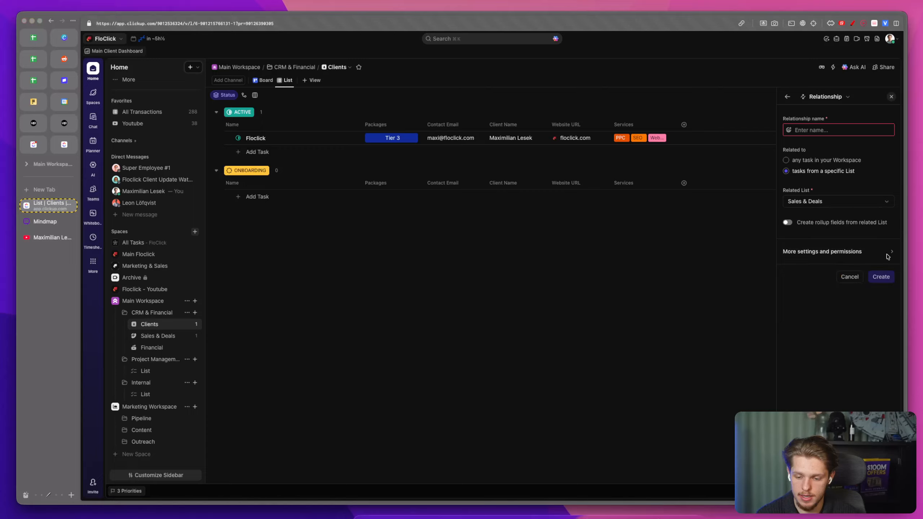
{"action": "left_click", "coordinate": [812, 131]}
{"action": "type", "text": "Deals"}
{"action": "left_click", "coordinate": [879, 276]}
Step: Link the Floclick client to the Floclick - Full Agency Buildout deal in the Deals field
{"action": "left_click", "coordinate": [690, 137]}
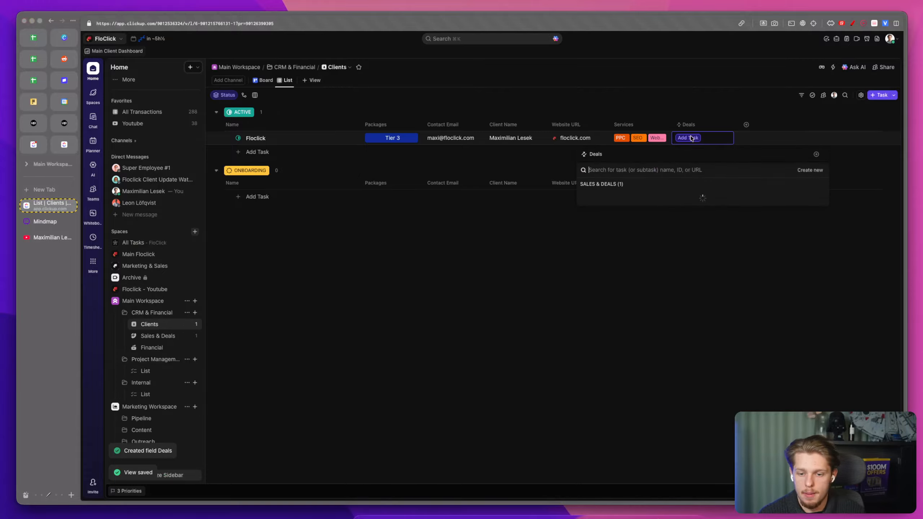
{"action": "left_click", "coordinate": [611, 197]}
{"action": "left_click", "coordinate": [623, 244]}
Step: Open the deal and client tasks to examine their linked relationships in the related items panel
{"action": "left_click", "coordinate": [158, 336]}
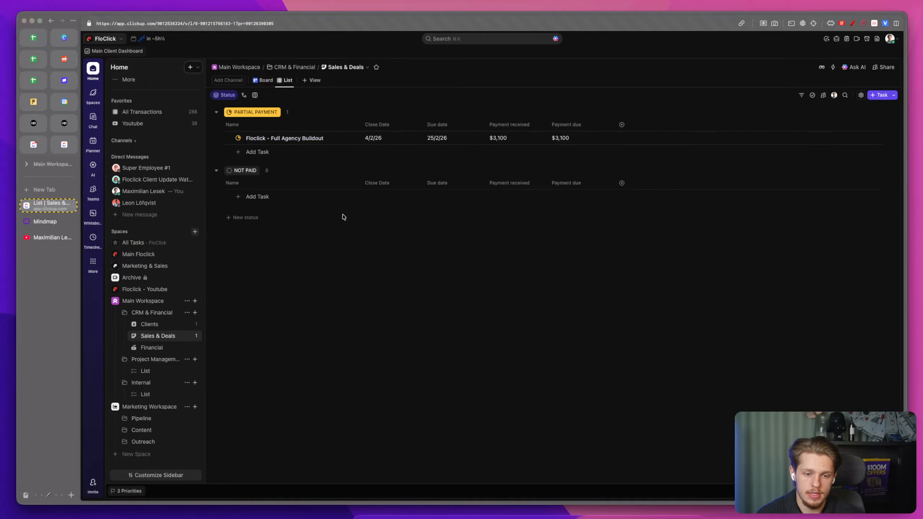
{"action": "left_click", "coordinate": [278, 138]}
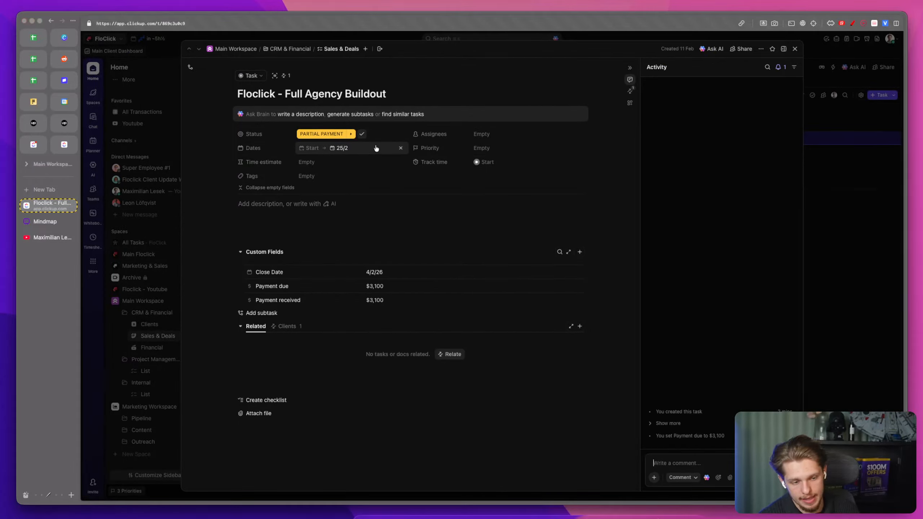
{"action": "left_click", "coordinate": [630, 91]}
{"action": "left_click", "coordinate": [678, 129]}
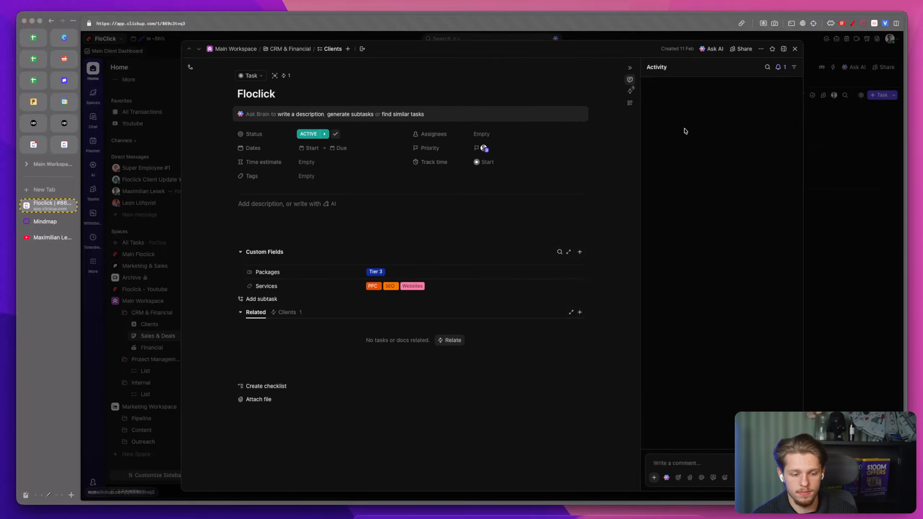
{"action": "left_click", "coordinate": [630, 91]}
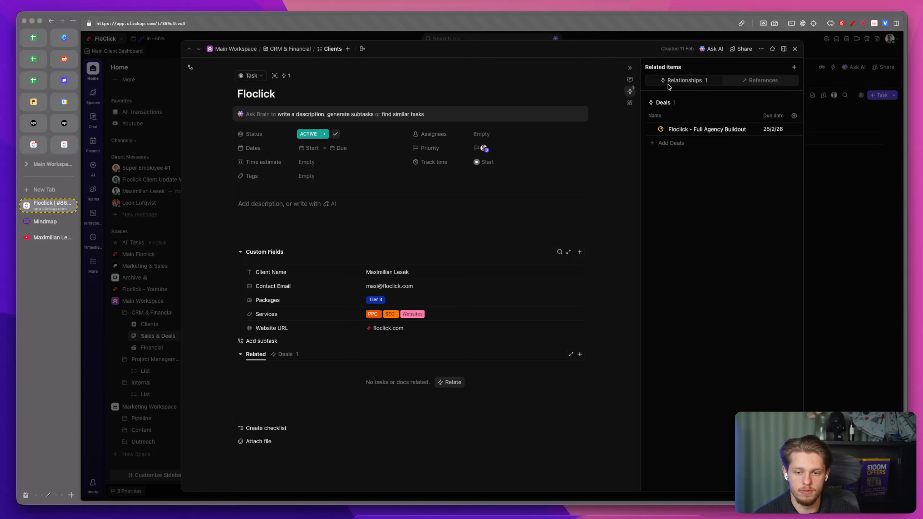
{"action": "left_click", "coordinate": [681, 125]}
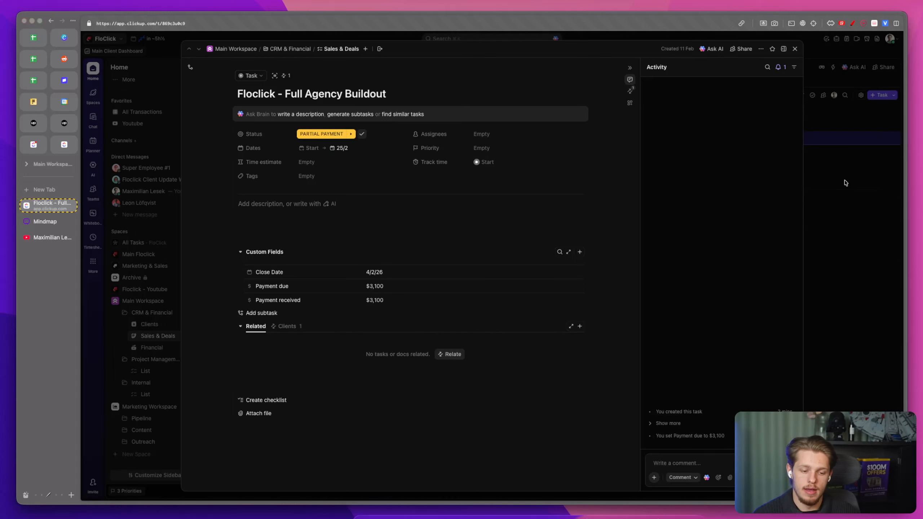
{"action": "left_click", "coordinate": [845, 183]}
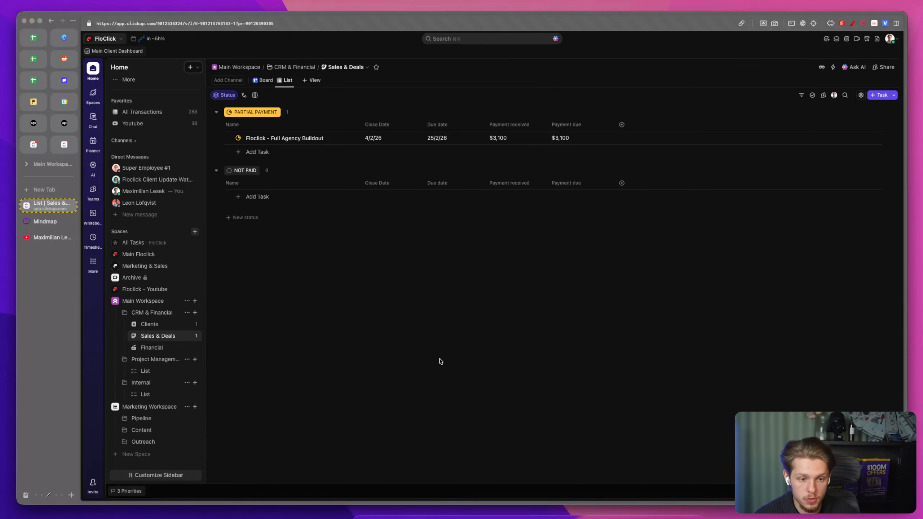
Step: Rename the Sales & Deals list view to Deals
{"action": "right_click", "coordinate": [287, 80]}
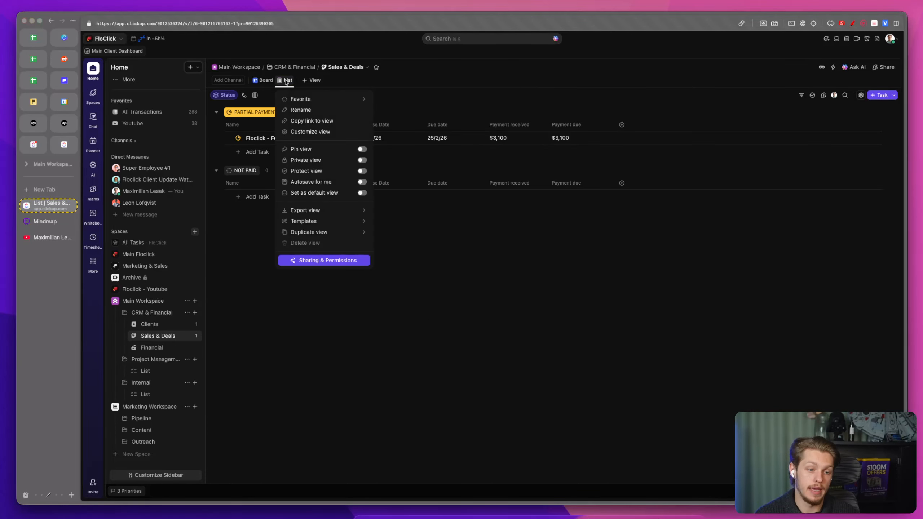
{"action": "left_click", "coordinate": [312, 109]}
{"action": "type", "text": "A"}
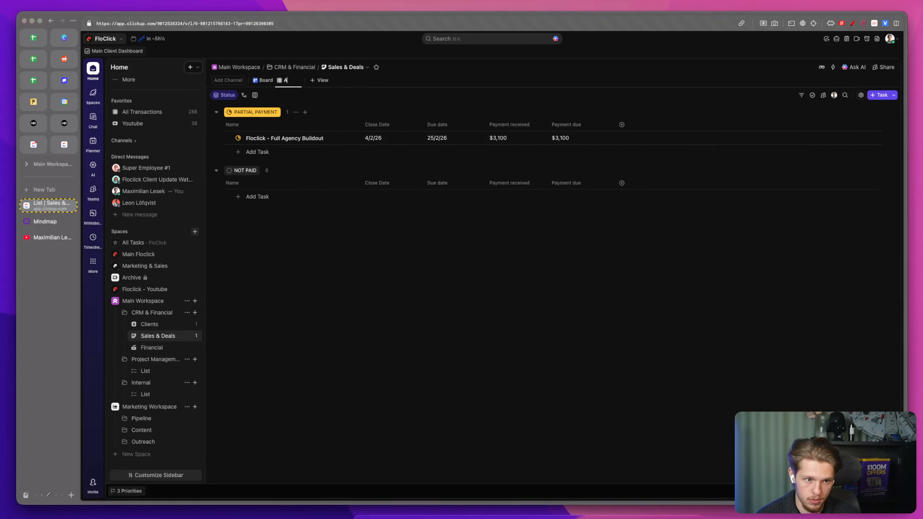
{"action": "type", "text": "eals"}
{"action": "key", "text": "Return"}
Step: Add a Dashboard view to Sales & Deals and start it from scratch
{"action": "left_click", "coordinate": [325, 83]}
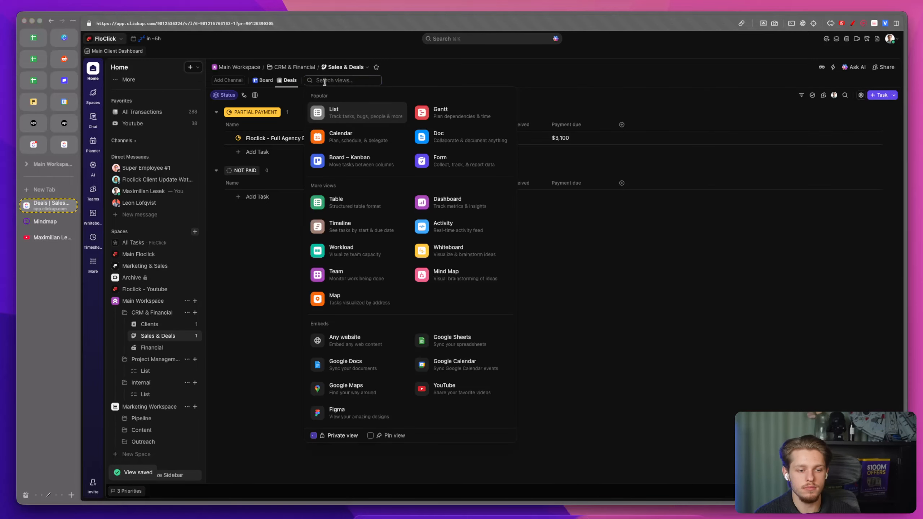
{"action": "left_click", "coordinate": [447, 203]}
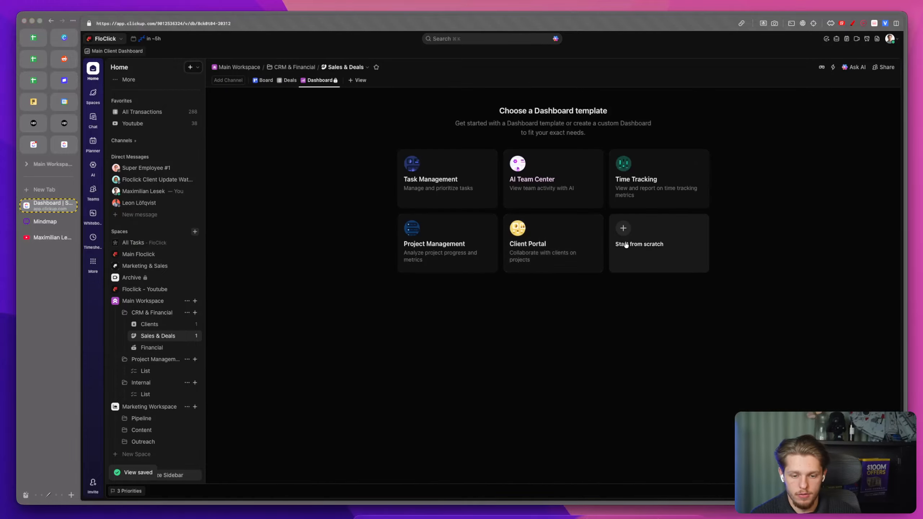
{"action": "left_click", "coordinate": [624, 236]}
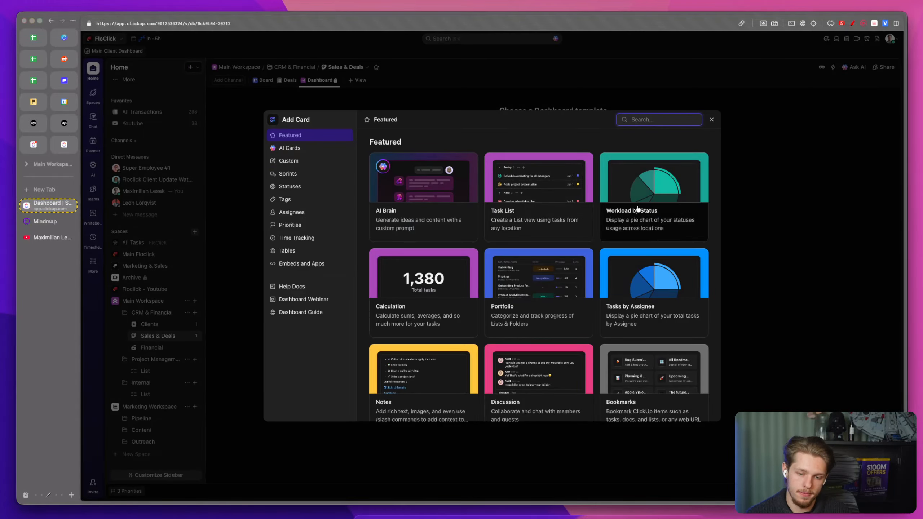
Step: Add a Bar Chart card to the Sales & Deals dashboard
{"action": "left_click", "coordinate": [753, 213]}
{"action": "left_click", "coordinate": [658, 235]}
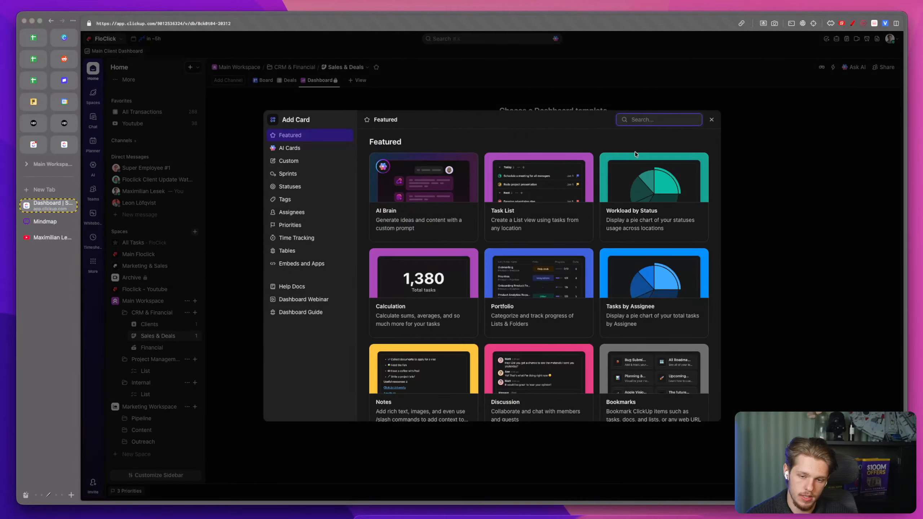
{"action": "type", "text": "dash"}
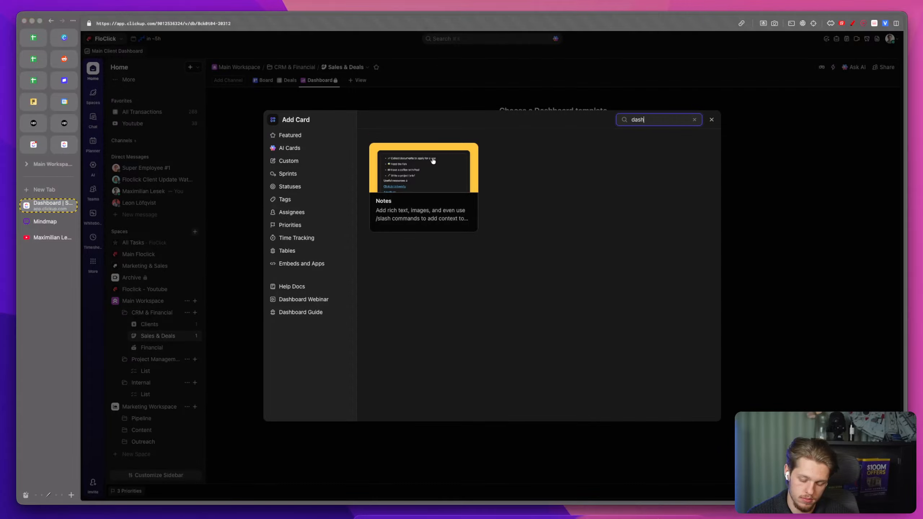
{"action": "key", "text": "BackSpace"}
{"action": "key", "text": "BackSpace"}
{"action": "key", "text": "BackSpace"}
{"action": "key", "text": "BackSpace"}
{"action": "scroll", "coordinate": [440, 311], "scroll_direction": "down", "scroll_amount": 5}
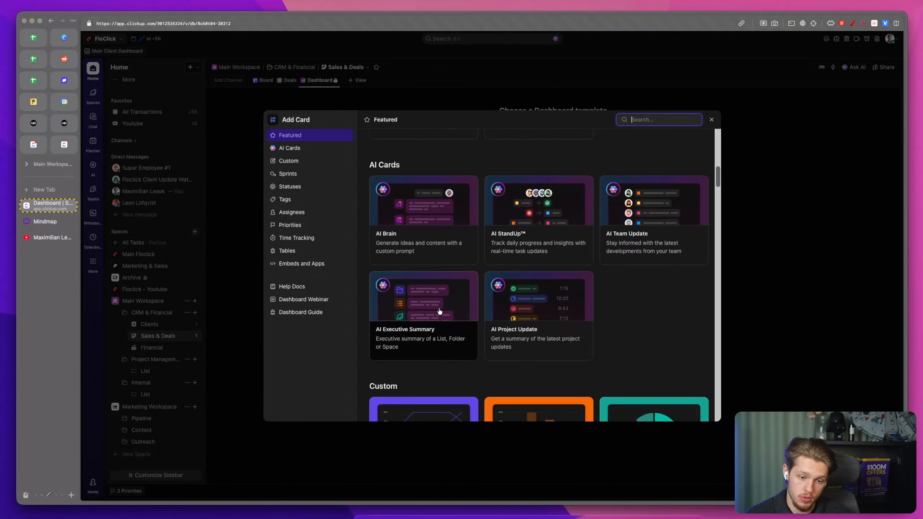
{"action": "scroll", "coordinate": [439, 311], "scroll_direction": "down", "scroll_amount": 10}
{"action": "scroll", "coordinate": [529, 281], "scroll_direction": "up", "scroll_amount": 6}
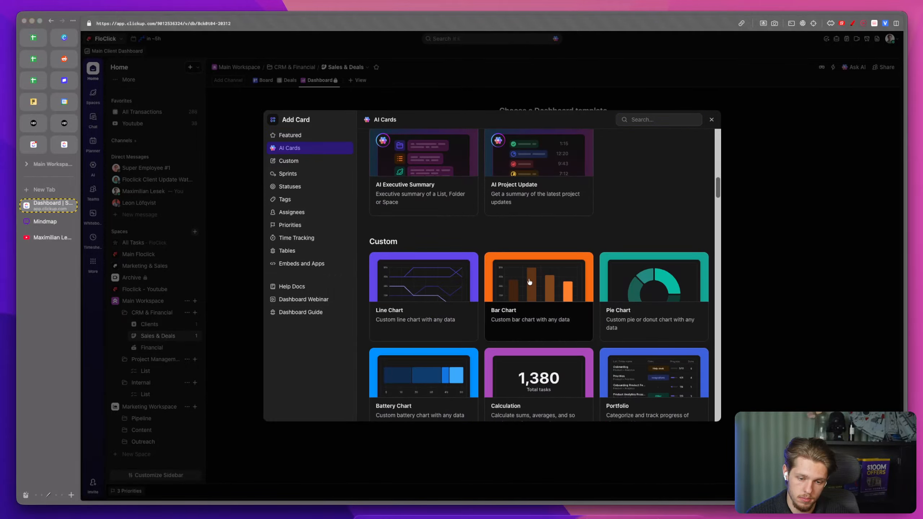
{"action": "left_click", "coordinate": [529, 282]}
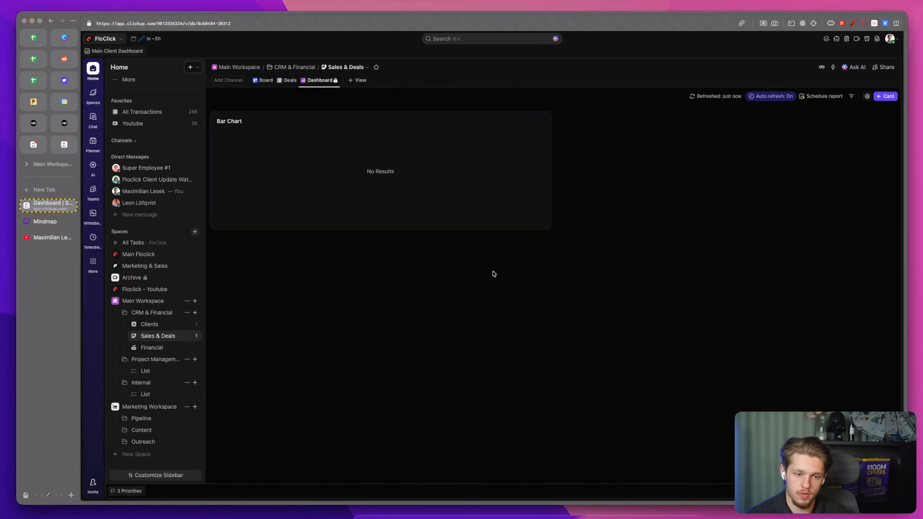
Step: Unlock the Dashboard view from its view options
{"action": "right_click", "coordinate": [325, 83]}
{"action": "left_click", "coordinate": [386, 159]}
{"action": "left_click", "coordinate": [463, 98]}
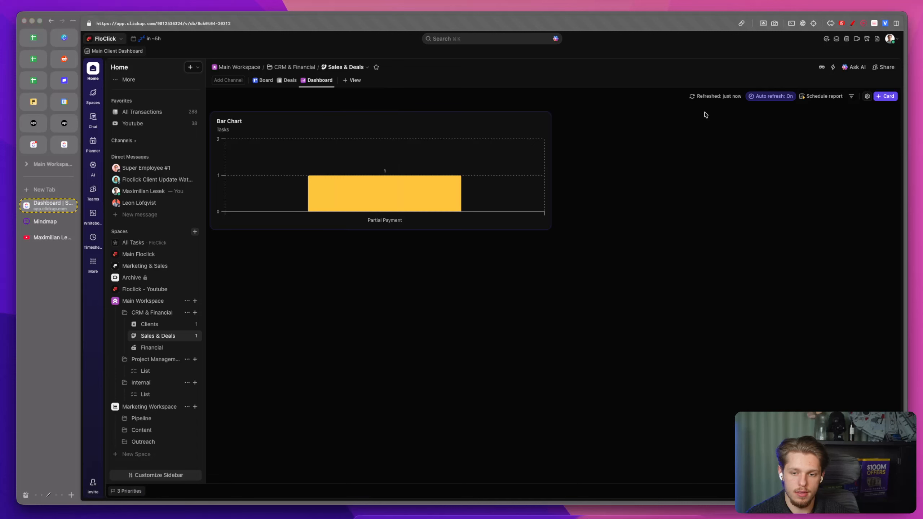
Step: In the Deals view, add a task named Floclick - Full Agency Buildout Upfront Payment under Partial Payment
{"action": "left_click", "coordinate": [286, 80]}
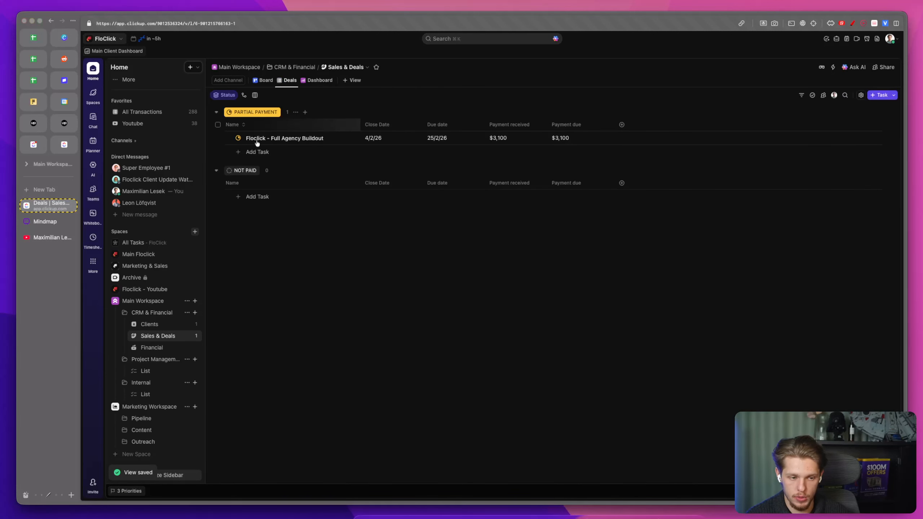
{"action": "left_click", "coordinate": [258, 152]}
{"action": "type", "text": "Floclick - "}
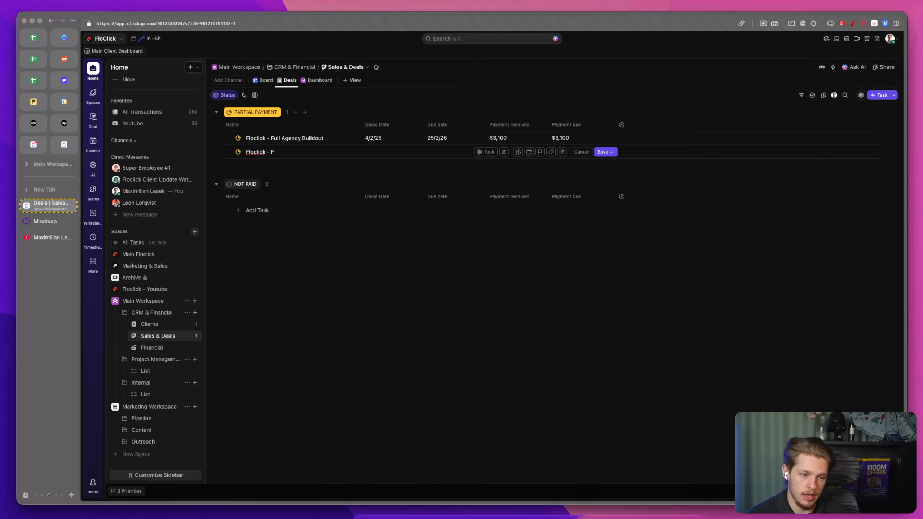
{"action": "type", "text": "Full Agency"}
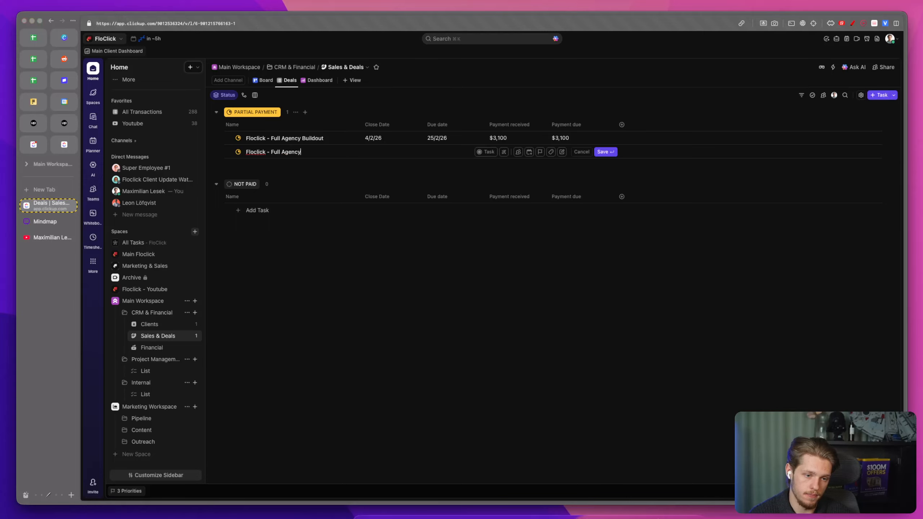
{"action": "type", "text": " Buildout Upfront Payment"}
{"action": "key", "text": "Return"}
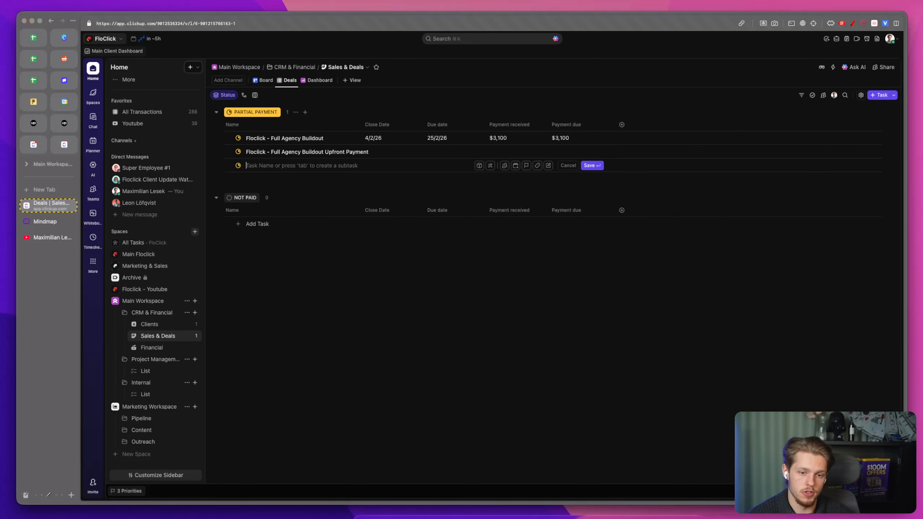
Step: Enter 3100 as the upfront payment task's payment received
{"action": "left_click", "coordinate": [510, 151]}
{"action": "type", "text": "3100"}
{"action": "key", "text": "Return"}
Step: Set the upfront payment task's status to Full Payment Received and the Full Agency Buildout deal's status to Not Paid
{"action": "left_click", "coordinate": [238, 151]}
{"action": "left_click", "coordinate": [282, 279]}
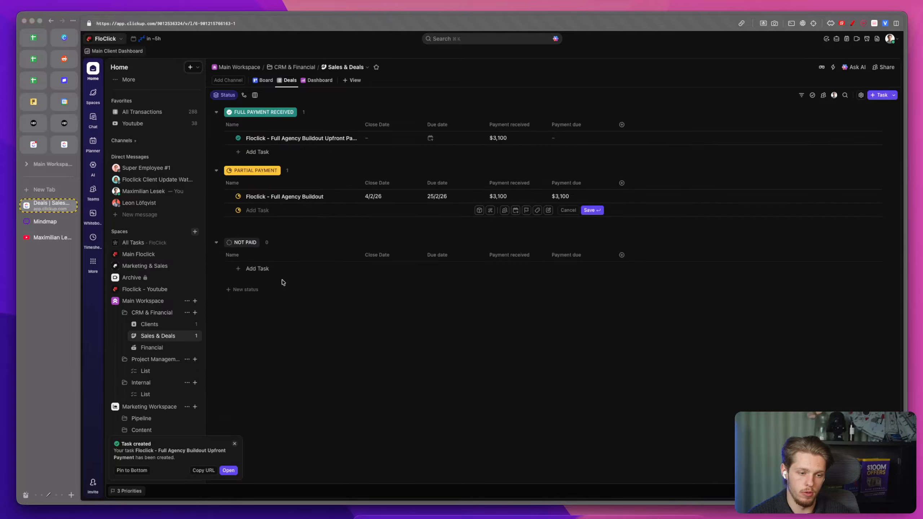
{"action": "left_click", "coordinate": [238, 196]}
{"action": "left_click", "coordinate": [262, 255]}
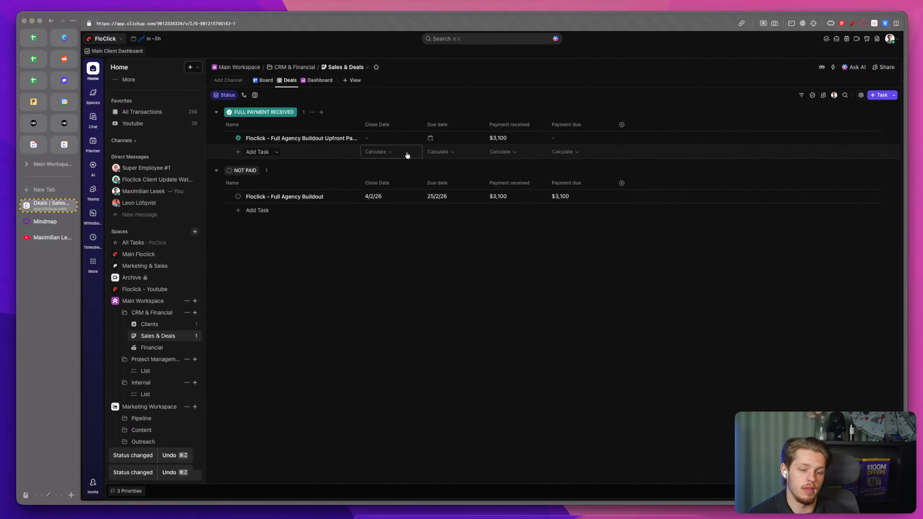
Step: Set the upfront payment task's close date to 4/2/26 and its due date to yesterday
{"action": "left_click", "coordinate": [390, 141]}
{"action": "left_click", "coordinate": [498, 203]}
{"action": "left_click", "coordinate": [450, 138]}
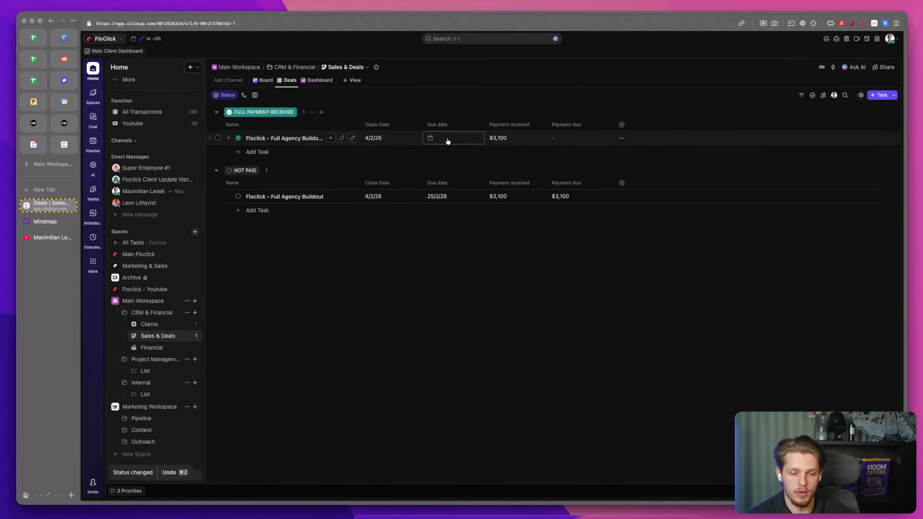
{"action": "left_click", "coordinate": [547, 216]}
{"action": "left_click", "coordinate": [678, 215]}
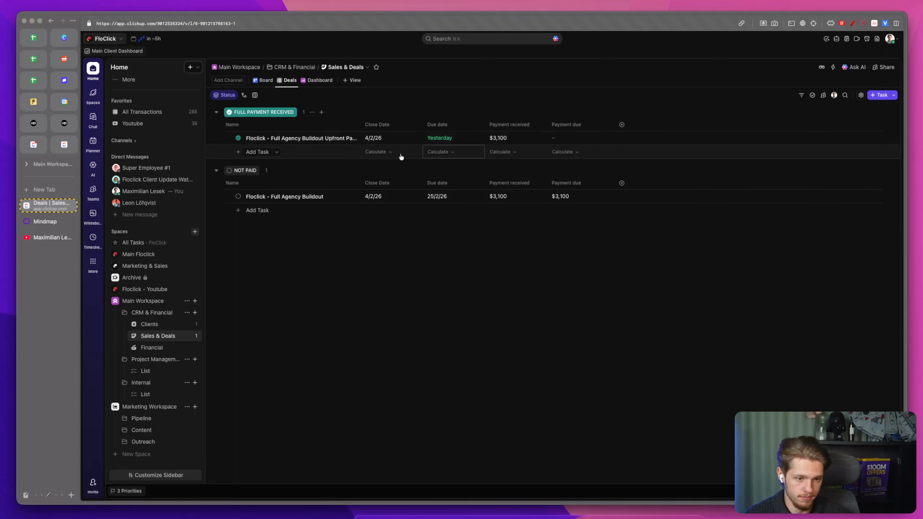
Step: Set the Full Agency Buildout deal's payment received to 0 and the upfront payment task's payment due to 0
{"action": "left_click", "coordinate": [596, 197]}
{"action": "left_click", "coordinate": [493, 193]}
{"action": "key", "text": "BackSpace"}
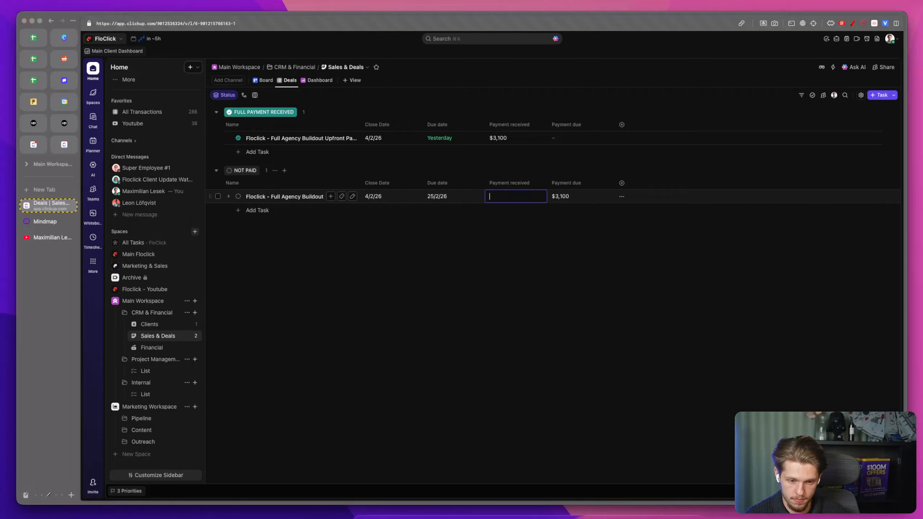
{"action": "type", "text": "0"}
{"action": "left_click", "coordinate": [569, 140]}
{"action": "type", "text": "0"}
{"action": "left_click", "coordinate": [564, 91]}
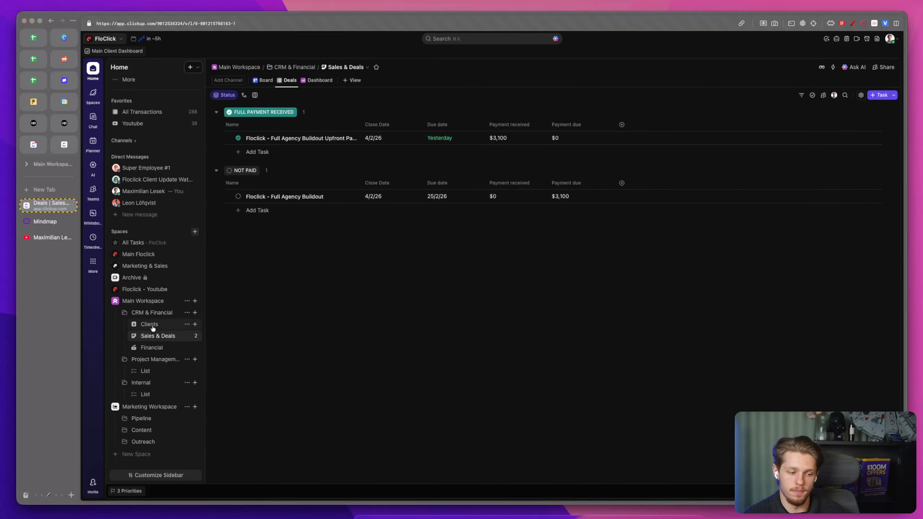
Step: Open the Financial list and hide its Assignee, Due date and Priority columns
{"action": "left_click", "coordinate": [150, 347]}
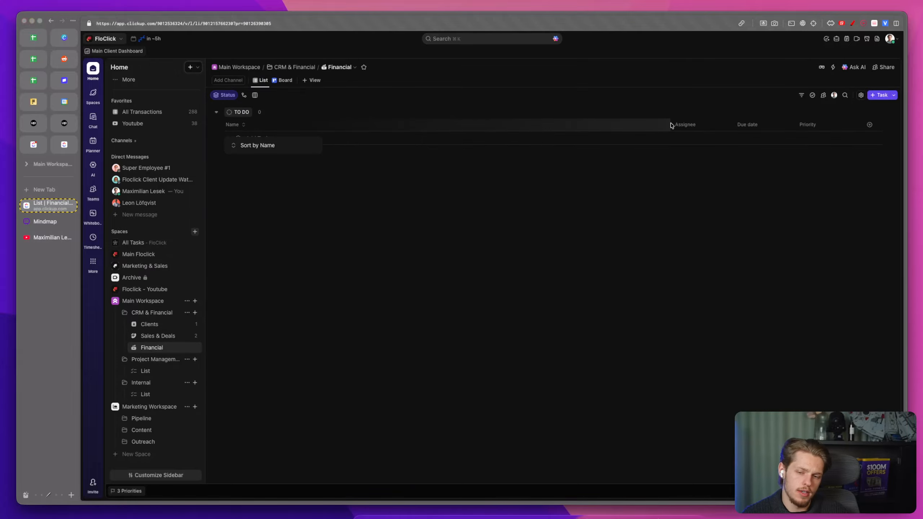
{"action": "left_click_drag", "start_coordinate": [670, 124], "coordinate": [345, 127]}
{"action": "left_click", "coordinate": [407, 125]}
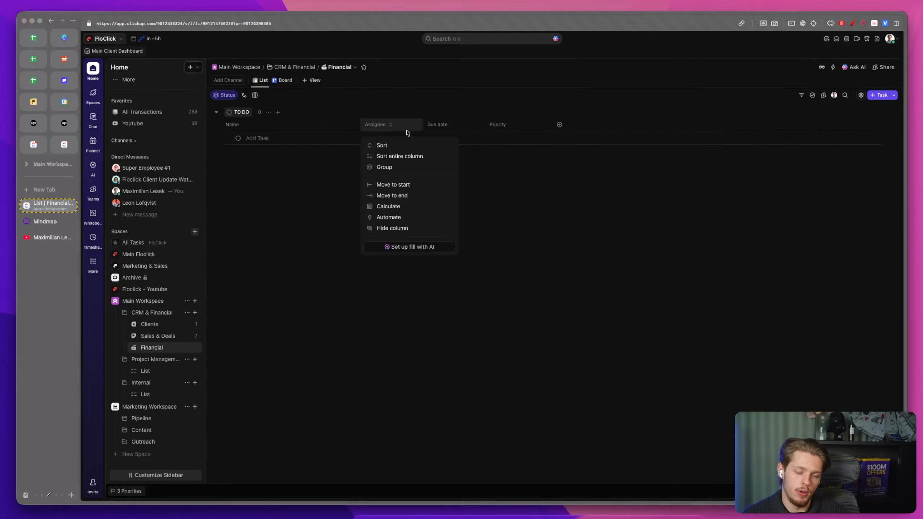
{"action": "left_click", "coordinate": [397, 229]}
{"action": "left_click", "coordinate": [411, 130]}
{"action": "left_click", "coordinate": [422, 229]}
{"action": "left_click", "coordinate": [420, 229]}
Step: Start a new Dropdown custom field in the Financial list named Payment Type
{"action": "left_click", "coordinate": [372, 124]}
{"action": "type", "text": "drop"}
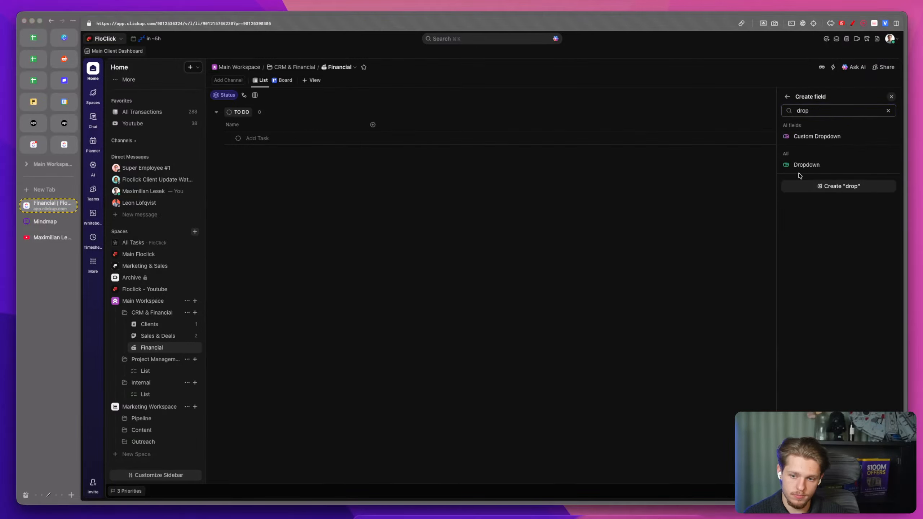
{"action": "left_click", "coordinate": [800, 168]}
{"action": "type", "text": "P"}
{"action": "key", "text": "BackSpace"}
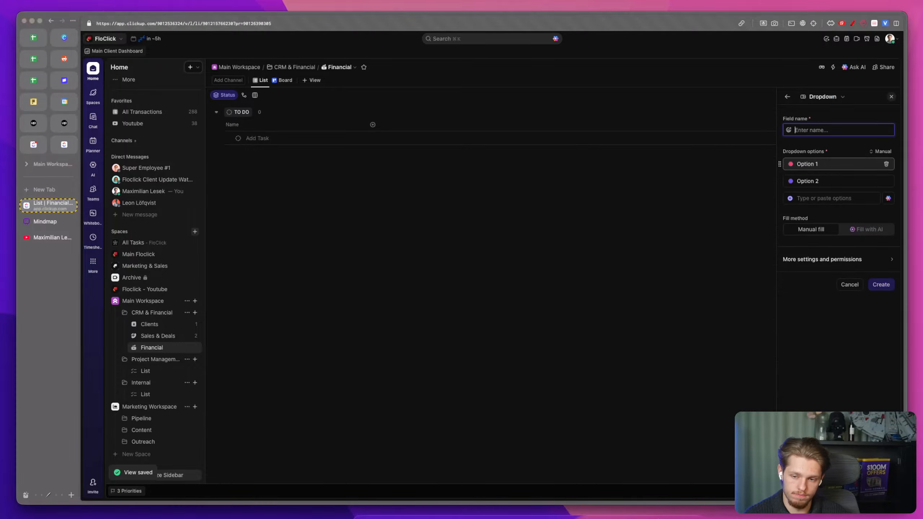
{"action": "left_click", "coordinate": [785, 96]}
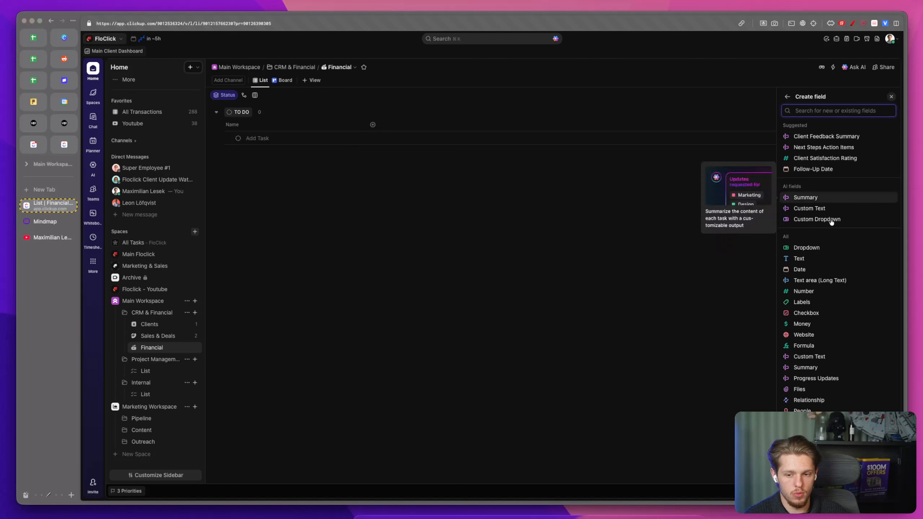
{"action": "left_click", "coordinate": [823, 248]}
{"action": "type", "text": "Platf"}
{"action": "key", "text": "BackSpace"}
{"action": "key", "text": "BackSpace"}
{"action": "key", "text": "BackSpace"}
{"action": "key", "text": "BackSpace"}
{"action": "key", "text": "BackSpace"}
{"action": "type", "text": "Payment Type"}
{"action": "left_click", "coordinate": [834, 168]}
{"action": "key", "text": "BackSpace"}
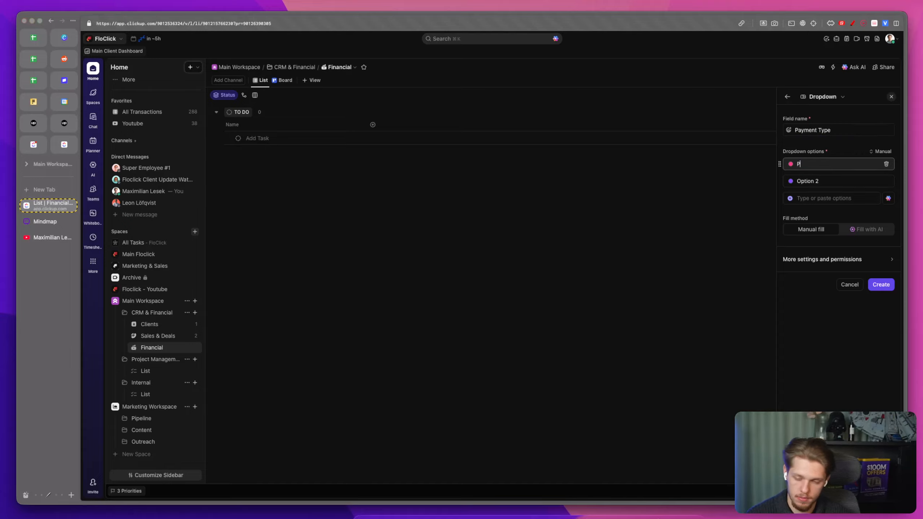
Step: Add Software, Courses and Meta Ads as the Payment Type dropdown options
{"action": "type", "text": "Software"}
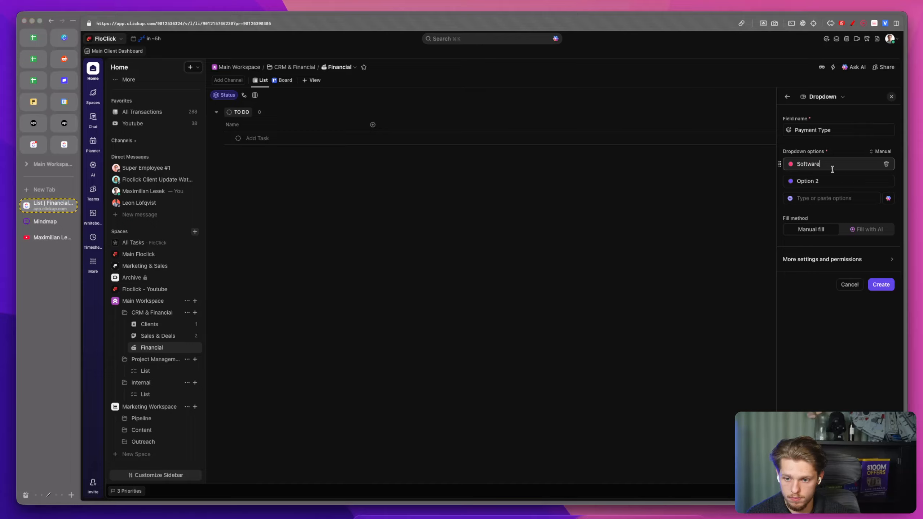
{"action": "key", "text": "Return"}
{"action": "type", "text": "Courses"}
{"action": "key", "text": "Return"}
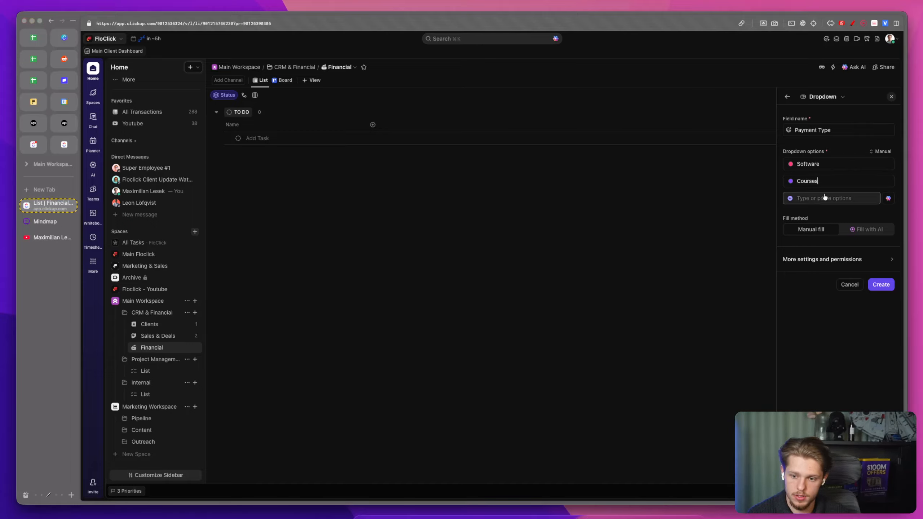
{"action": "type", "text": "Meta Ads"}
{"action": "key", "text": "Return"}
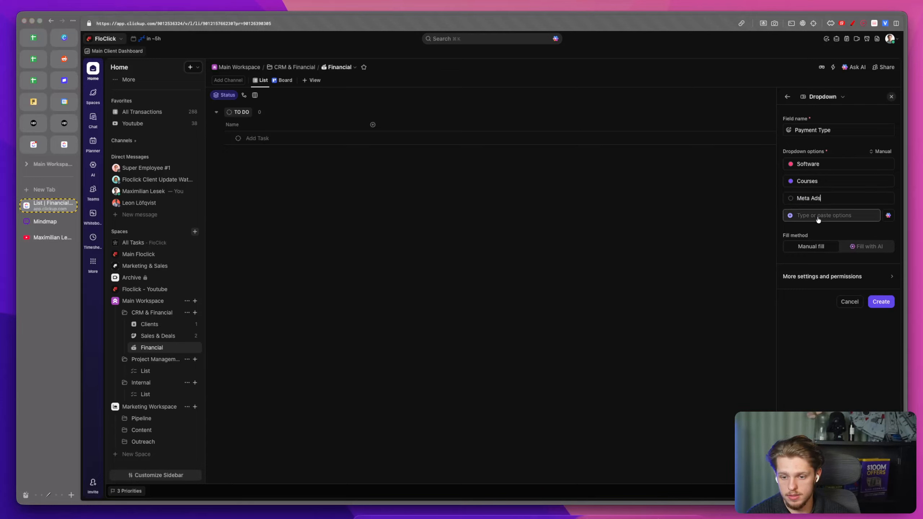
Step: Recolour the Courses option gray, add a Taxes option, and create the Payment Type field
{"action": "left_click", "coordinate": [790, 181]}
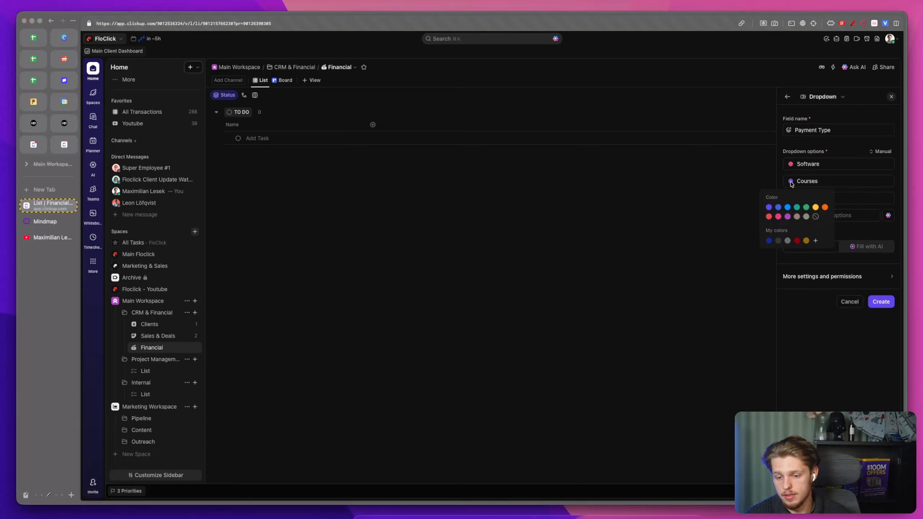
{"action": "left_click", "coordinate": [809, 218]}
{"action": "left_click", "coordinate": [825, 216]}
{"action": "type", "text": "Persona"}
{"action": "key", "text": "BackSpace"}
{"action": "key", "text": "BackSpace"}
{"action": "key", "text": "BackSpace"}
{"action": "key", "text": "BackSpace"}
{"action": "key", "text": "BackSpace"}
{"action": "key", "text": "BackSpace"}
{"action": "key", "text": "BackSpace"}
{"action": "key", "text": "BackSpace"}
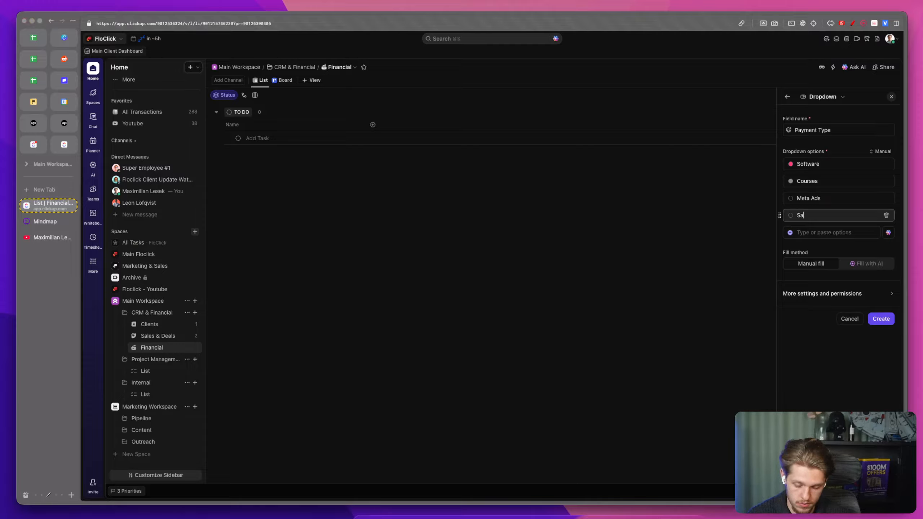
{"action": "key", "text": "BackSpace"}
{"action": "key", "text": "BackSpace"}
{"action": "key", "text": "BackSpace"}
{"action": "key", "text": "BackSpace"}
{"action": "key", "text": "BackSpace"}
{"action": "key", "text": "BackSpace"}
{"action": "key", "text": "BackSpace"}
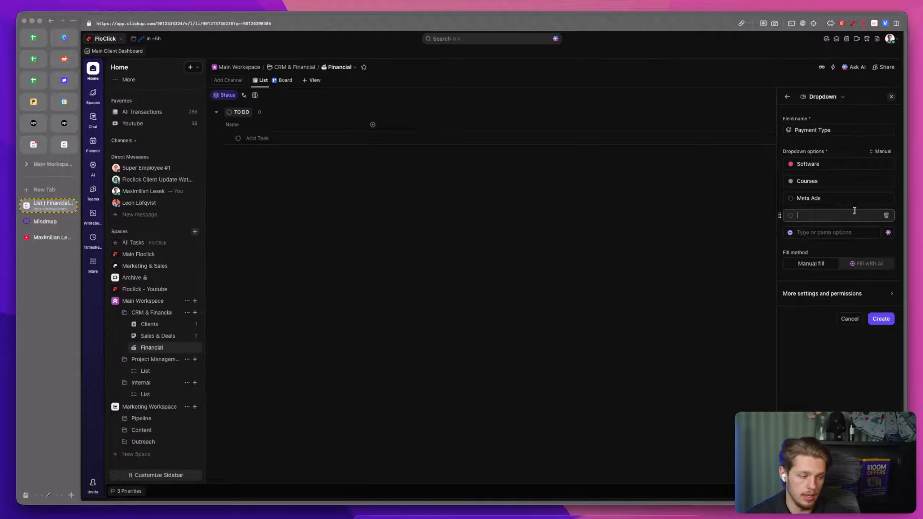
{"action": "type", "text": "Team"}
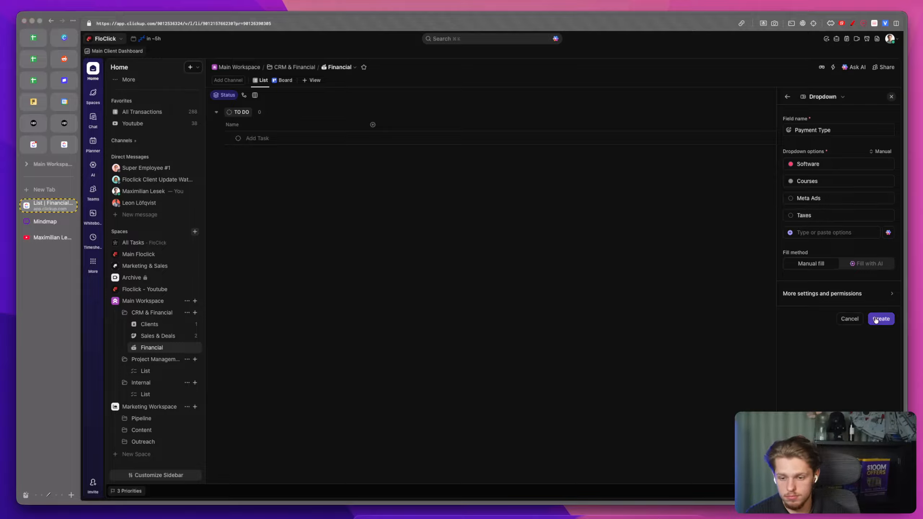
{"action": "left_click", "coordinate": [881, 320]}
Step: Open the Financial list's status settings and rename the active status to SENT
{"action": "left_click", "coordinate": [289, 138]}
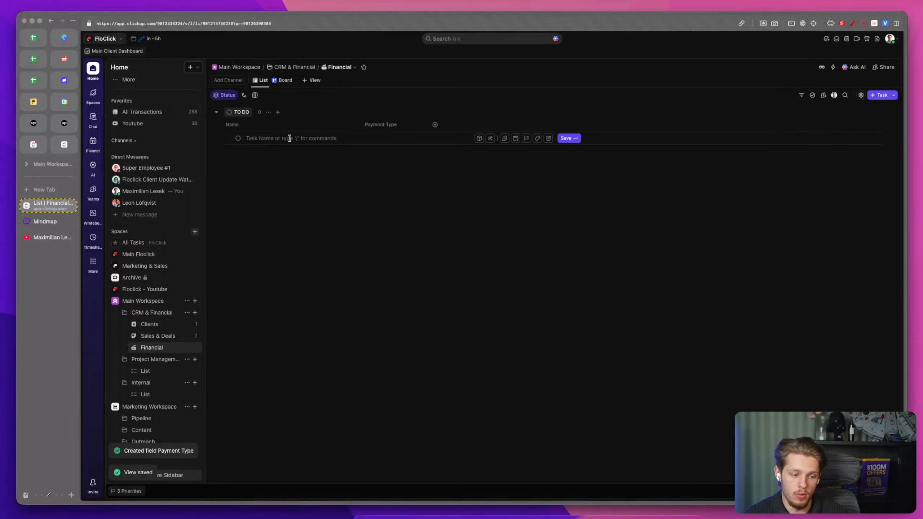
{"action": "left_click", "coordinate": [237, 138]}
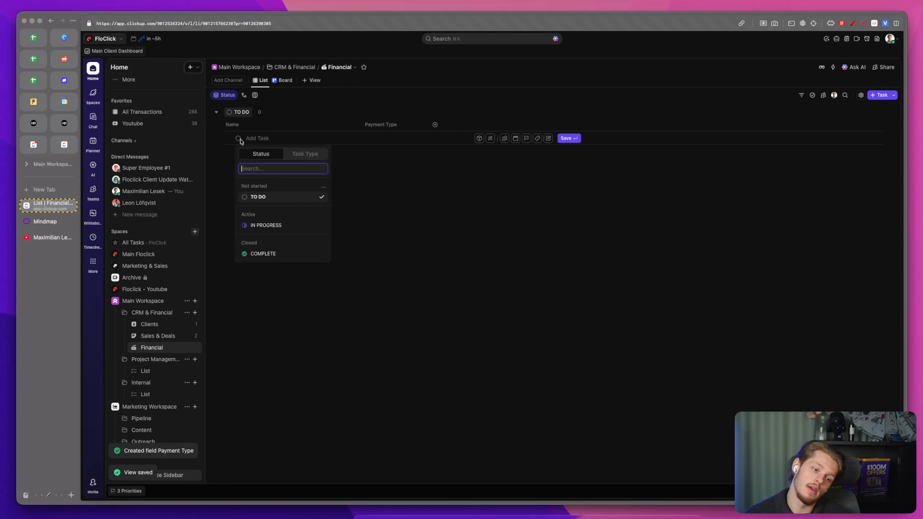
{"action": "left_click", "coordinate": [323, 186]}
{"action": "left_click", "coordinate": [339, 202]}
{"action": "double_click", "coordinate": [520, 150]}
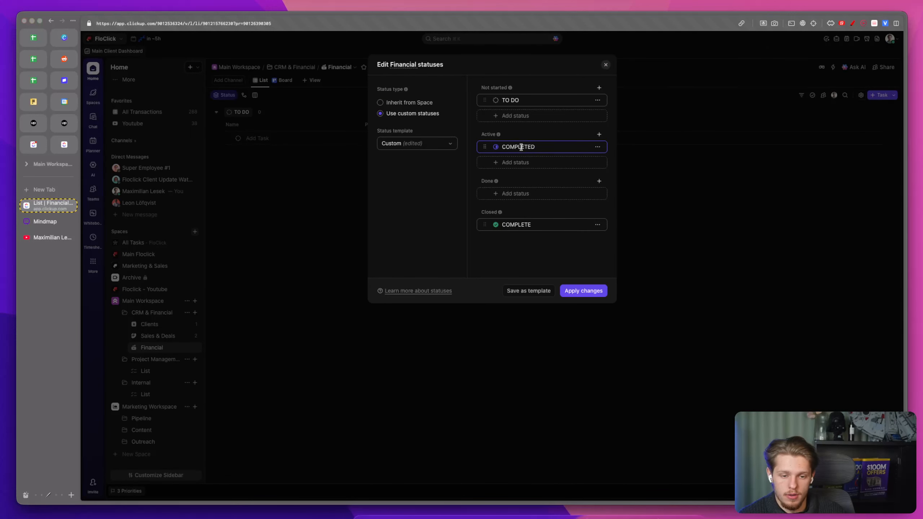
{"action": "double_click", "coordinate": [520, 147]}
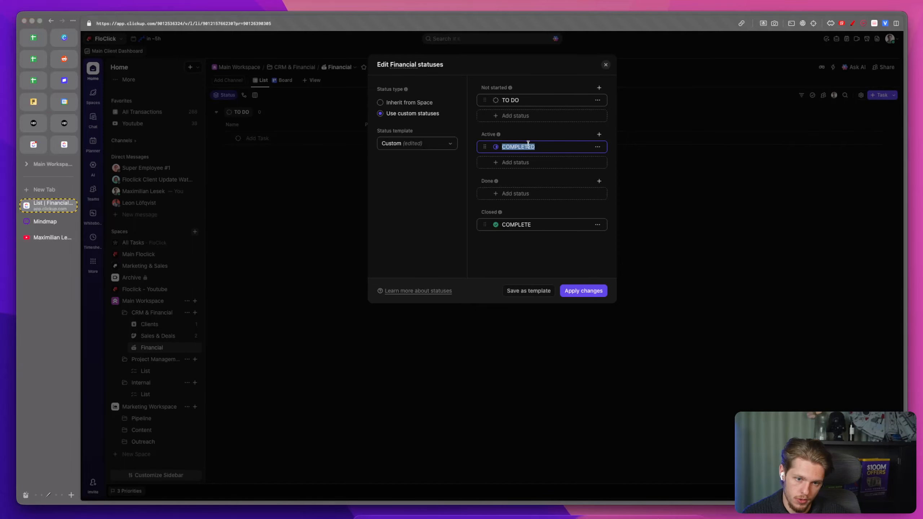
{"action": "type", "text": "SENT"}
Step: Add a PAID status and move it into the Done group
{"action": "left_click", "coordinate": [523, 163]}
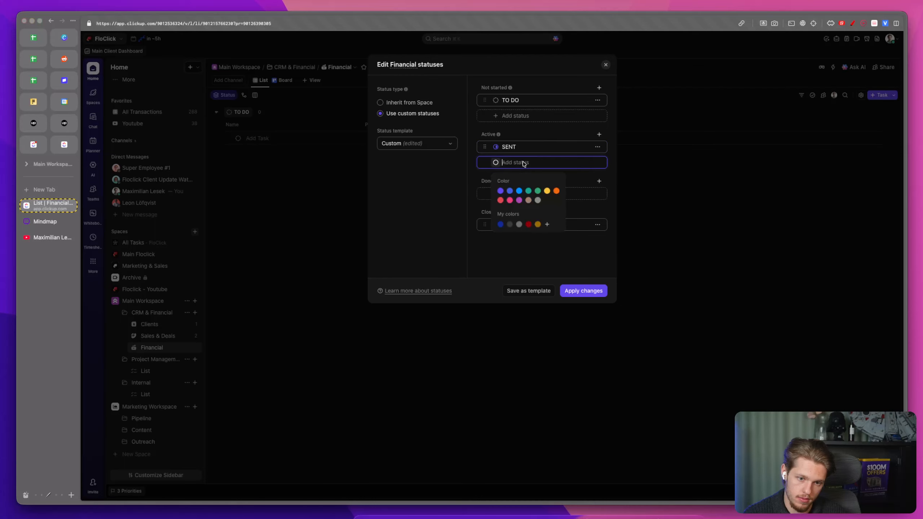
{"action": "type", "text": "PAID"}
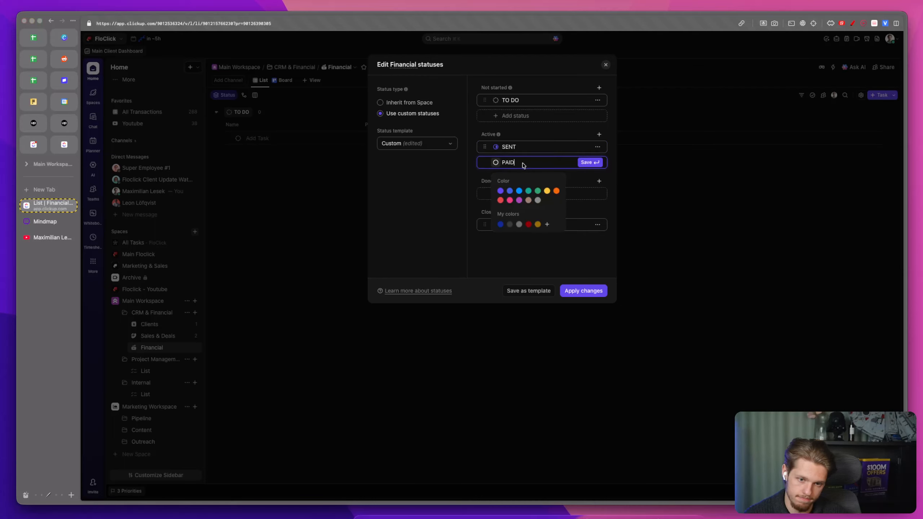
{"action": "left_click", "coordinate": [529, 191]}
{"action": "left_click_drag", "start_coordinate": [495, 175], "coordinate": [486, 193]}
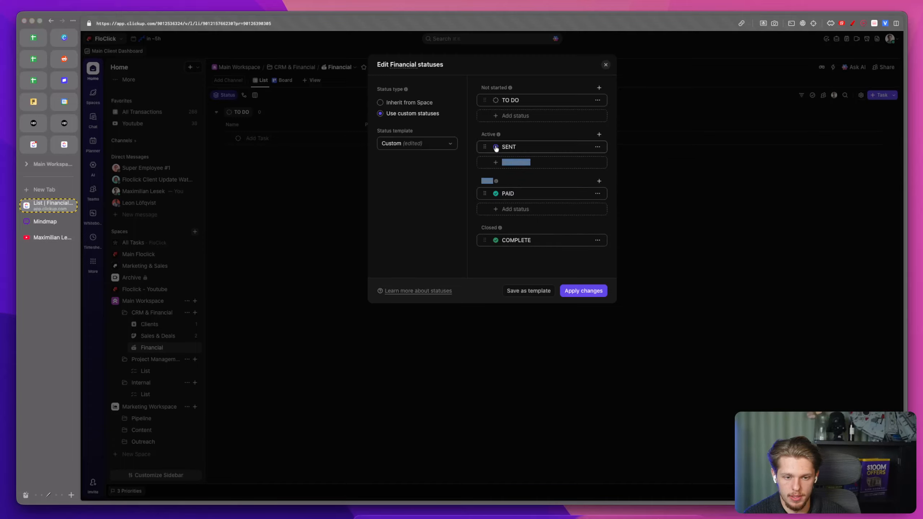
Step: Add a PENDING status to the Active group of the Financial statuses
{"action": "left_click", "coordinate": [495, 146]}
{"action": "left_click", "coordinate": [538, 108]}
{"action": "left_click", "coordinate": [532, 162]}
{"action": "left_click", "coordinate": [531, 162]}
{"action": "type", "text": "PENDING"}
{"action": "left_click", "coordinate": [547, 190]}
{"action": "left_click", "coordinate": [590, 163]}
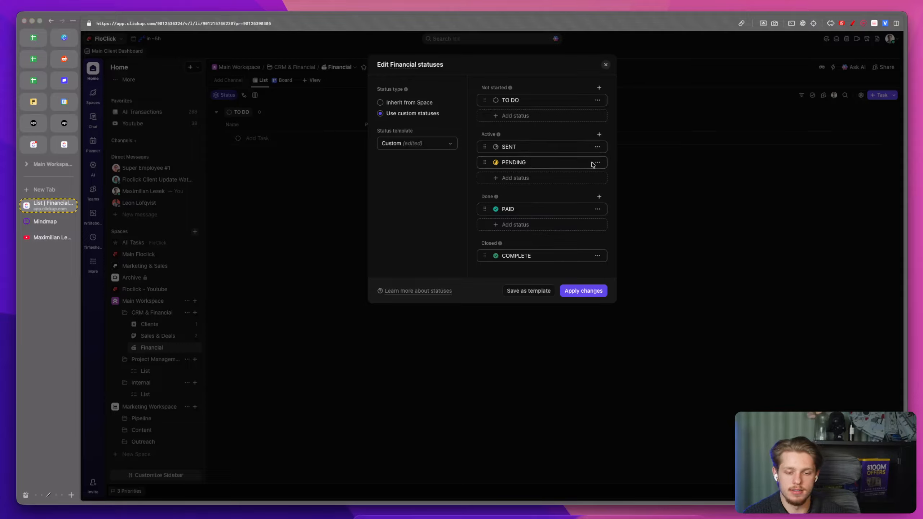
Step: Rename the PENDING status to WAITING FOR APPROVAL and apply the status changes
{"action": "left_click", "coordinate": [598, 149]}
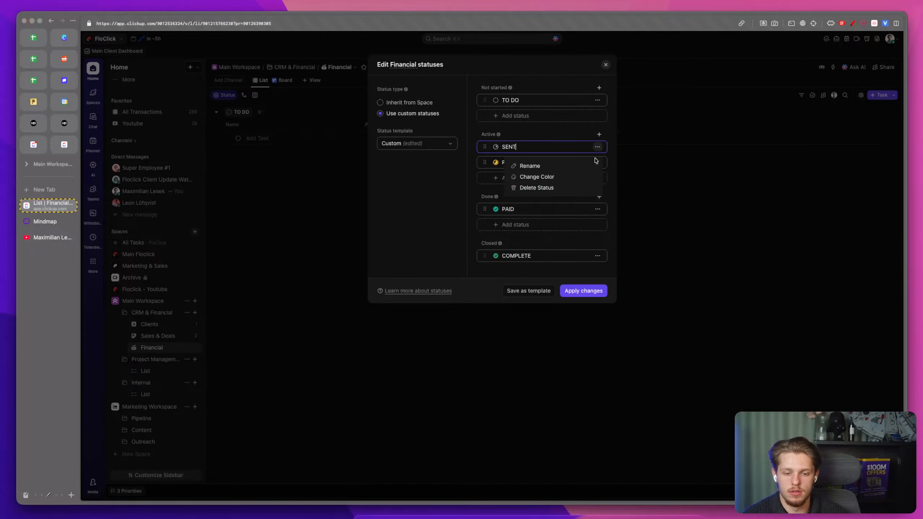
{"action": "left_click", "coordinate": [533, 145]}
{"action": "double_click", "coordinate": [575, 165]}
{"action": "type", "text": "WAITING FOR APPROVAL"}
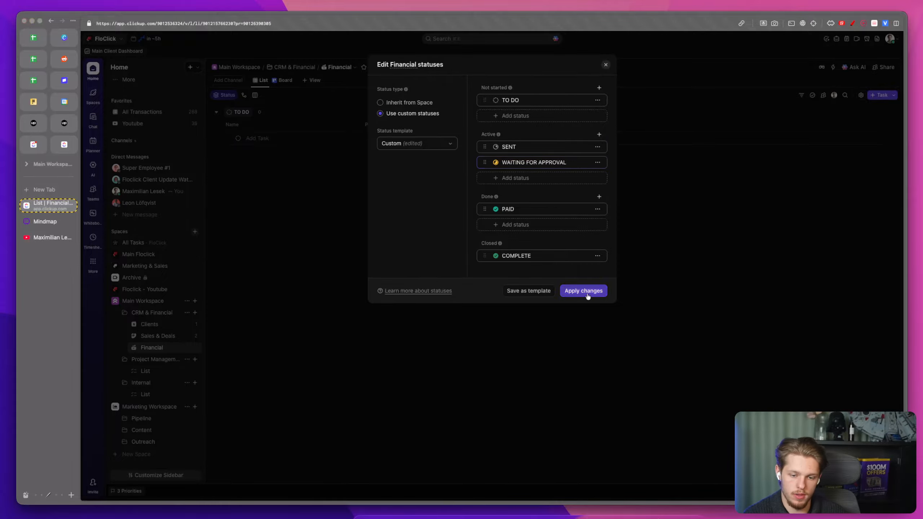
{"action": "left_click", "coordinate": [586, 292]}
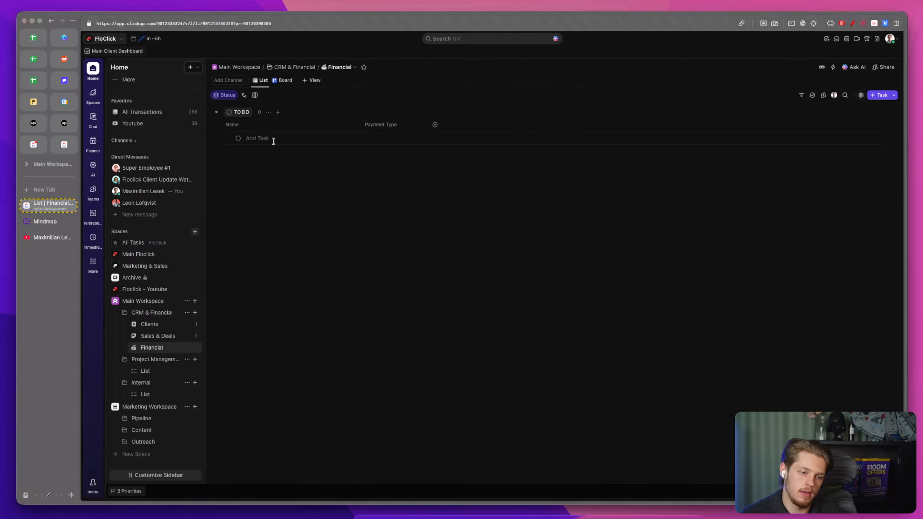
Step: Add a task named ClickUp Business Plan and set its Payment Type to Software
{"action": "left_click", "coordinate": [273, 139]}
{"action": "type", "text": "Cl"}
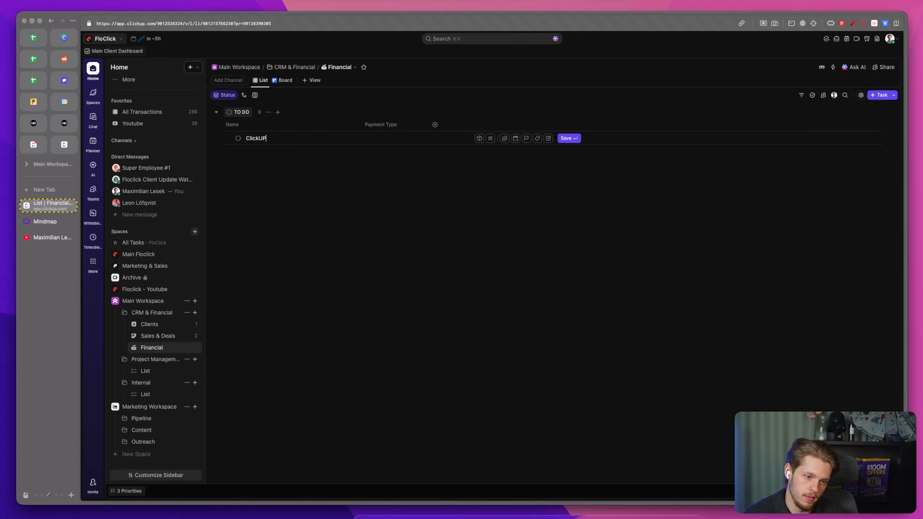
{"action": "type", "text": "ickUp Business P"}
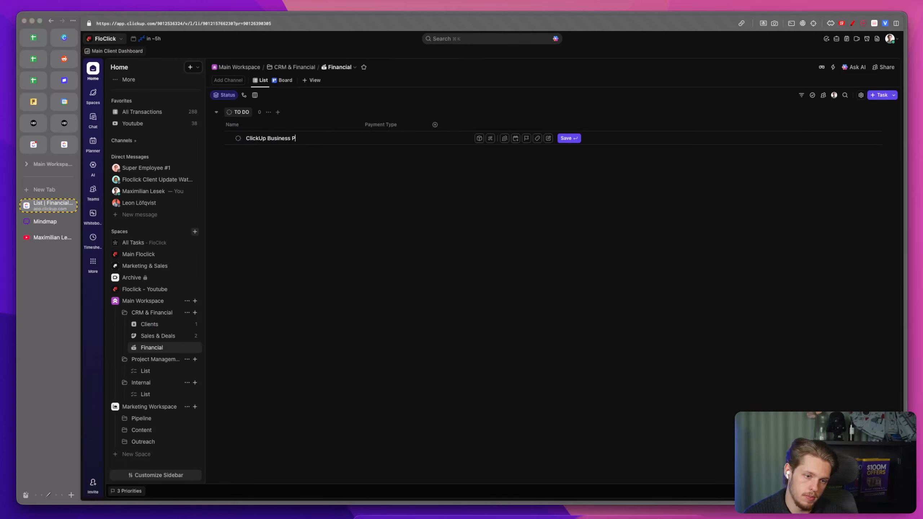
{"action": "type", "text": "lan"}
{"action": "key", "text": "Return"}
{"action": "left_click", "coordinate": [399, 138]}
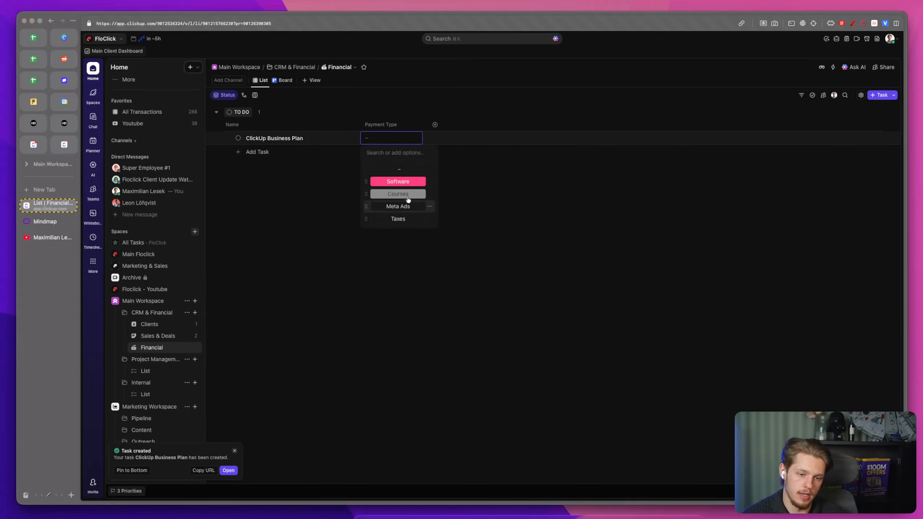
{"action": "left_click", "coordinate": [399, 181]}
Step: Create a Money custom field named Cost in the Financial list
{"action": "left_click", "coordinate": [430, 129]}
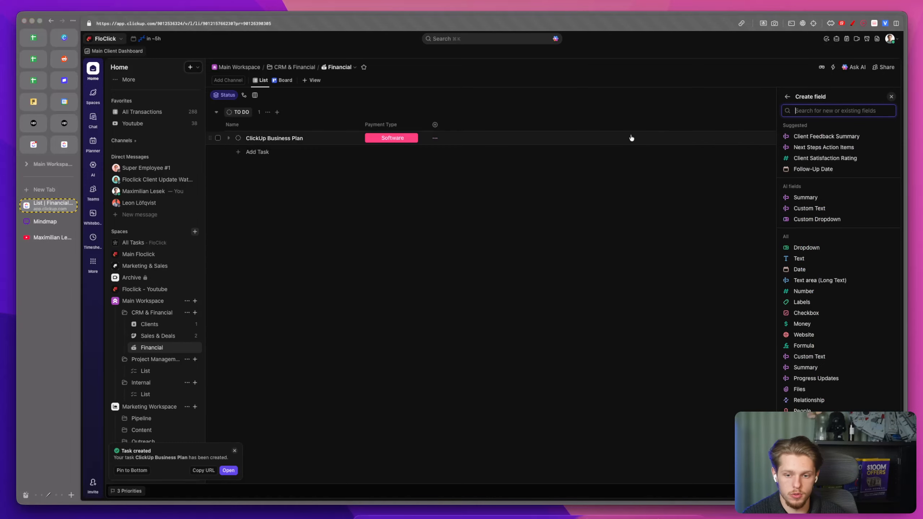
{"action": "left_click", "coordinate": [803, 325]}
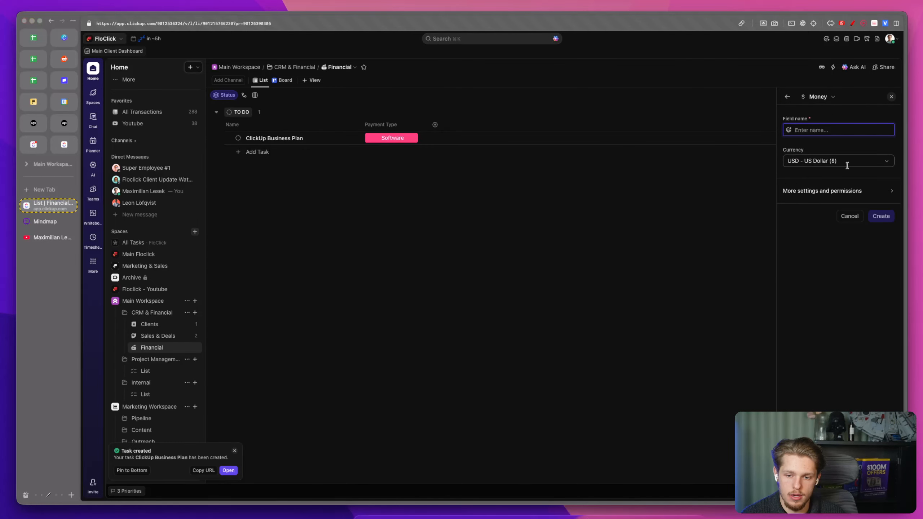
{"action": "type", "text": "Payme"}
{"action": "key", "text": "BackSpace"}
{"action": "key", "text": "BackSpace"}
{"action": "key", "text": "BackSpace"}
{"action": "key", "text": "BackSpace"}
{"action": "key", "text": "BackSpace"}
{"action": "type", "text": "Cost"}
{"action": "left_click", "coordinate": [871, 215]}
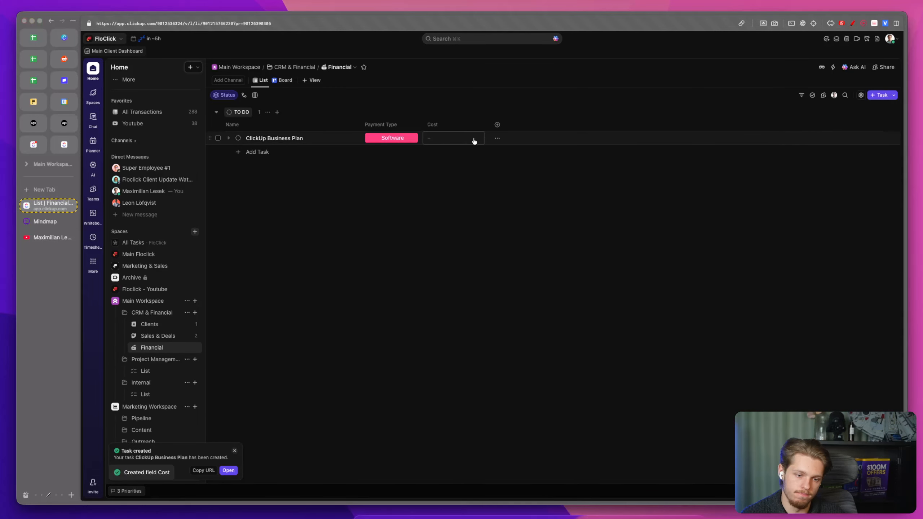
Step: Enter 19 as the ClickUp Business Plan task's Cost
{"action": "left_click", "coordinate": [464, 139]}
{"action": "type", "text": "19"}
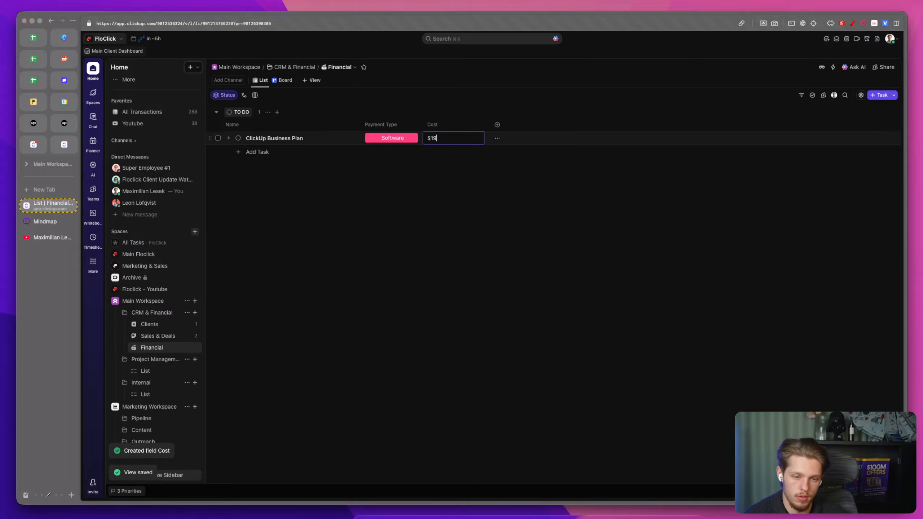
{"action": "key", "text": "Return"}
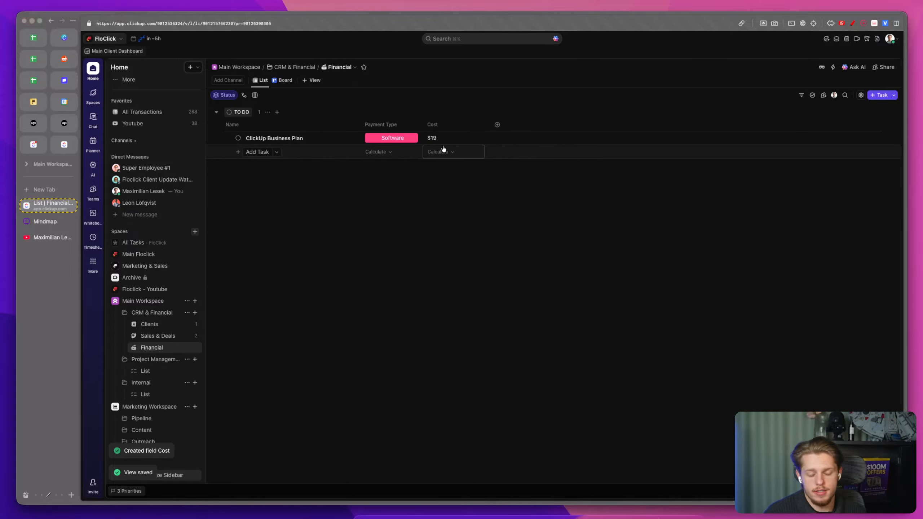
Step: Show the existing Due date field as a column in the Financial list
{"action": "left_click", "coordinate": [497, 124]}
{"action": "type", "text": "due"}
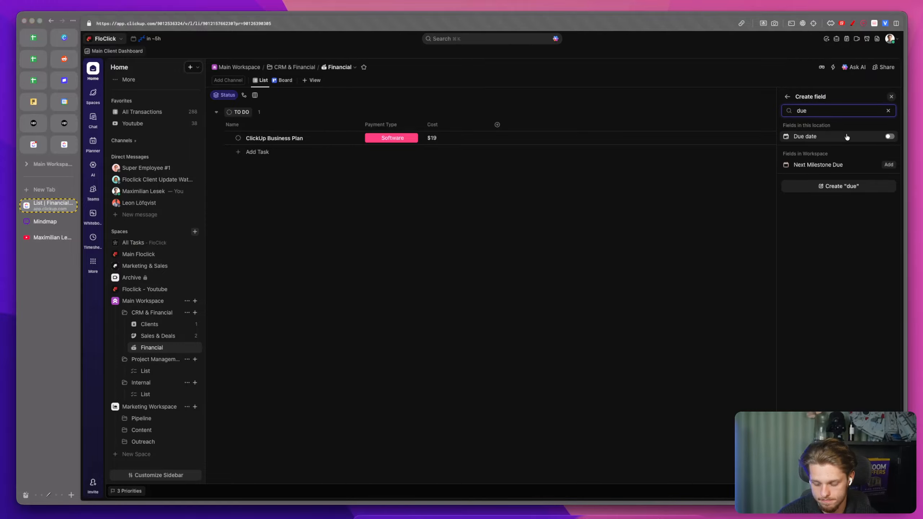
{"action": "left_click", "coordinate": [890, 137]}
{"action": "left_click", "coordinate": [519, 245]}
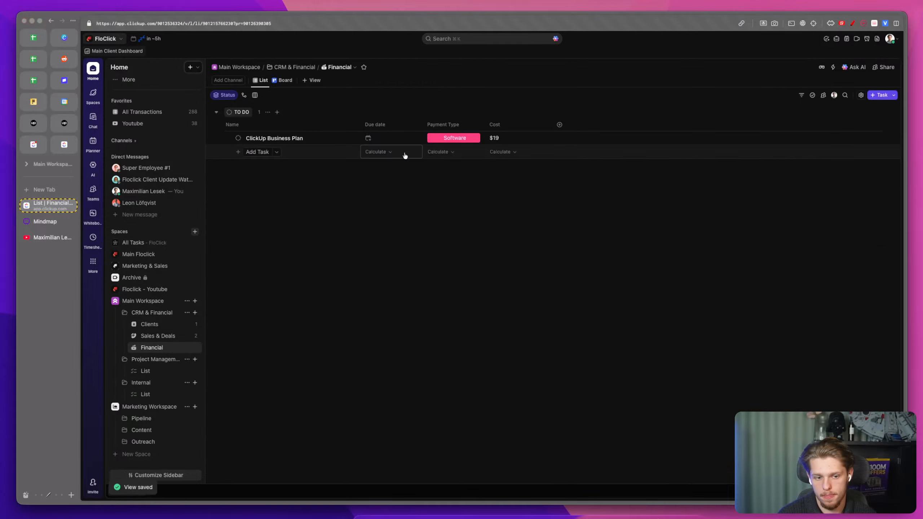
Step: Set the ClickUp Business Plan task's due date to 10 February 2026 and its status to PAID
{"action": "left_click", "coordinate": [377, 138]}
{"action": "left_click", "coordinate": [485, 215]}
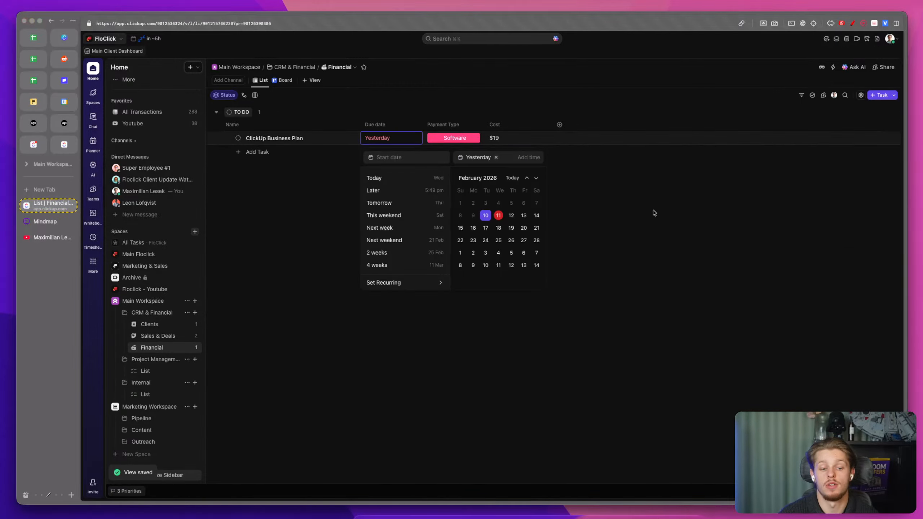
{"action": "left_click", "coordinate": [654, 213]}
{"action": "left_click", "coordinate": [238, 138]}
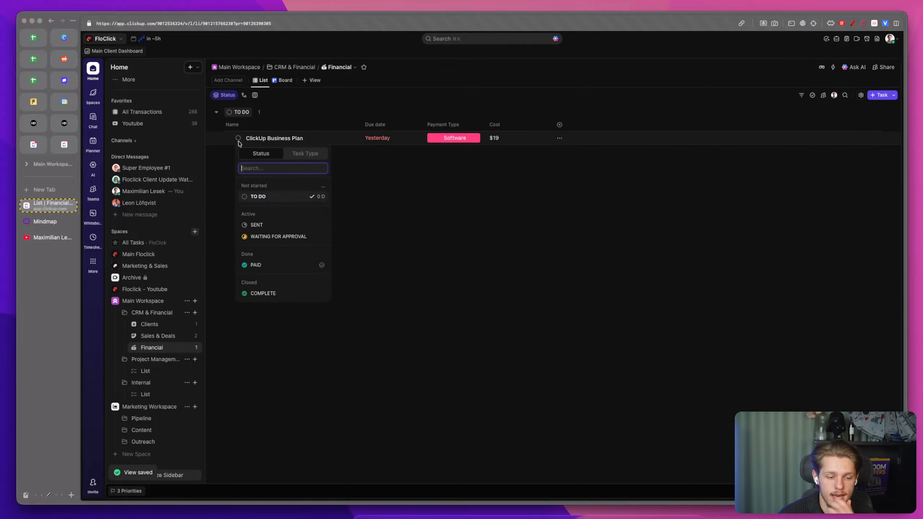
{"action": "left_click", "coordinate": [256, 265]}
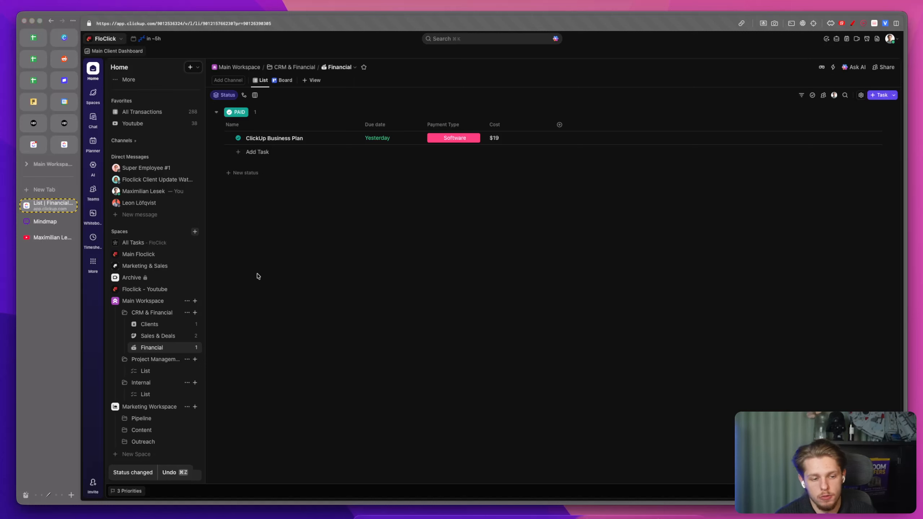
Step: Add a task named Make.com Plan with a Cost of 9 and Payment Type Software
{"action": "left_click", "coordinate": [260, 151]}
{"action": "type", "text": "Mka"}
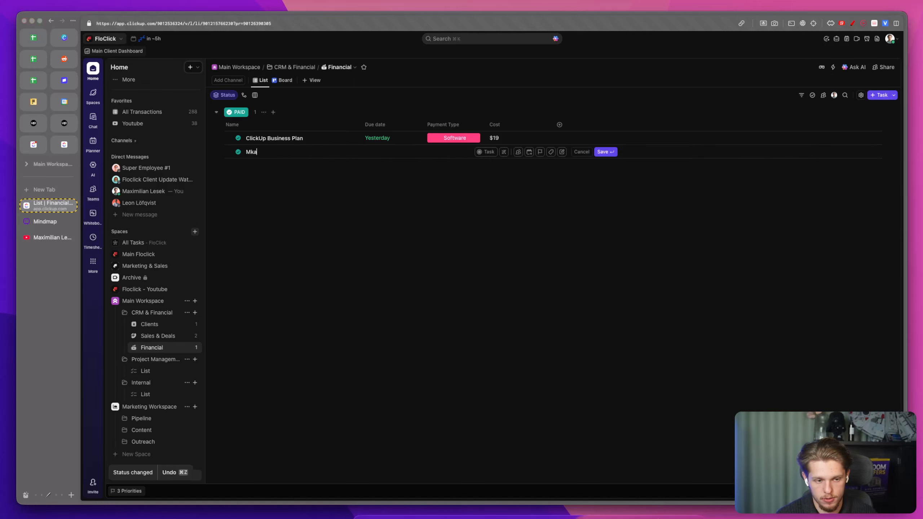
{"action": "type", "text": "e.com Plan"}
{"action": "key", "text": "Return"}
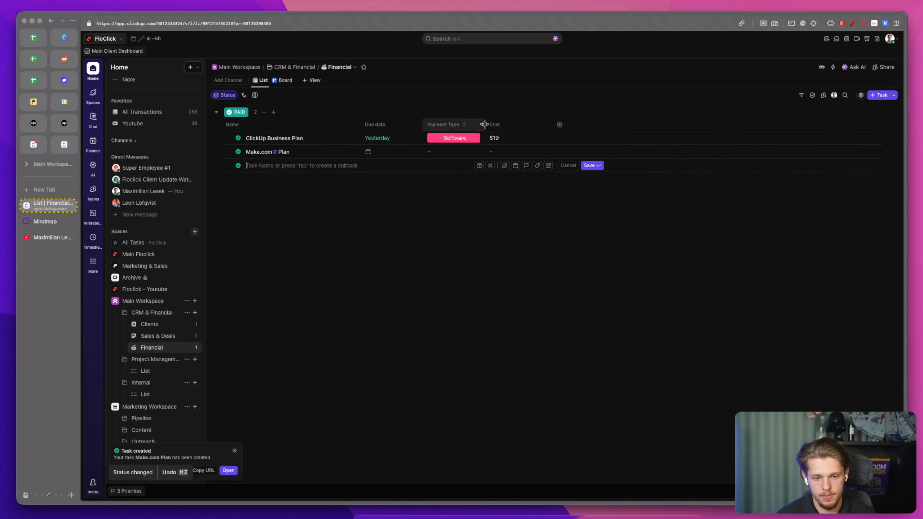
{"action": "left_click", "coordinate": [504, 151]}
{"action": "type", "text": "9"}
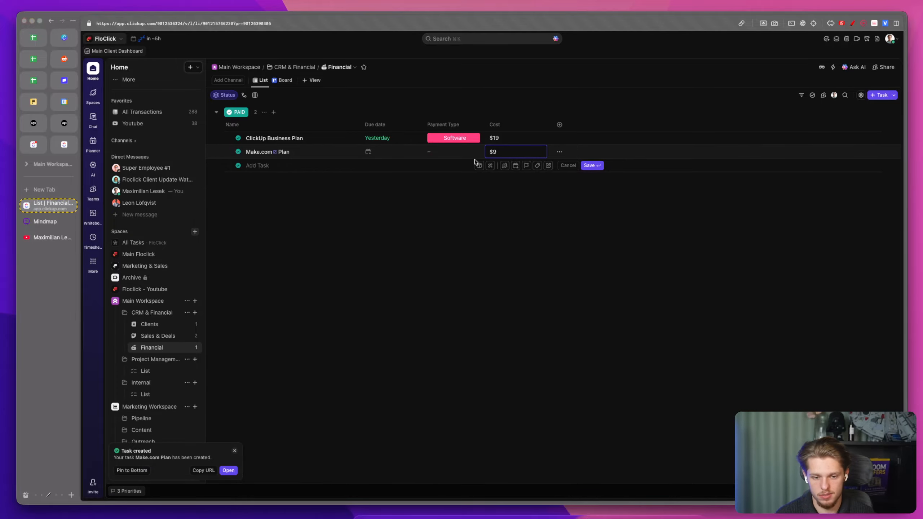
{"action": "key", "text": "Return"}
{"action": "left_click", "coordinate": [459, 153]}
{"action": "left_click", "coordinate": [465, 194]}
Step: Set the Make.com Plan task's due date to 5 February 2026
{"action": "left_click", "coordinate": [405, 152]}
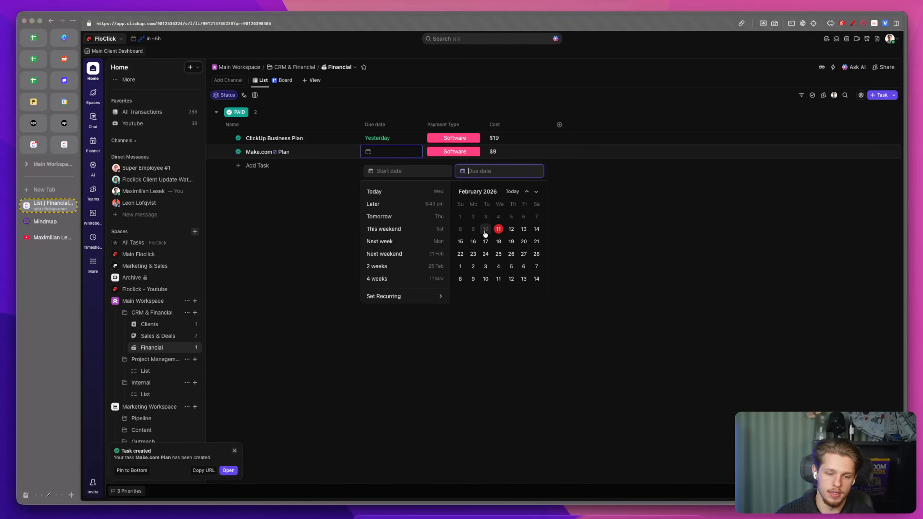
{"action": "left_click", "coordinate": [511, 216]}
{"action": "left_click", "coordinate": [311, 194]}
Step: Set the Make.com Plan task's status to TO DO and its due date to 18 February 2026
{"action": "left_click", "coordinate": [238, 152]}
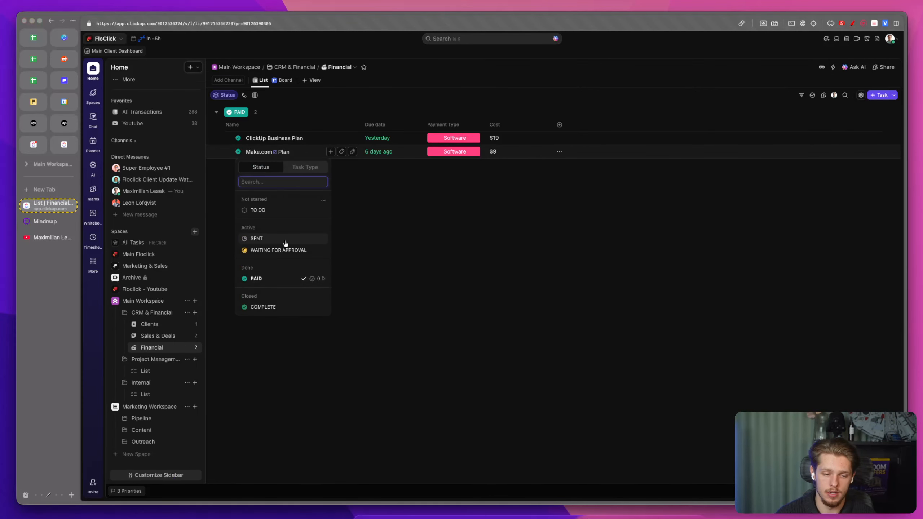
{"action": "left_click", "coordinate": [271, 250]}
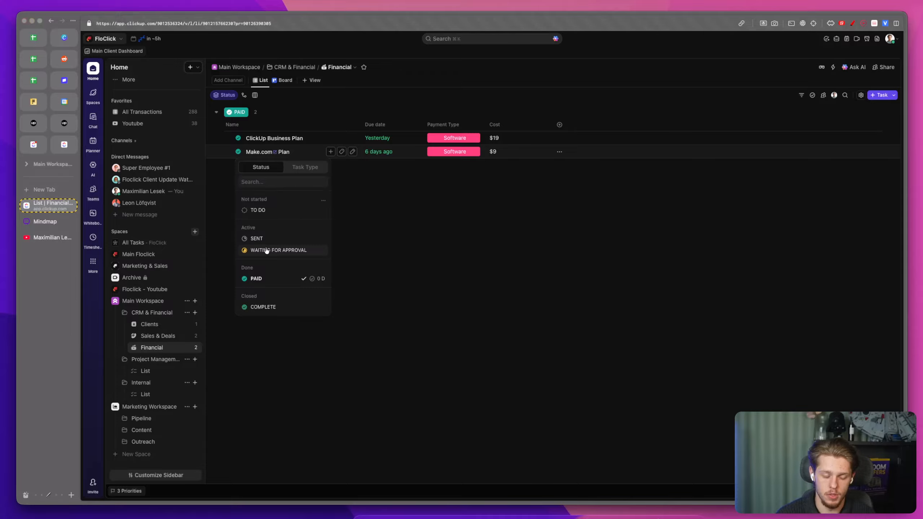
{"action": "left_click", "coordinate": [238, 197]}
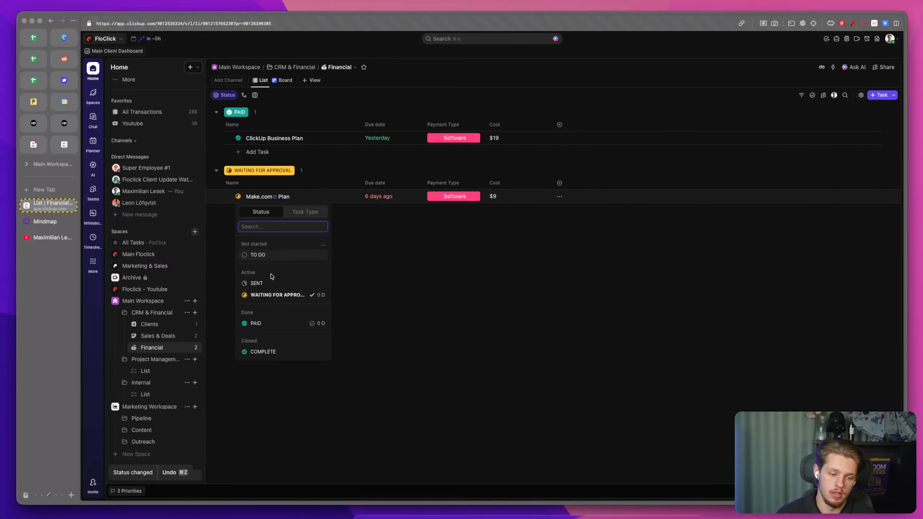
{"action": "left_click", "coordinate": [277, 255]}
{"action": "left_click", "coordinate": [382, 196]}
{"action": "left_click", "coordinate": [383, 198]}
{"action": "left_click", "coordinate": [383, 198]}
{"action": "left_click", "coordinate": [498, 286]}
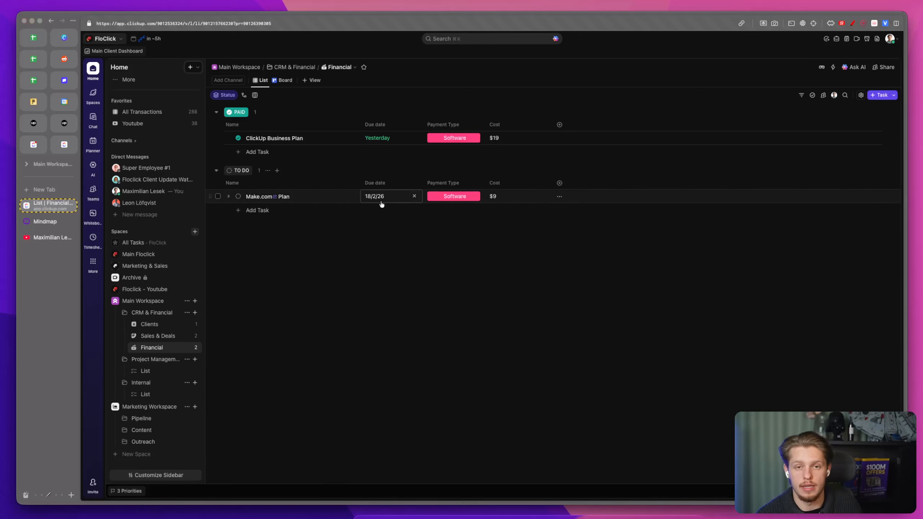
{"action": "left_click", "coordinate": [156, 372]}
{"action": "left_click", "coordinate": [186, 371]}
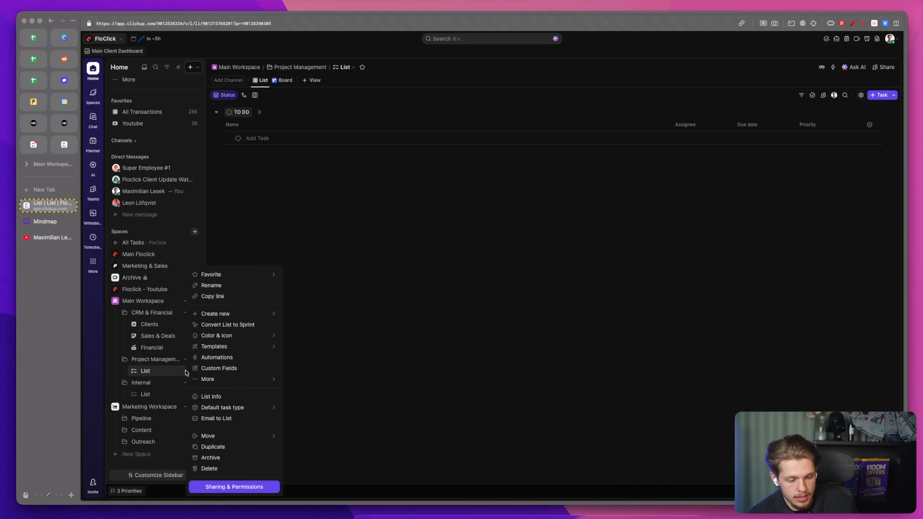
{"action": "scroll", "coordinate": [167, 371], "scroll_direction": "up", "scroll_amount": 1}
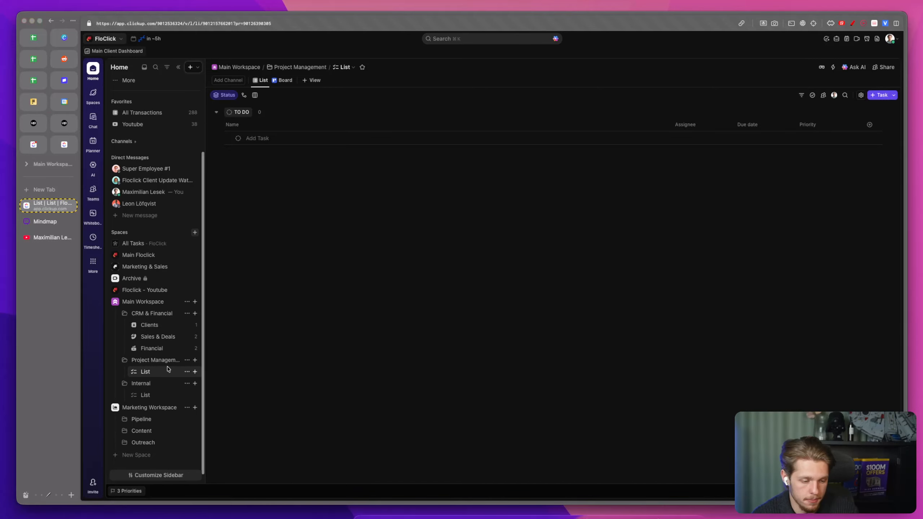
{"action": "left_click", "coordinate": [184, 379]}
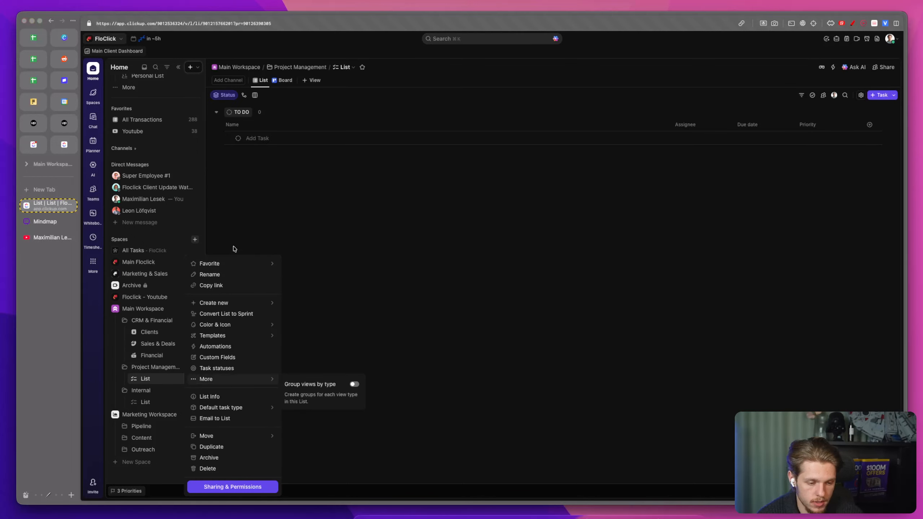
{"action": "left_click", "coordinate": [211, 274]}
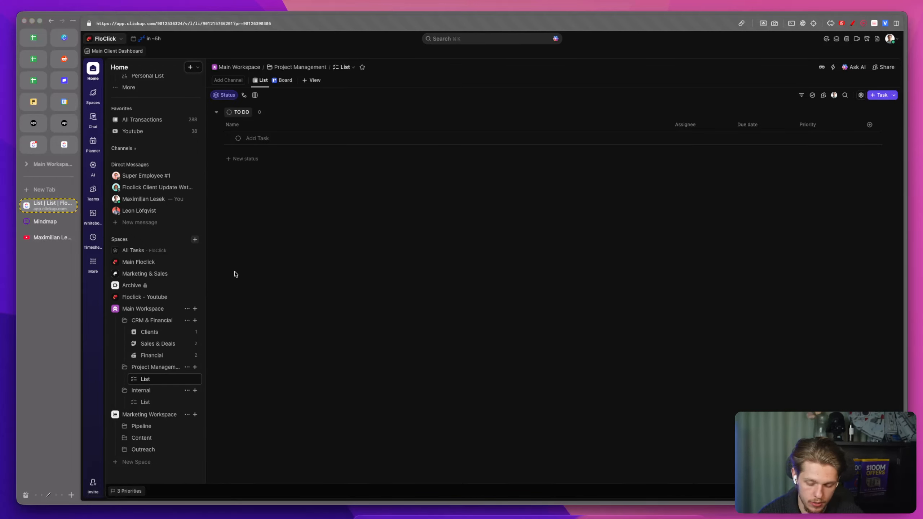
{"action": "left_click", "coordinate": [324, 319]}
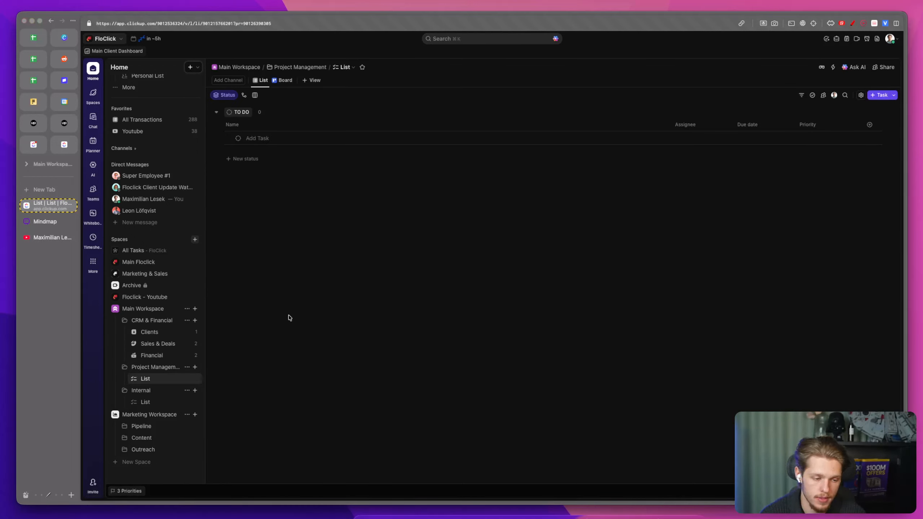
Step: Examine the lists inside the Floclick - Youtube space's Project Management folder
{"action": "left_click", "coordinate": [115, 298]}
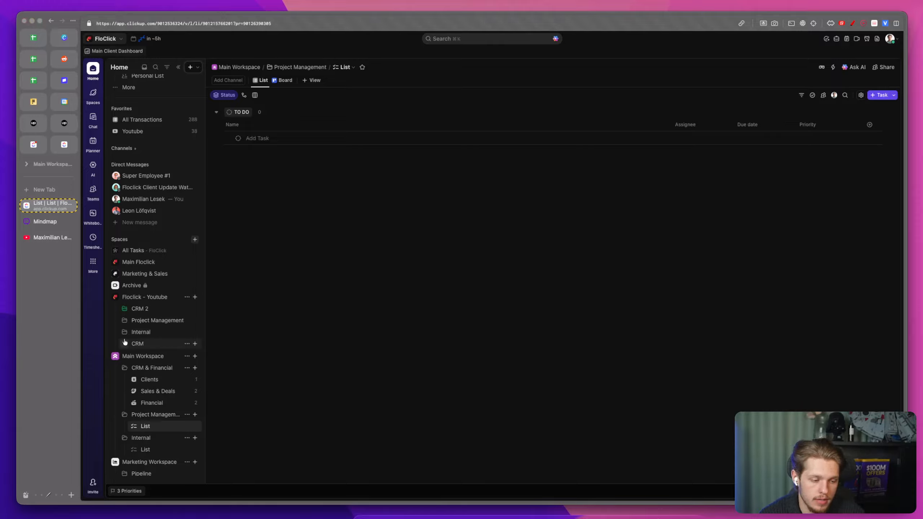
{"action": "left_click", "coordinate": [126, 320]}
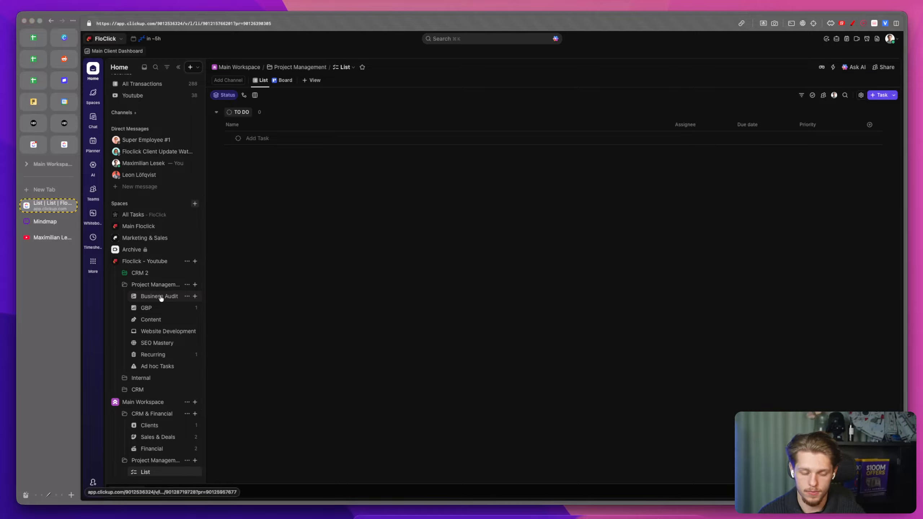
{"action": "key", "text": "ctrl+a"}
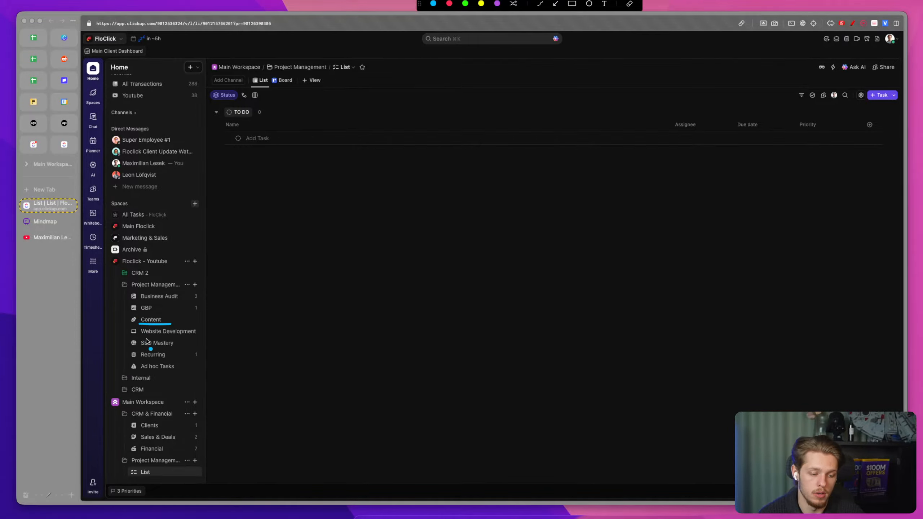
{"action": "left_click_drag", "start_coordinate": [140, 338], "coordinate": [188, 339]}
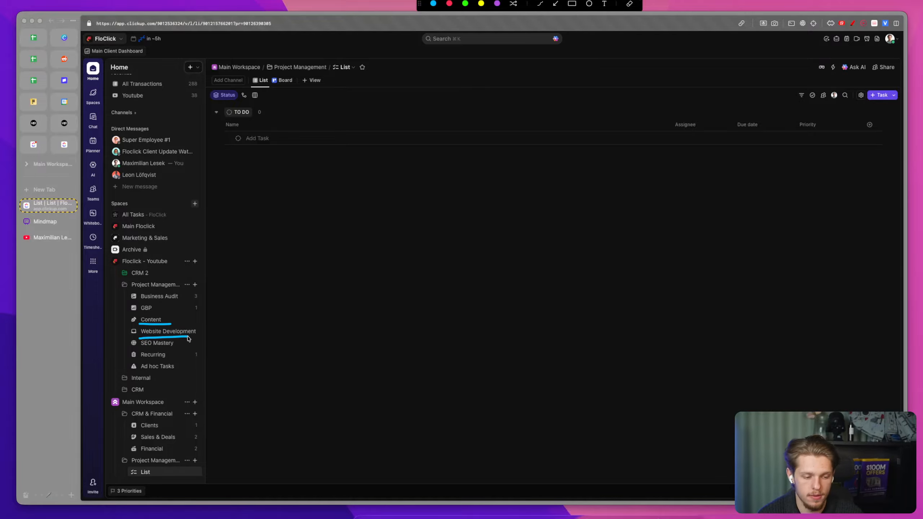
{"action": "key", "text": "Escape"}
{"action": "scroll", "coordinate": [180, 345], "scroll_direction": "down", "scroll_amount": 3}
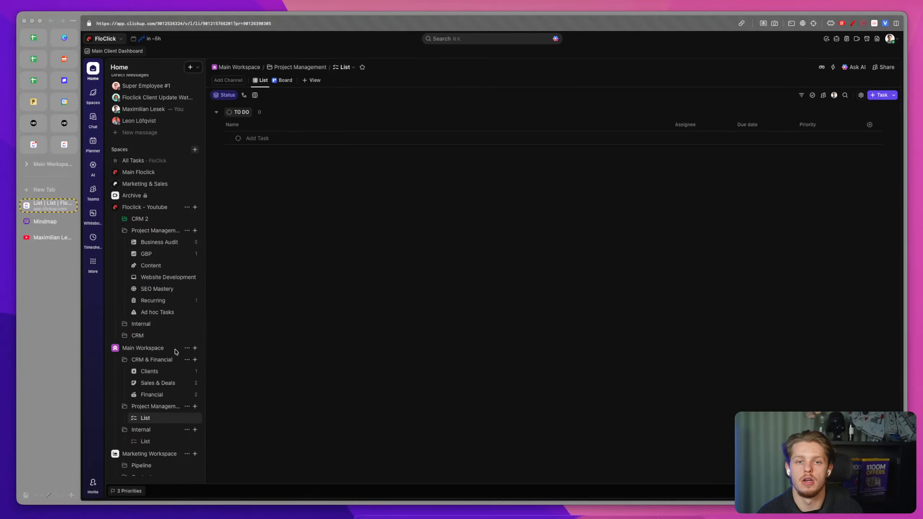
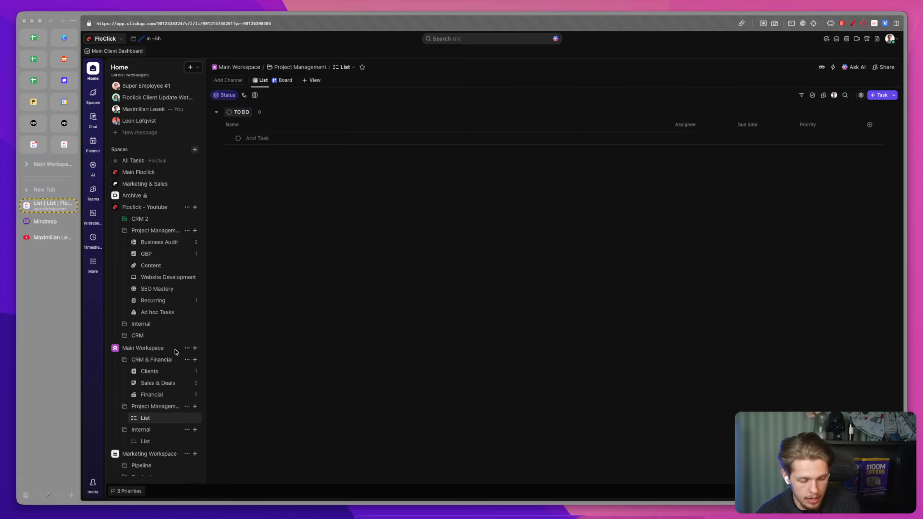
{"action": "left_click", "coordinate": [195, 407]}
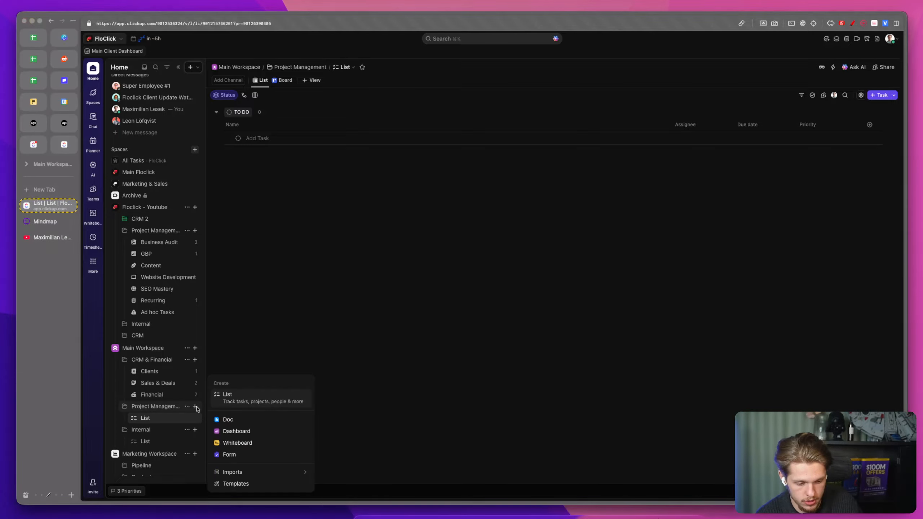
{"action": "left_click", "coordinate": [196, 407]}
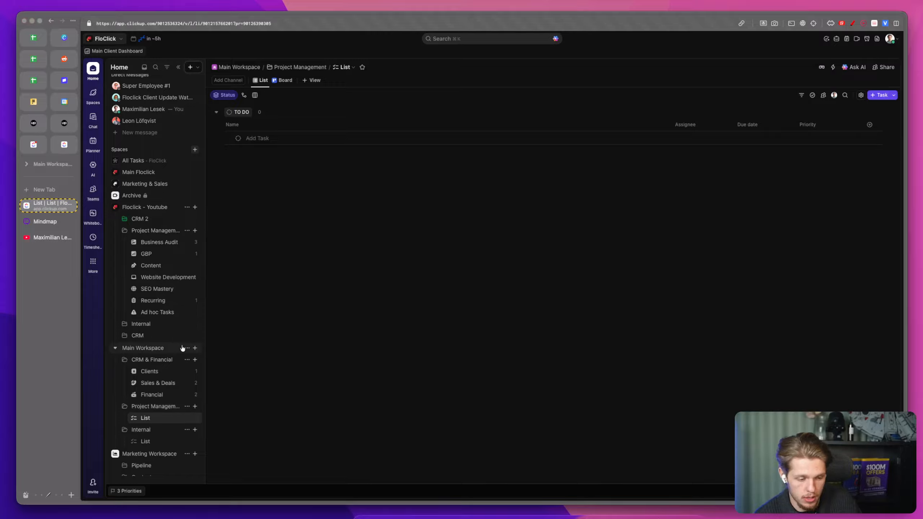
{"action": "scroll", "coordinate": [174, 385], "scroll_direction": "down", "scroll_amount": 3}
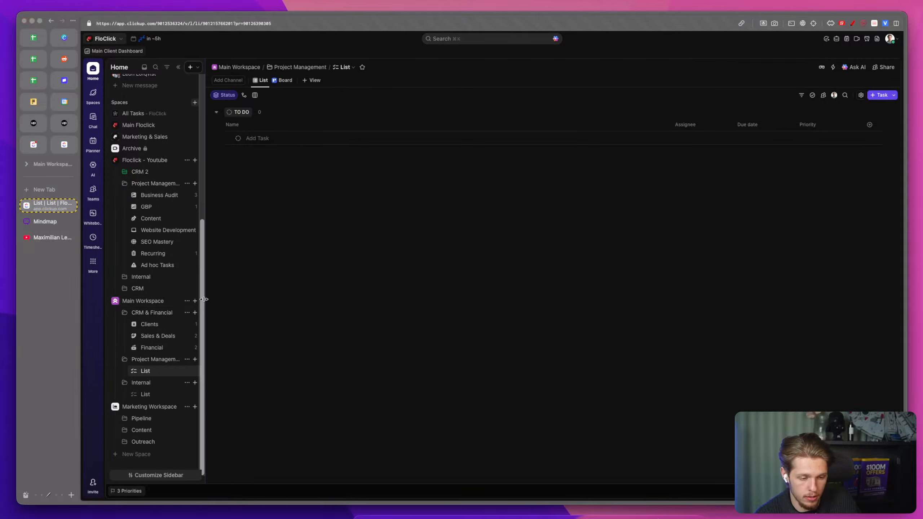
{"action": "left_click", "coordinate": [158, 453]}
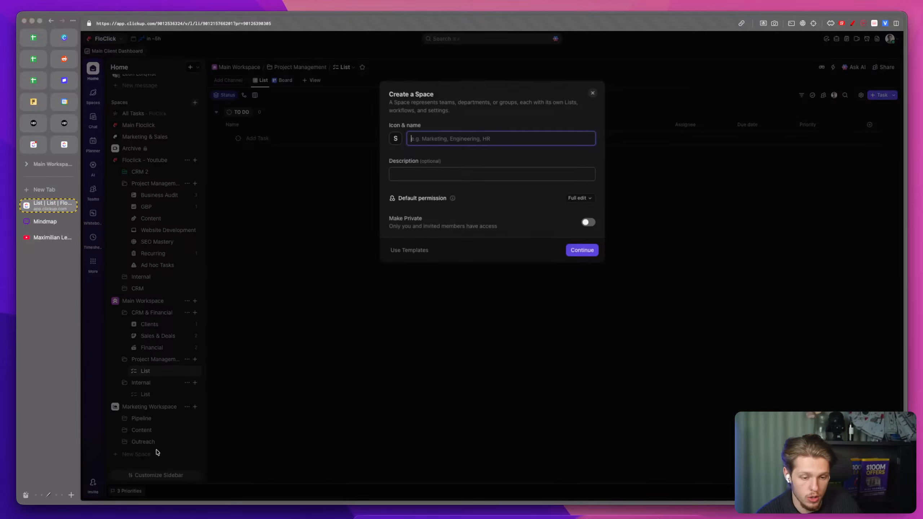
{"action": "left_click", "coordinate": [312, 403]}
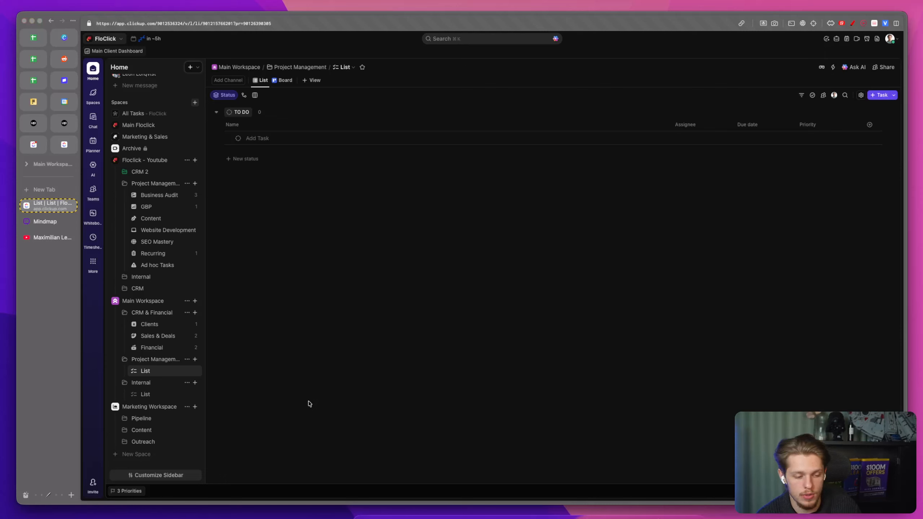
Step: Rename the list in Main Workspace's Project Management folder to Client To Do
{"action": "left_click", "coordinate": [187, 370]}
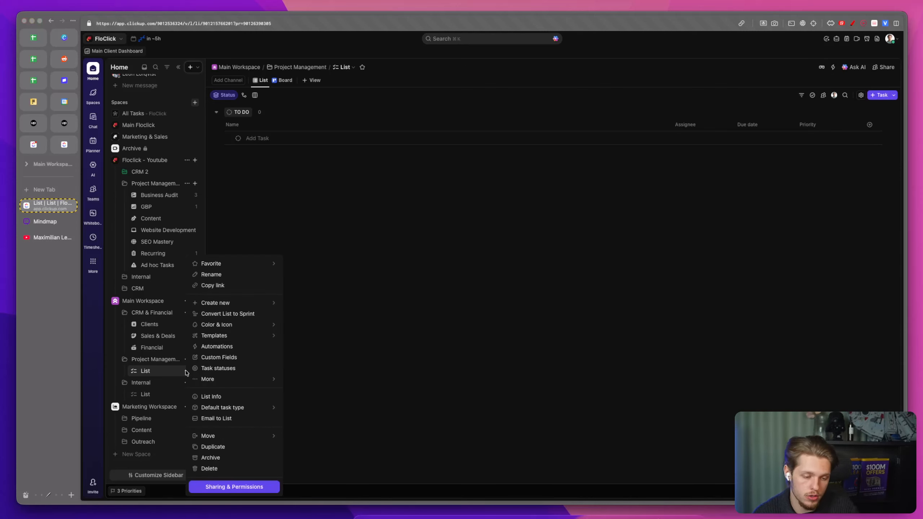
{"action": "left_click", "coordinate": [220, 274]}
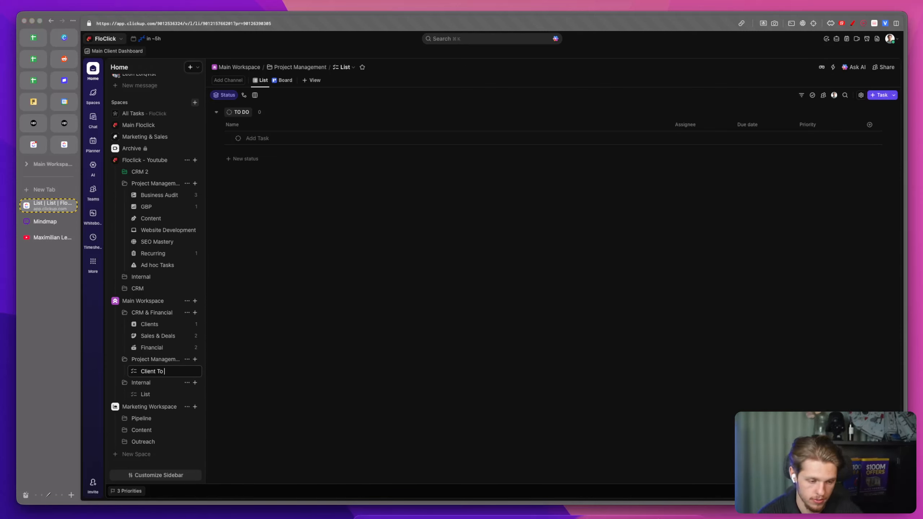
{"action": "type", "text": "Client To Do"}
{"action": "key", "text": "Return"}
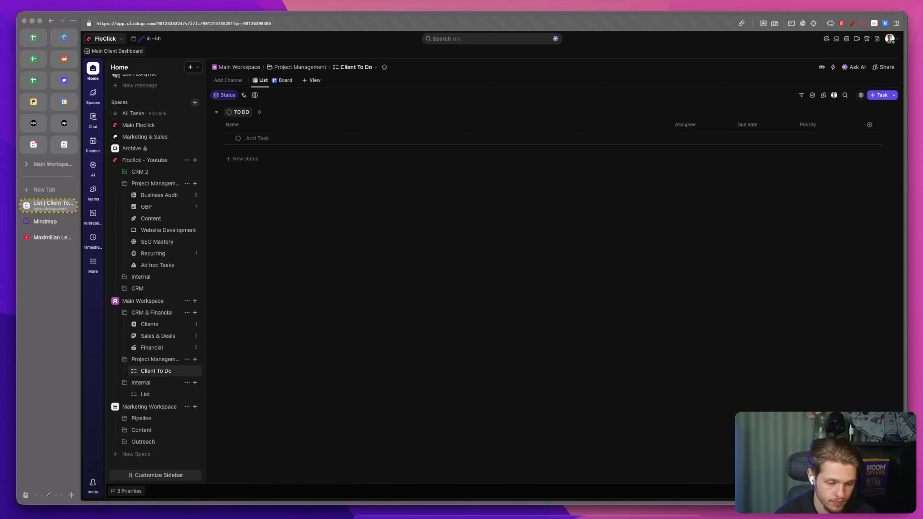
Step: Change the Client To Do list's icon and open a new task entry in it
{"action": "left_click", "coordinate": [134, 371]}
{"action": "left_click", "coordinate": [163, 396]}
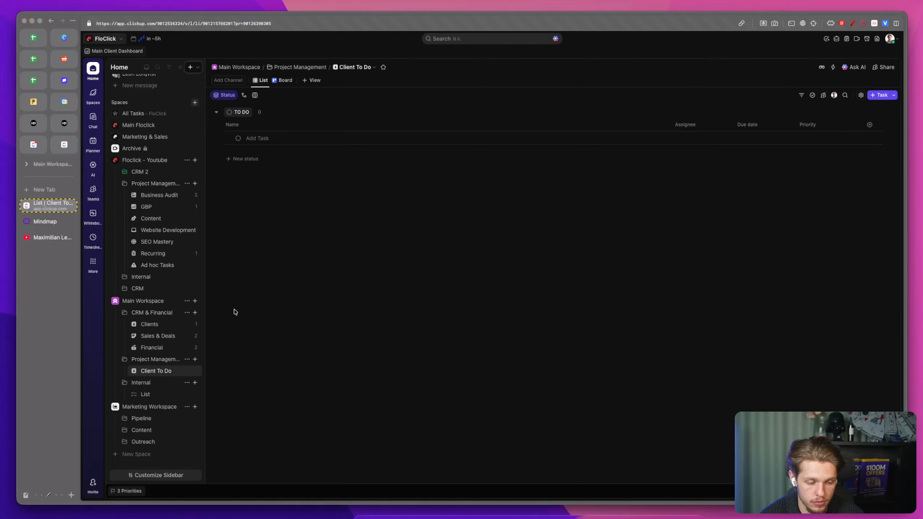
{"action": "left_click", "coordinate": [250, 139]}
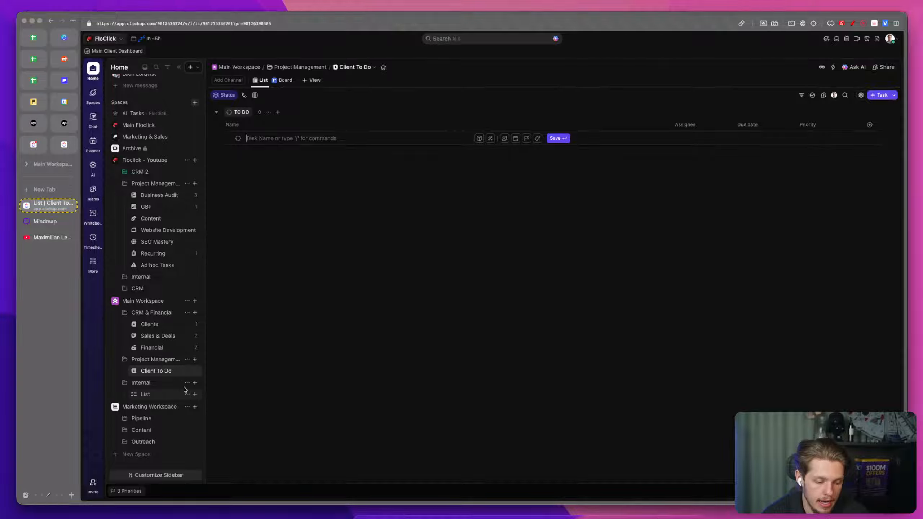
{"action": "right_click", "coordinate": [184, 373]}
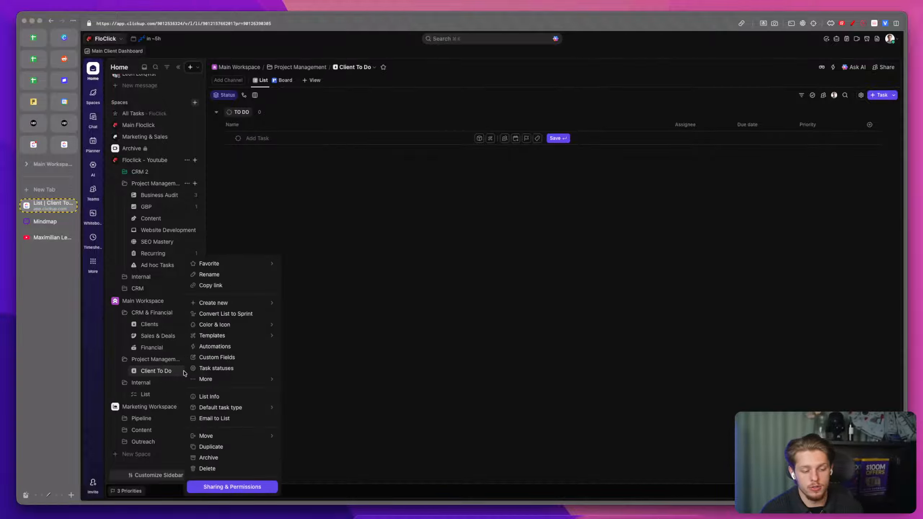
{"action": "left_click", "coordinate": [416, 339]}
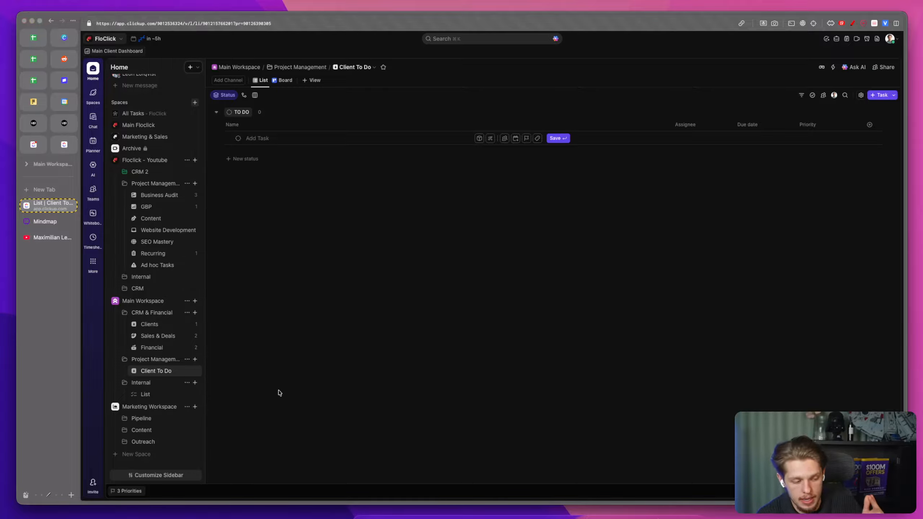
{"action": "left_click", "coordinate": [187, 370]}
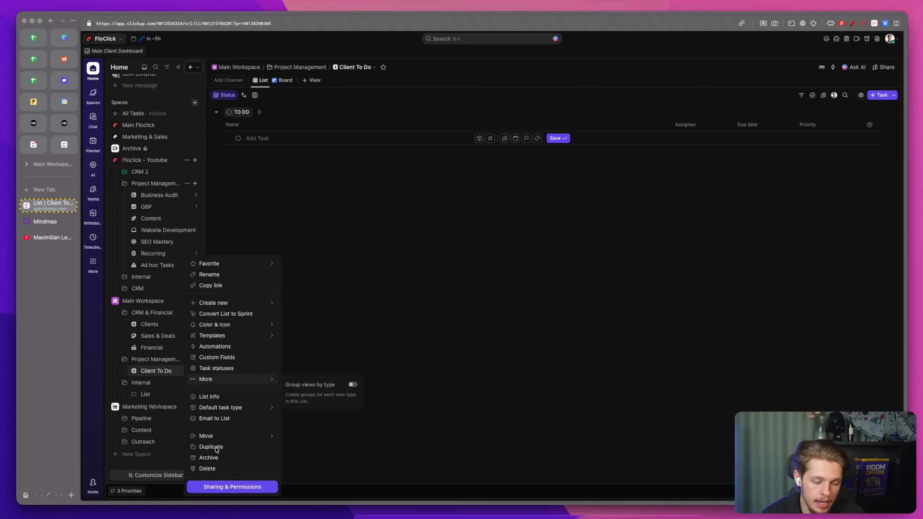
{"action": "left_click", "coordinate": [211, 471]}
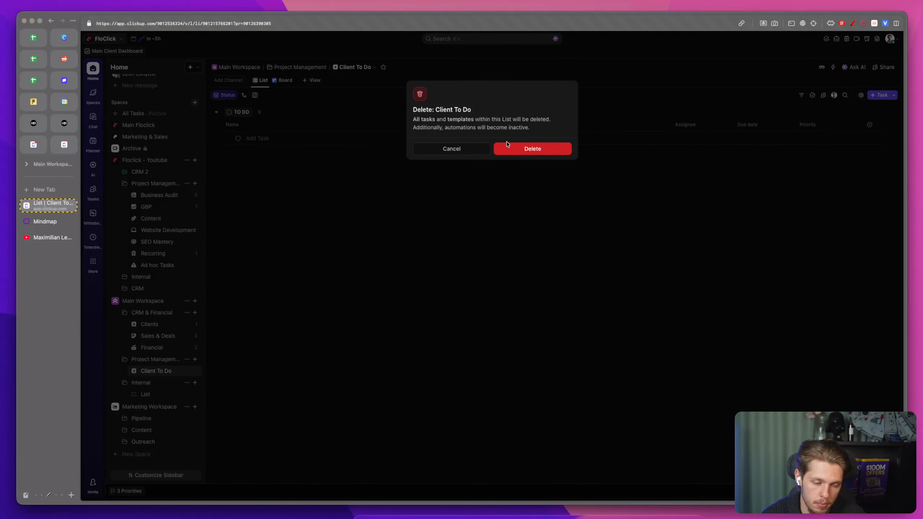
{"action": "left_click", "coordinate": [472, 147]}
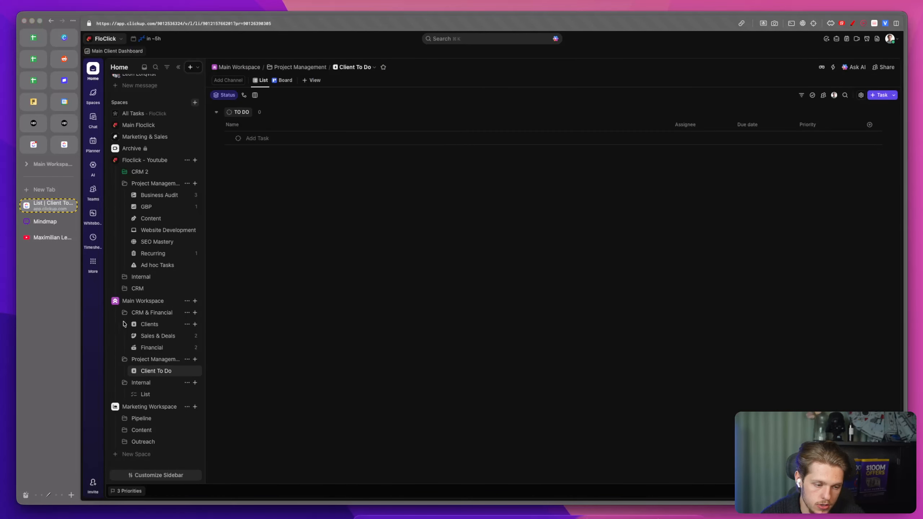
Step: Collapse the CRM & Financial folder and move it into the Marketing Workspace space
{"action": "left_click", "coordinate": [124, 382]}
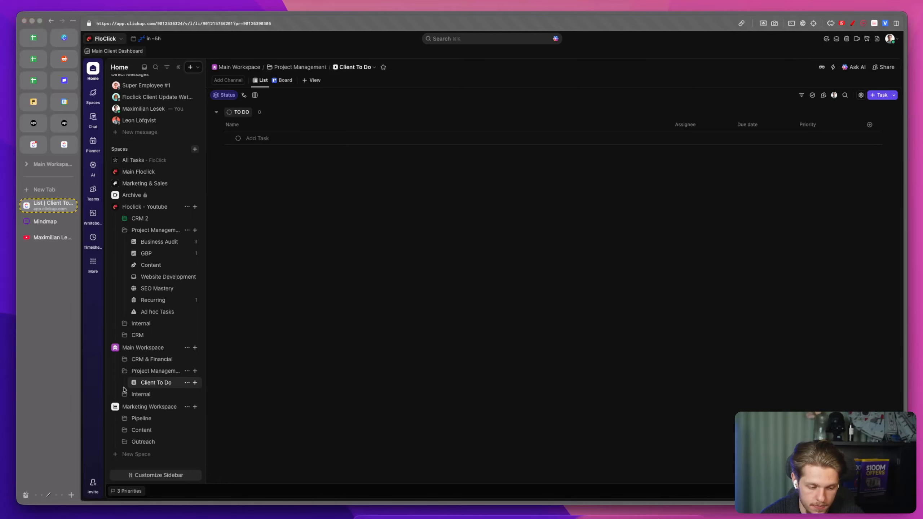
{"action": "left_click_drag", "start_coordinate": [153, 364], "coordinate": [170, 416]}
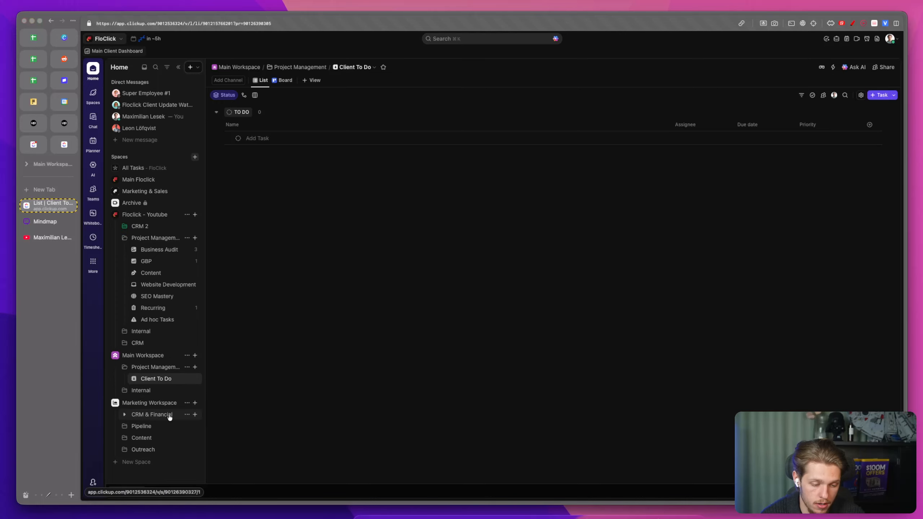
Step: Delete the Project Management folder from Main Workspace
{"action": "scroll", "coordinate": [160, 370], "scroll_direction": "up", "scroll_amount": 1}
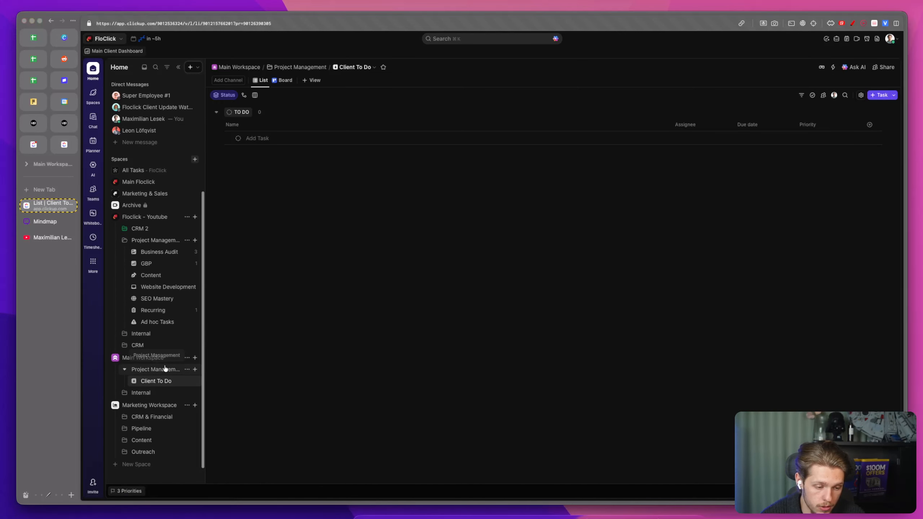
{"action": "left_click", "coordinate": [187, 369]}
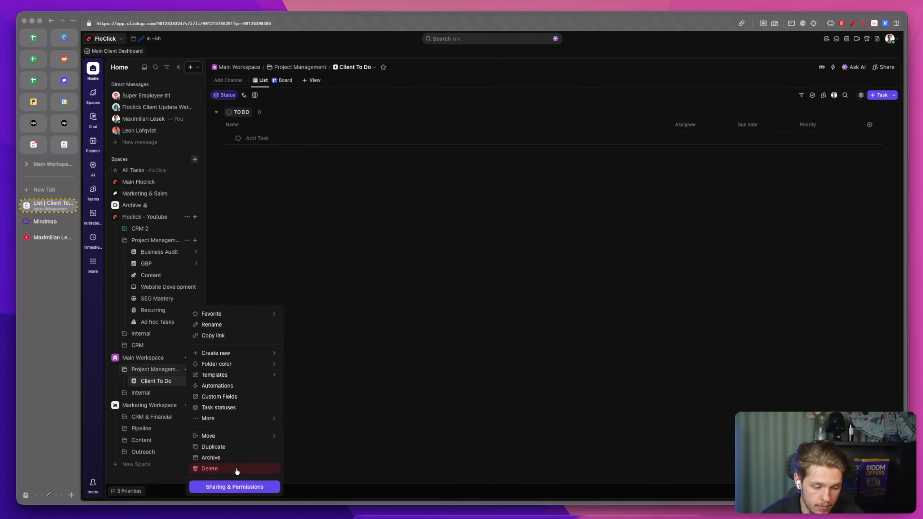
{"action": "left_click", "coordinate": [236, 472]}
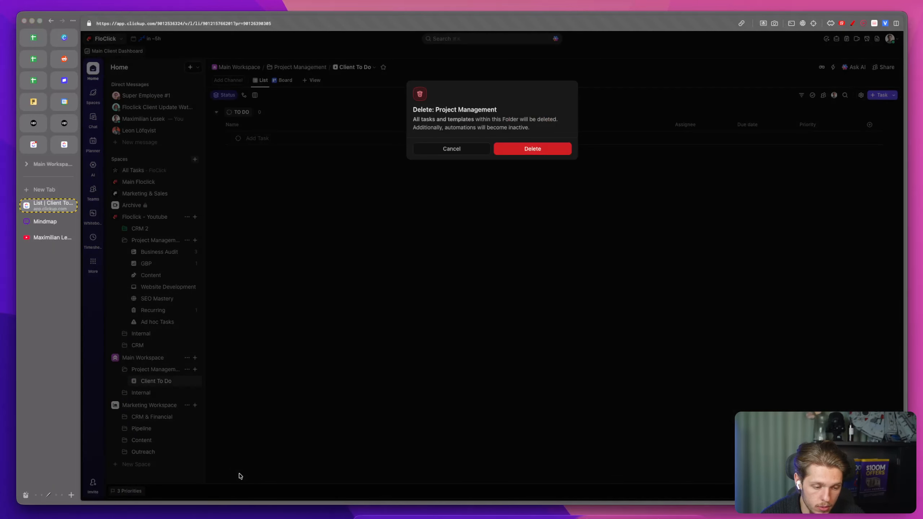
{"action": "left_click", "coordinate": [531, 150]}
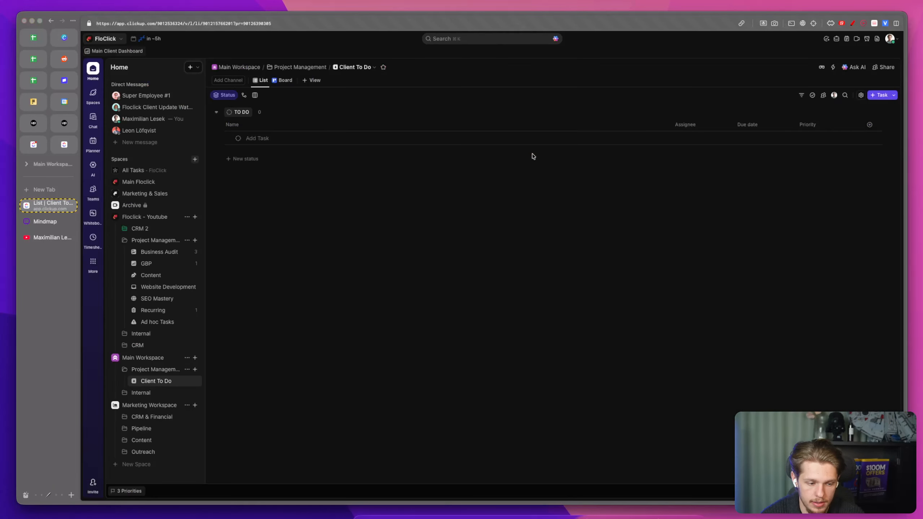
Step: Create a folder named Organic Content in Main Workspace
{"action": "left_click", "coordinate": [195, 360]}
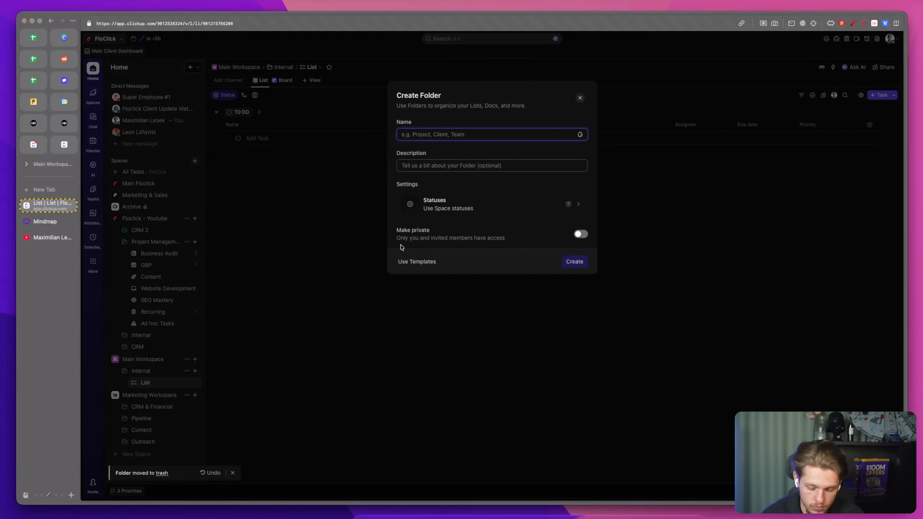
{"action": "type", "text": "Organic Content"}
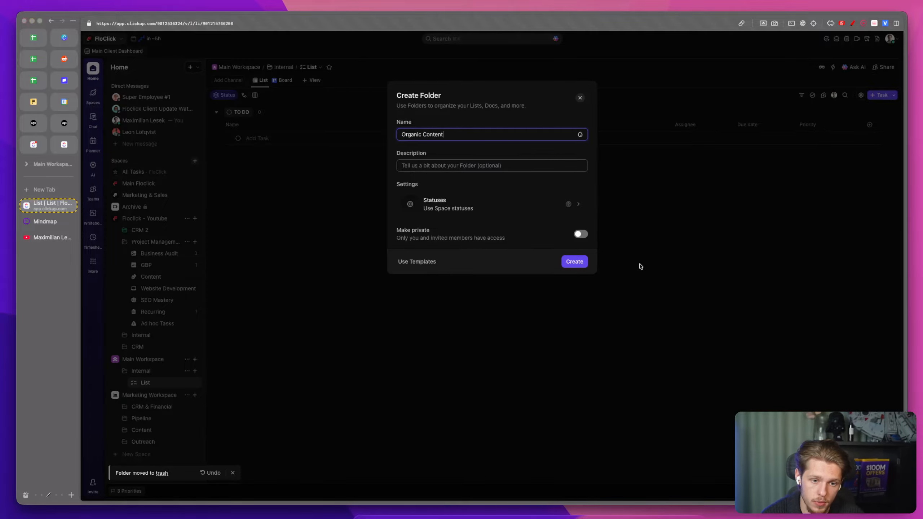
{"action": "left_click", "coordinate": [575, 262]}
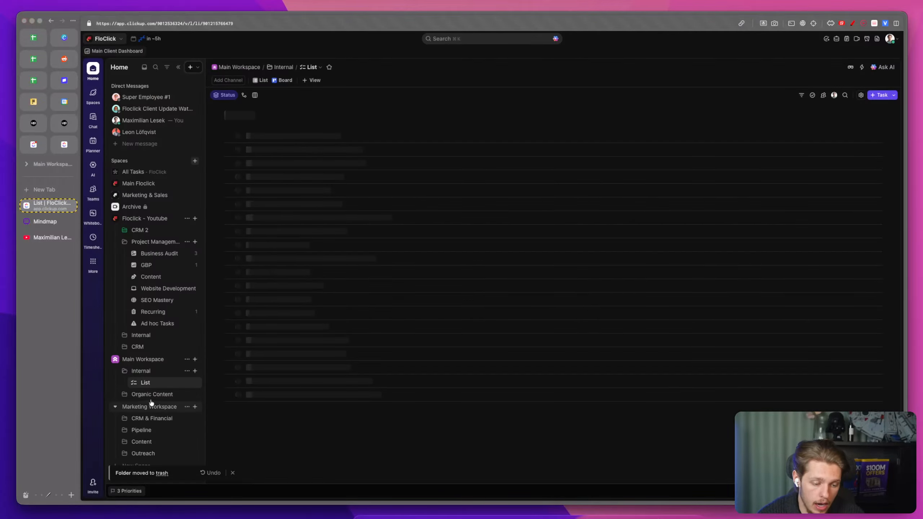
Step: Create a folder named Paid Content in Main Workspace
{"action": "left_click", "coordinate": [195, 360]}
{"action": "left_click", "coordinate": [231, 383]}
{"action": "type", "text": "Faid Co"}
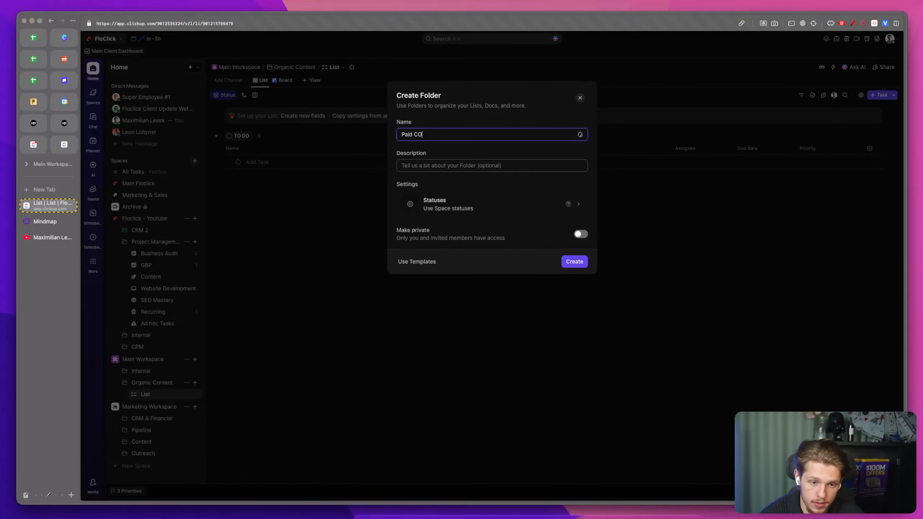
{"action": "type", "text": "ntent"}
{"action": "key", "text": "Return"}
Step: Create a folder named Website Development in Main Workspace
{"action": "left_click", "coordinate": [195, 362]}
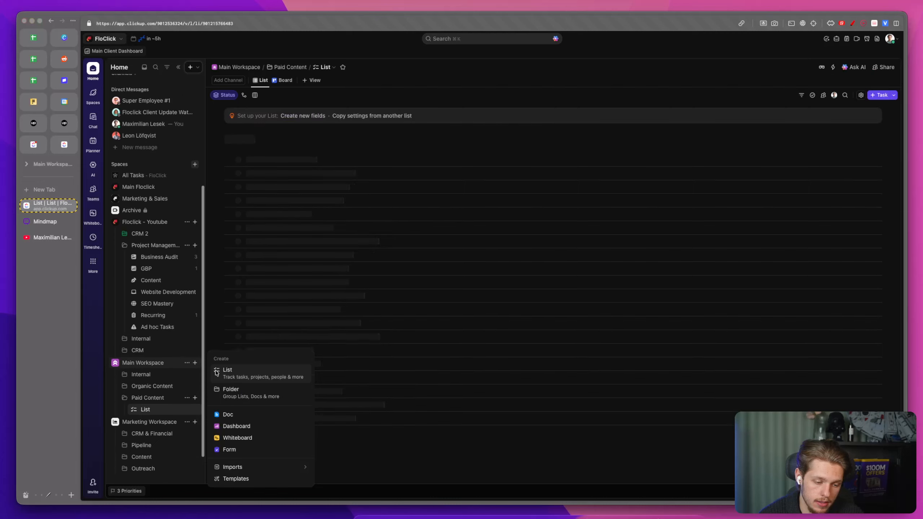
{"action": "left_click", "coordinate": [225, 385]}
{"action": "type", "text": "Web"}
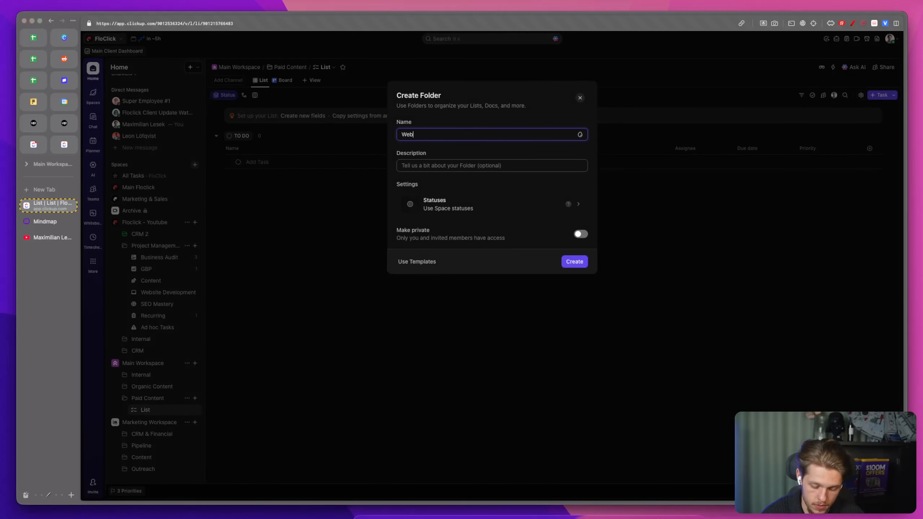
{"action": "type", "text": "site Development"}
{"action": "left_click", "coordinate": [572, 267]}
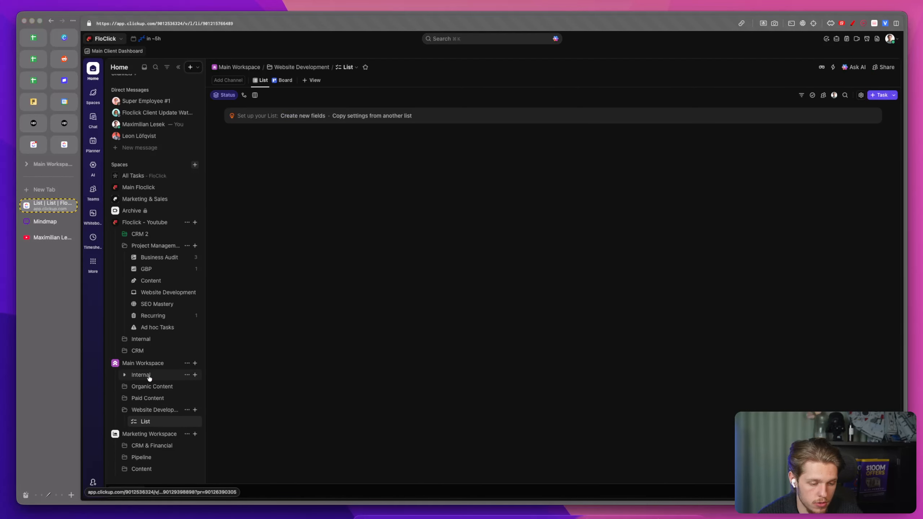
Step: Move the Internal folder to the end of Main Workspace
{"action": "left_click_drag", "start_coordinate": [150, 378], "coordinate": [160, 420]}
Step: Rename the list inside the Organic Content folder to Content List
{"action": "left_click", "coordinate": [138, 378]}
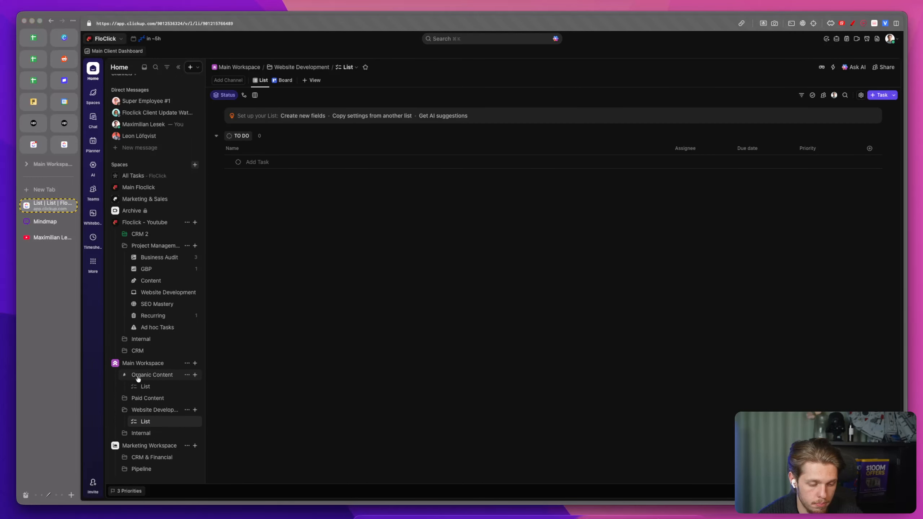
{"action": "left_click", "coordinate": [186, 386]}
{"action": "left_click", "coordinate": [227, 275]}
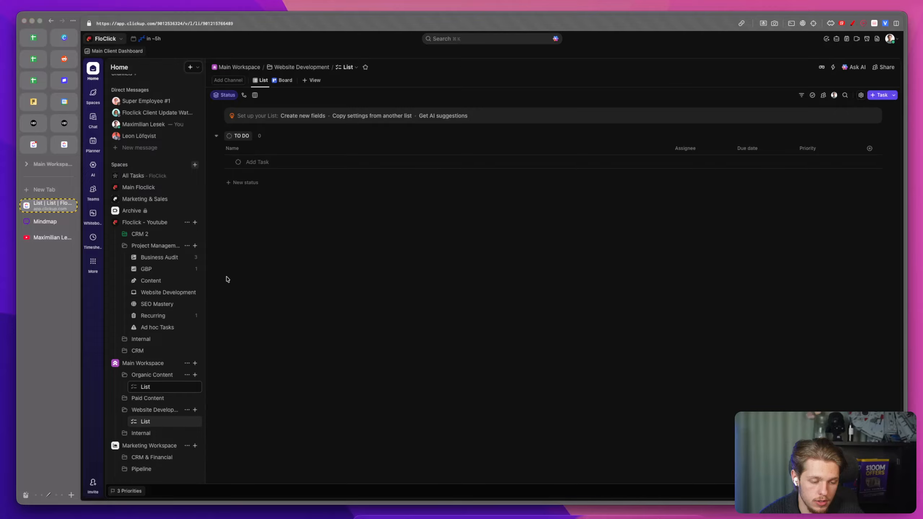
{"action": "type", "text": "Ac"}
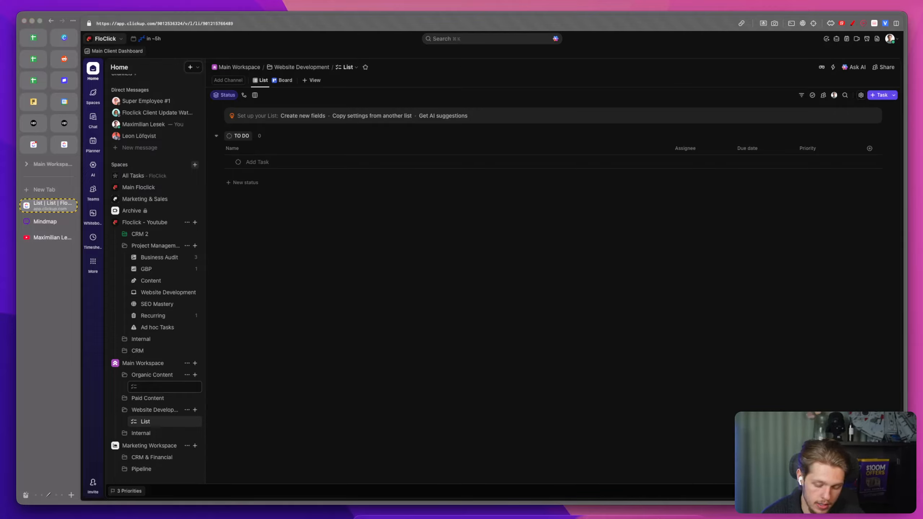
{"action": "key", "text": "BackSpace"}
{"action": "key", "text": "BackSpace"}
{"action": "key", "text": "BackSpace"}
{"action": "key", "text": "BackSpace"}
{"action": "key", "text": "BackSpace"}
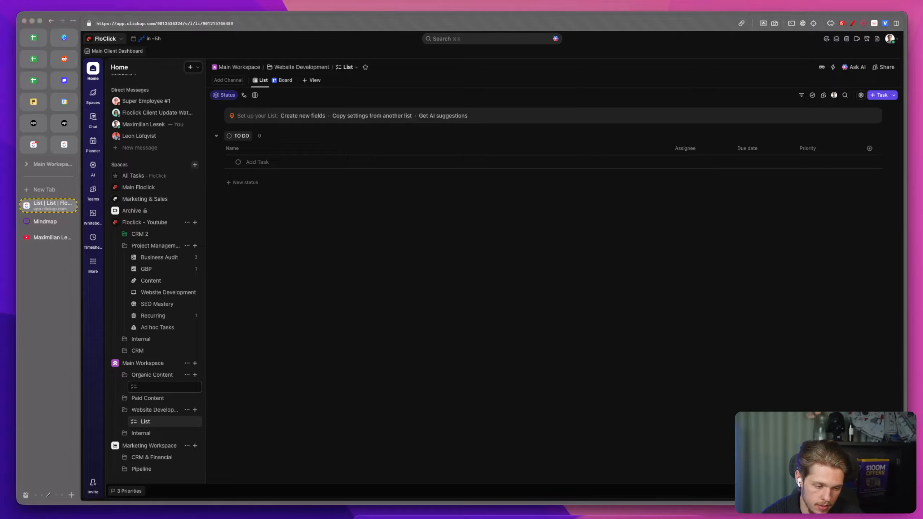
{"action": "type", "text": "Content List"}
{"action": "key", "text": "Return"}
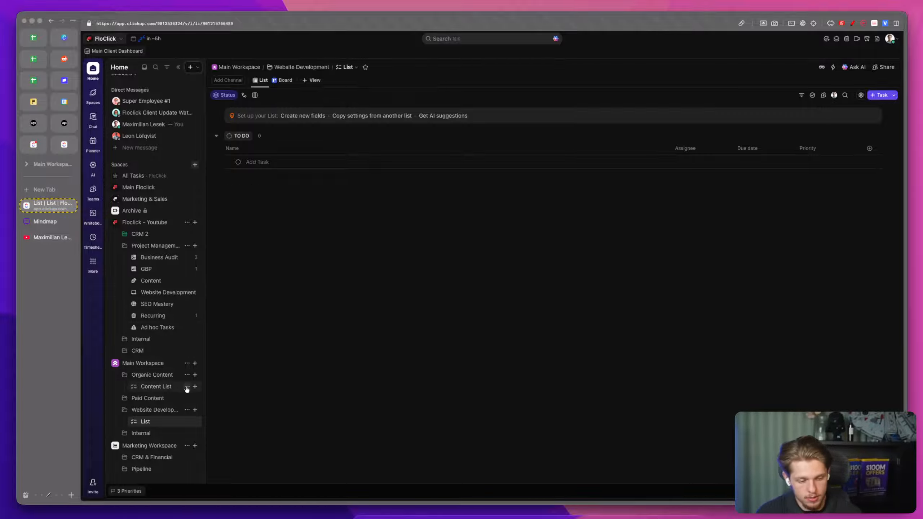
Step: Expand the Paid Content folder to show its list
{"action": "left_click", "coordinate": [186, 387]}
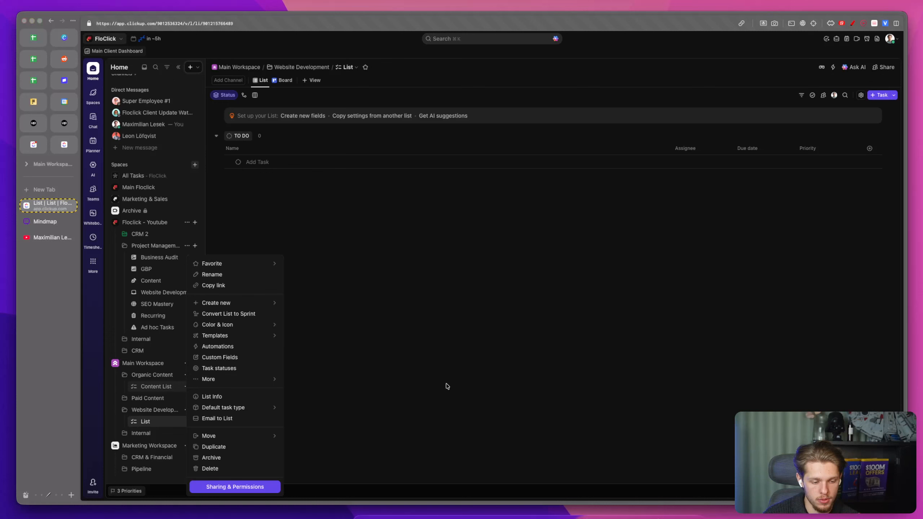
{"action": "left_click", "coordinate": [124, 399]}
{"action": "left_click", "coordinate": [124, 398]}
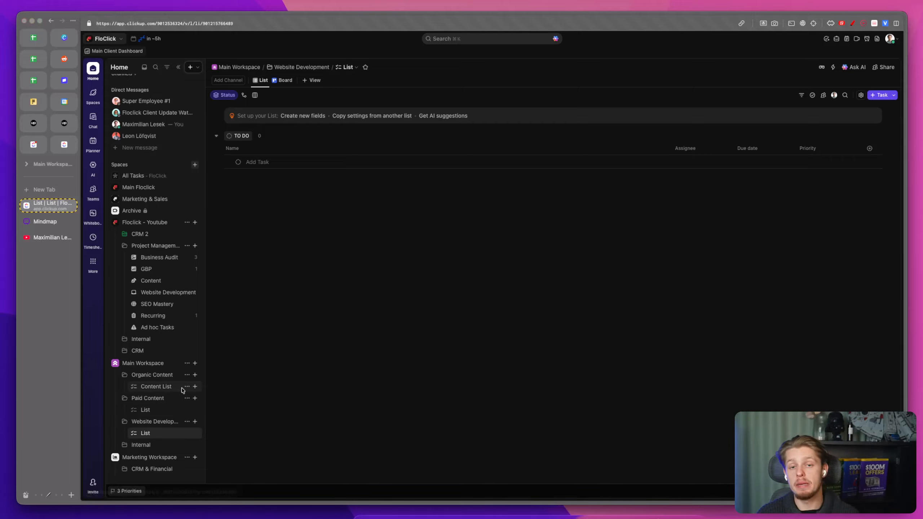
Step: Expand the Content and Outreach folders in Marketing Workspace to show their lists
{"action": "scroll", "coordinate": [183, 390], "scroll_direction": "down", "scroll_amount": 3}
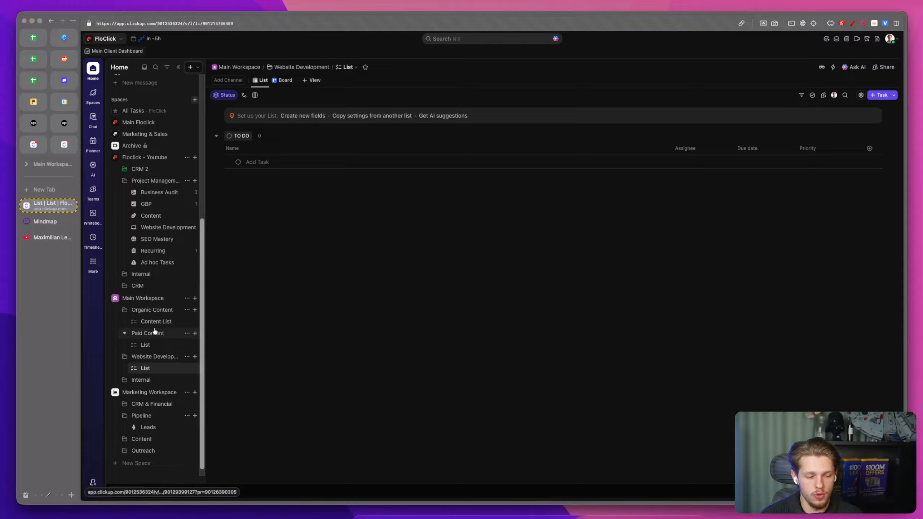
{"action": "scroll", "coordinate": [143, 319], "scroll_direction": "down", "scroll_amount": 1}
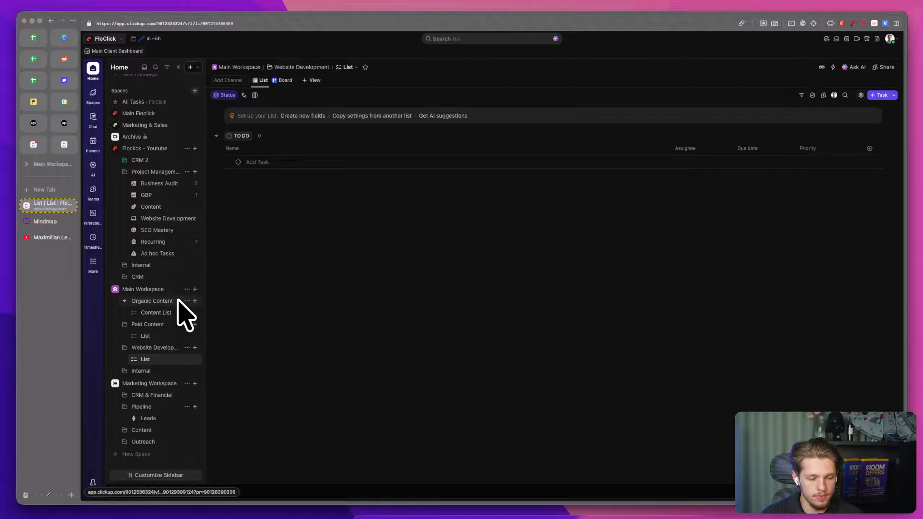
{"action": "left_click", "coordinate": [160, 422]}
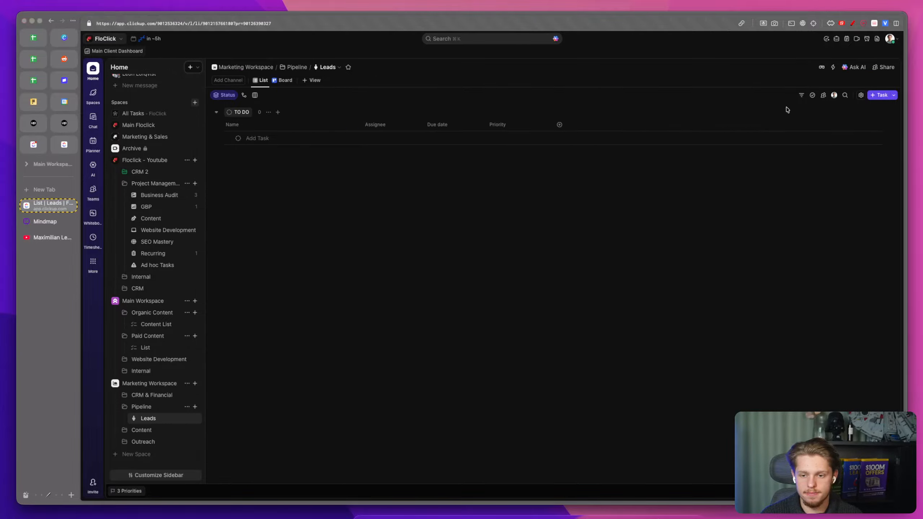
{"action": "left_click", "coordinate": [124, 430]}
{"action": "left_click", "coordinate": [126, 453]}
{"action": "scroll", "coordinate": [127, 453], "scroll_direction": "down", "scroll_amount": 1}
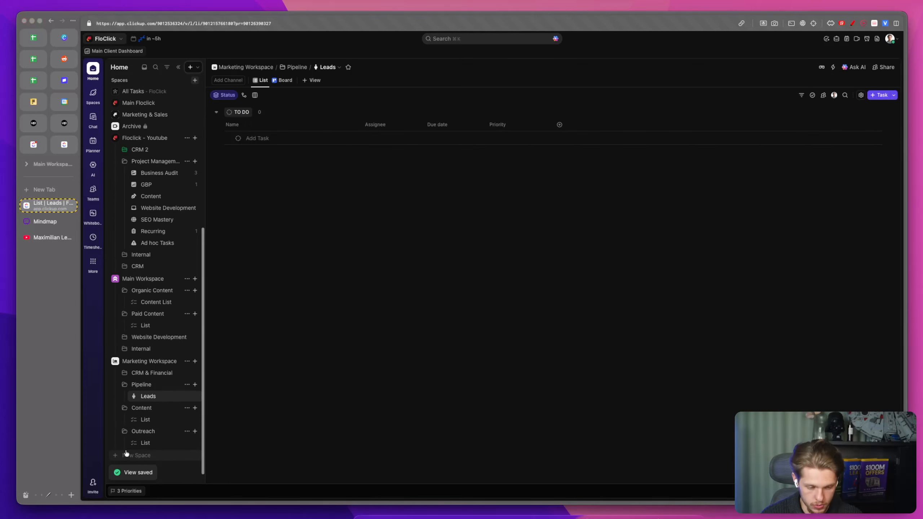
Step: Rename the list inside the Content folder to Youtube
{"action": "left_click", "coordinate": [186, 419]}
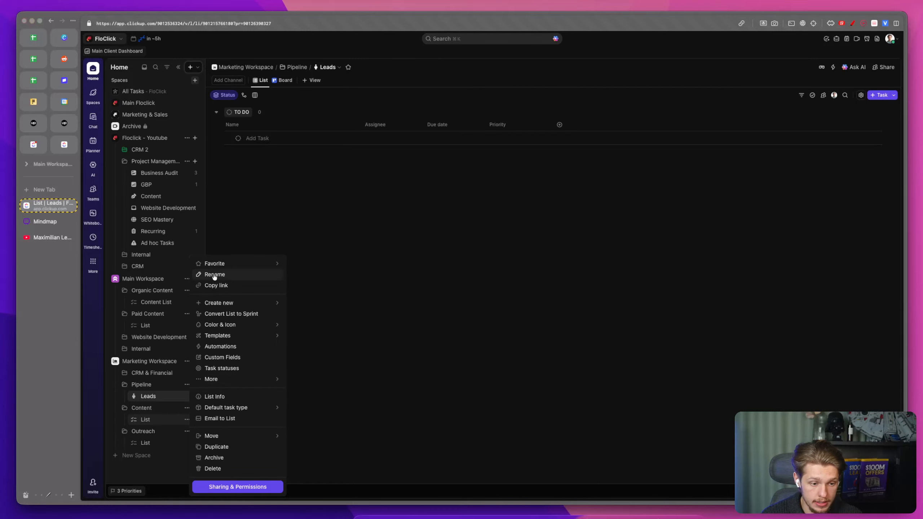
{"action": "left_click", "coordinate": [214, 275]}
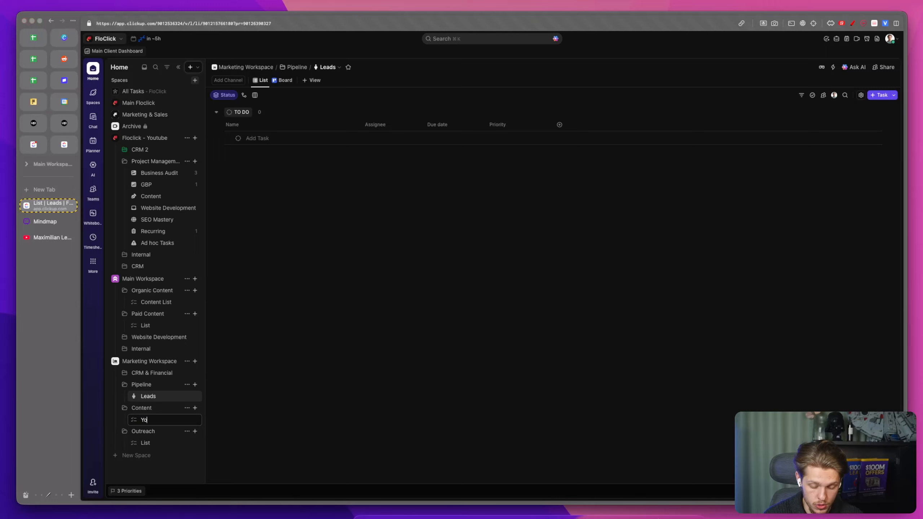
{"action": "type", "text": "Youtube"}
{"action": "key", "text": "Return"}
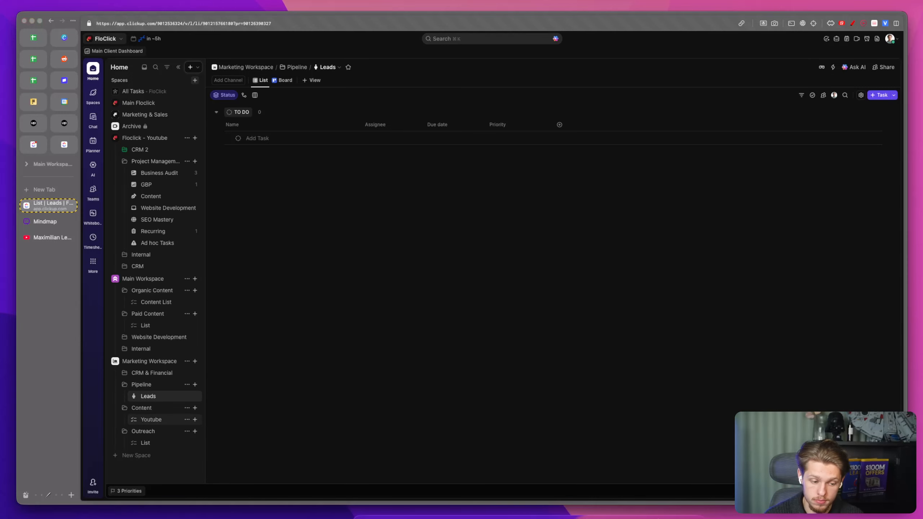
Step: Create a new list named Instagram in the Content folder
{"action": "left_click", "coordinate": [195, 408]}
{"action": "left_click", "coordinate": [229, 402]}
{"action": "type", "text": "Instagream"}
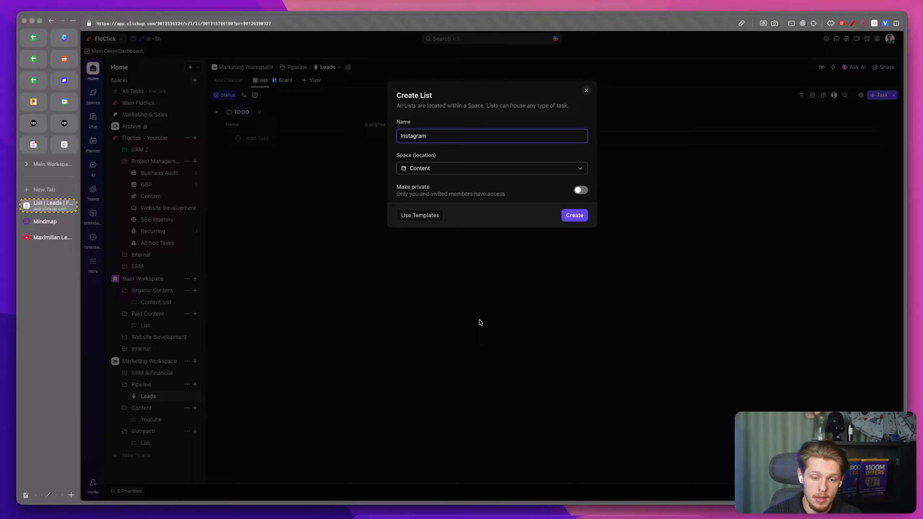
{"action": "left_click", "coordinate": [574, 215]}
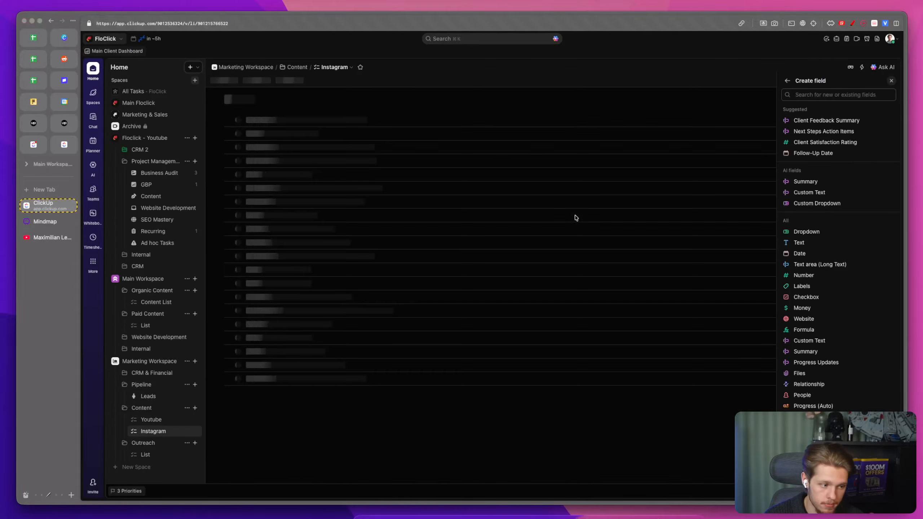
Step: Set a YouTube icon for the Youtube list
{"action": "left_click", "coordinate": [138, 420]}
{"action": "type", "text": "yout"}
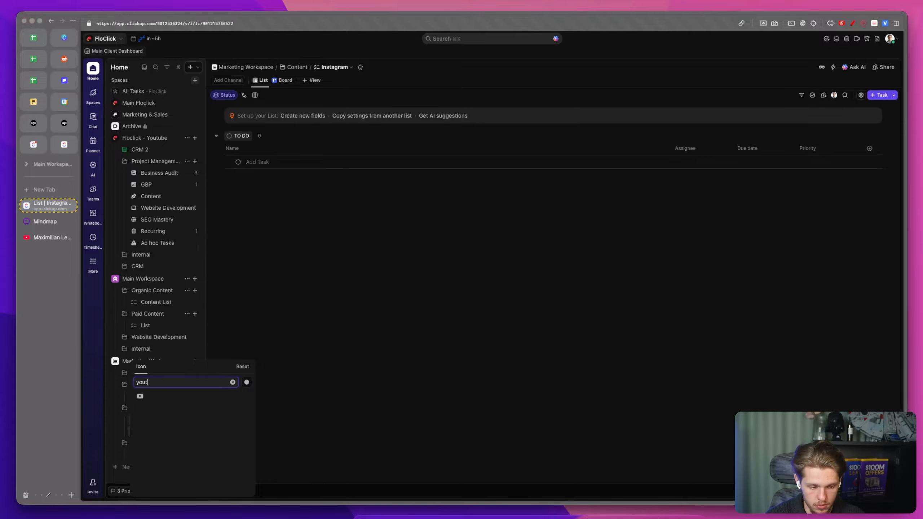
{"action": "left_click", "coordinate": [139, 396]}
Step: Set an Instagram icon for the Instagram list
{"action": "left_click", "coordinate": [138, 420]}
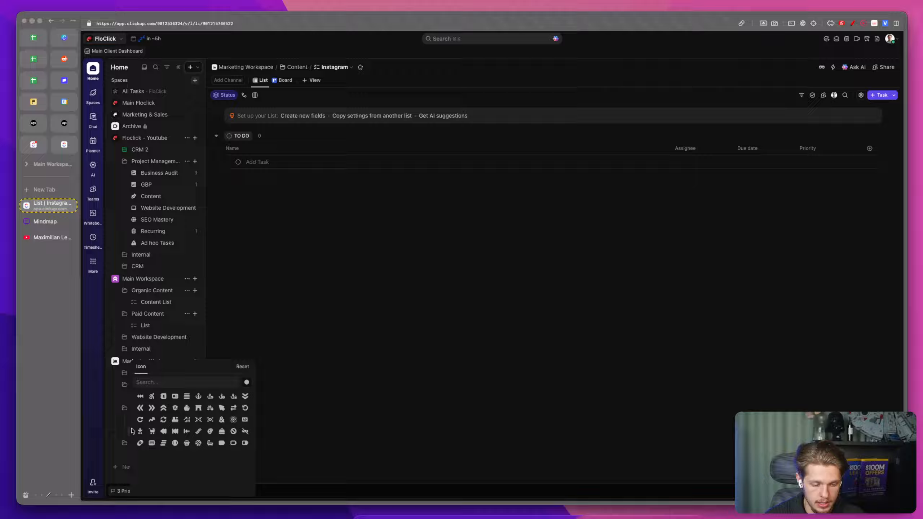
{"action": "type", "text": "isnta"}
{"action": "key", "text": "BackSpace"}
{"action": "key", "text": "BackSpace"}
{"action": "key", "text": "BackSpace"}
{"action": "key", "text": "BackSpace"}
{"action": "key", "text": "BackSpace"}
{"action": "type", "text": "inst"}
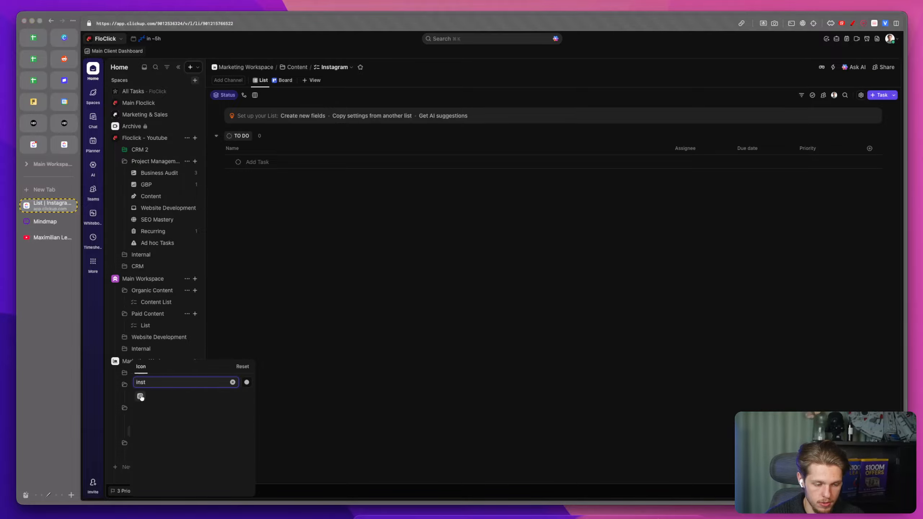
{"action": "left_click", "coordinate": [141, 396]}
Step: Open the Youtube list and narrow its Name column
{"action": "left_click", "coordinate": [159, 420]}
{"action": "left_click_drag", "start_coordinate": [685, 126], "coordinate": [332, 125]}
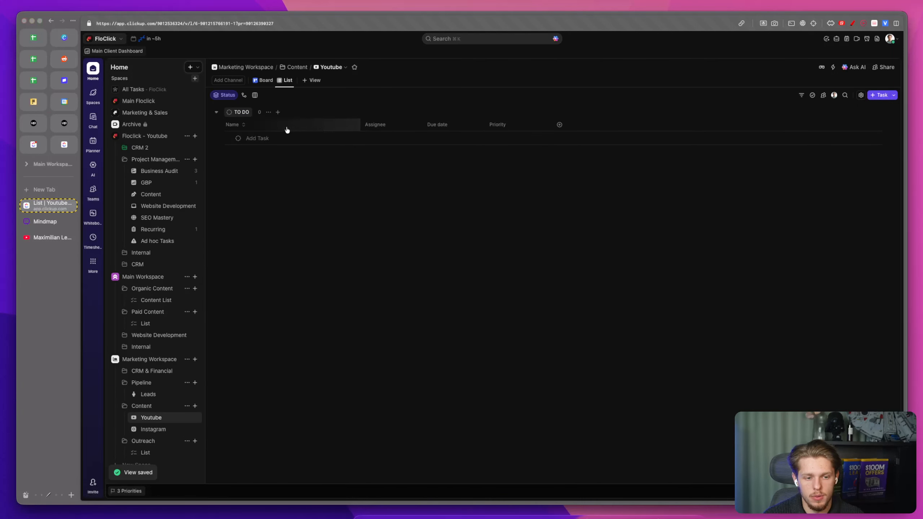
{"action": "left_click", "coordinate": [519, 124]}
{"action": "left_click", "coordinate": [352, 153]}
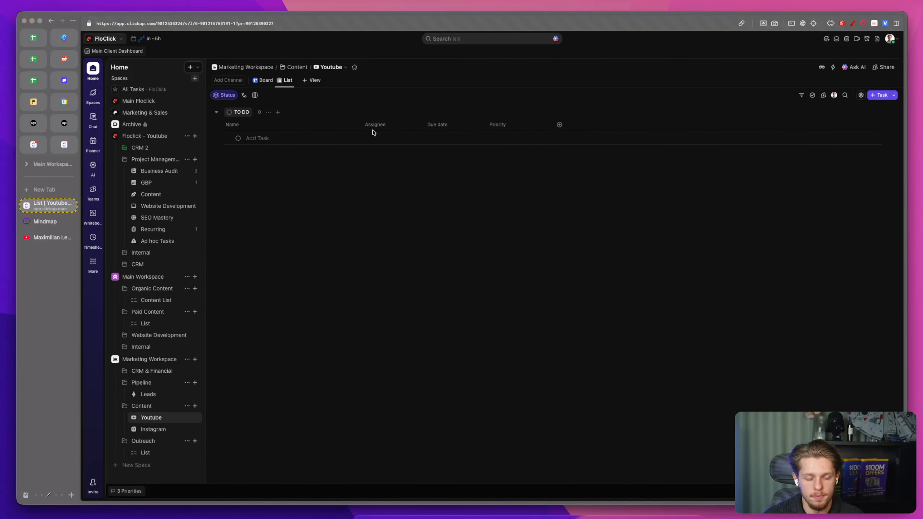
Step: Add a task named How To Build a full ClickUp System to the Youtube list and assign it to yourself
{"action": "left_click", "coordinate": [265, 138]}
{"action": "type", "text": "H"}
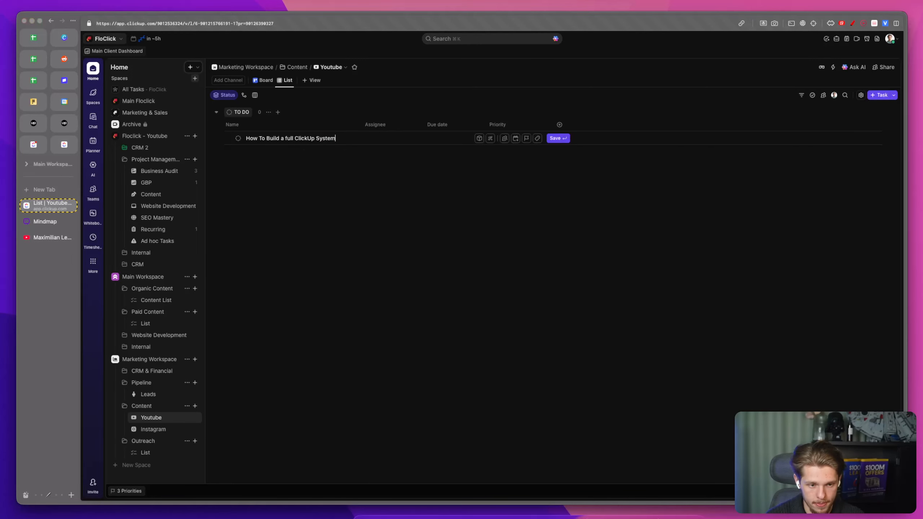
{"action": "key", "text": "Return"}
{"action": "left_click", "coordinate": [382, 137]}
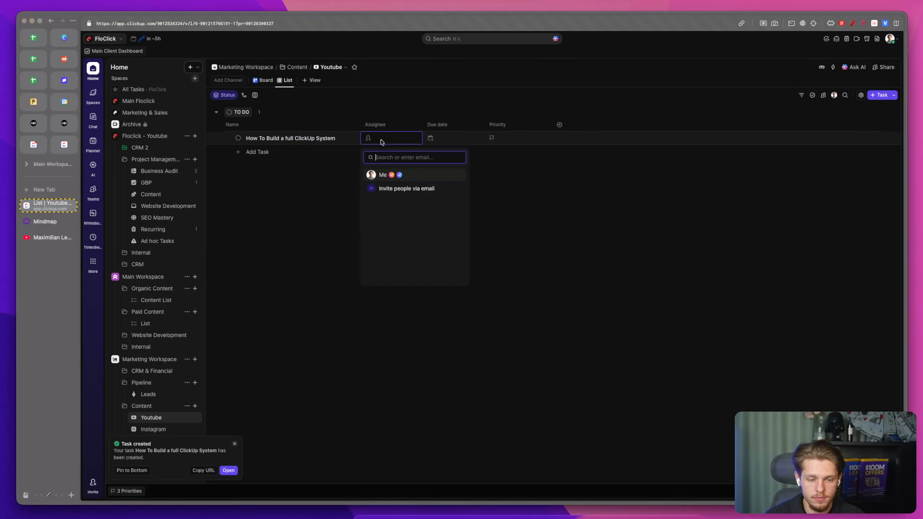
{"action": "left_click", "coordinate": [419, 180]}
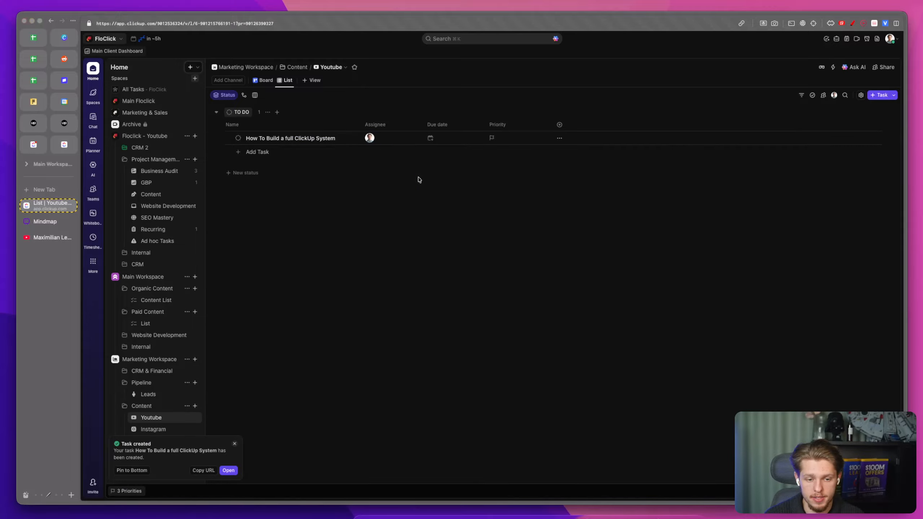
Step: Add the Notes field as a column and rename it Details & Notes
{"action": "left_click", "coordinate": [560, 124]}
{"action": "type", "text": "no"}
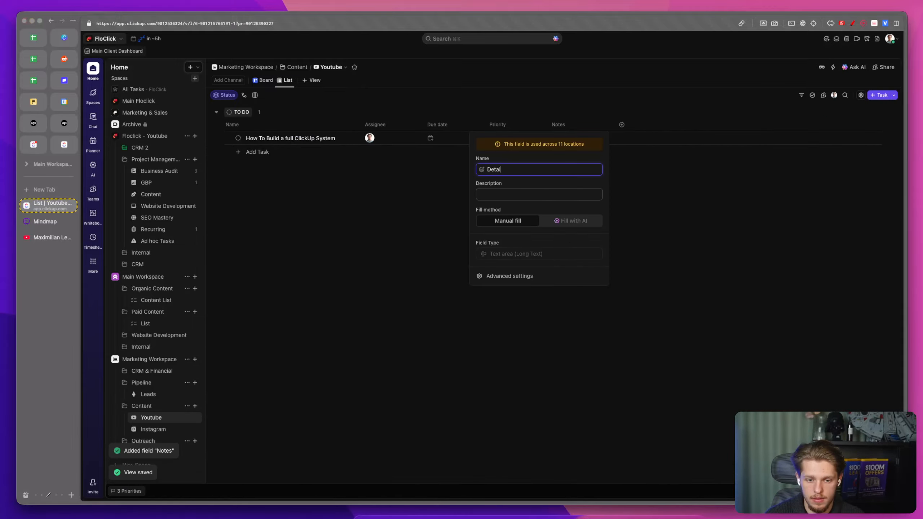
{"action": "type", "text": "ujnd t"}
{"action": "key", "text": "BackSpace"}
{"action": "key", "text": "BackSpace"}
{"action": "type", "text": "nd The video"}
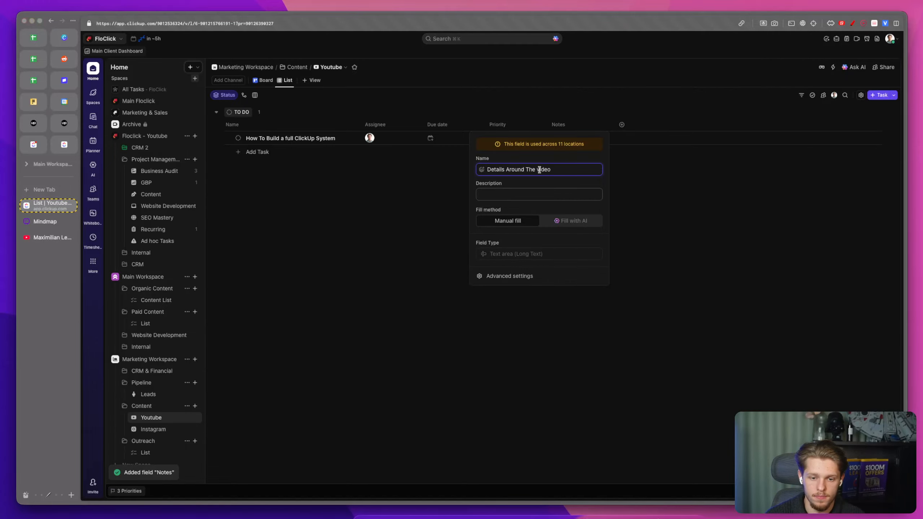
{"action": "triple_click", "coordinate": [522, 169]}
{"action": "type", "text": "Detials"}
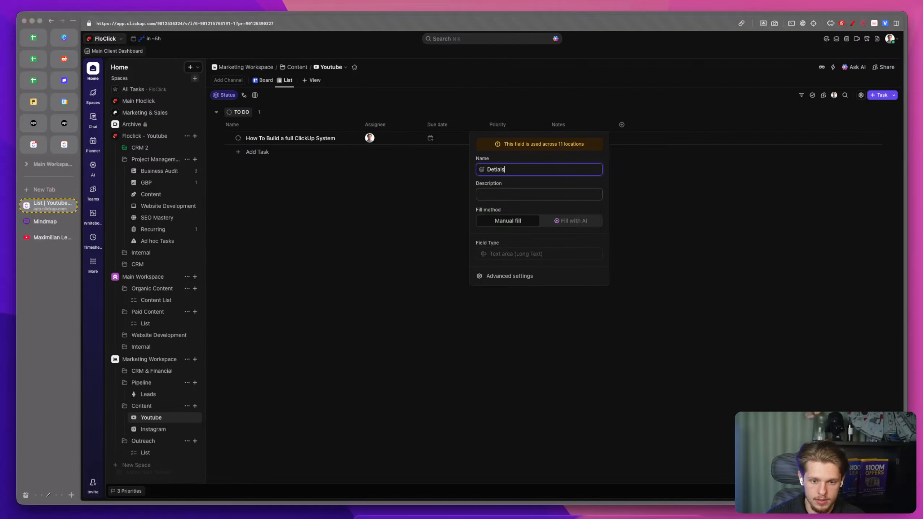
{"action": "key", "text": "BackSpace"}
{"action": "key", "text": "BackSpace"}
{"action": "key", "text": "BackSpace"}
{"action": "key", "text": "BackSpace"}
{"action": "type", "text": "ails & N"}
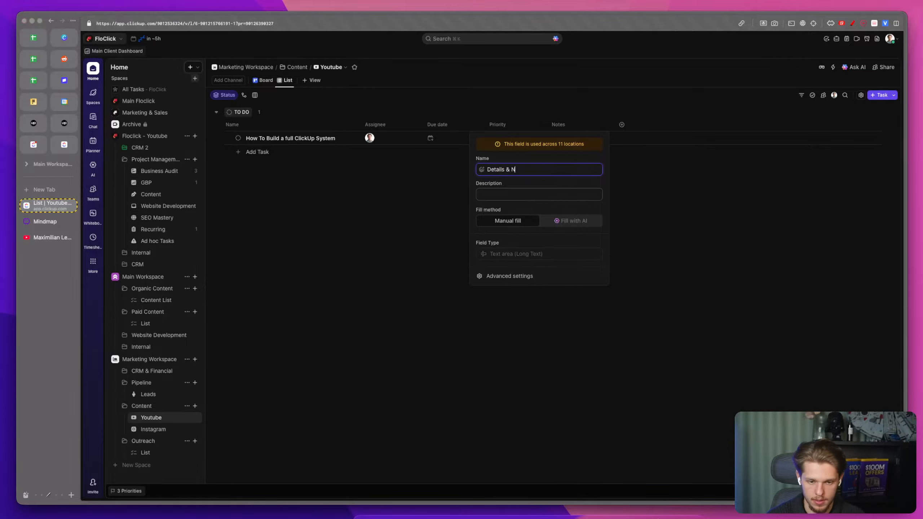
{"action": "left_click", "coordinate": [384, 224]}
Step: Open the Youtube list's status editor and add a WRITE SCRIPT status under Not started
{"action": "left_click", "coordinate": [238, 138]}
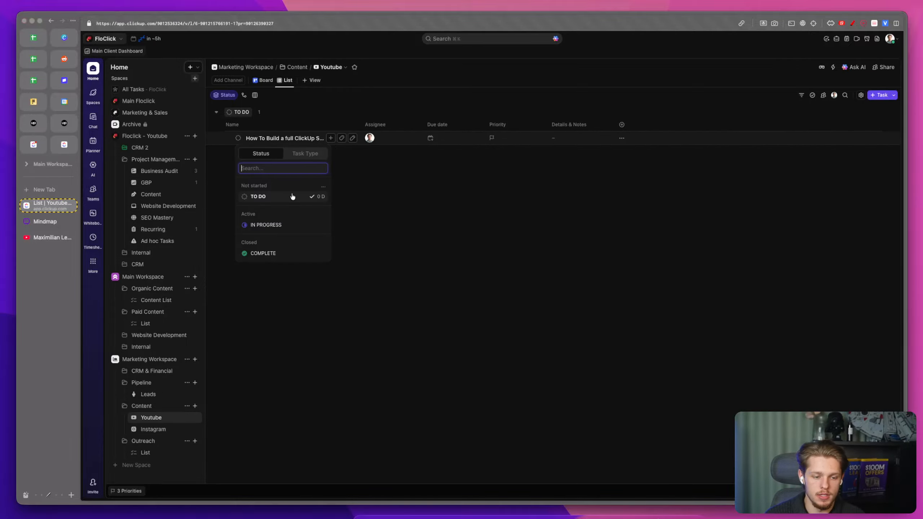
{"action": "left_click", "coordinate": [322, 186]}
{"action": "left_click", "coordinate": [516, 121]}
{"action": "type", "text": "WRITE SCRIPT"}
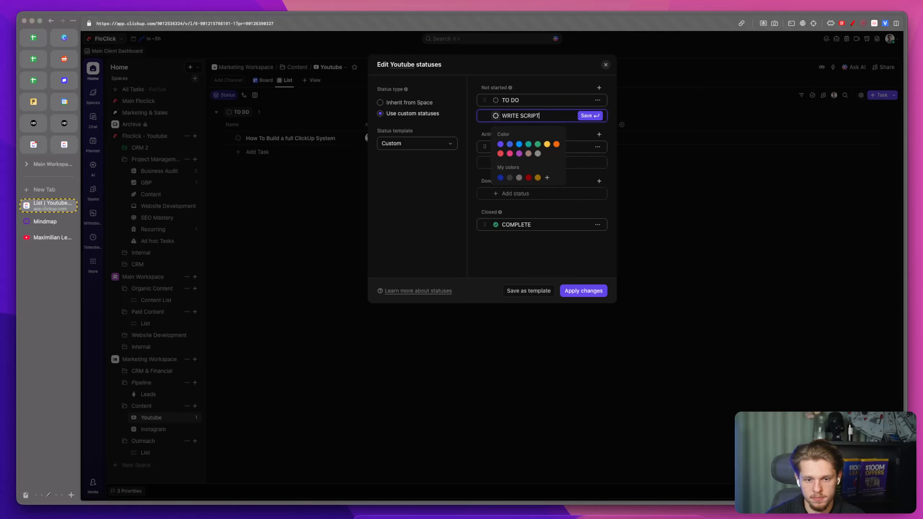
{"action": "left_click", "coordinate": [537, 155]}
{"action": "left_click", "coordinate": [512, 142]}
Step: Add a RECORD status under Active and give it a blue colour
{"action": "left_click", "coordinate": [514, 160]}
{"action": "type", "text": "RECORD"}
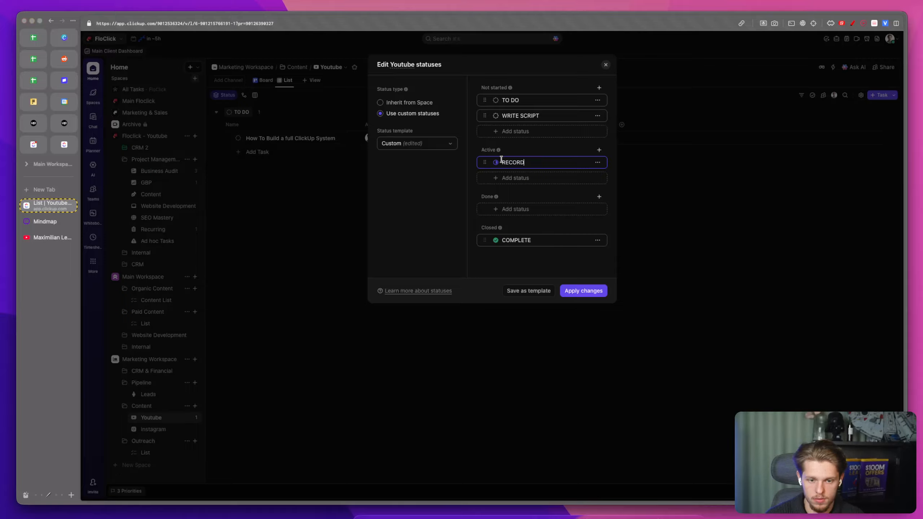
{"action": "left_click", "coordinate": [496, 163]}
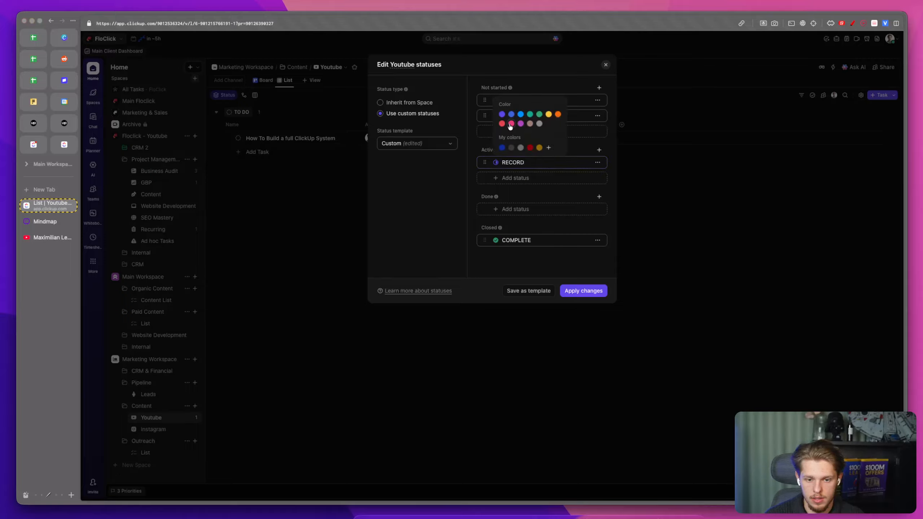
{"action": "left_click", "coordinate": [514, 178]}
Step: Add a NEEDS EDITING status under Active, below RECORD
{"action": "type", "text": "RE"}
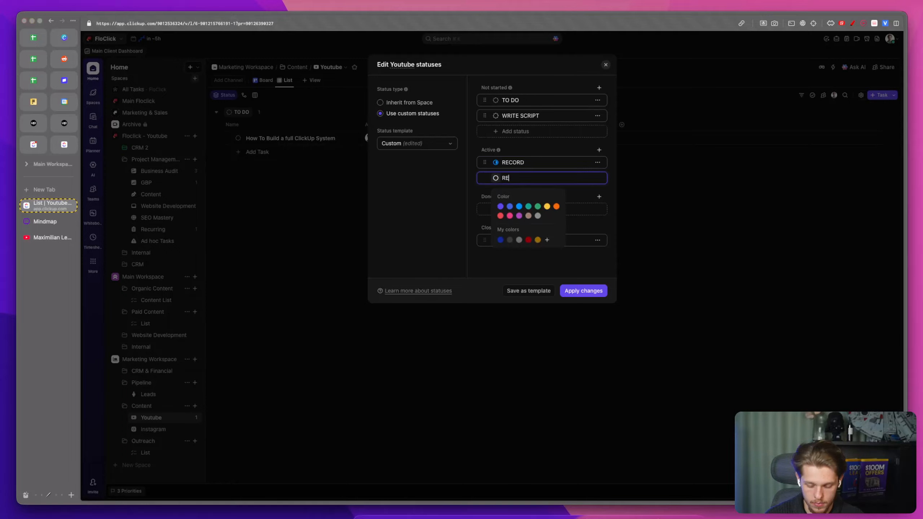
{"action": "type", "text": "COREDED"}
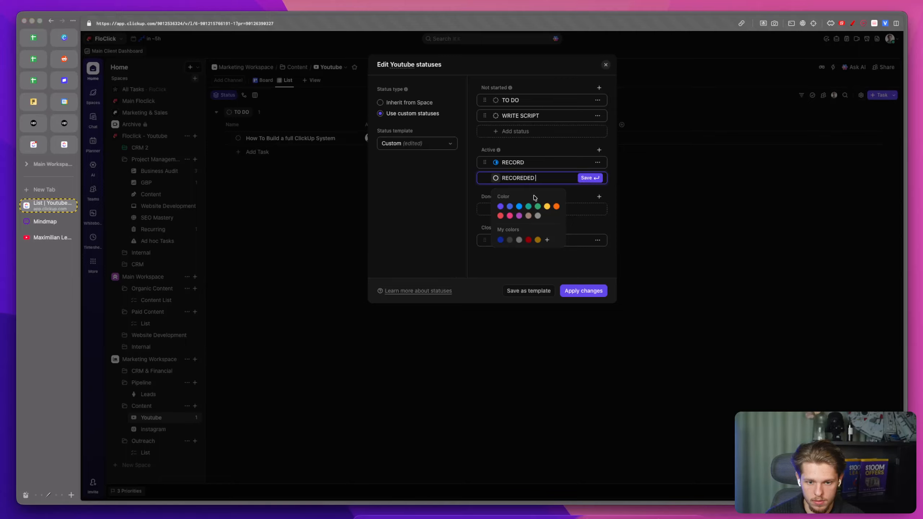
{"action": "left_click", "coordinate": [537, 207]}
{"action": "double_click", "coordinate": [514, 176]}
{"action": "type", "text": "NE"}
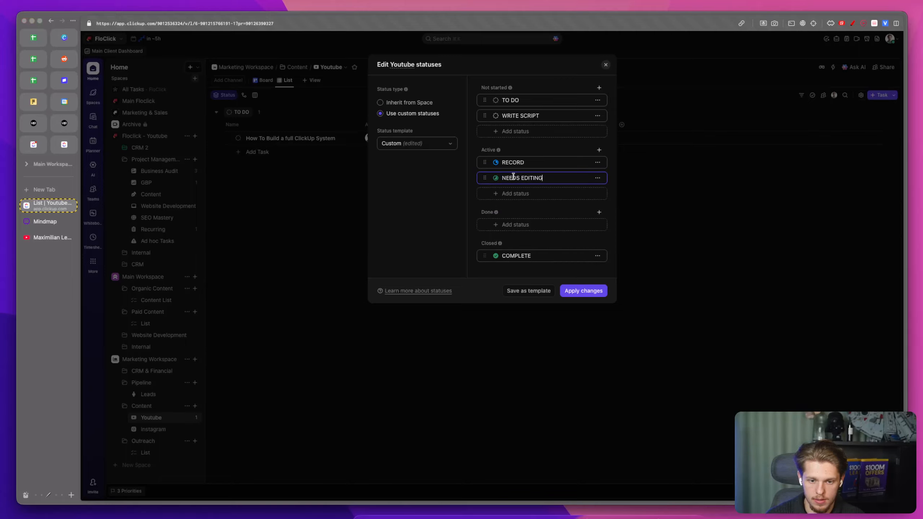
Step: Add a NEEDS TO POST status under Active, below NEEDS EDITING
{"action": "left_click", "coordinate": [515, 193]}
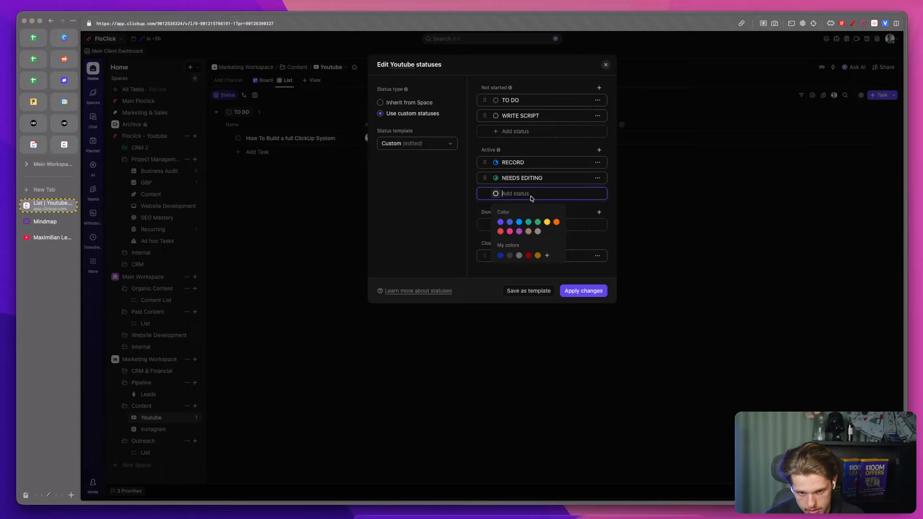
{"action": "key", "text": "BackSpace"}
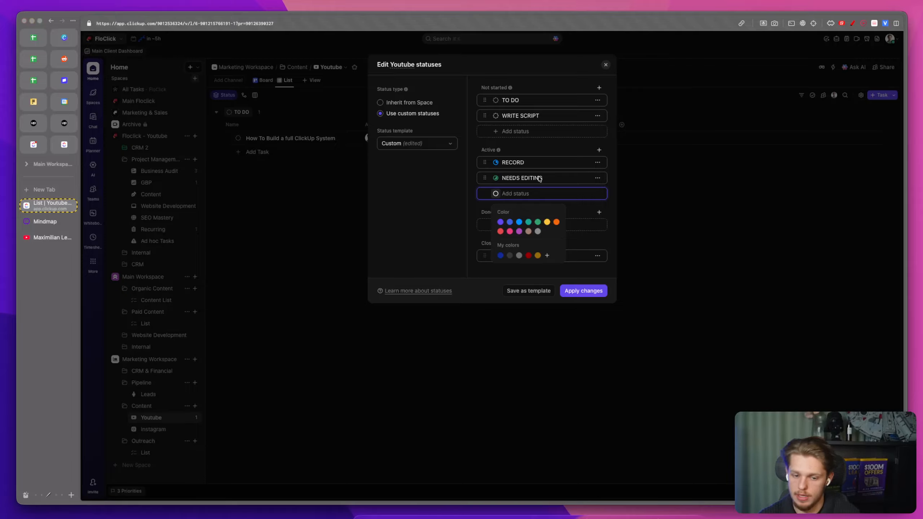
{"action": "type", "text": "R"}
{"action": "key", "text": "BackSpace"}
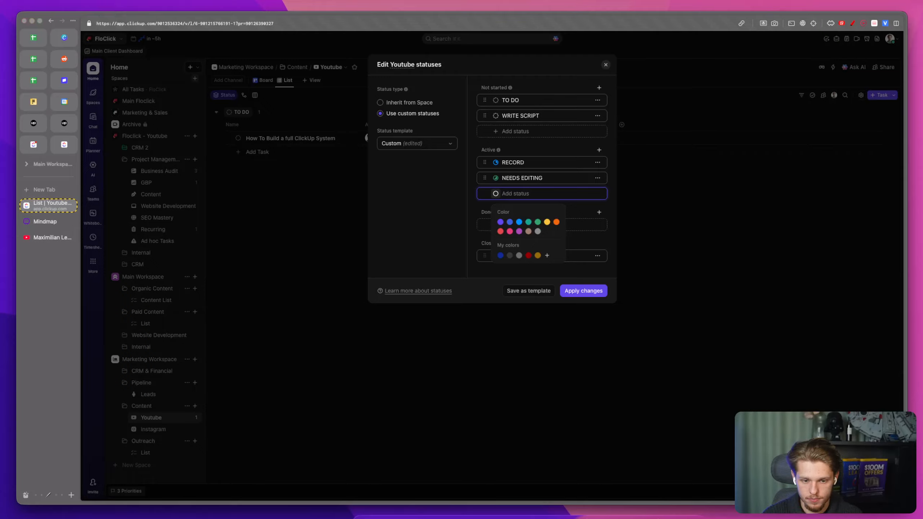
{"action": "type", "text": "NEEDS TO POST"}
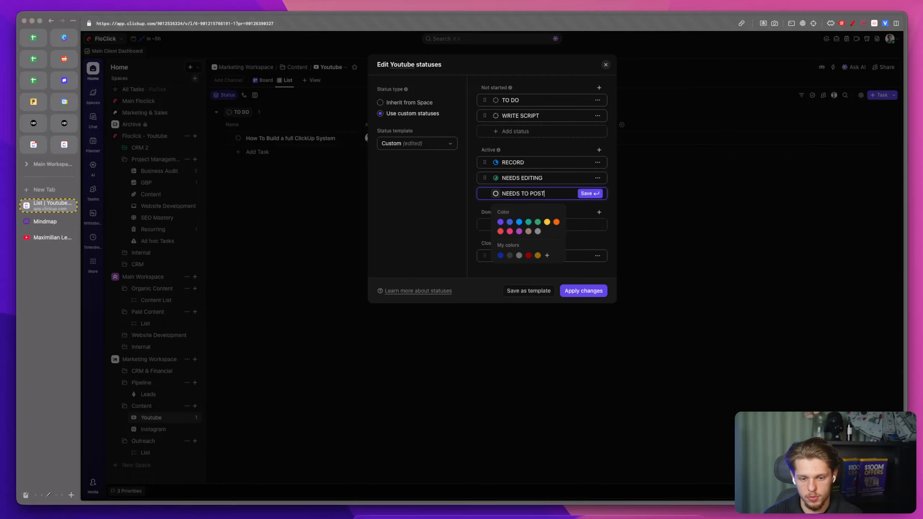
{"action": "left_click", "coordinate": [586, 193]}
Step: Add a POSTED status under Done in the Youtube status editor
{"action": "left_click", "coordinate": [524, 242]}
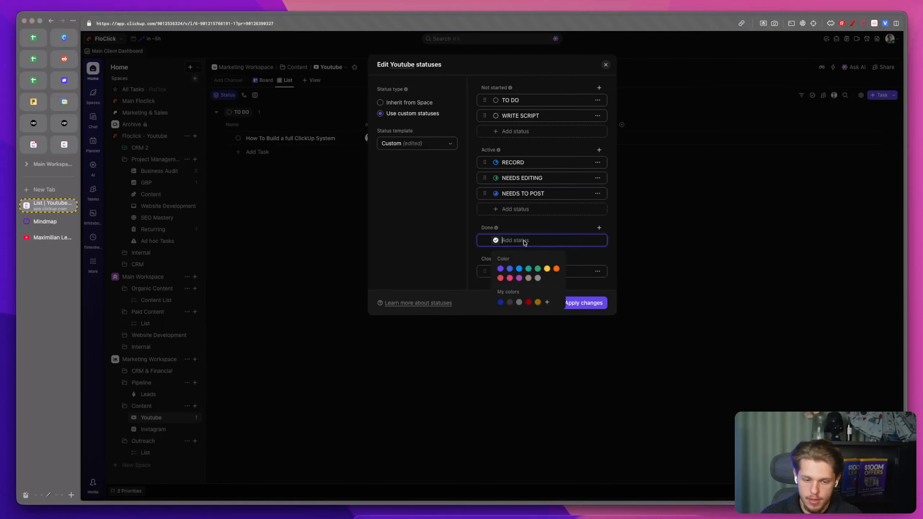
{"action": "type", "text": "POSTED"}
{"action": "key", "text": "Return"}
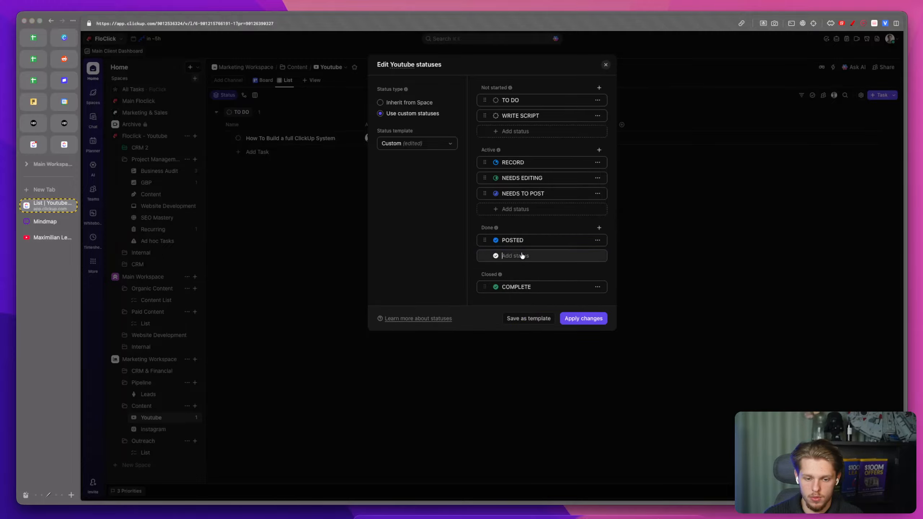
Step: Add an IDEA SCRAPPED status under Done and give it a red colour
{"action": "type", "text": "IDEA SCRAPPED"}
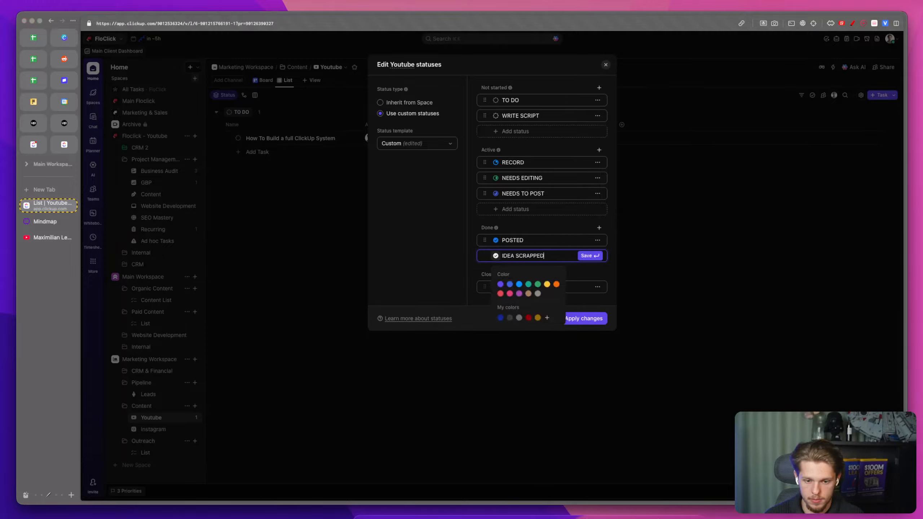
{"action": "left_click", "coordinate": [528, 317]}
Step: Give the POSTED status a green colour and apply the status changes
{"action": "left_click", "coordinate": [496, 240]}
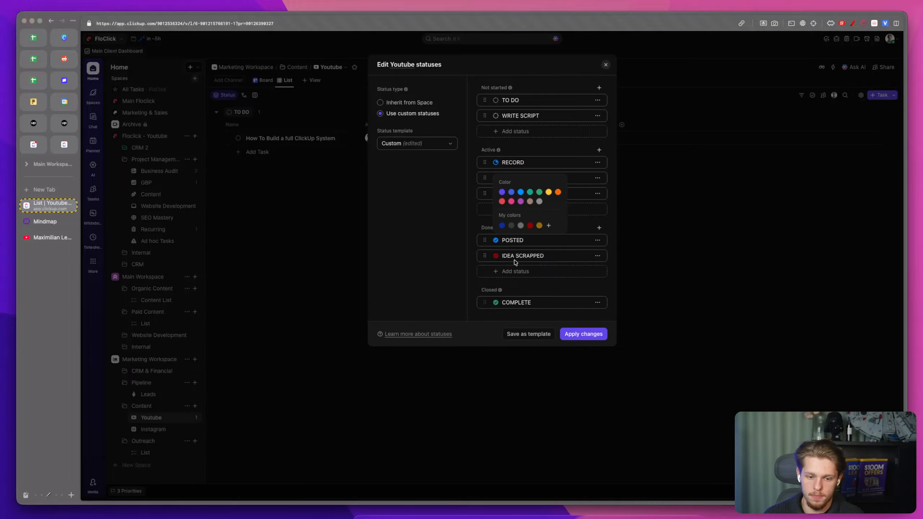
{"action": "left_click", "coordinate": [539, 197]}
{"action": "left_click", "coordinate": [581, 334]}
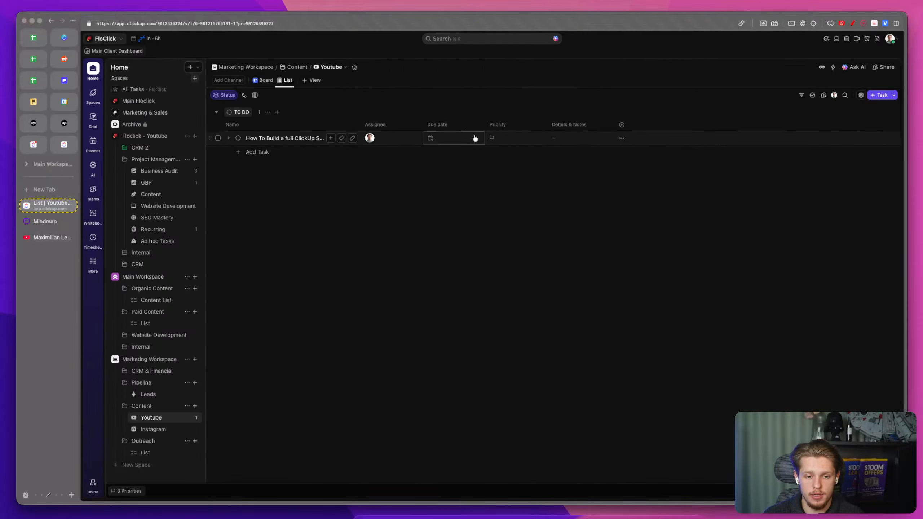
Step: Set the How To Build a full ClickUp System task's due date to tomorrow and its priority to Urgent
{"action": "left_click", "coordinate": [458, 138]}
{"action": "left_click", "coordinate": [581, 218]}
{"action": "left_click", "coordinate": [508, 137]}
{"action": "left_click", "coordinate": [516, 163]}
Step: Enter "Record the video I'm currently recording" in the task's Details & Notes field
{"action": "left_click", "coordinate": [570, 137]}
{"action": "type", "text": "Recfo"}
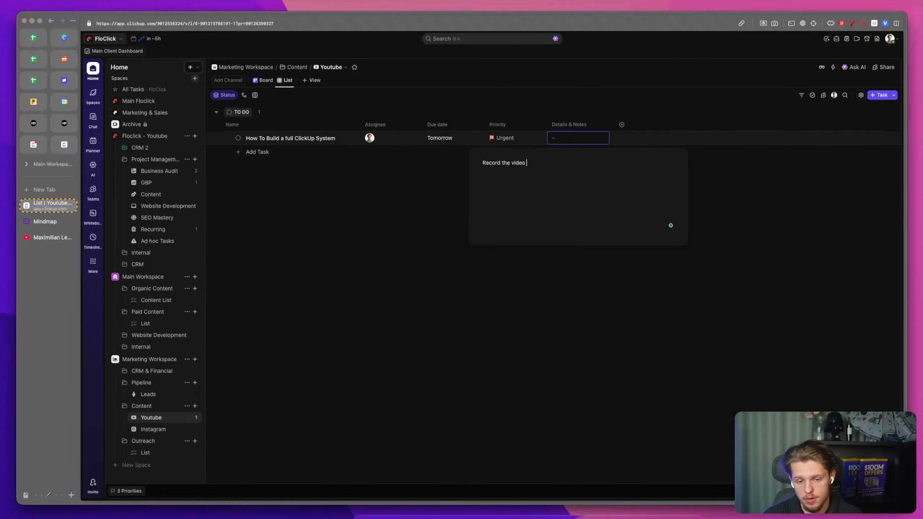
{"action": "type", "text": "'m currentl"}
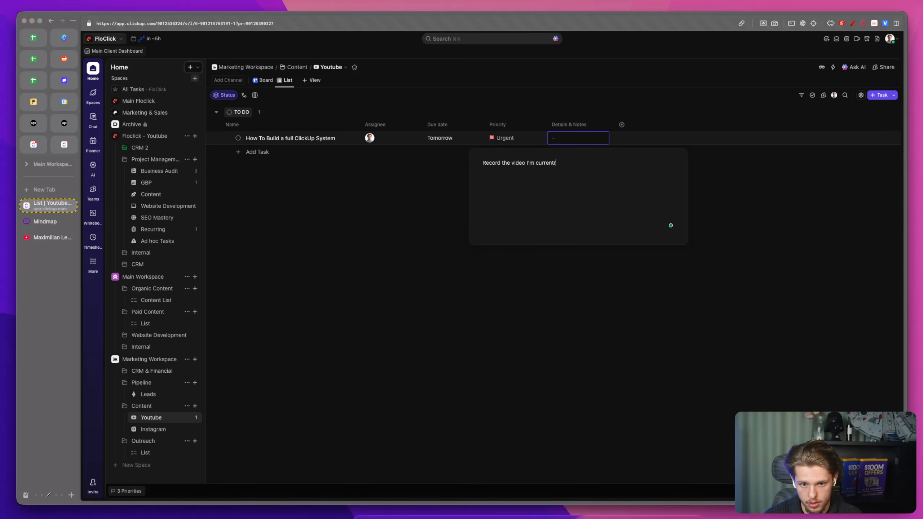
{"action": "type", "text": "y recording"}
{"action": "left_click", "coordinate": [350, 185]}
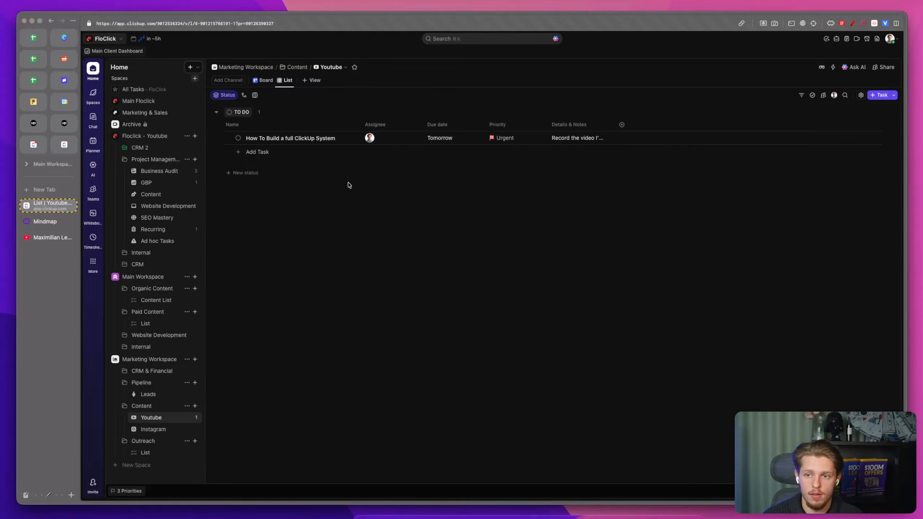
Step: Change the task's status to NEEDS TO POST
{"action": "left_click", "coordinate": [238, 137]}
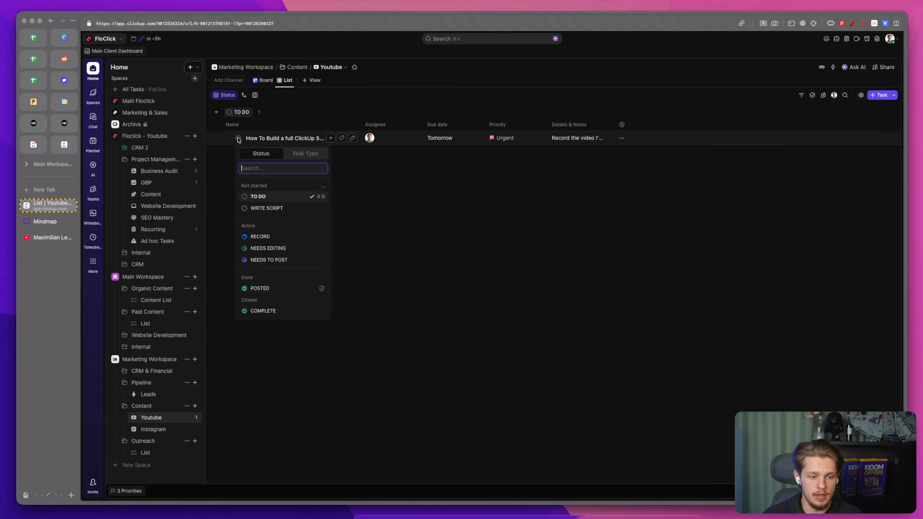
{"action": "scroll", "coordinate": [287, 261], "scroll_direction": "down", "scroll_amount": 1}
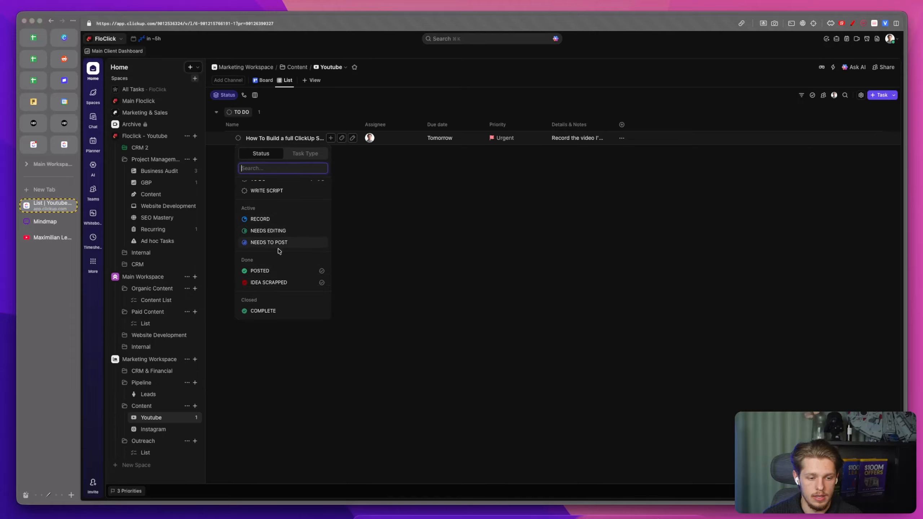
{"action": "left_click", "coordinate": [288, 243]}
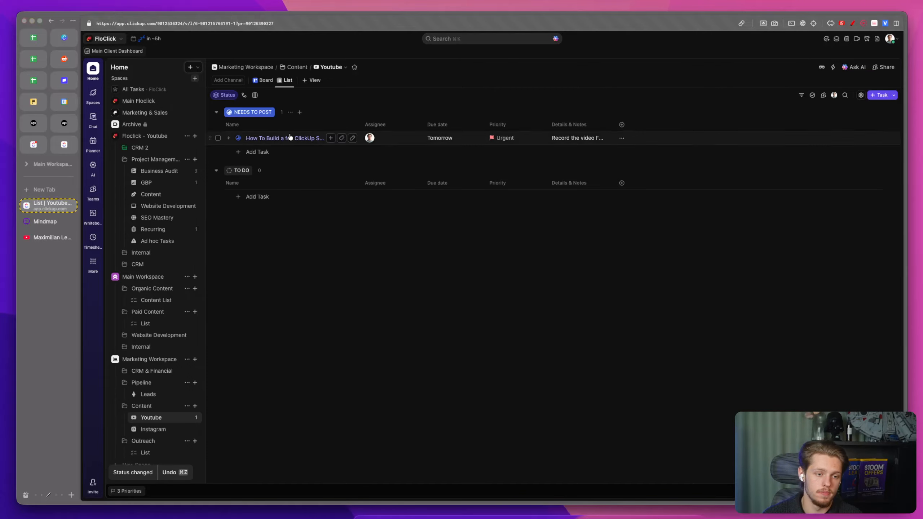
Step: Add a Calendar view to the Youtube list and rename it Content Calendar
{"action": "left_click", "coordinate": [306, 81]}
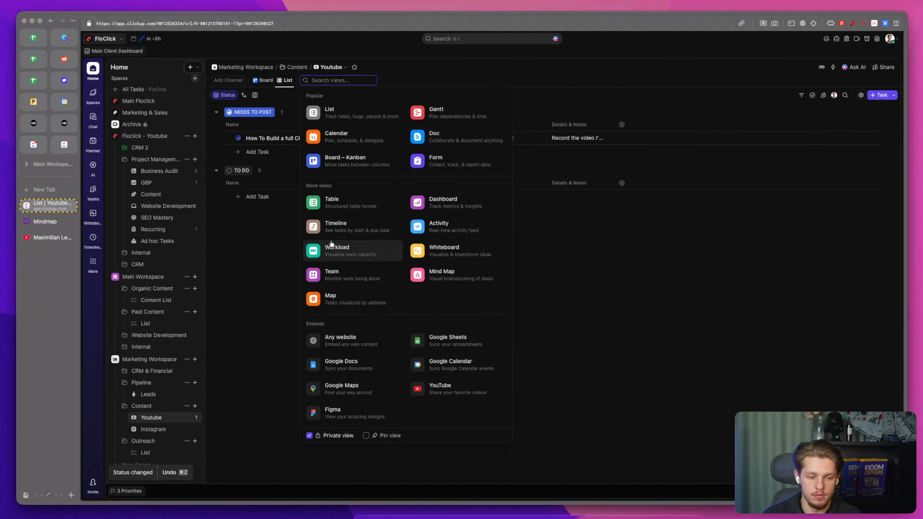
{"action": "left_click", "coordinate": [336, 138]}
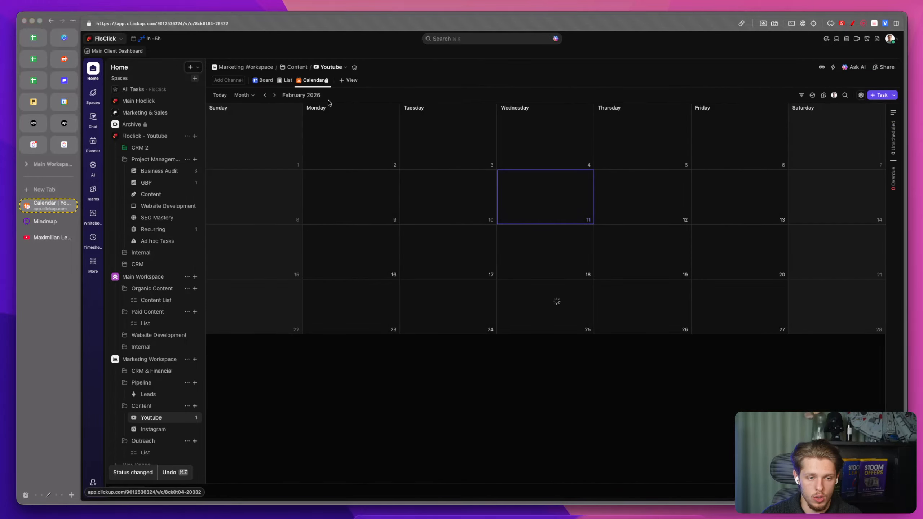
{"action": "left_click", "coordinate": [311, 81]}
{"action": "left_click", "coordinate": [320, 110]}
{"action": "type", "text": "Content Cla"}
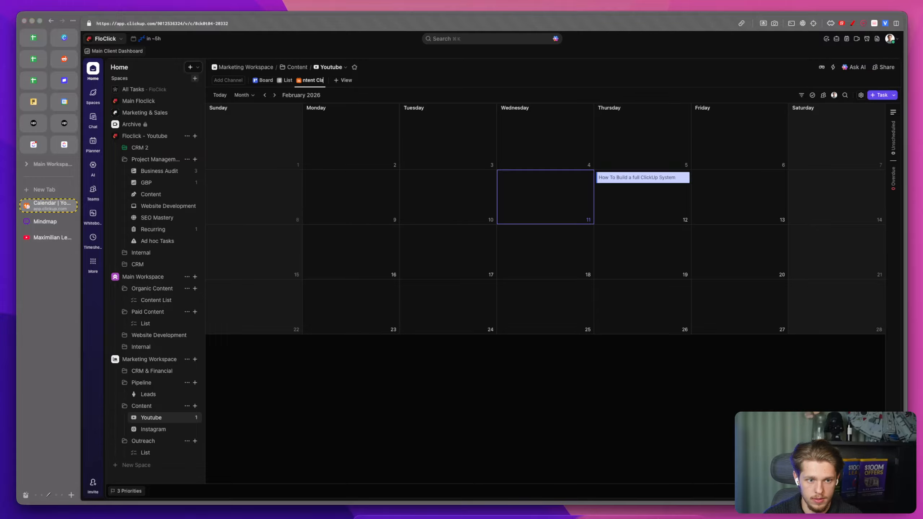
{"action": "key", "text": "BackSpace"}
{"action": "key", "text": "BackSpace"}
{"action": "type", "text": "alendar"}
{"action": "key", "text": "Return"}
{"action": "left_click", "coordinate": [327, 81]}
{"action": "left_click", "coordinate": [381, 160]}
{"action": "key", "text": "Escape"}
Step: Rename the List view to Active Content List
{"action": "left_click", "coordinate": [287, 80]}
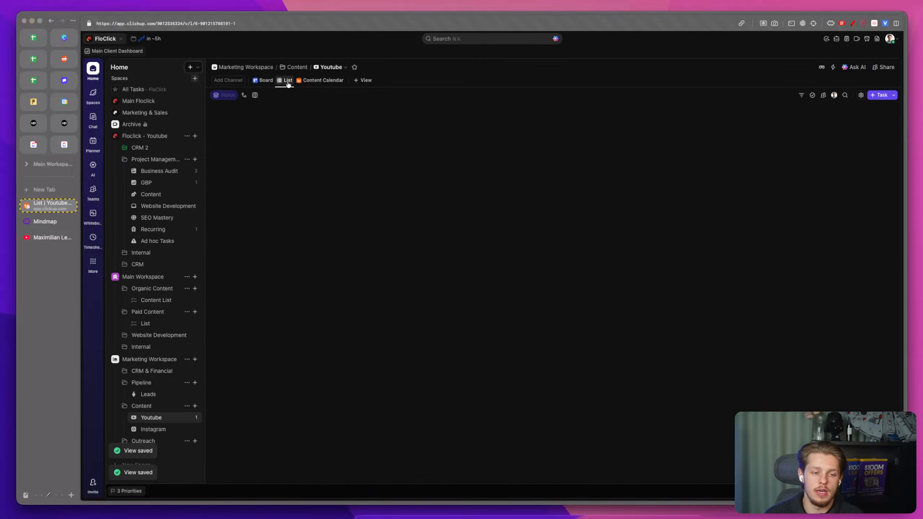
{"action": "left_click", "coordinate": [286, 81]}
{"action": "left_click", "coordinate": [307, 110]}
{"action": "type", "text": "c"}
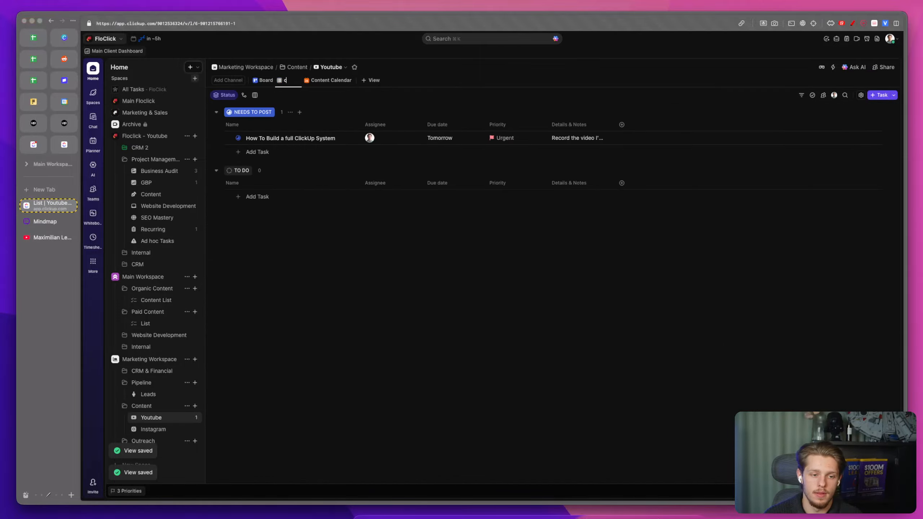
{"action": "type", "text": "ctive Content List"}
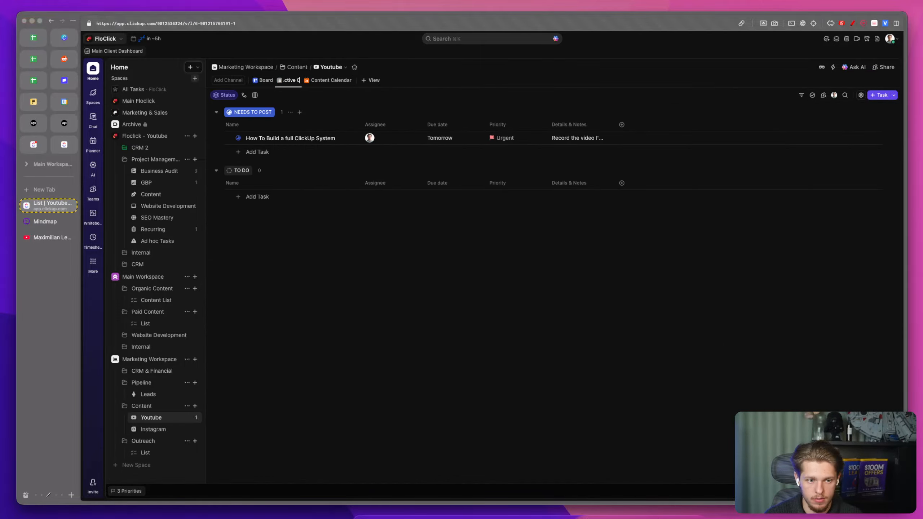
{"action": "key", "text": "Return"}
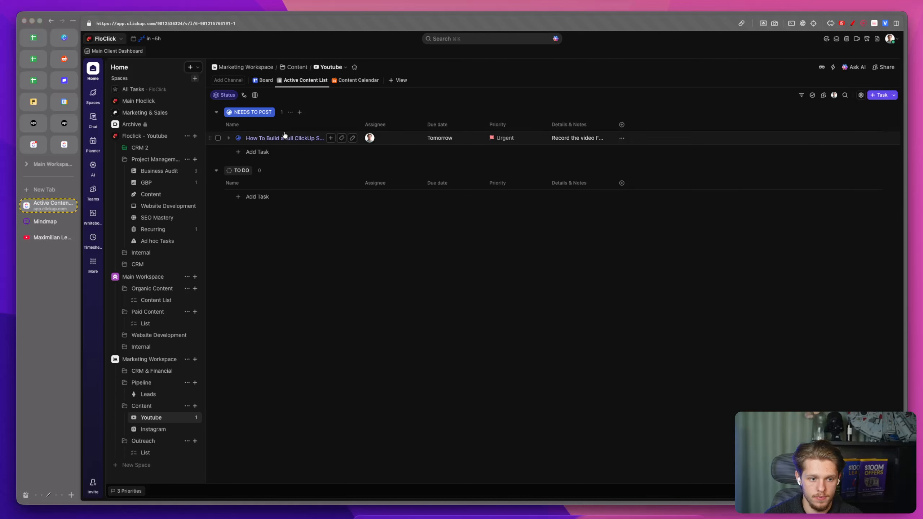
Step: Duplicate the task as How To Build a full ClickUp System Part 2
{"action": "right_click", "coordinate": [294, 138]}
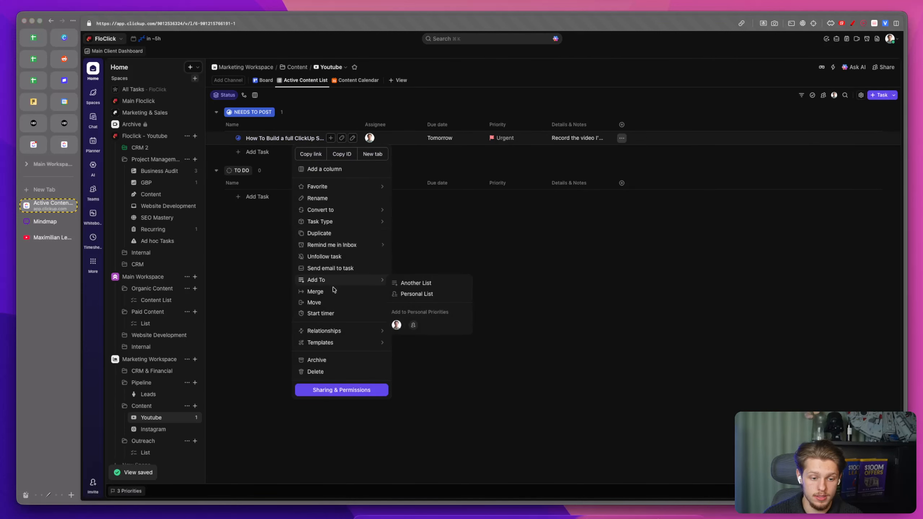
{"action": "left_click", "coordinate": [319, 233]}
{"action": "type", "text": "Part 2"}
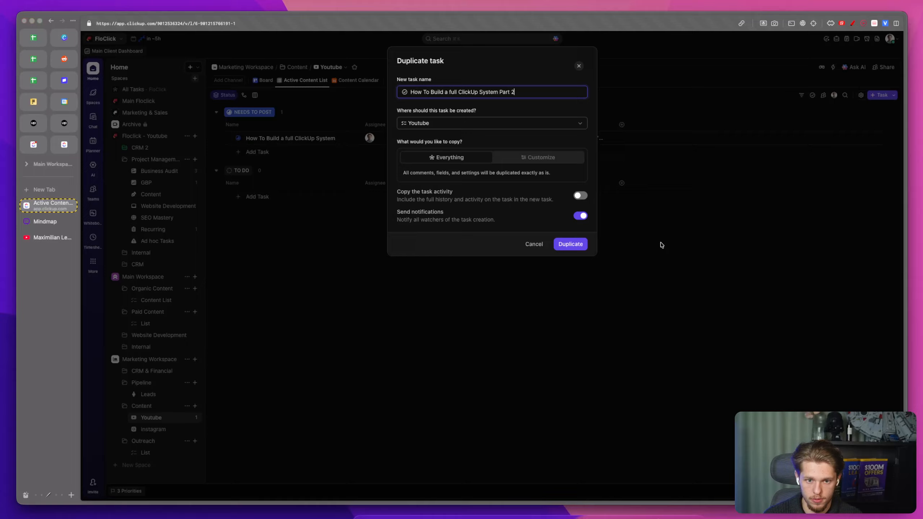
{"action": "left_click", "coordinate": [584, 247]}
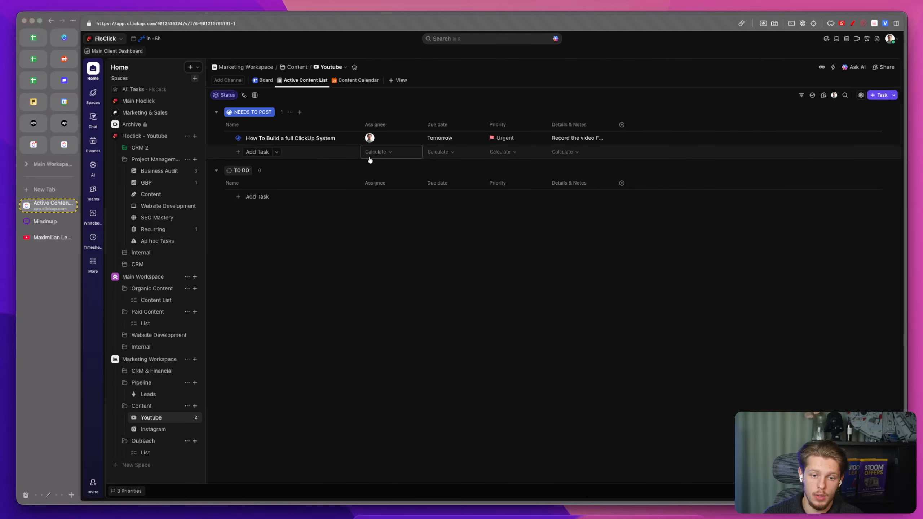
Step: Set the Part 2 task's due date to Sunday 15 February and review it on the Content Calendar
{"action": "left_click", "coordinate": [470, 155]}
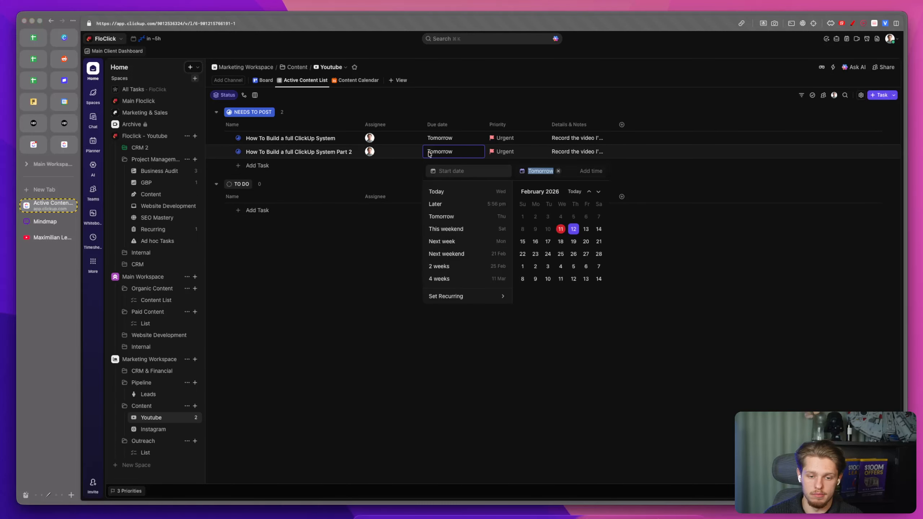
{"action": "left_click", "coordinate": [520, 242]}
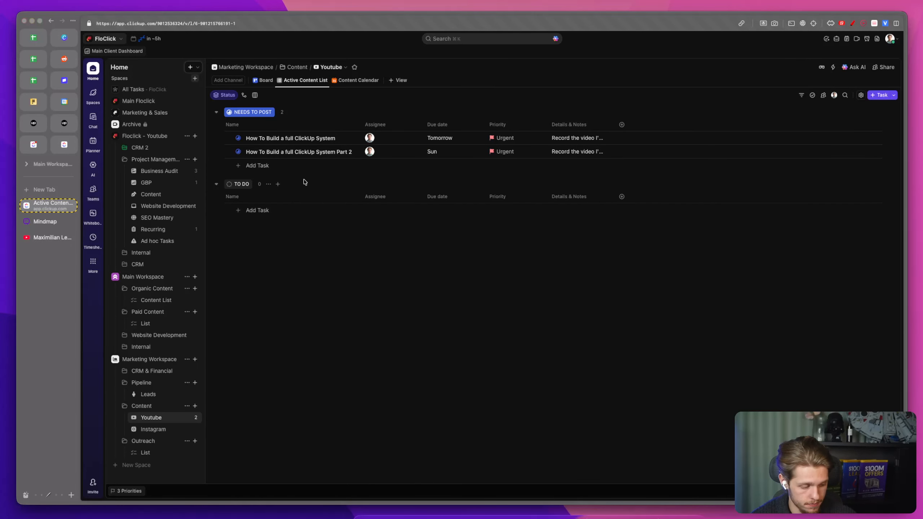
{"action": "left_click", "coordinate": [353, 80]}
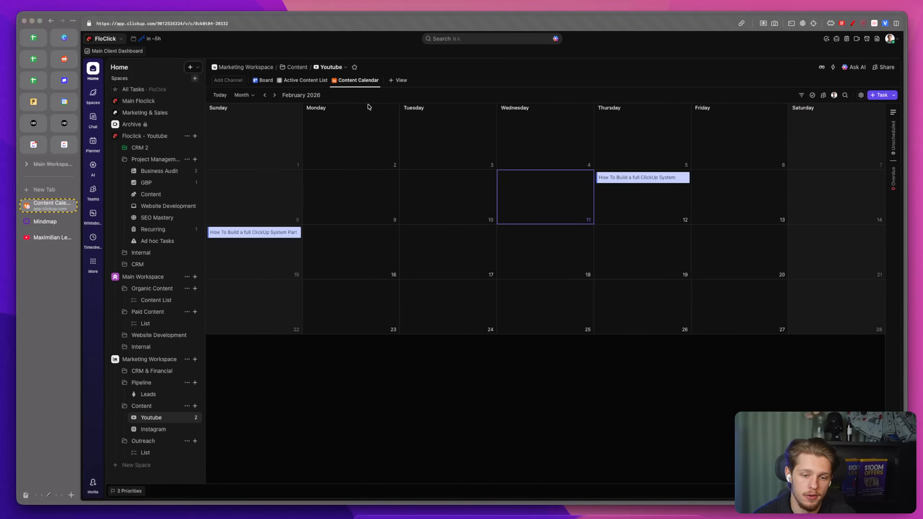
{"action": "left_click", "coordinate": [308, 81]}
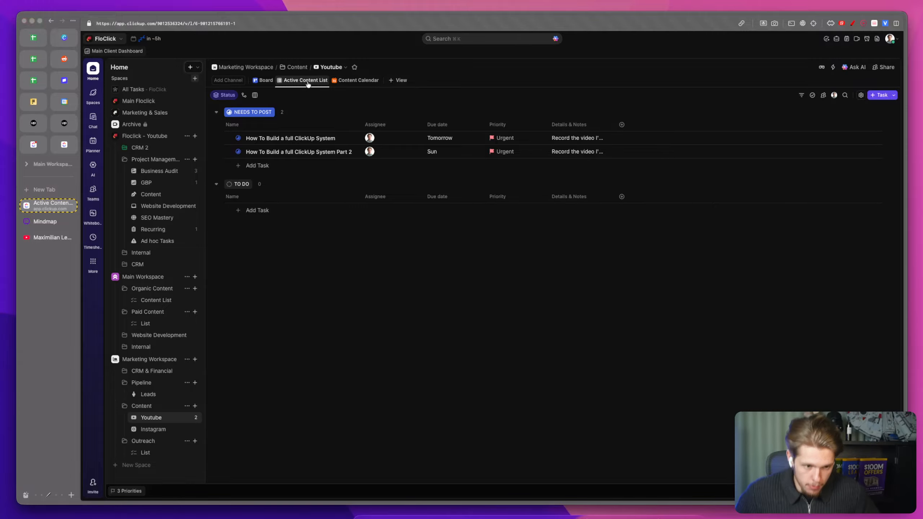
Step: Rename the list in the Outreach folder to Manual Reach Outs
{"action": "left_click", "coordinate": [159, 451]}
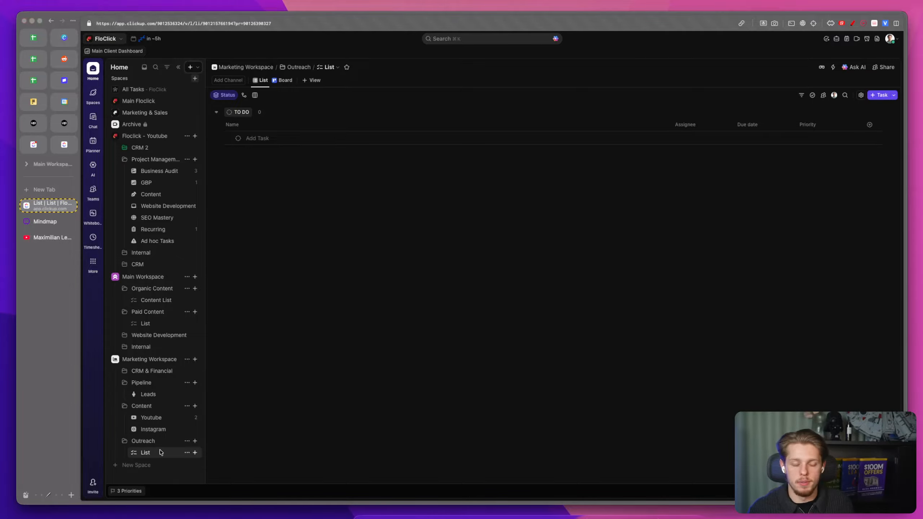
{"action": "left_click", "coordinate": [186, 451]}
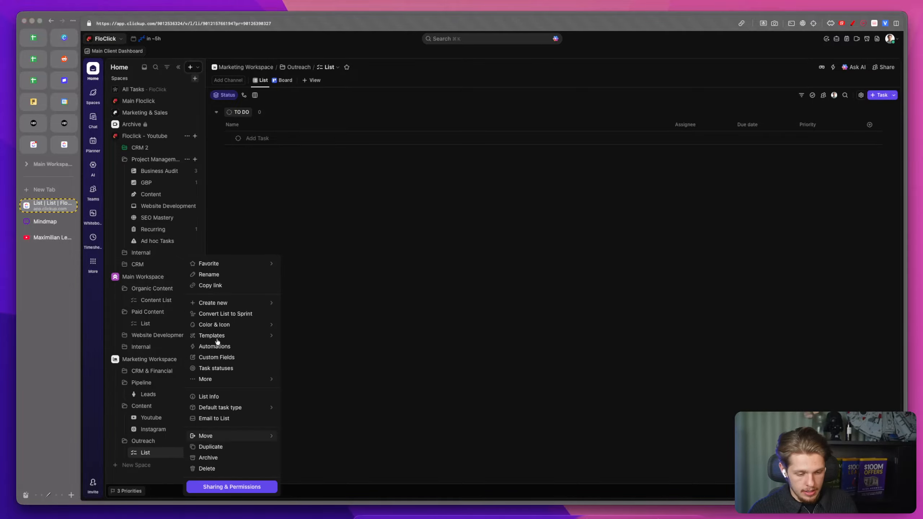
{"action": "left_click", "coordinate": [220, 279]}
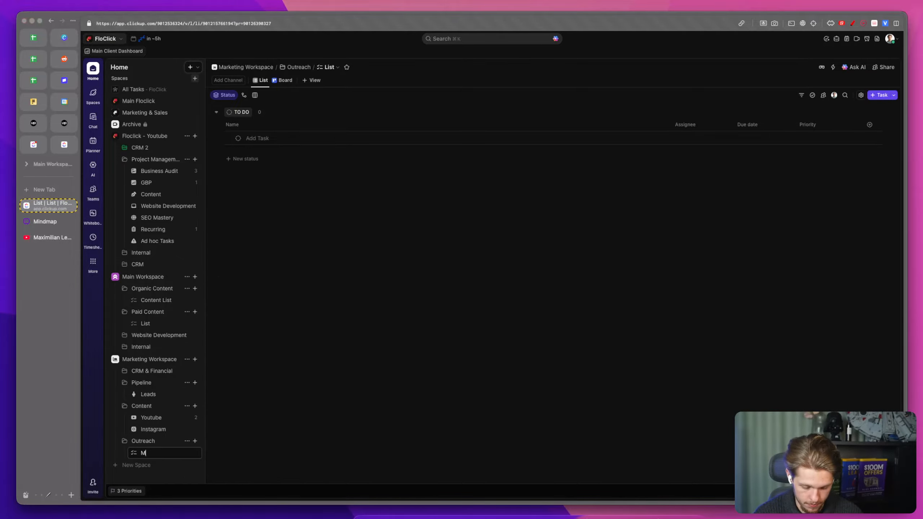
{"action": "type", "text": "Manual Reach Outs"}
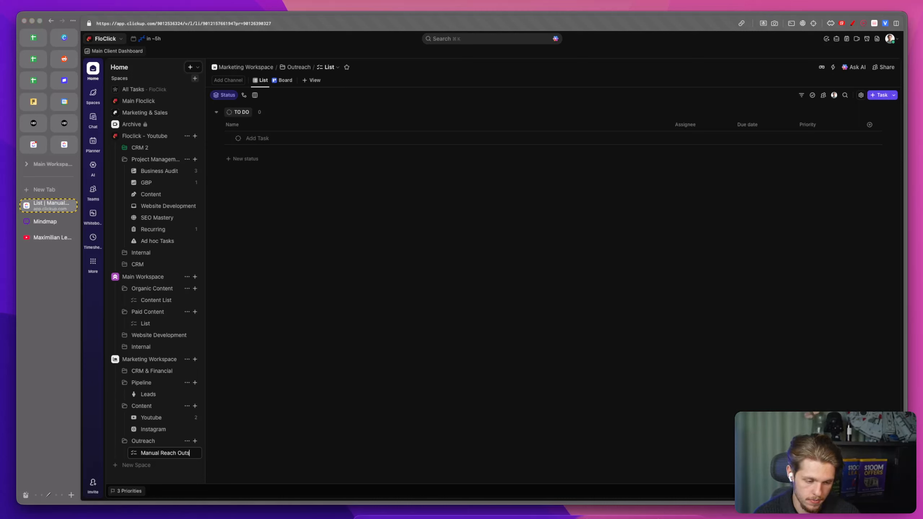
{"action": "key", "text": "Return"}
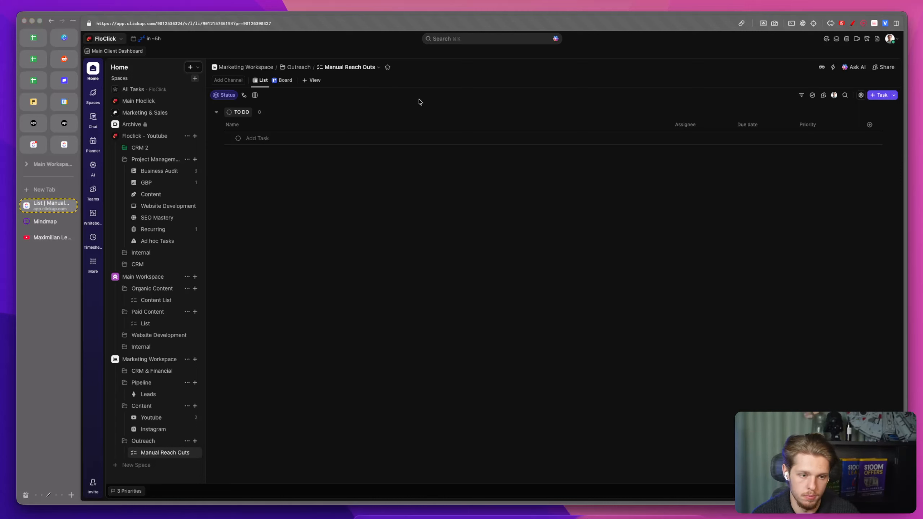
Step: Hide the Assignee, Due date and Priority columns in the Manual Reach Outs list
{"action": "left_click_drag", "start_coordinate": [670, 120], "coordinate": [359, 124]}
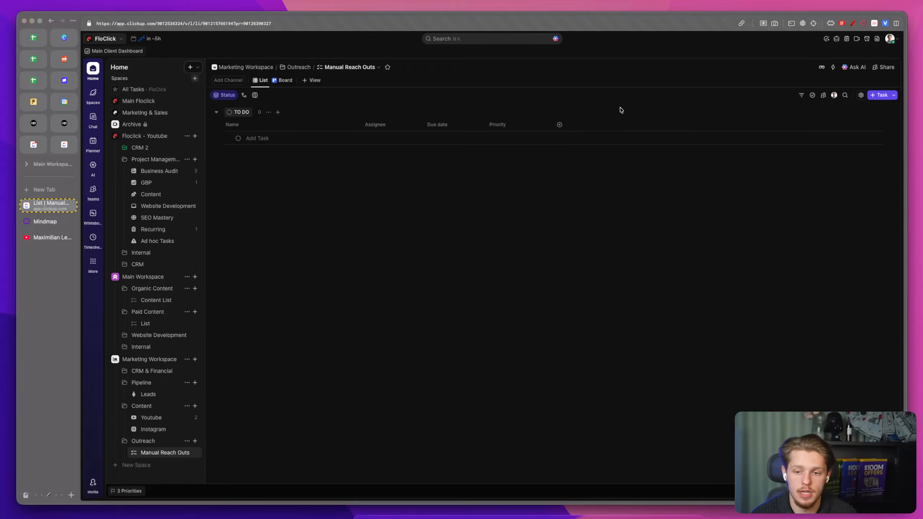
{"action": "left_click", "coordinate": [378, 125]}
{"action": "left_click", "coordinate": [412, 229]}
{"action": "left_click", "coordinate": [400, 125]}
{"action": "left_click", "coordinate": [378, 125]}
{"action": "left_click", "coordinate": [402, 229]}
{"action": "left_click", "coordinate": [413, 128]}
{"action": "left_click", "coordinate": [402, 227]}
{"action": "left_click", "coordinate": [405, 125]}
{"action": "left_click", "coordinate": [404, 228]}
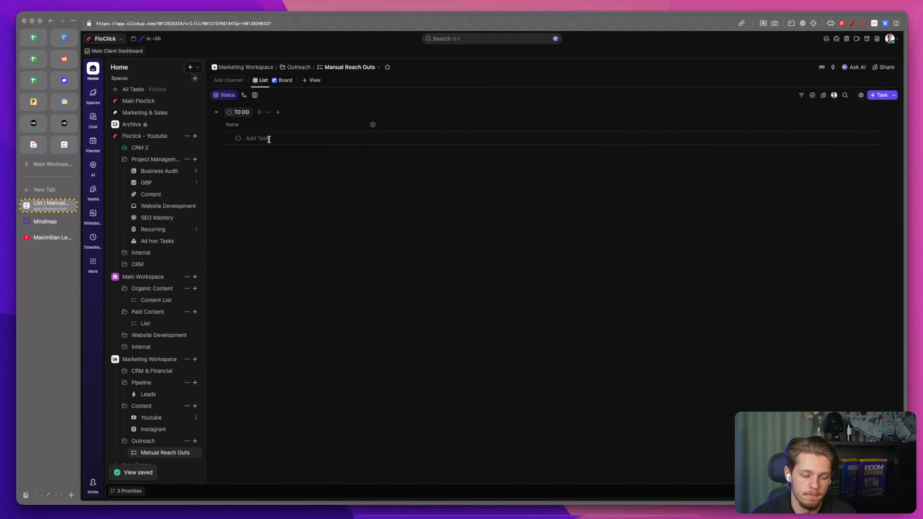
Step: Search the icons for list and set a list icon for Manual Reach Outs
{"action": "left_click", "coordinate": [133, 455]}
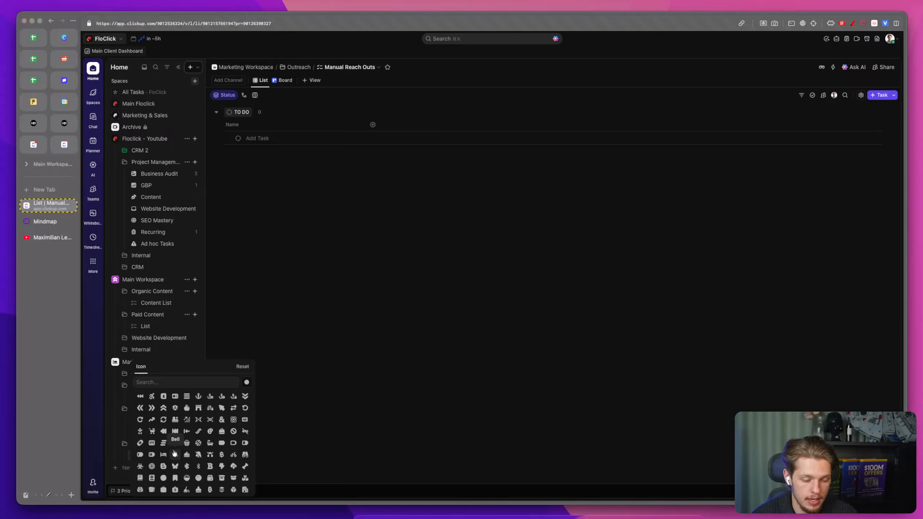
{"action": "type", "text": "To d"}
{"action": "key", "text": "BackSpace"}
{"action": "key", "text": "BackSpace"}
{"action": "key", "text": "BackSpace"}
{"action": "key", "text": "BackSpace"}
{"action": "type", "text": "list"}
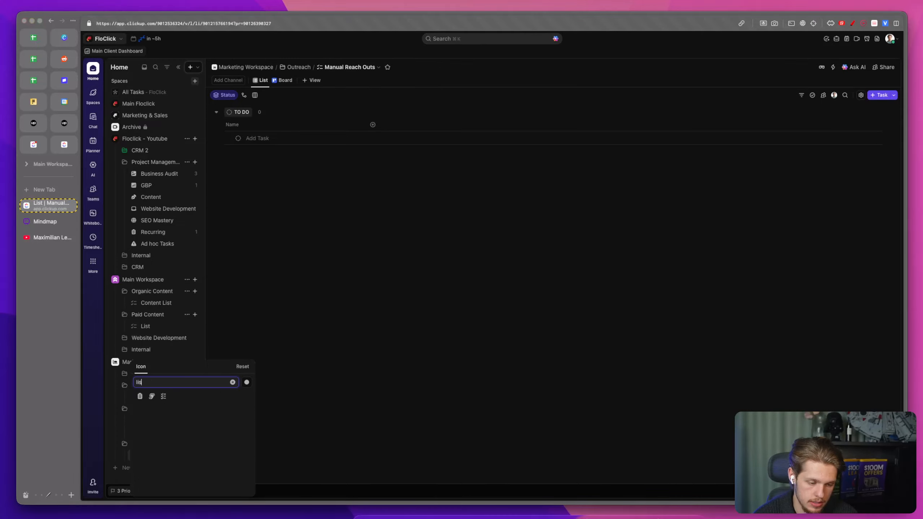
{"action": "left_click", "coordinate": [139, 396]}
{"action": "left_click", "coordinate": [424, 278]}
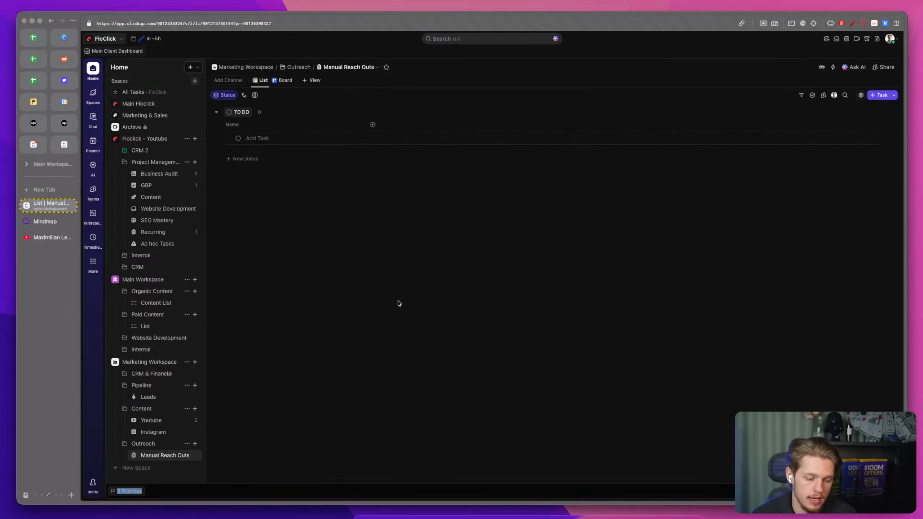
Step: Open the Manual Reach Outs status settings and switch the list to custom statuses
{"action": "left_click", "coordinate": [286, 140]}
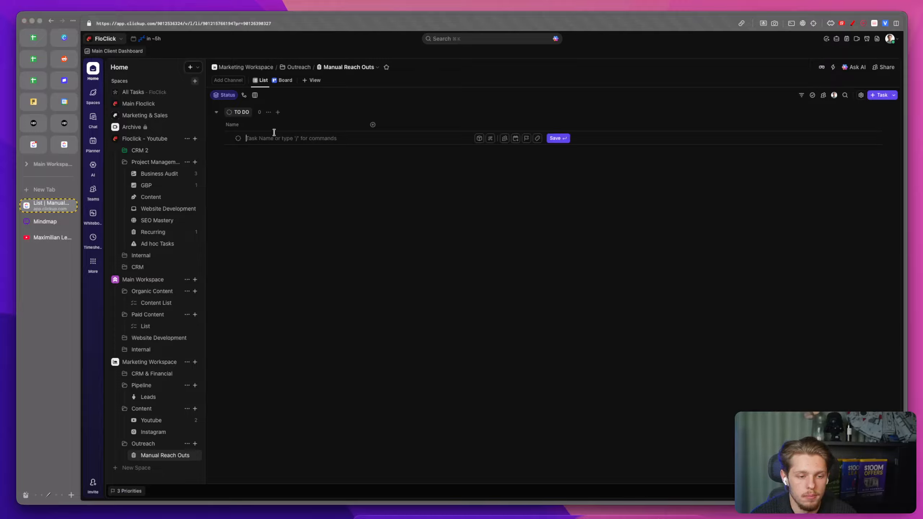
{"action": "left_click", "coordinate": [238, 138]}
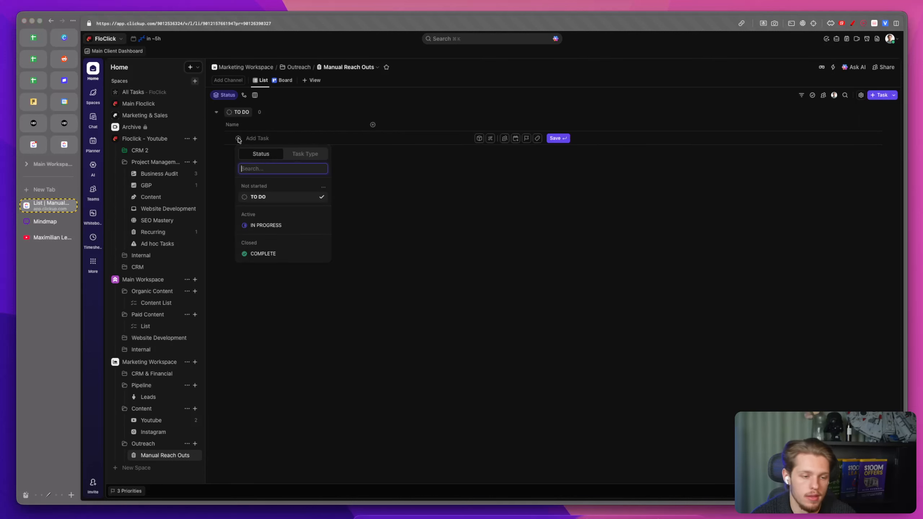
{"action": "left_click", "coordinate": [323, 186]}
{"action": "left_click", "coordinate": [340, 201]}
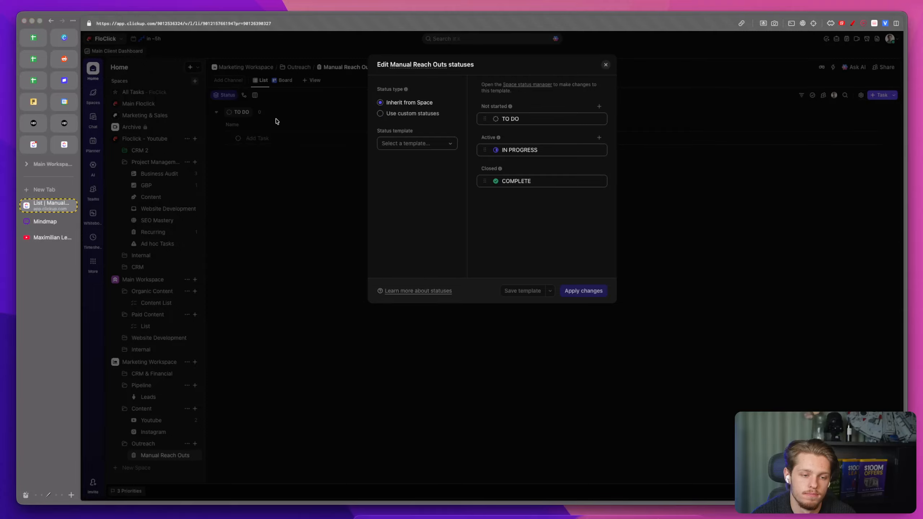
{"action": "left_click", "coordinate": [380, 114]}
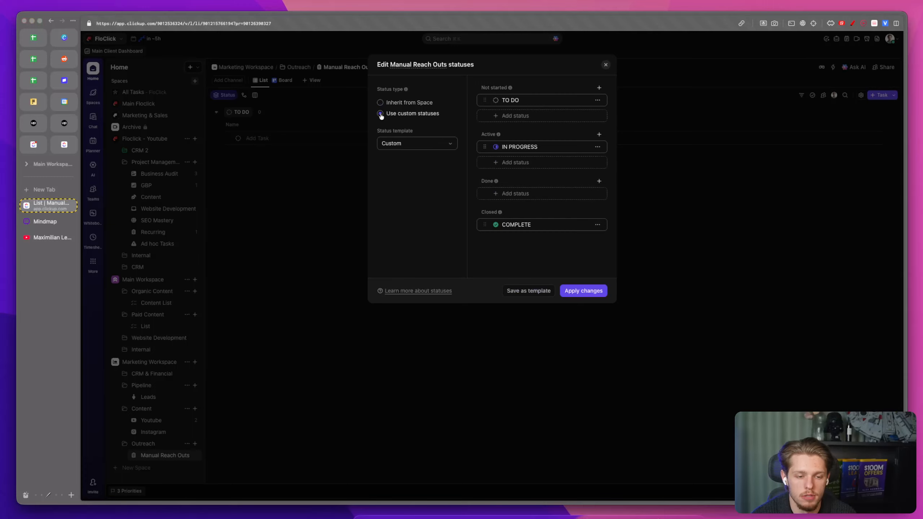
{"action": "left_click", "coordinate": [603, 64]}
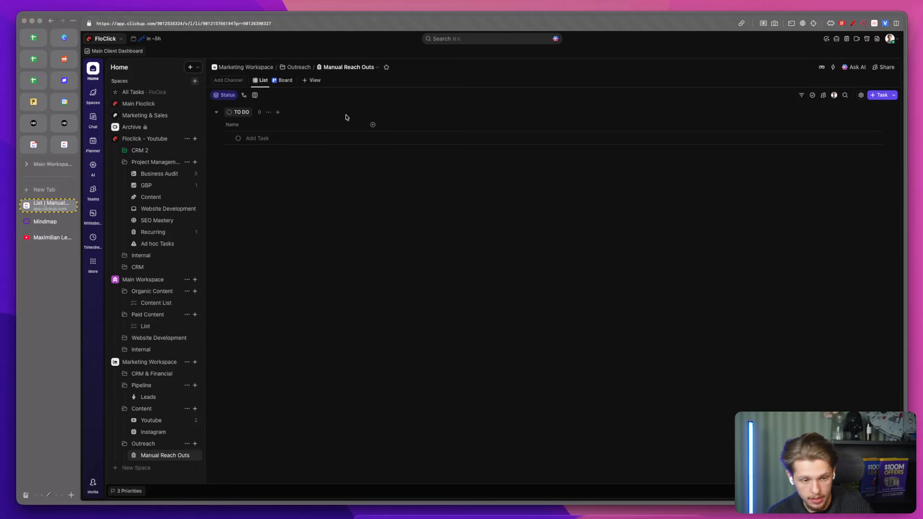
Step: Add a Website field named Company Website to the list
{"action": "left_click", "coordinate": [372, 127]}
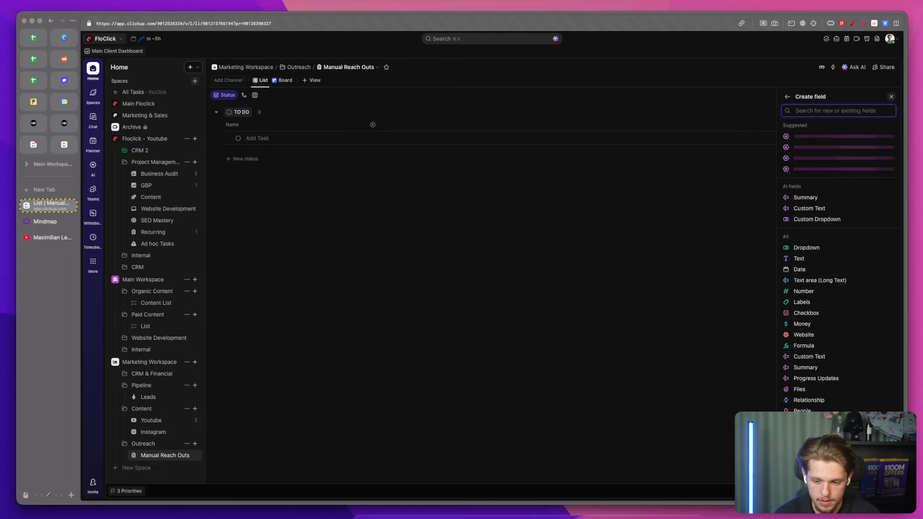
{"action": "left_click", "coordinate": [839, 334]}
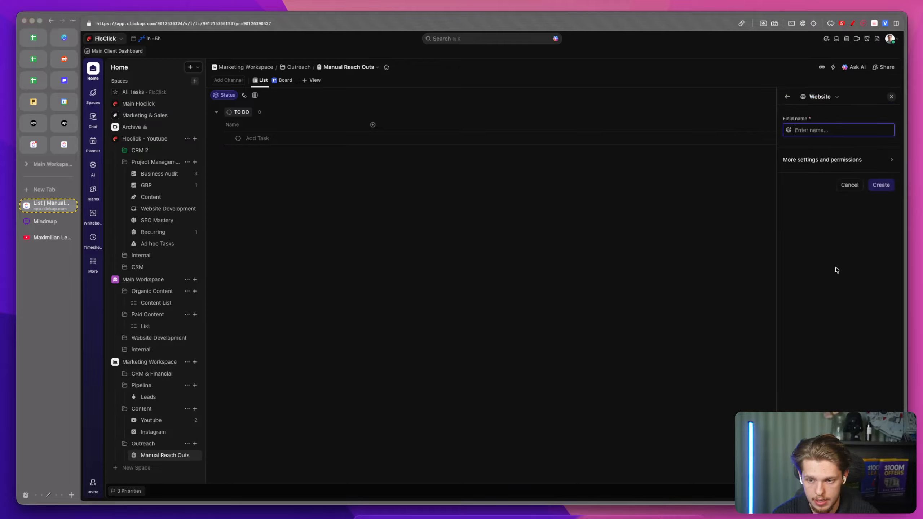
{"action": "type", "text": "Company Website"}
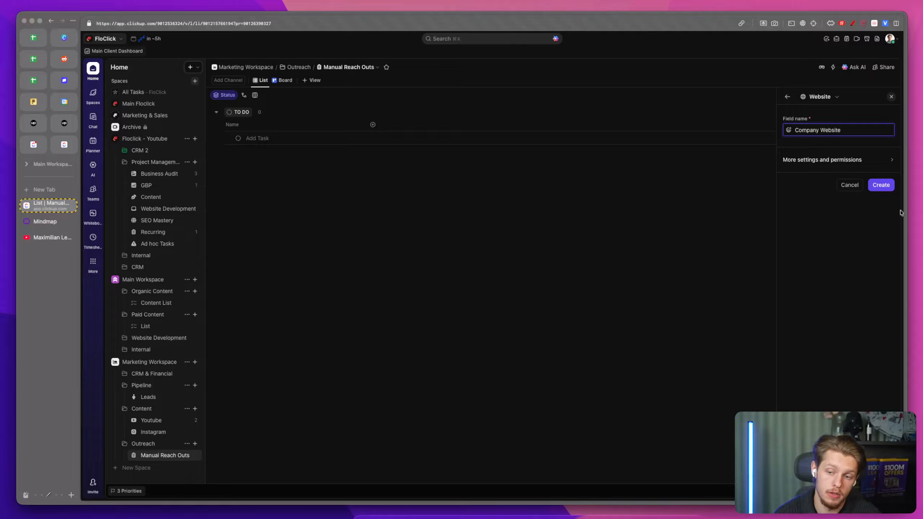
{"action": "left_click", "coordinate": [881, 185]}
Step: Create a task named Floclick with floclick.com as its company website
{"action": "left_click", "coordinate": [282, 137]}
{"action": "type", "text": "Floclick"}
{"action": "key", "text": "Return"}
{"action": "left_click", "coordinate": [389, 138]}
{"action": "type", "text": "floclick.com"}
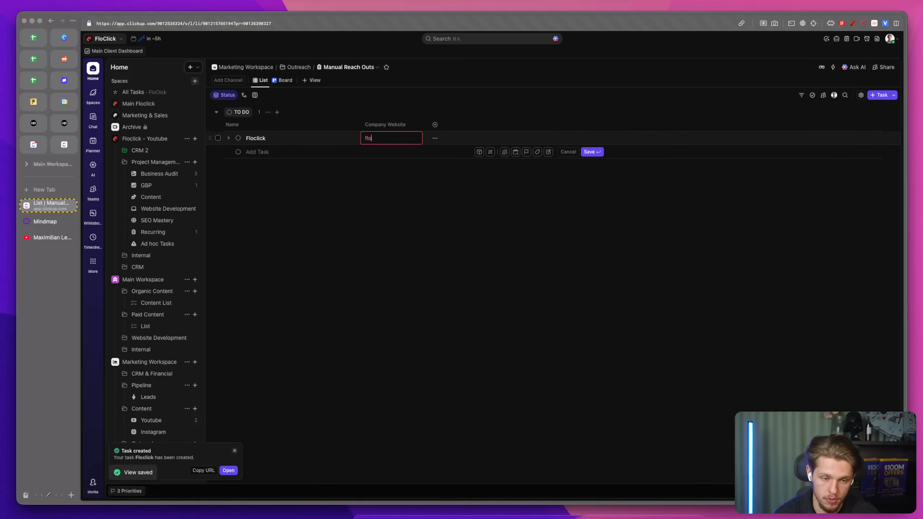
{"action": "left_click", "coordinate": [427, 259]}
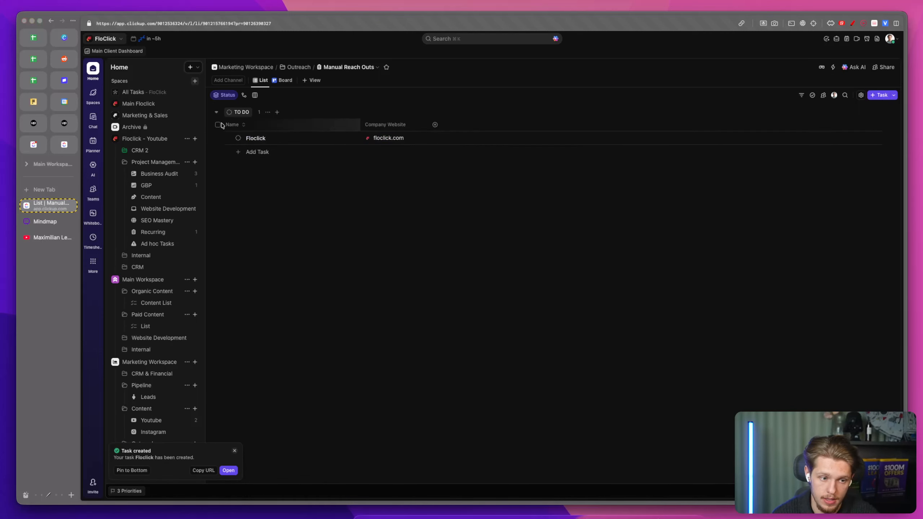
{"action": "left_click", "coordinate": [238, 137]}
{"action": "left_click", "coordinate": [322, 189]}
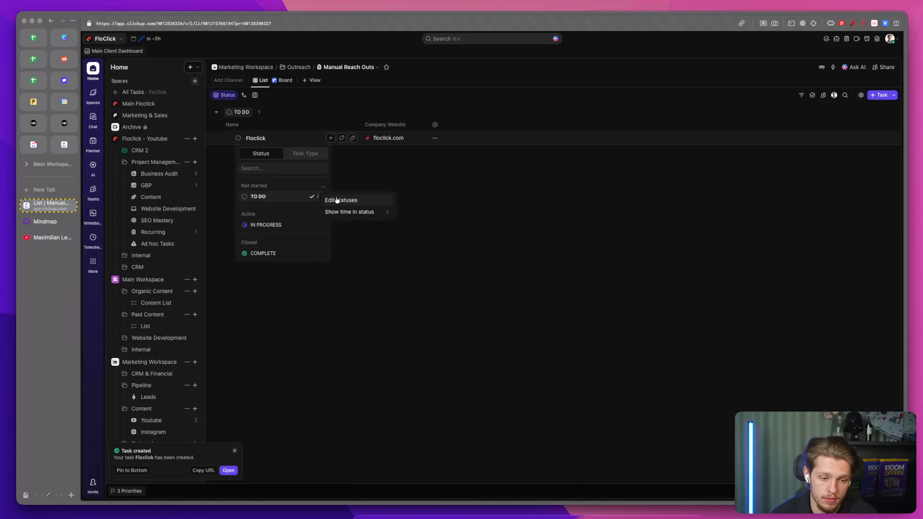
{"action": "left_click", "coordinate": [408, 169]}
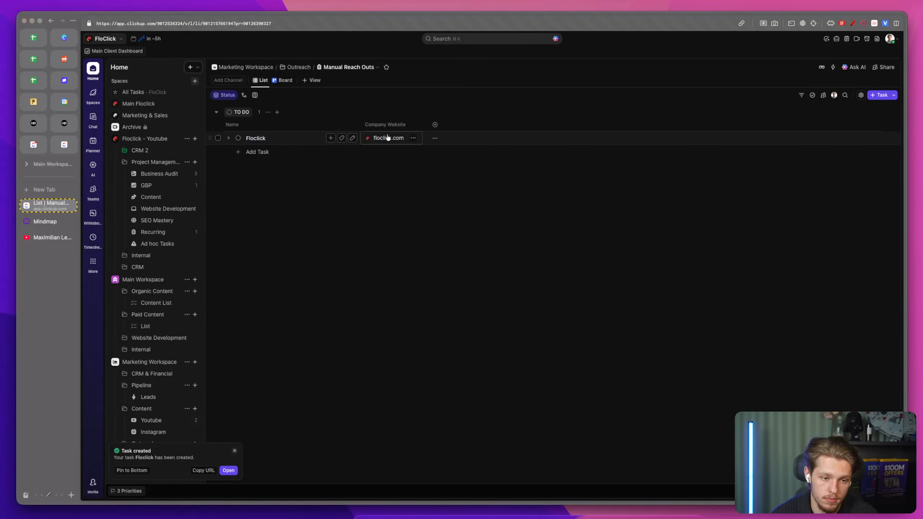
Step: Add the existing Client Name field and paste the client's name into the Floclick task
{"action": "left_click", "coordinate": [435, 124]}
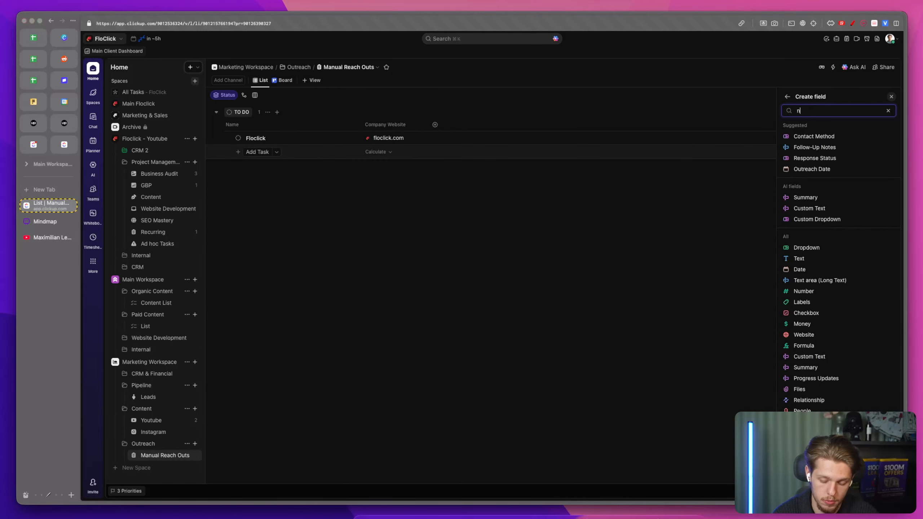
{"action": "type", "text": "name"}
{"action": "left_click", "coordinate": [888, 143]}
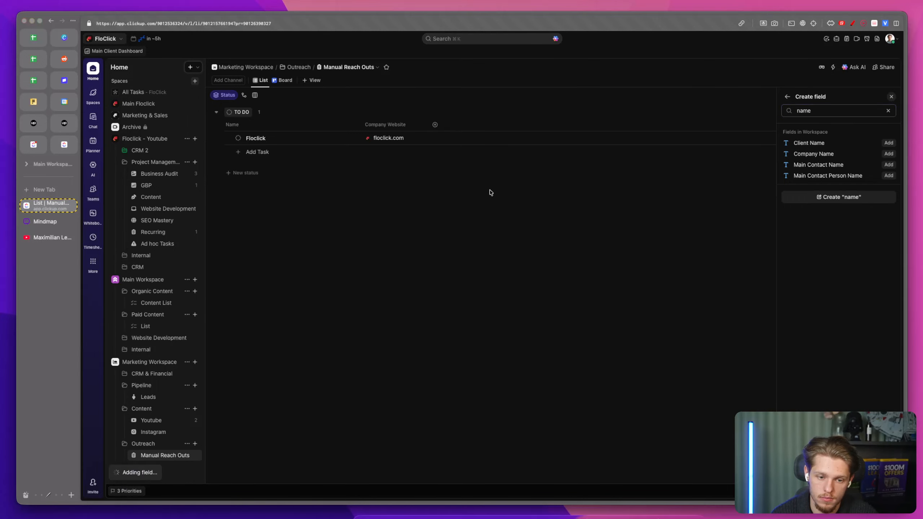
{"action": "left_click", "coordinate": [444, 139]}
Step: Add a Website field named linkedin Direct Message Link to the list
{"action": "left_click", "coordinate": [497, 125]}
{"action": "scroll", "coordinate": [850, 240], "scroll_direction": "down", "scroll_amount": 3}
{"action": "scroll", "coordinate": [846, 238], "scroll_direction": "up", "scroll_amount": 3}
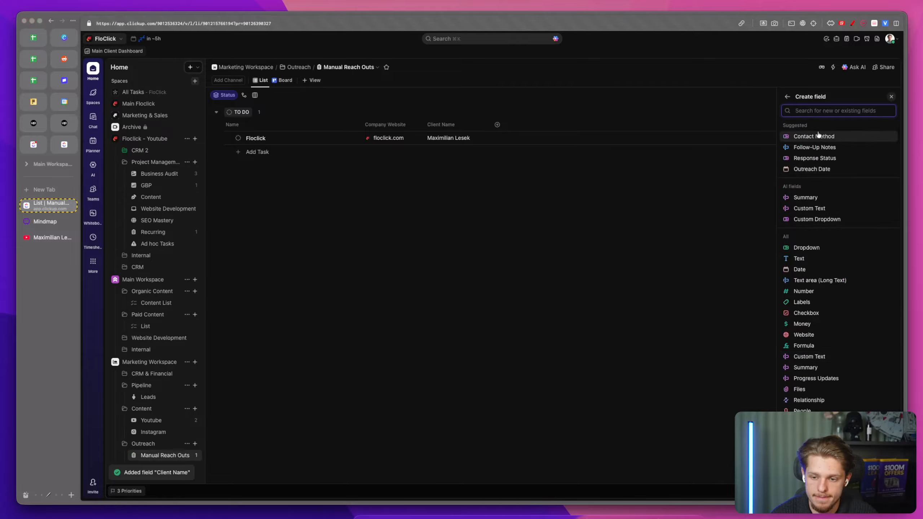
{"action": "scroll", "coordinate": [818, 134], "scroll_direction": "down", "scroll_amount": 4}
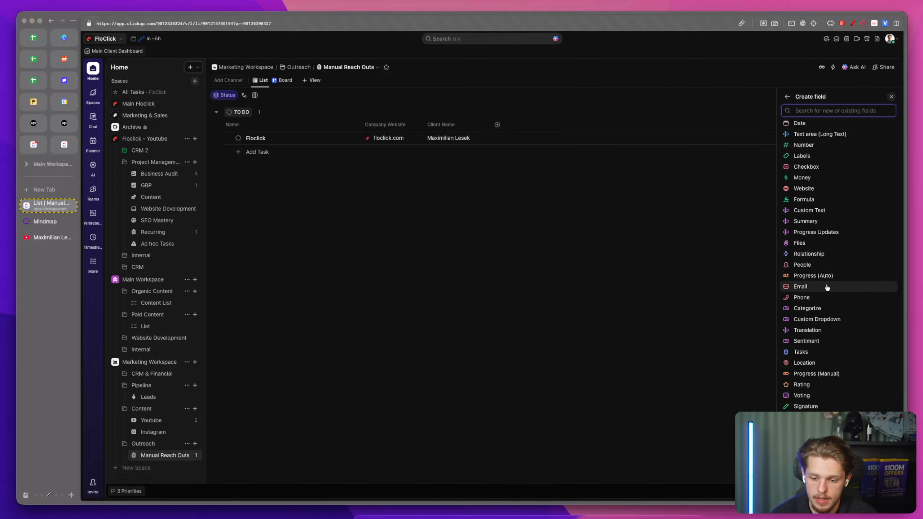
{"action": "mouse_move", "coordinate": [826, 287]}
{"action": "type", "text": "lin"}
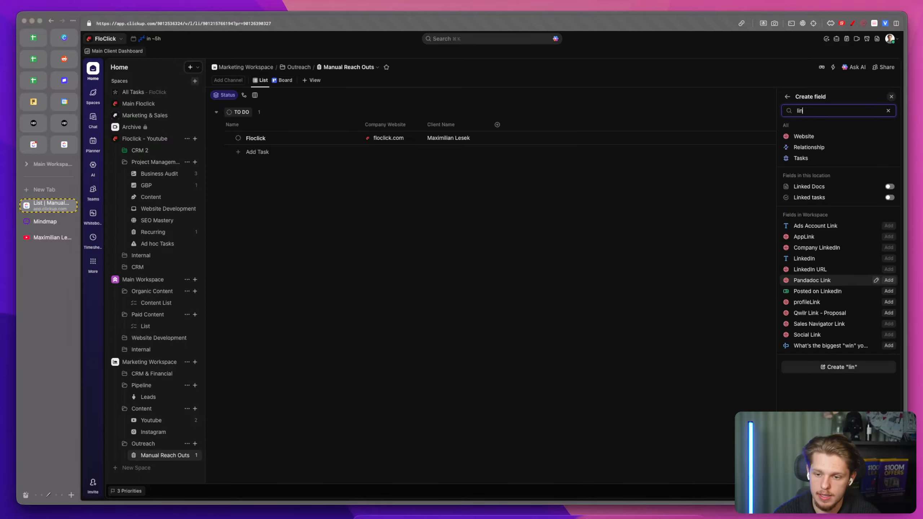
{"action": "left_click", "coordinate": [801, 138]}
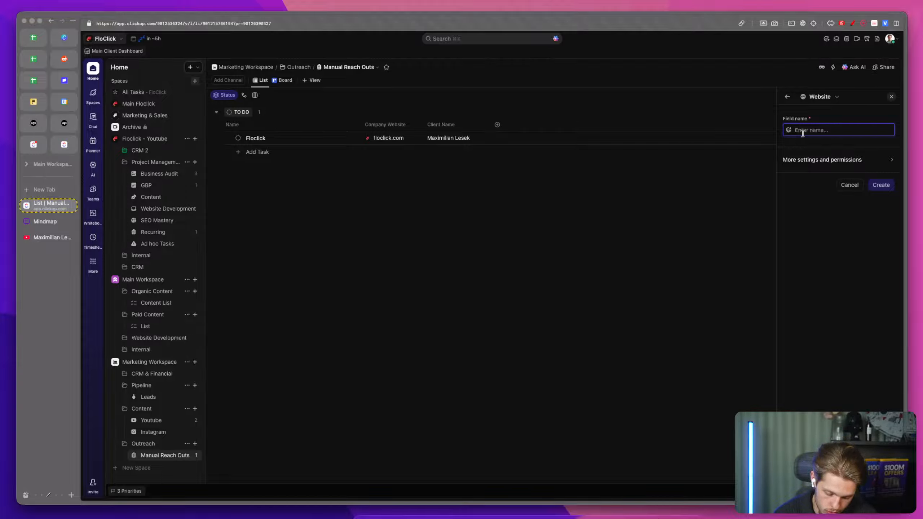
{"action": "type", "text": "Ins"}
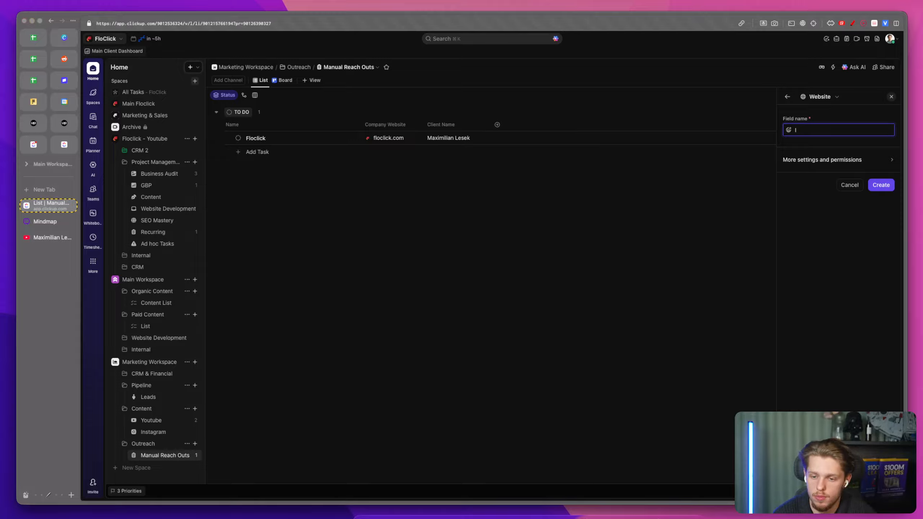
{"action": "type", "text": "kedin Direct ME"}
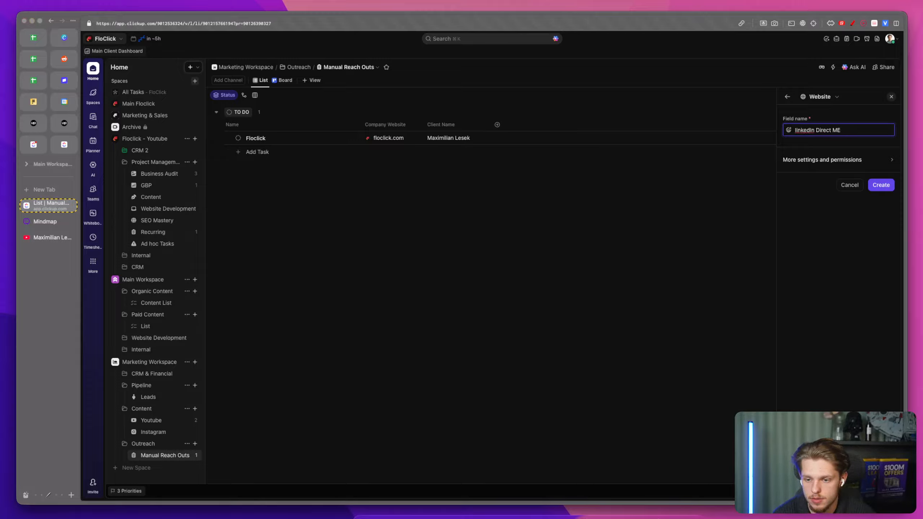
{"action": "type", "text": "ssage Link"}
{"action": "left_click", "coordinate": [880, 185]}
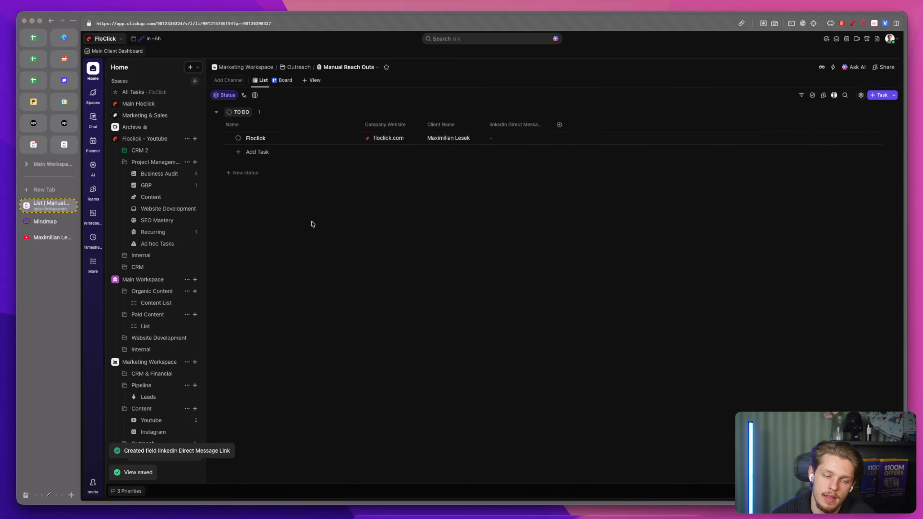
Step: Rename the IN PROGRESS status to MESSAGE SENT and color it blue
{"action": "left_click", "coordinate": [238, 138]}
{"action": "left_click", "coordinate": [322, 186]}
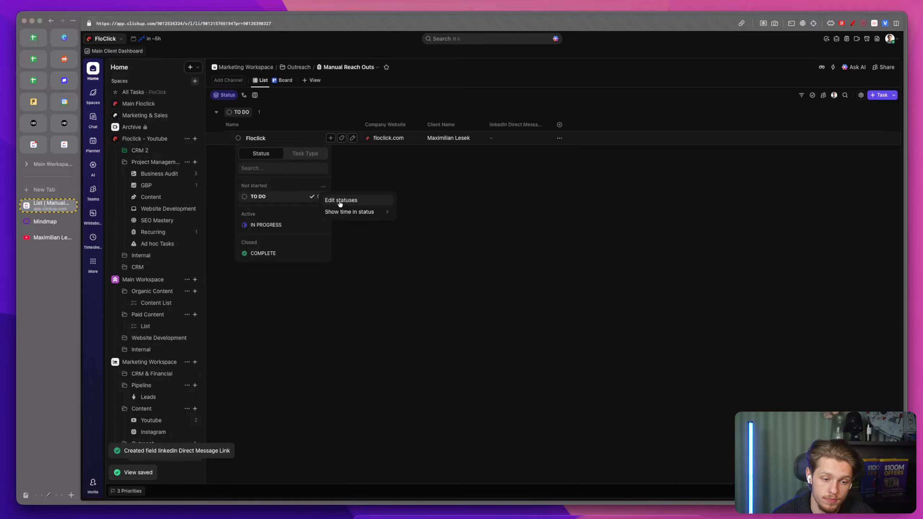
{"action": "left_click", "coordinate": [341, 202]}
{"action": "triple_click", "coordinate": [502, 148]}
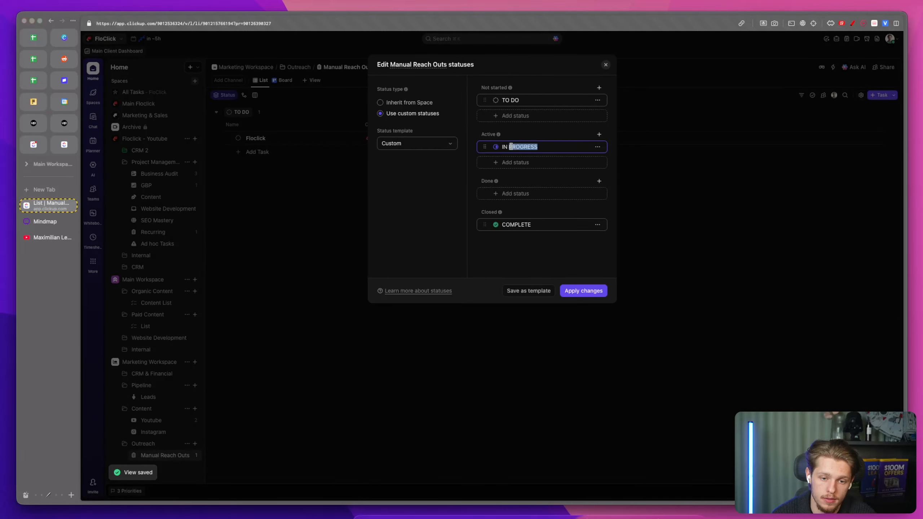
{"action": "type", "text": "MESSAGE SENT"}
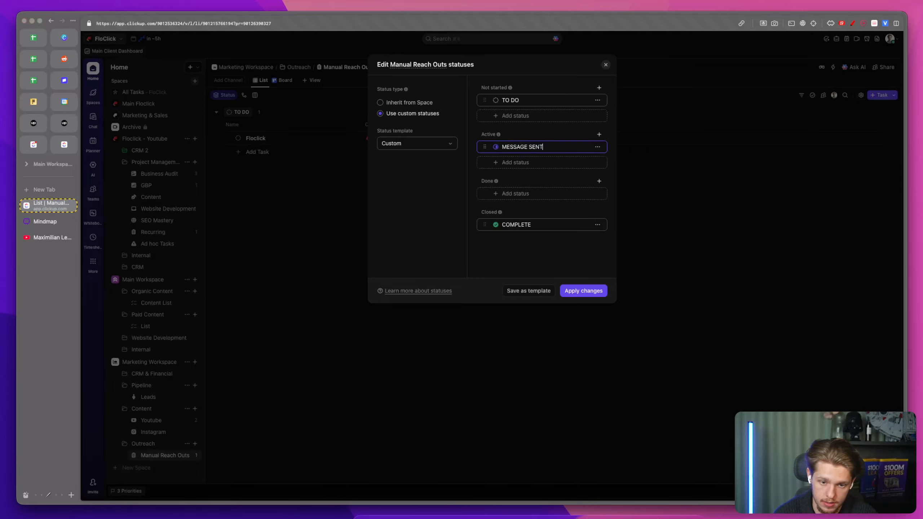
{"action": "left_click", "coordinate": [511, 160]}
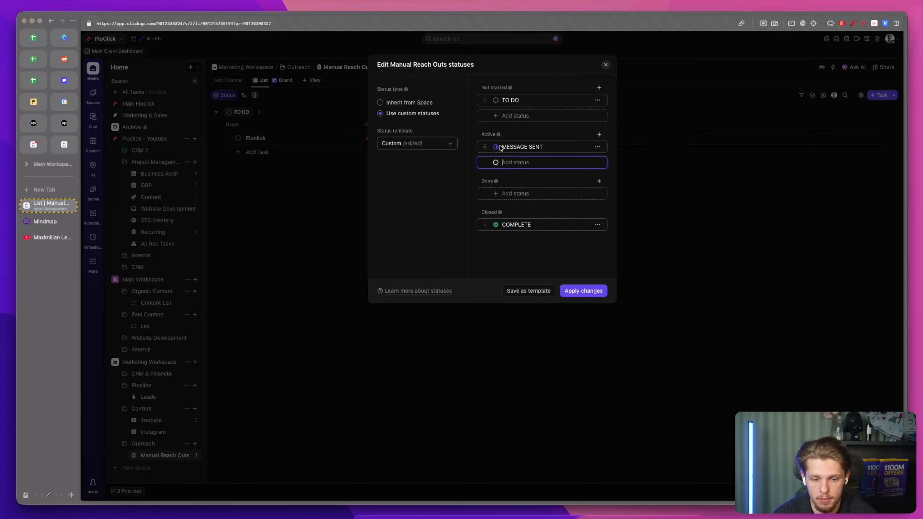
{"action": "left_click", "coordinate": [496, 147]}
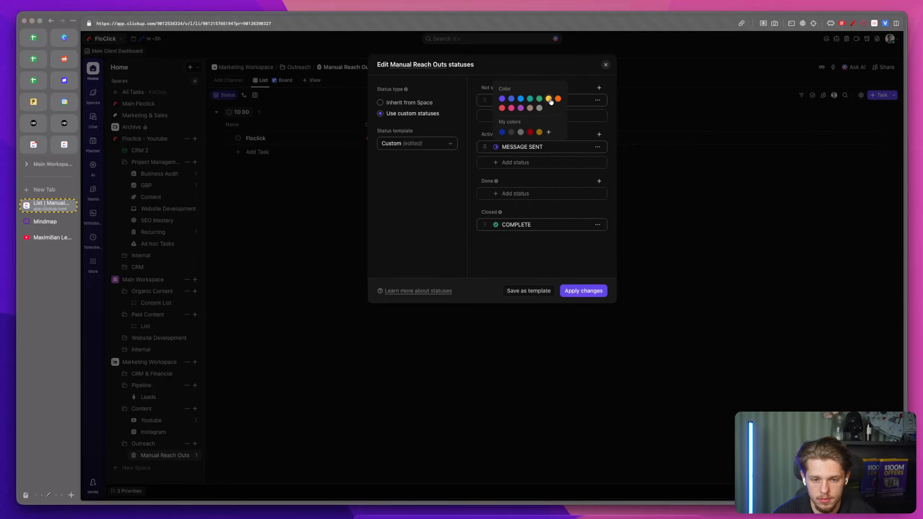
{"action": "left_click", "coordinate": [521, 98]}
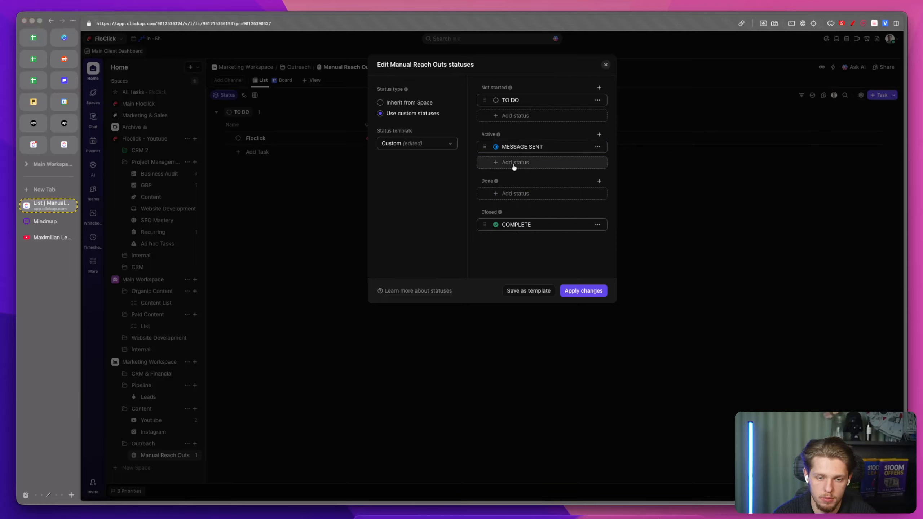
Step: Add FOLLOW-UP and POSITIVE RESPONSE as active statuses
{"action": "left_click", "coordinate": [514, 162]}
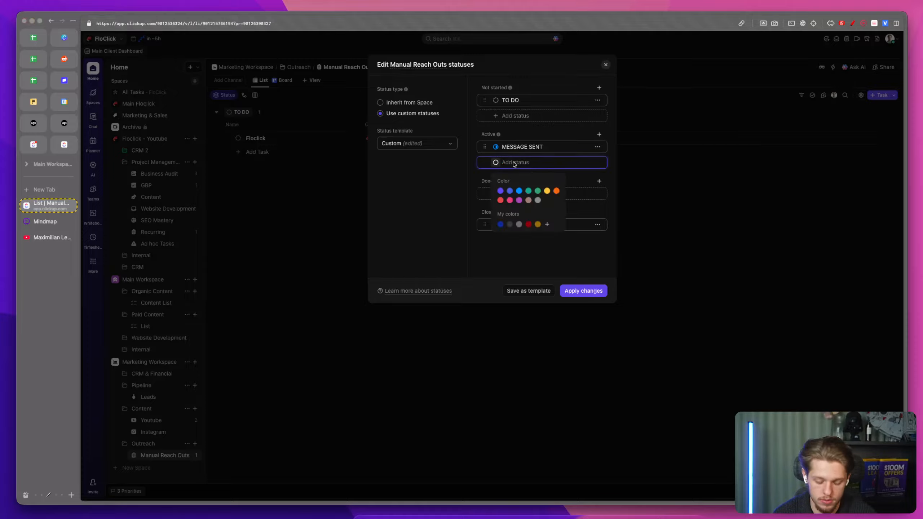
{"action": "type", "text": "FOLLOW-UP"}
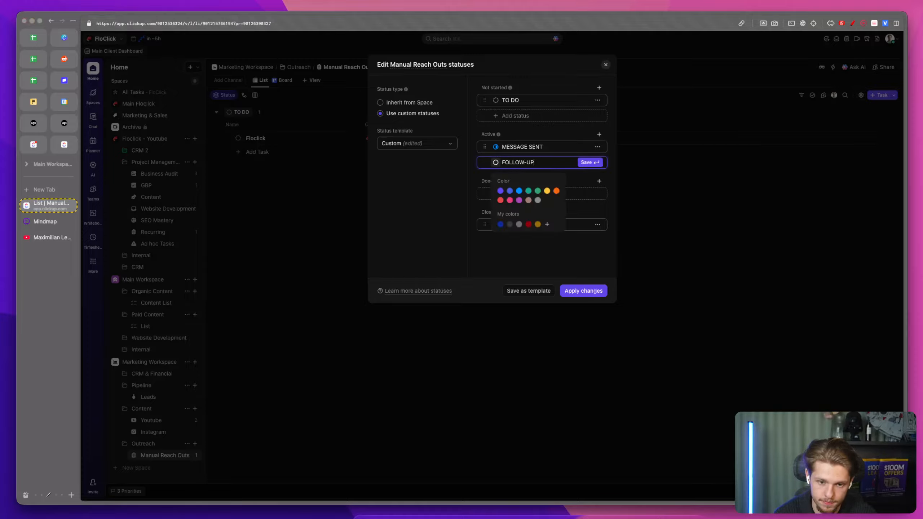
{"action": "left_click", "coordinate": [578, 160]}
{"action": "type", "text": "RESPONDED"}
{"action": "key", "text": "Return"}
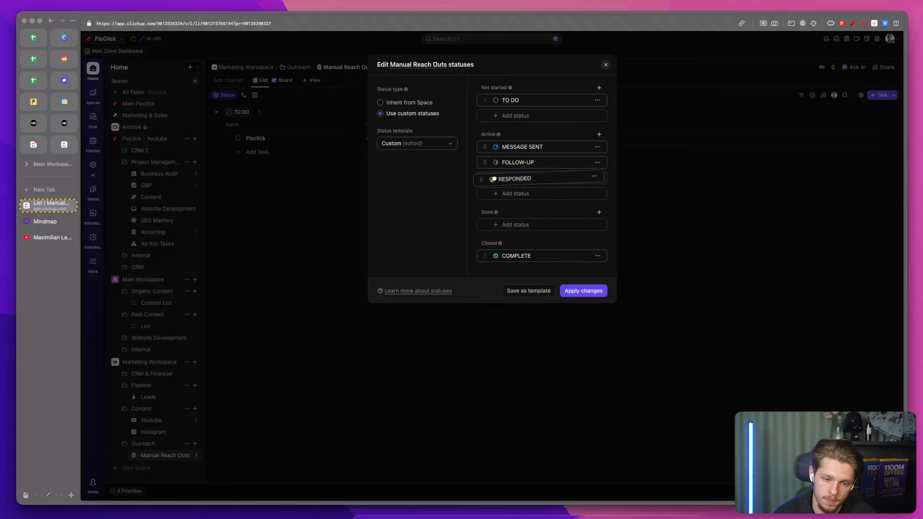
{"action": "double_click", "coordinate": [494, 179]}
{"action": "type", "text": "POSITIVE RESPONSE"}
Step: Add a NOT INTERESTED status in the Done group
{"action": "left_click", "coordinate": [511, 192]}
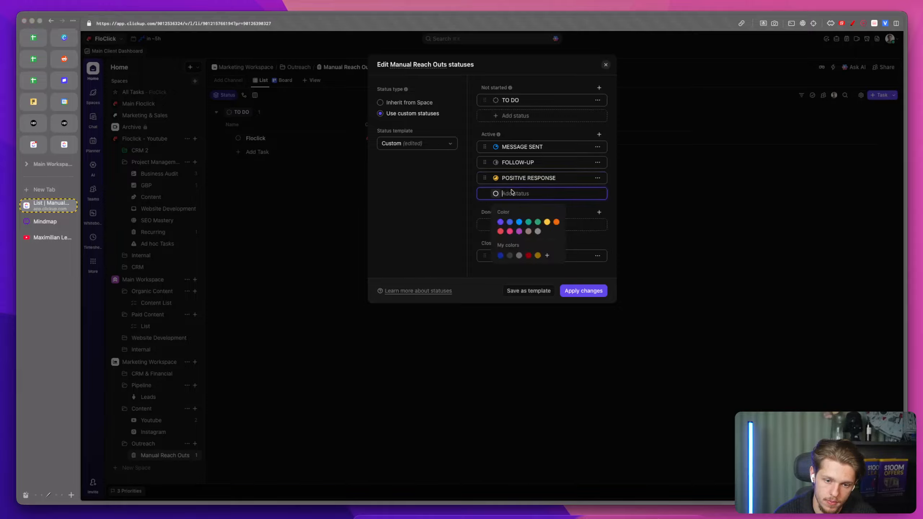
{"action": "type", "text": "N"}
{"action": "key", "text": "BackSpace"}
{"action": "key", "text": "BackSpace"}
{"action": "type", "text": "OT ITNERES"}
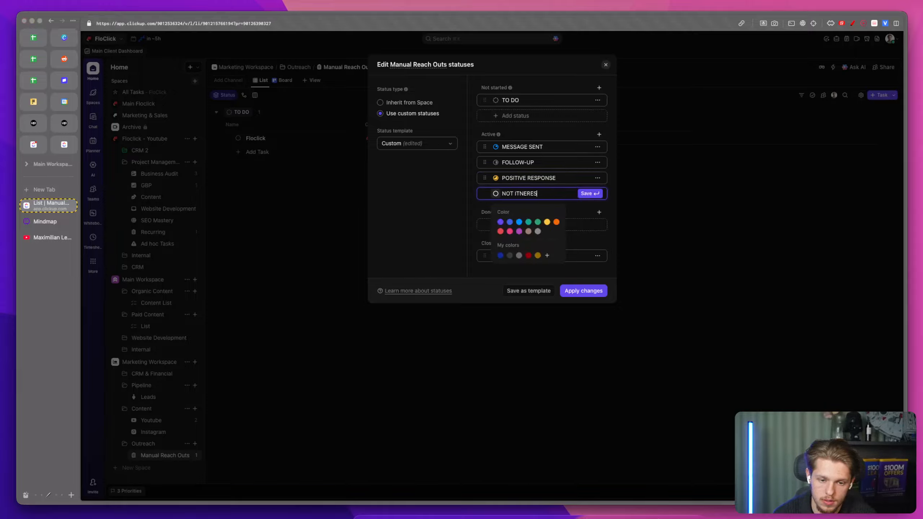
{"action": "key", "text": "Return"}
{"action": "left_click_drag", "start_coordinate": [484, 193], "coordinate": [487, 223]}
{"action": "double_click", "coordinate": [521, 225]}
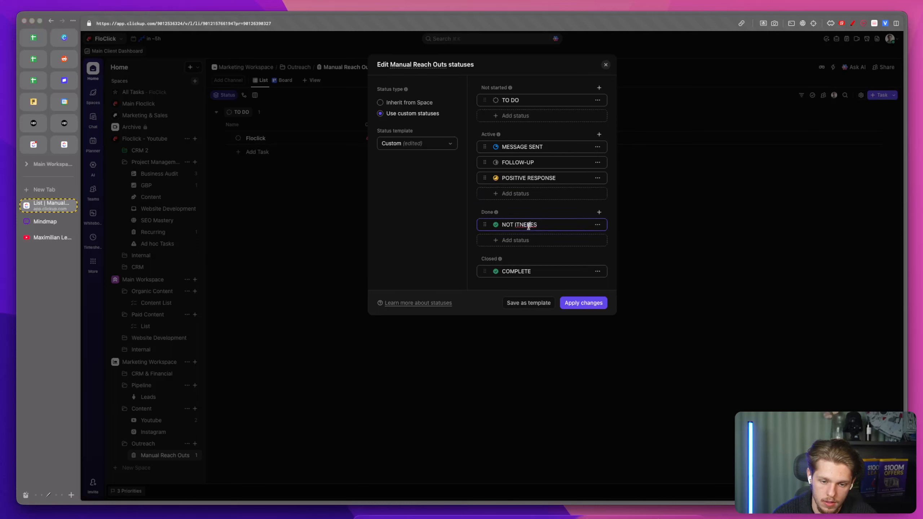
{"action": "type", "text": "INTERESTED"}
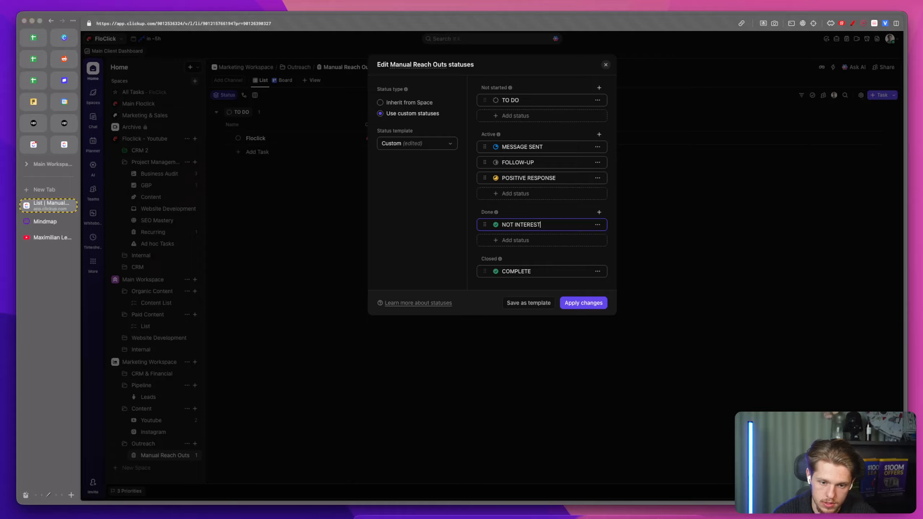
Step: Color the NOT INTERESTED status red and add a BOOK A CALL REQUESTED status in the Active group
{"action": "left_click", "coordinate": [495, 226]}
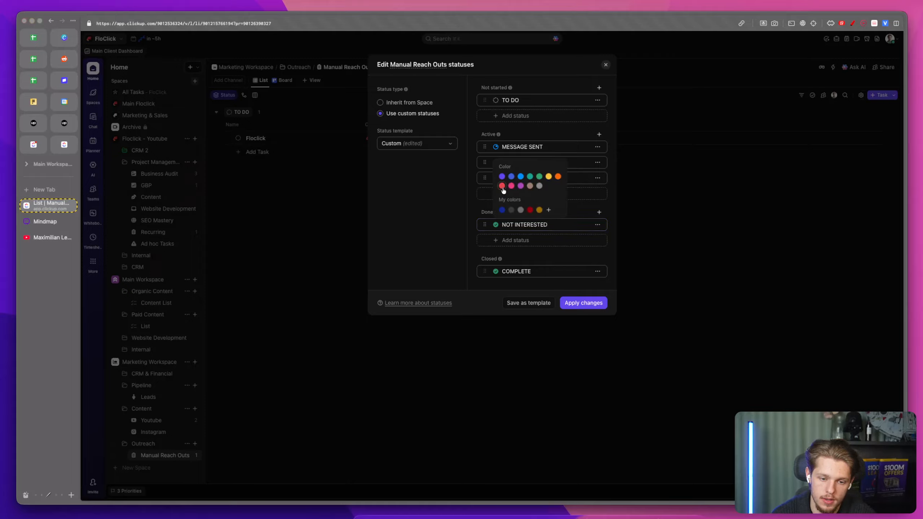
{"action": "left_click", "coordinate": [585, 195]}
{"action": "type", "text": "BOOK A CALL REQUESTE"}
{"action": "key", "text": "Return"}
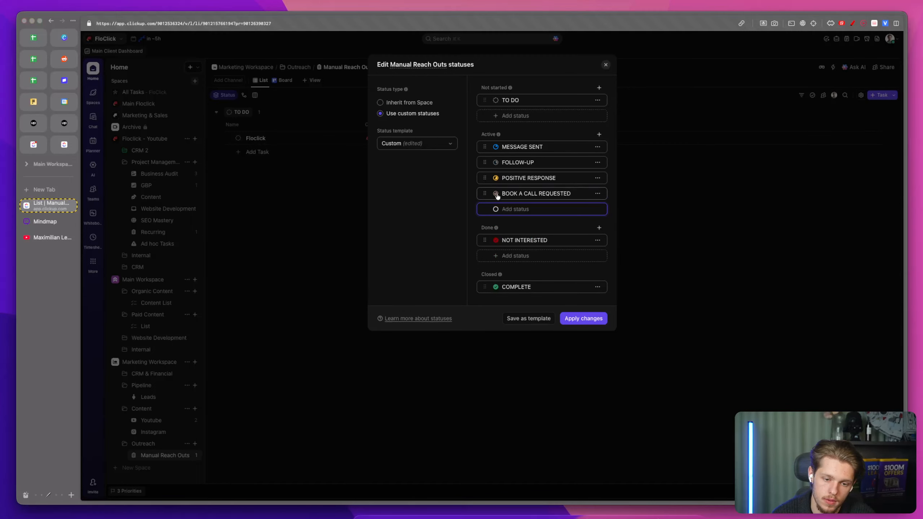
Step: Color BOOK A CALL REQUESTED green and add a BOOKED CALL active status
{"action": "left_click", "coordinate": [496, 193]}
{"action": "left_click", "coordinate": [524, 211]}
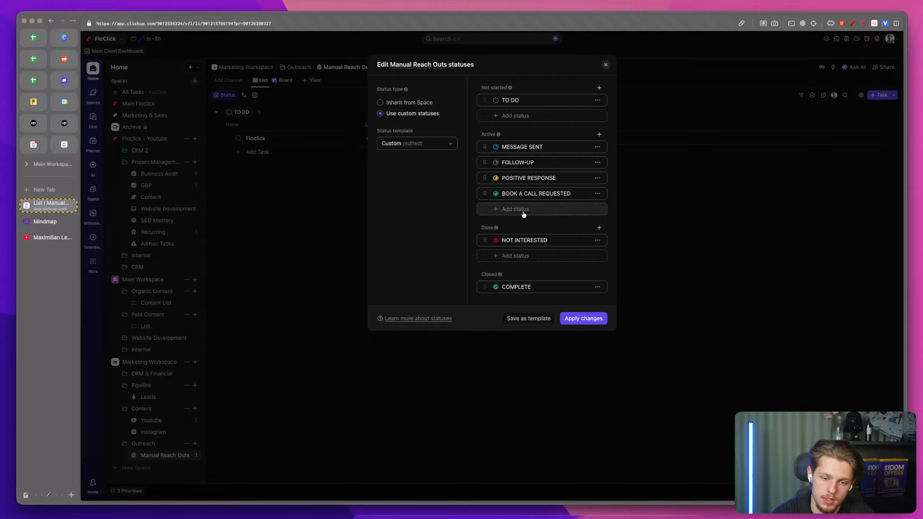
{"action": "left_click", "coordinate": [523, 211]}
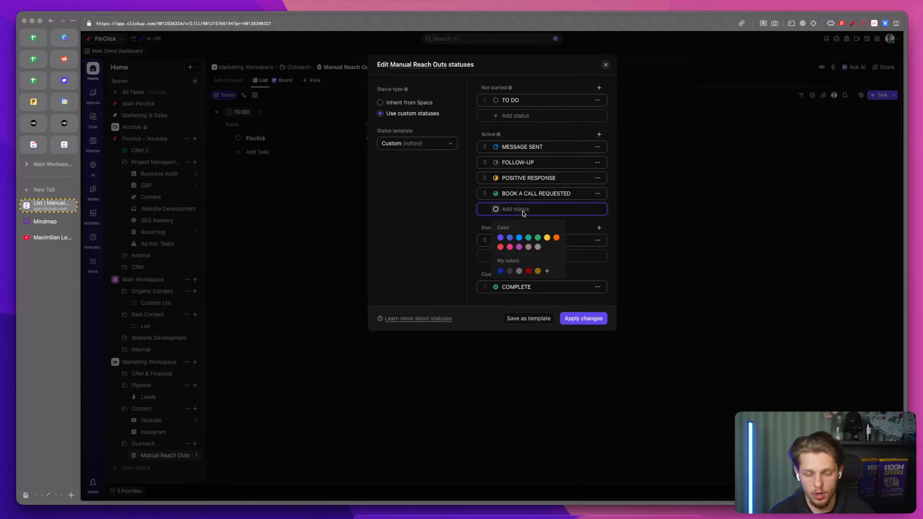
{"action": "type", "text": "BOOKED ACALL"}
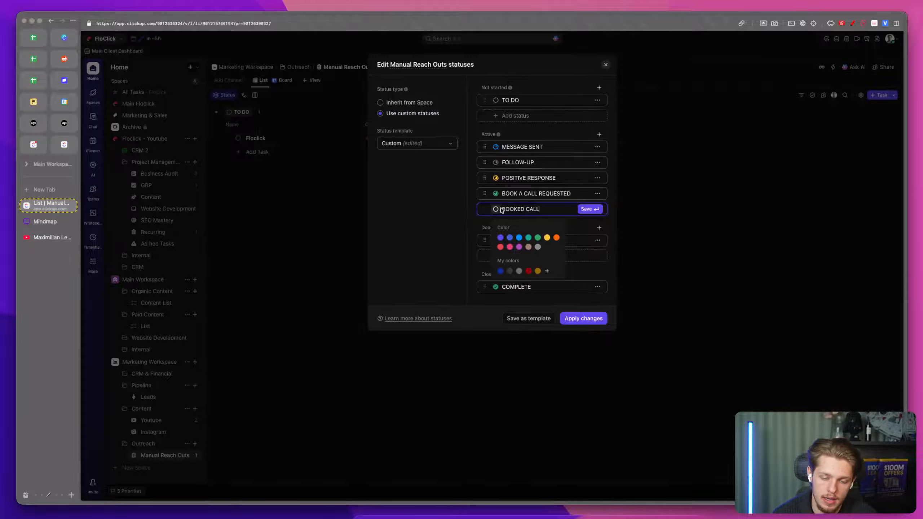
{"action": "key", "text": "Return"}
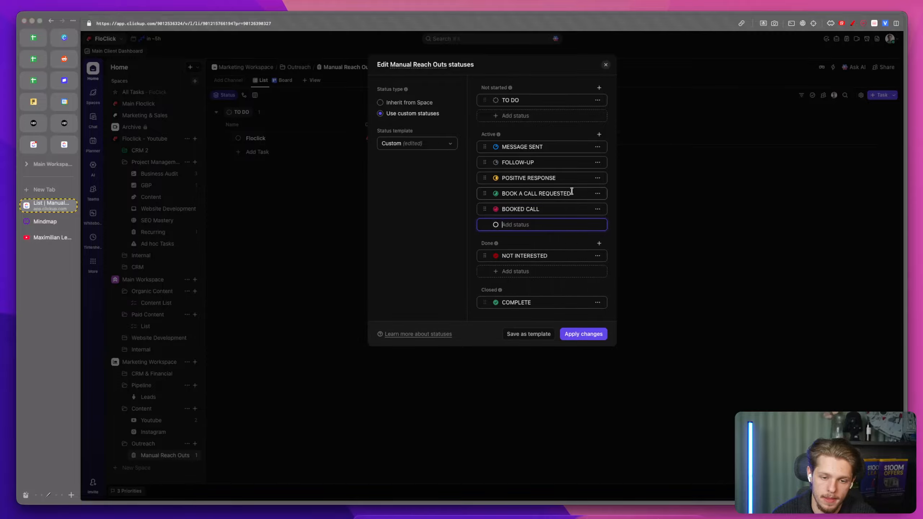
Step: Delete the BOOKED CALL and BOOK A CALL REQUESTED statuses
{"action": "left_click", "coordinate": [596, 209]}
{"action": "left_click", "coordinate": [545, 250]}
{"action": "left_click", "coordinate": [597, 193]}
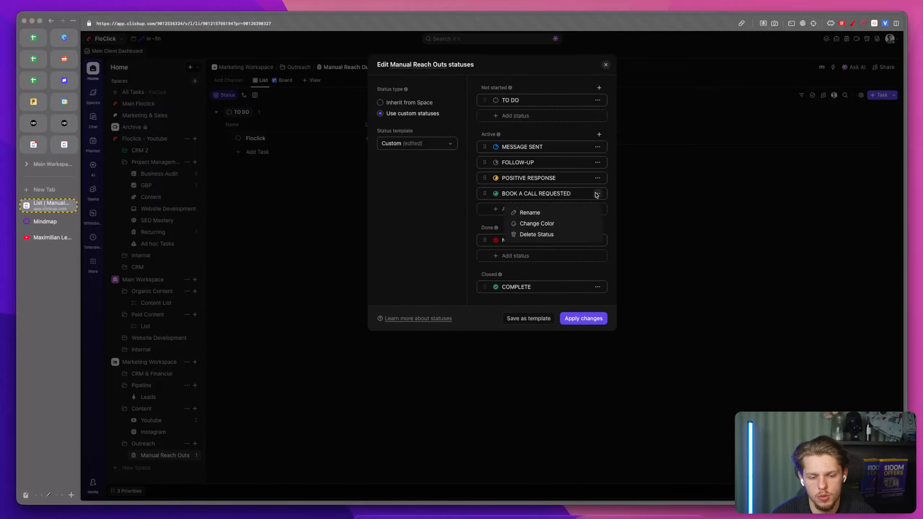
{"action": "left_click", "coordinate": [561, 233]}
Step: Rename the COMPLETE closed status to DO NOT USE
{"action": "double_click", "coordinate": [551, 266]}
{"action": "type", "text": "DO NOT U"}
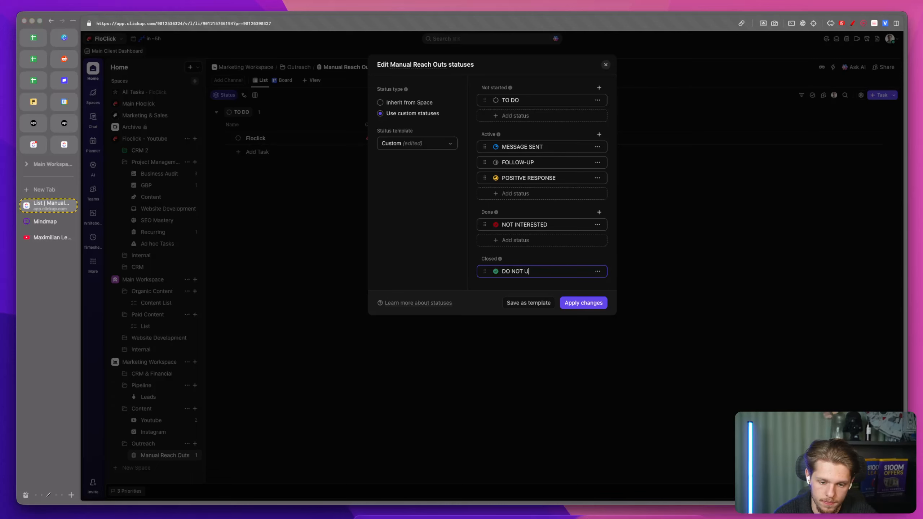
{"action": "left_click", "coordinate": [529, 235]}
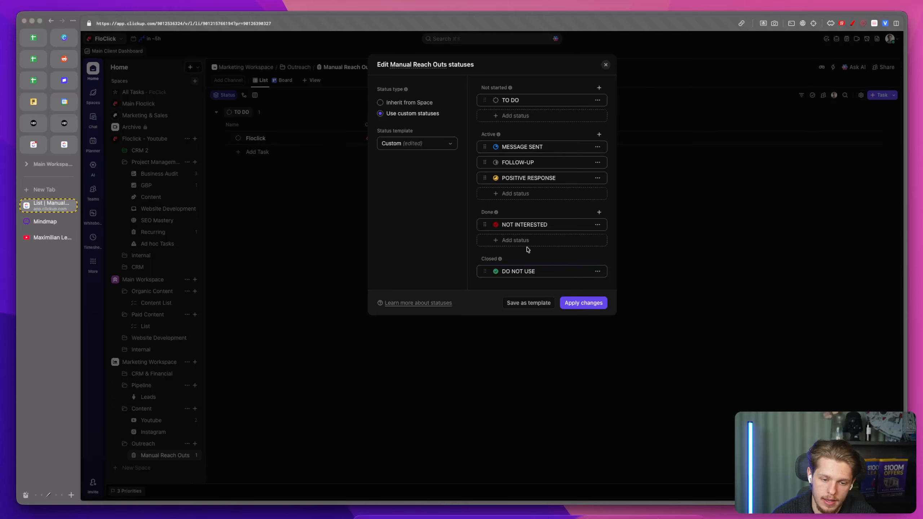
Step: Move the POSITIVE RESPONSE status into the Done group and apply the status changes
{"action": "left_click", "coordinate": [523, 241]}
{"action": "left_click_drag", "start_coordinate": [495, 178], "coordinate": [508, 232]}
{"action": "left_click", "coordinate": [583, 302]}
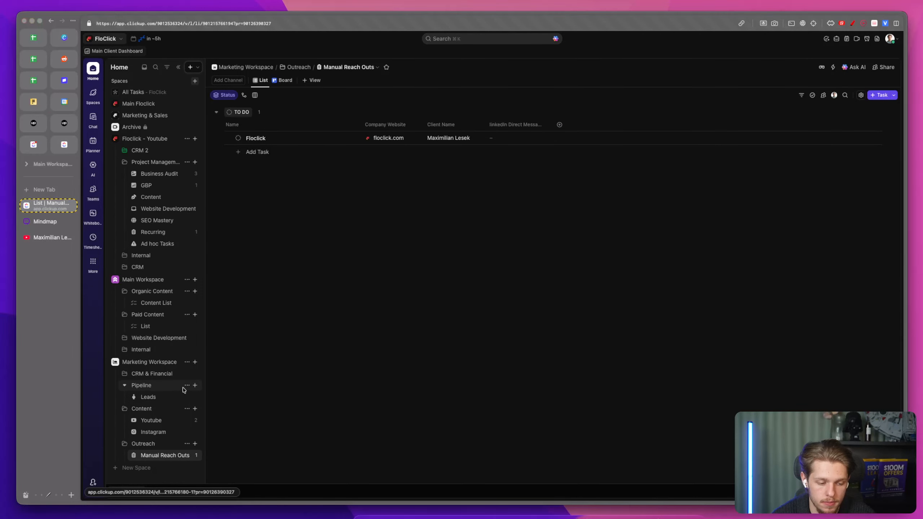
Step: Set the Floclick task's status to POSITIVE RESPONSE
{"action": "left_click", "coordinate": [127, 374]}
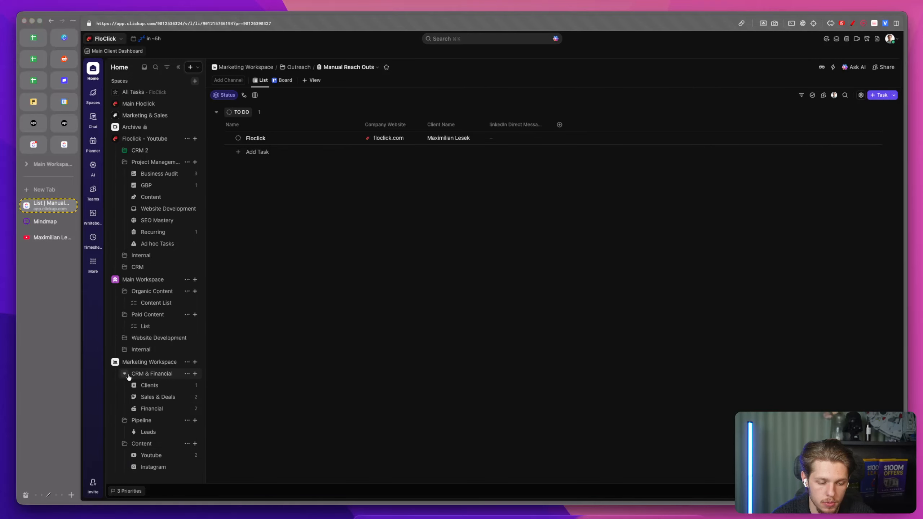
{"action": "scroll", "coordinate": [154, 400], "scroll_direction": "down", "scroll_amount": 3}
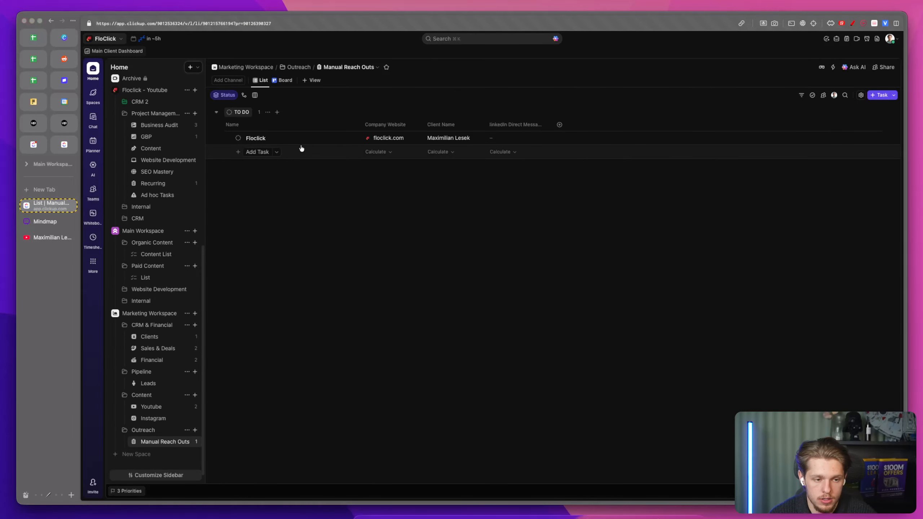
{"action": "left_click", "coordinate": [239, 138]}
{"action": "left_click", "coordinate": [289, 274]}
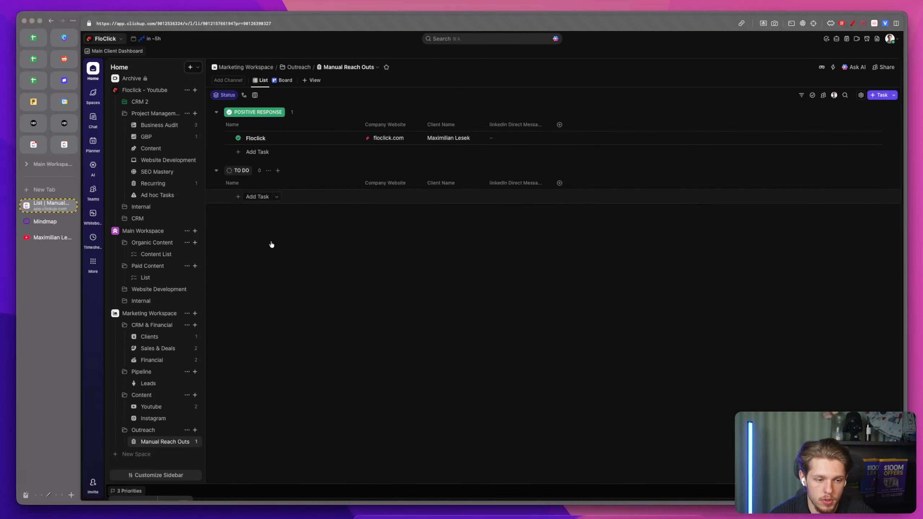
Step: Open the Leads list and hide its Assignee, Due date and Priority columns
{"action": "left_click", "coordinate": [158, 383]}
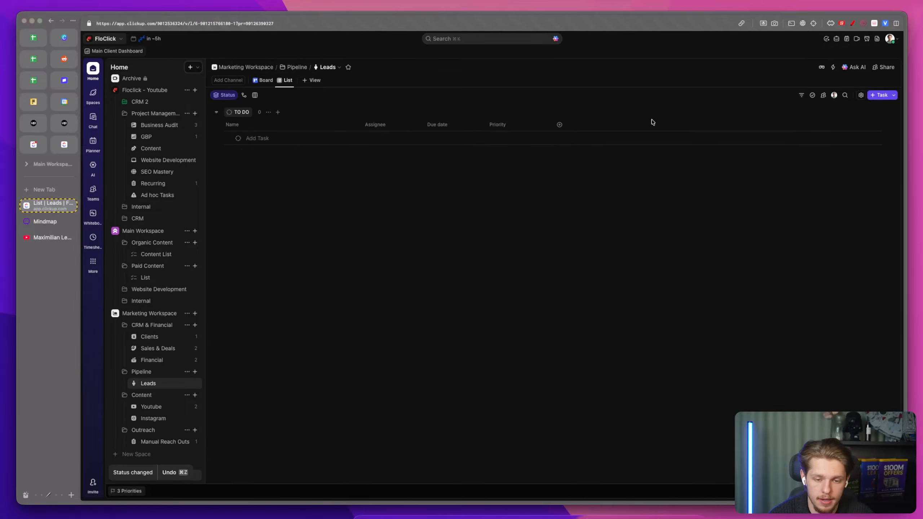
{"action": "left_click", "coordinate": [408, 124]}
{"action": "left_click", "coordinate": [402, 228]}
{"action": "left_click", "coordinate": [397, 126]}
{"action": "left_click", "coordinate": [392, 228]}
{"action": "left_click", "coordinate": [394, 125]}
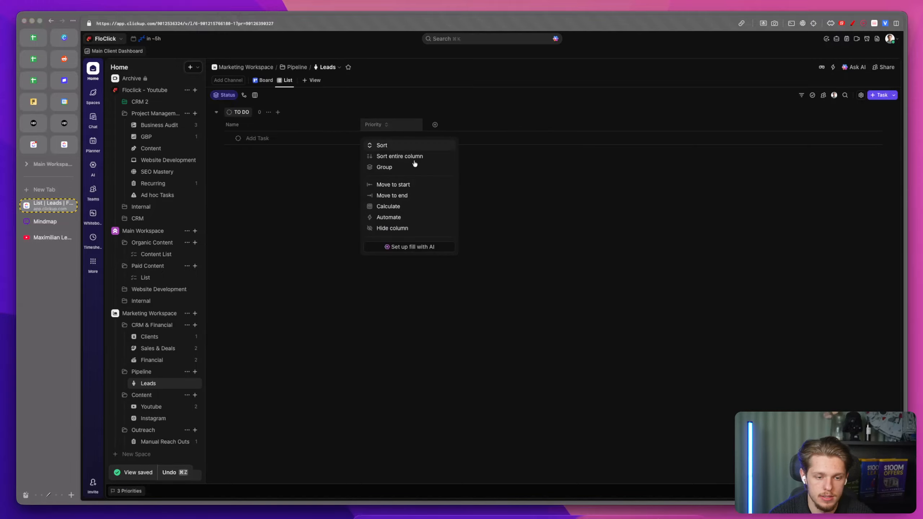
{"action": "left_click", "coordinate": [399, 228]}
Step: Add a new Dropdown field to the Leads list and name it Lead Source
{"action": "left_click", "coordinate": [372, 125]}
{"action": "type", "text": "Drop"}
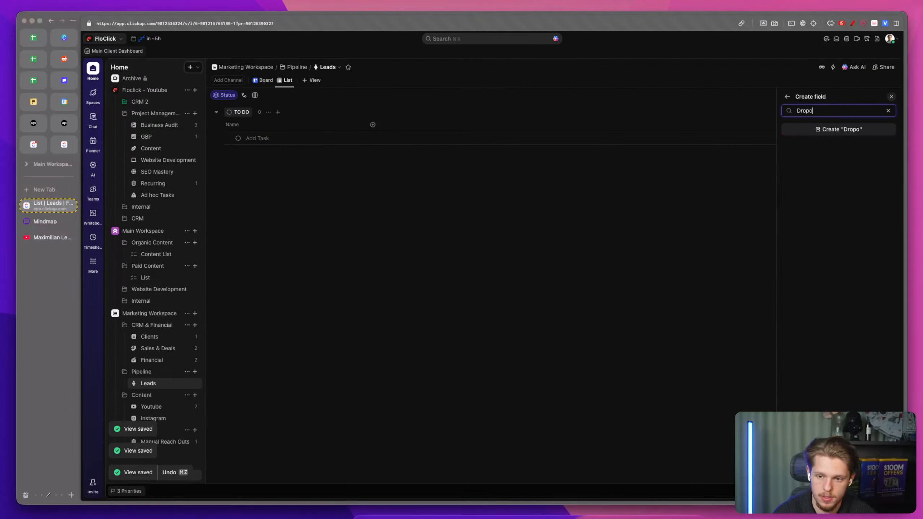
{"action": "left_click", "coordinate": [806, 164]}
{"action": "key", "text": "super+BackSpace"}
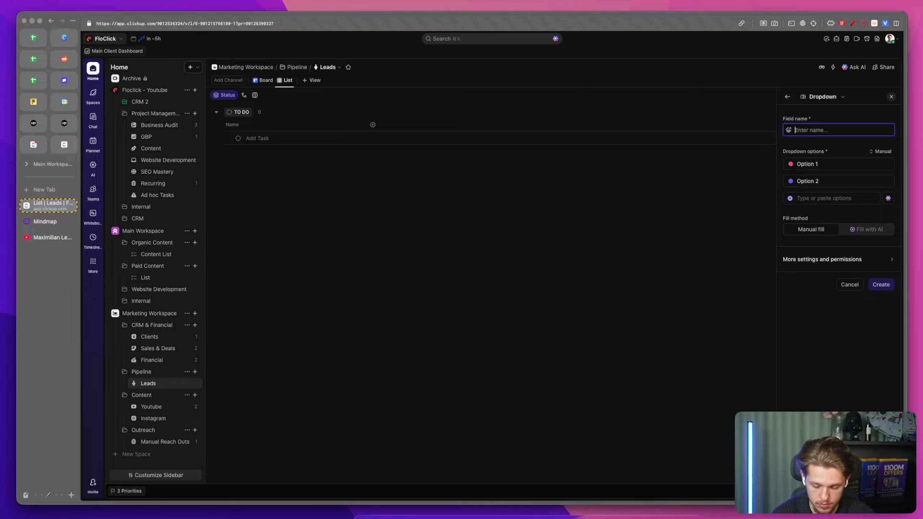
{"action": "type", "text": "Lead Source"}
Step: Enter Linkedin and Youtube as the first two dropdown options
{"action": "left_click", "coordinate": [828, 164]}
{"action": "type", "text": "LinkedIn"}
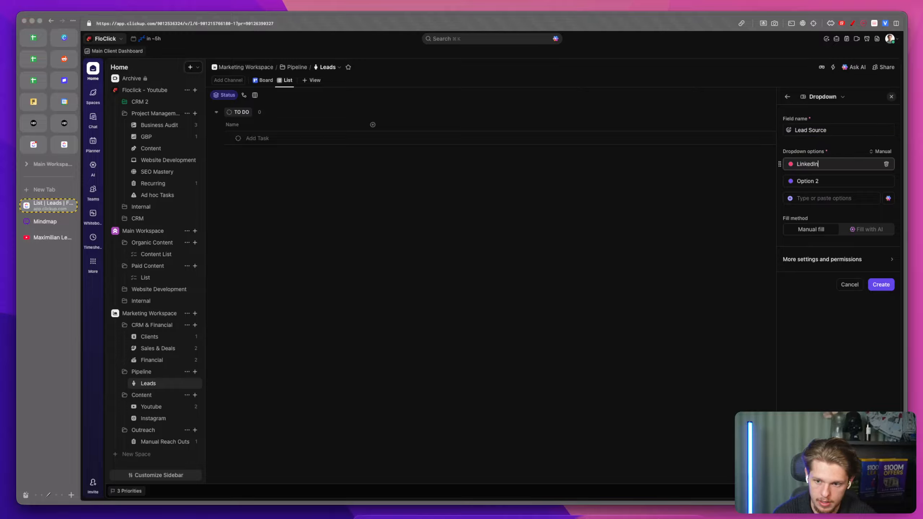
{"action": "left_click", "coordinate": [825, 181]}
{"action": "type", "text": "Inbound"}
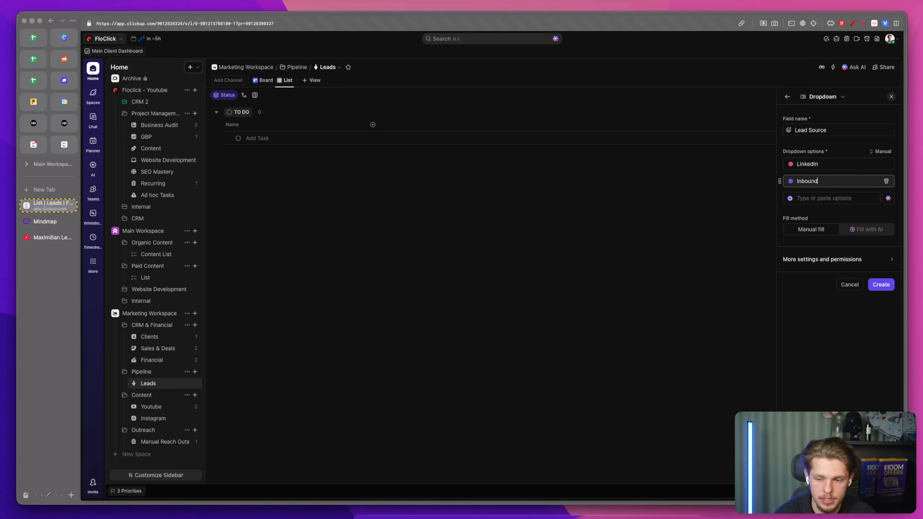
{"action": "left_click", "coordinate": [825, 199]}
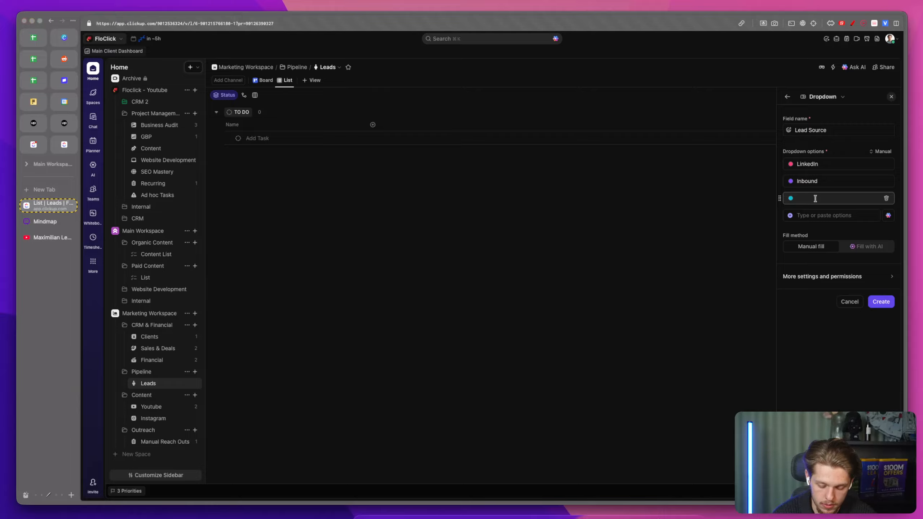
{"action": "left_click", "coordinate": [828, 184]}
{"action": "key", "text": "Right"}
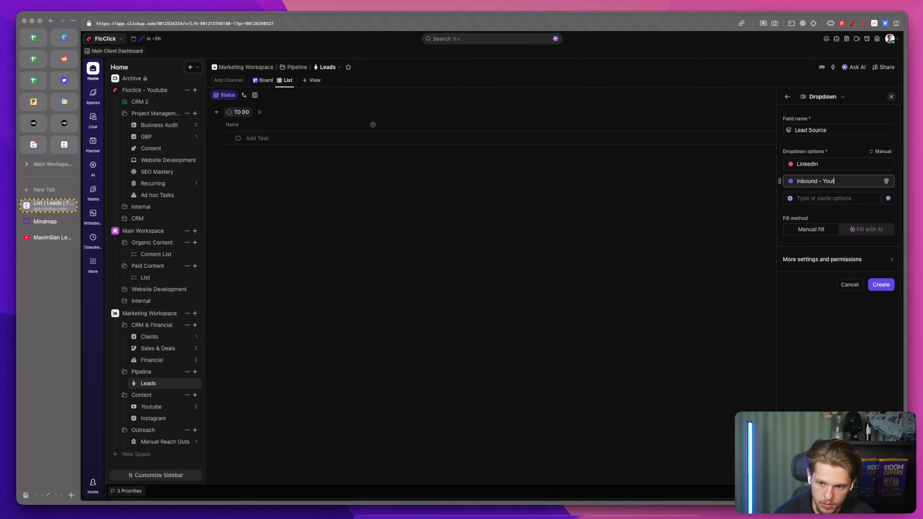
{"action": "key", "text": "super+BackSpace"}
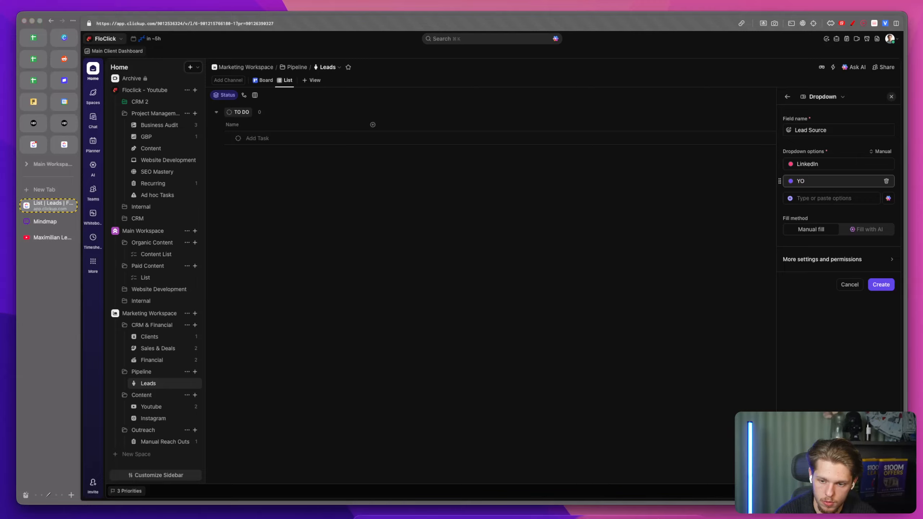
{"action": "key", "text": "Return"}
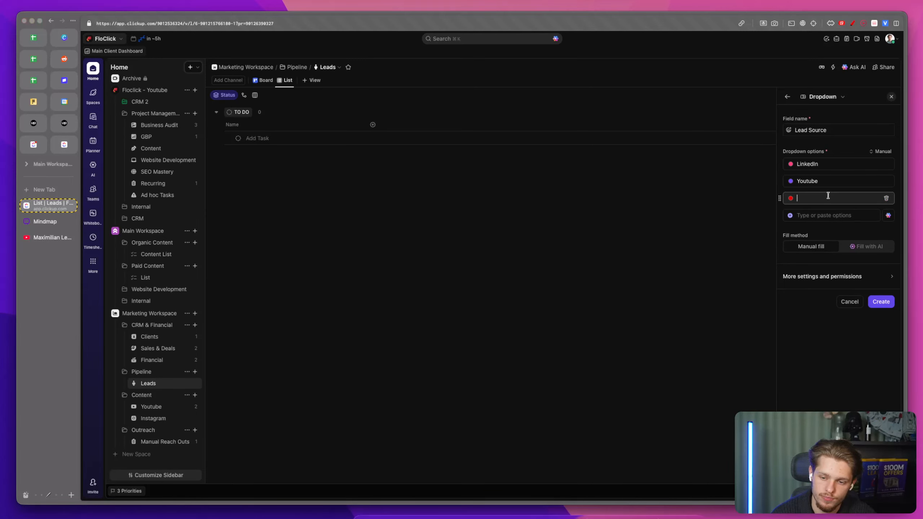
Step: Rename the first option to Linkedin Outreach and add a Linkedin Inbound option
{"action": "left_click", "coordinate": [823, 165]}
{"action": "double_click", "coordinate": [824, 165]}
{"action": "key", "text": "Right"}
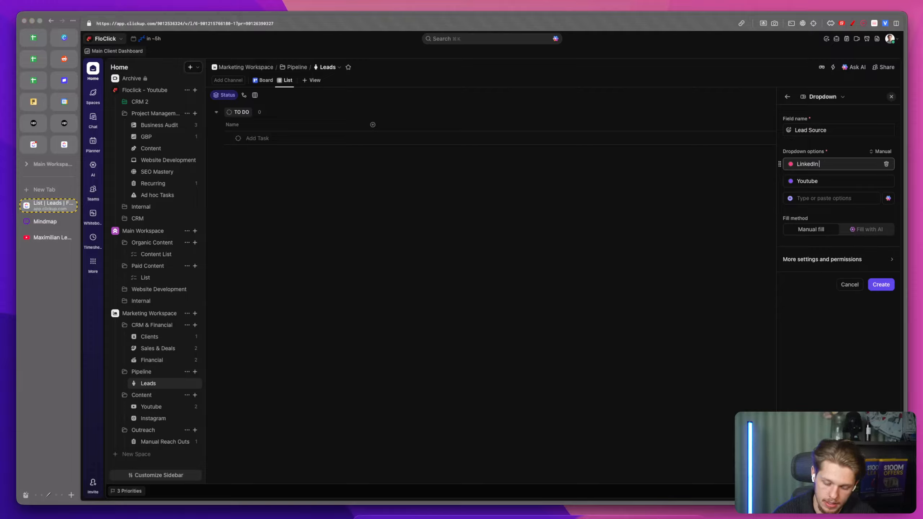
{"action": "type", "text": "Outreach"}
{"action": "left_click", "coordinate": [821, 198]}
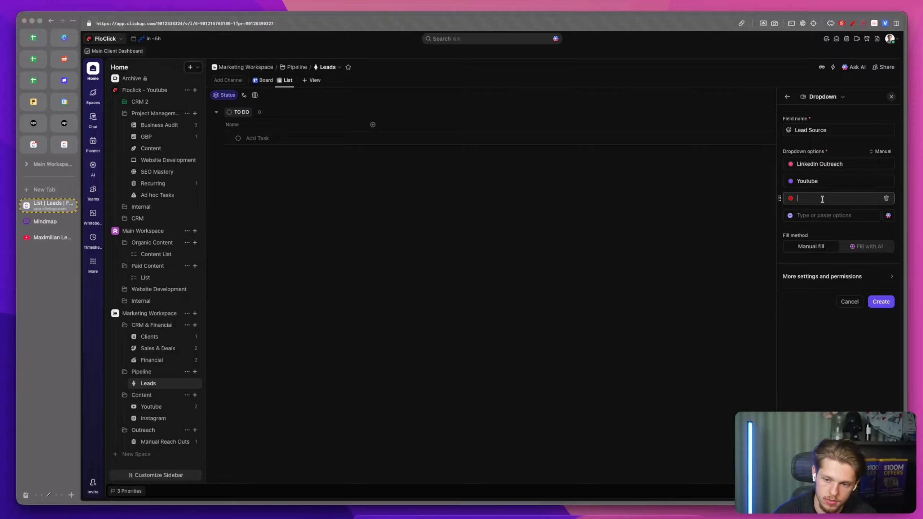
{"action": "type", "text": "LinkedIn Inbound"}
Step: Add Meta Ads and Cold Email options and create the Lead Source field
{"action": "left_click", "coordinate": [821, 211]}
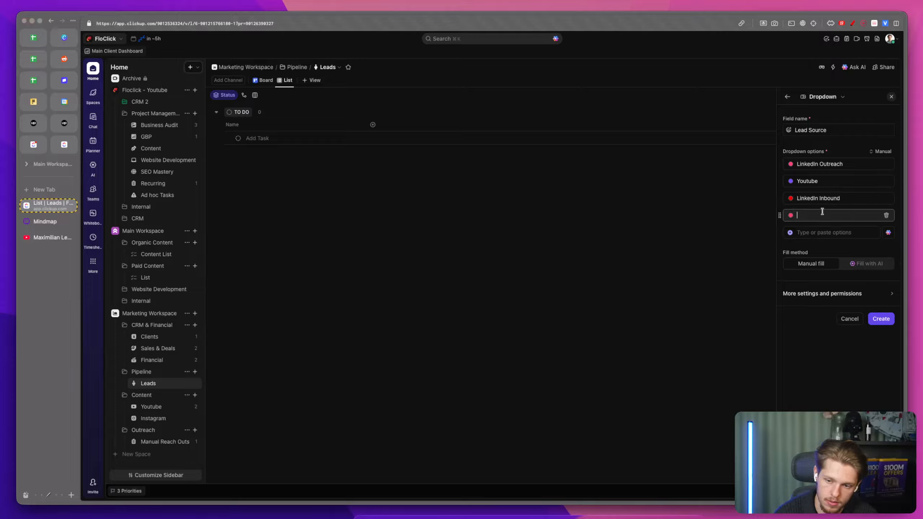
{"action": "type", "text": "Meta AA"}
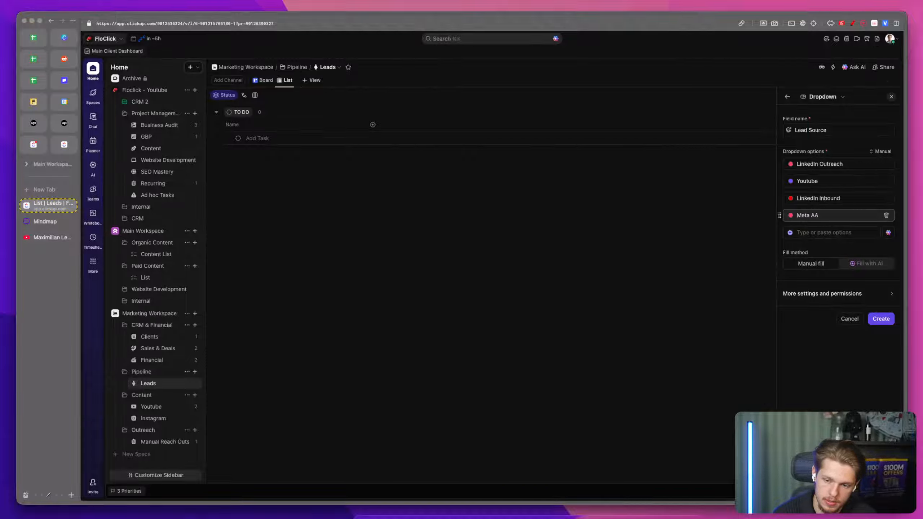
{"action": "left_click", "coordinate": [836, 231]}
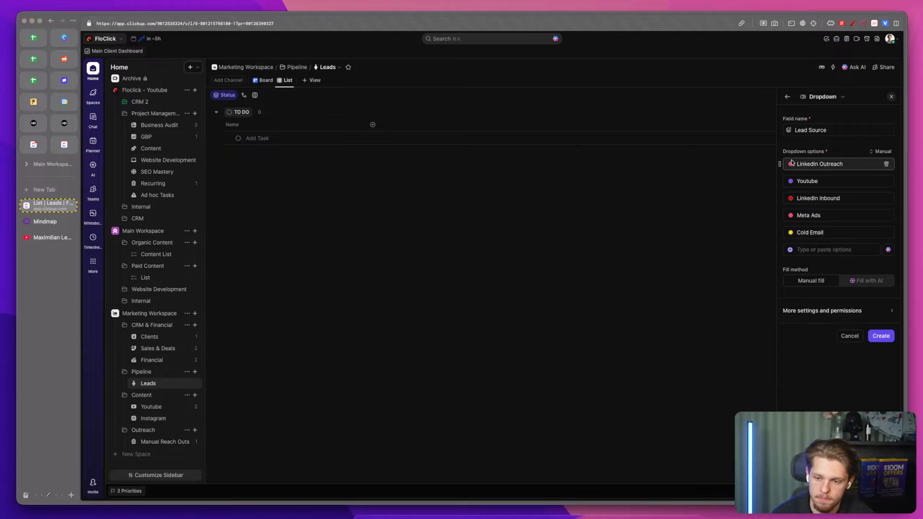
{"action": "left_click", "coordinate": [874, 337]}
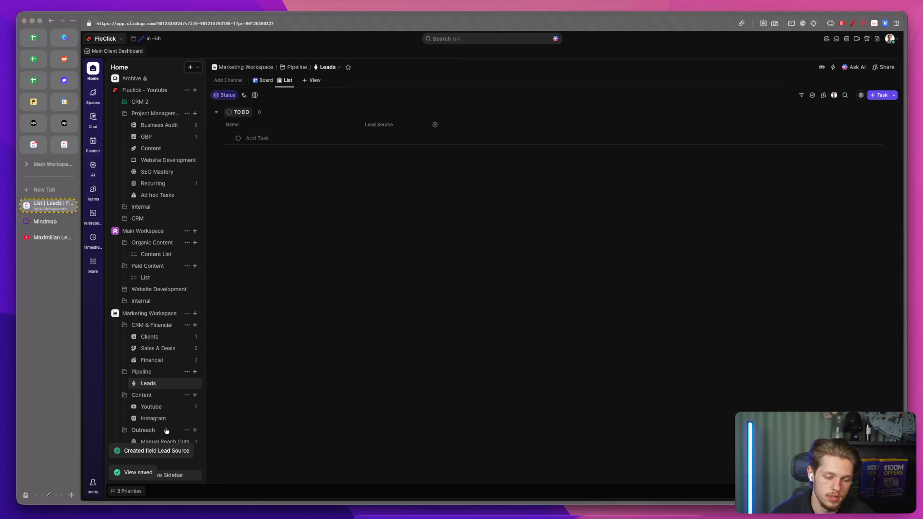
Step: Compare the columns of the Manual Reach Outs list with the Leads list
{"action": "left_click", "coordinate": [435, 124]}
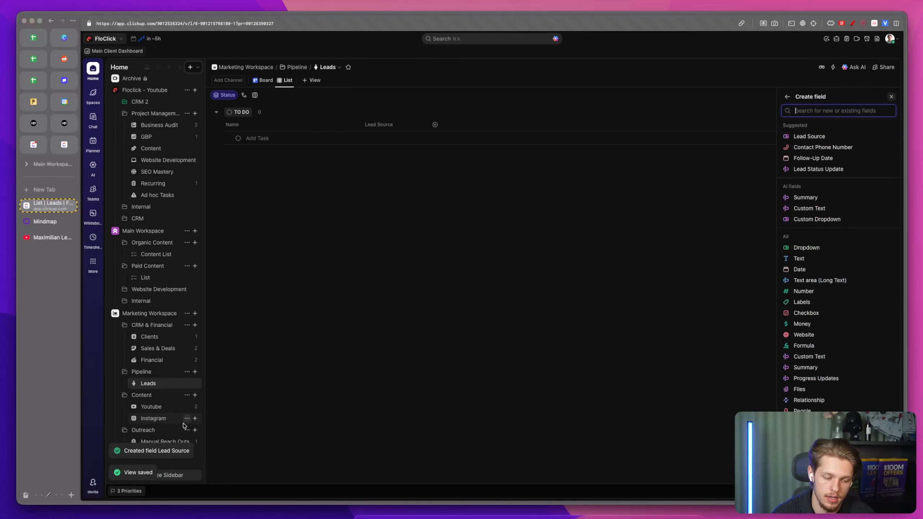
{"action": "left_click", "coordinate": [418, 377]}
{"action": "left_click", "coordinate": [159, 442]}
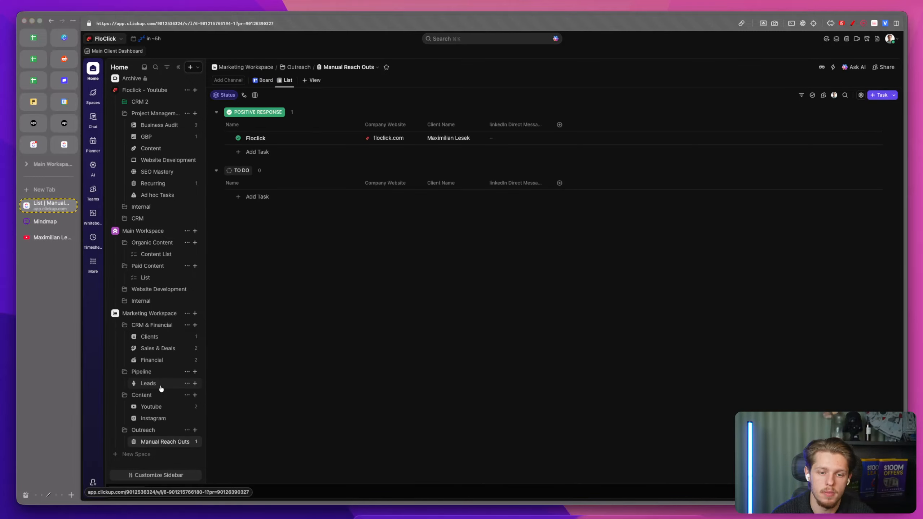
{"action": "left_click", "coordinate": [160, 385]}
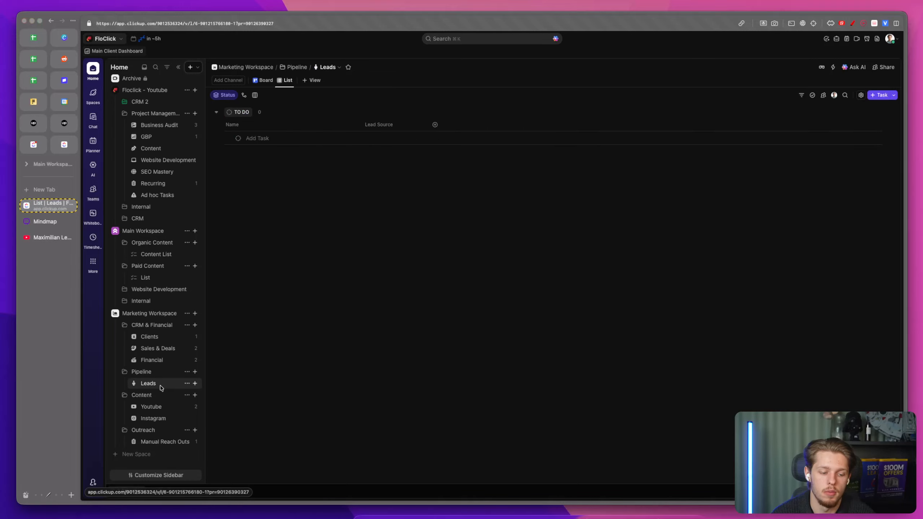
Step: Add the existing Client Name field to the Leads list
{"action": "left_click", "coordinate": [435, 125]}
{"action": "type", "text": "cli"}
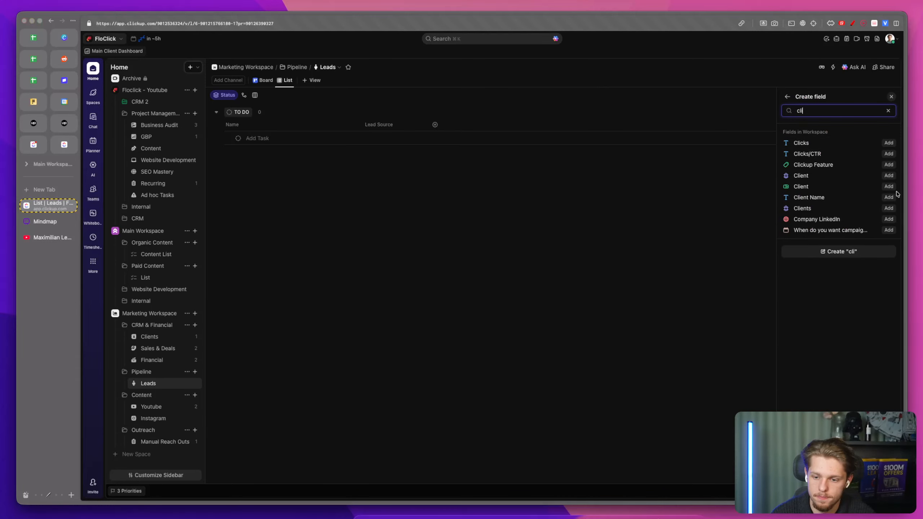
{"action": "left_click", "coordinate": [891, 199]}
Step: Search the fields for compa and add the existing Company Website field to the Leads list
{"action": "double_click", "coordinate": [841, 108]}
{"action": "key", "text": "BackSpace"}
{"action": "type", "text": "ompan"}
{"action": "key", "text": "super+BackSpace"}
{"action": "type", "text": "omp"}
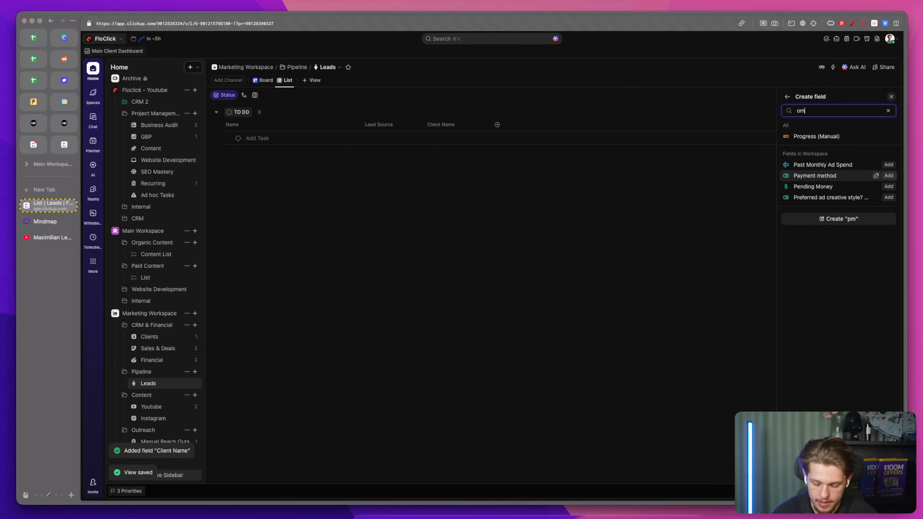
{"action": "key", "text": "super+BackSpace"}
{"action": "type", "text": "cop"}
{"action": "type", "text": "pa"}
{"action": "left_click", "coordinate": [888, 176]}
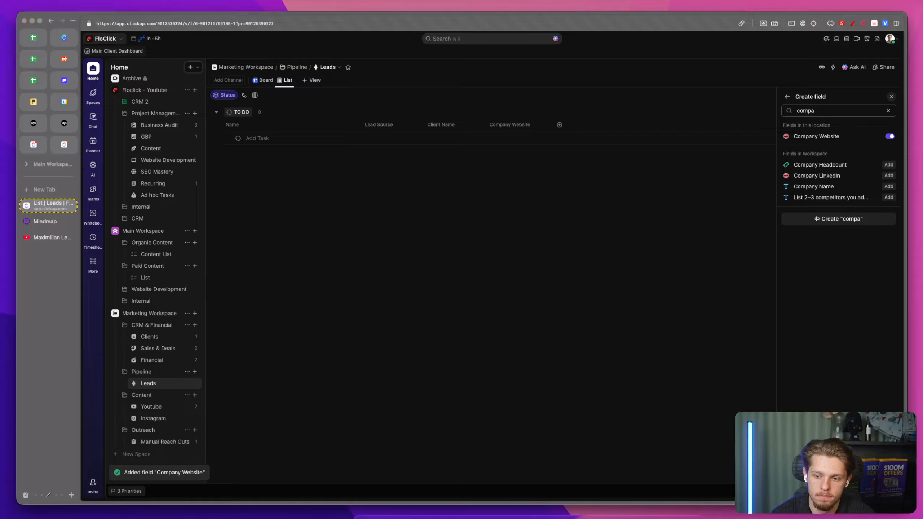
Step: Move the Floclick task from the Manual Reach Outs list into the Leads list, mapping its status to TO DO
{"action": "left_click", "coordinate": [408, 311]}
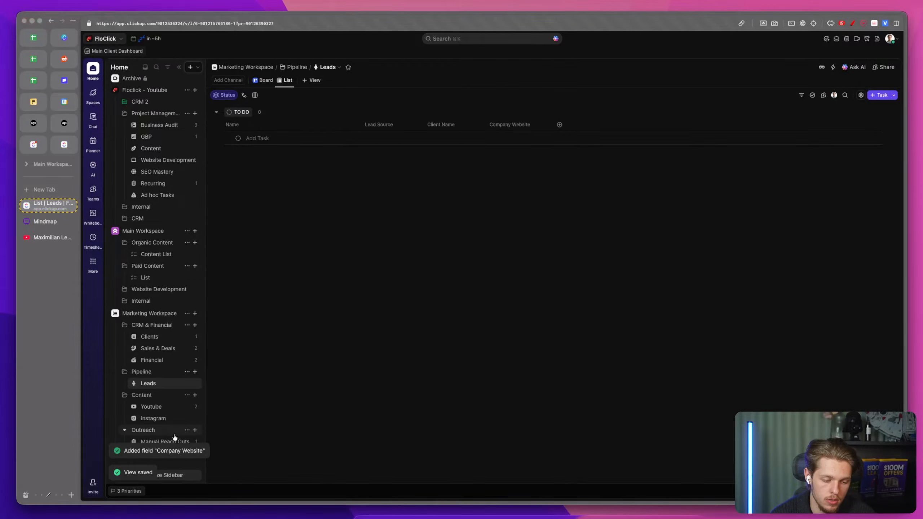
{"action": "left_click", "coordinate": [166, 441]}
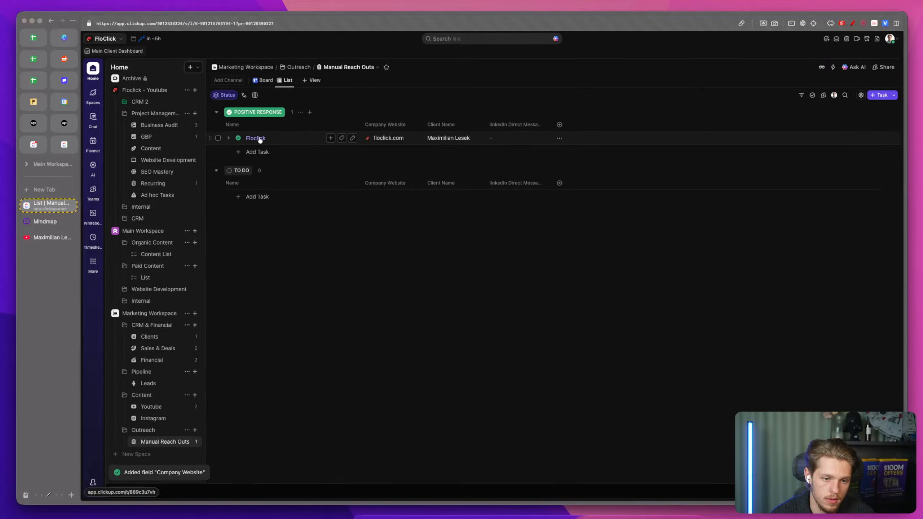
{"action": "left_click_drag", "start_coordinate": [260, 139], "coordinate": [160, 380]}
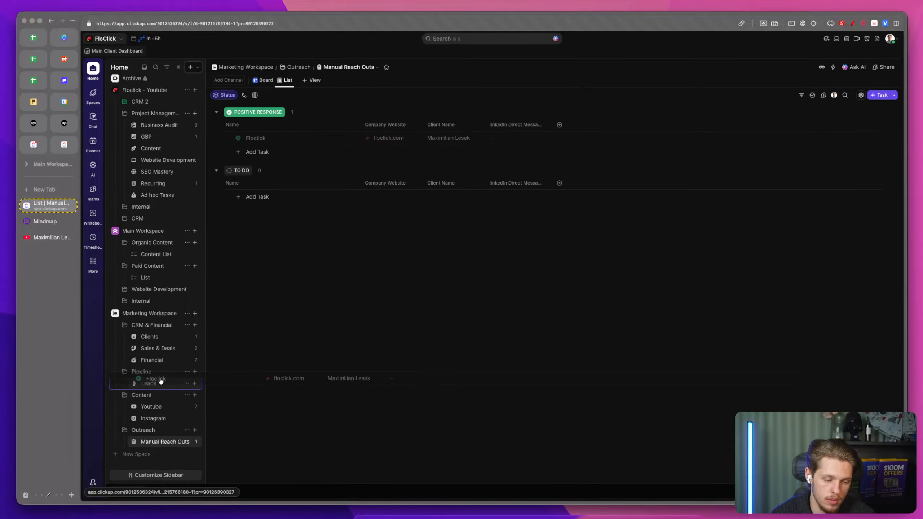
{"action": "left_click_drag", "start_coordinate": [161, 381], "coordinate": [160, 381]}
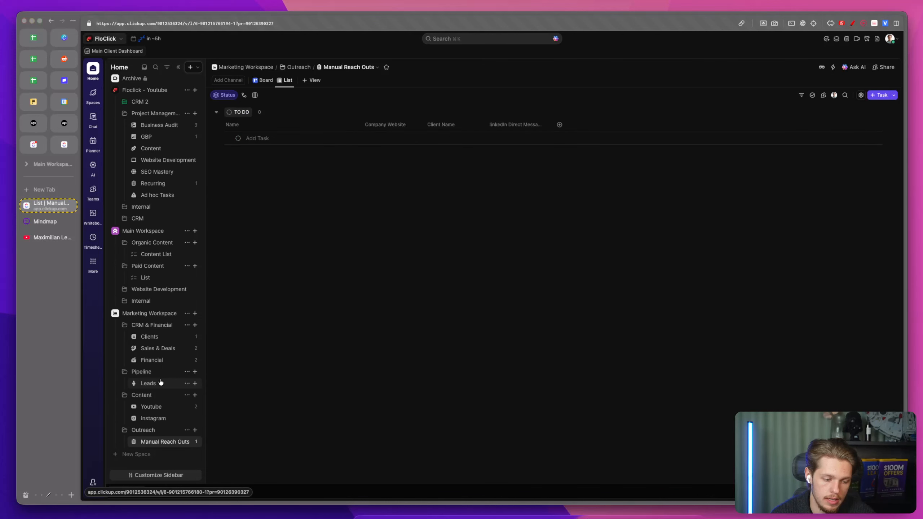
{"action": "left_click", "coordinate": [159, 384]}
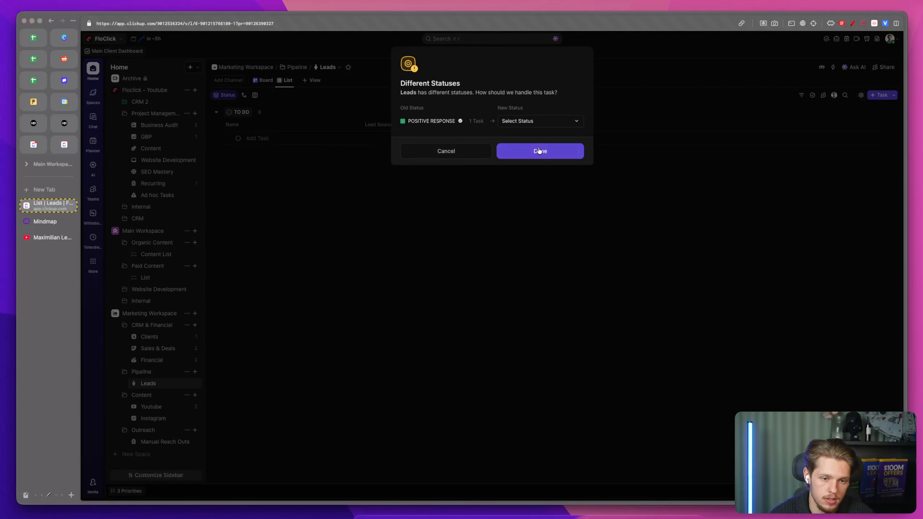
{"action": "left_click", "coordinate": [546, 121]}
{"action": "left_click", "coordinate": [527, 142]}
{"action": "left_click", "coordinate": [541, 151]}
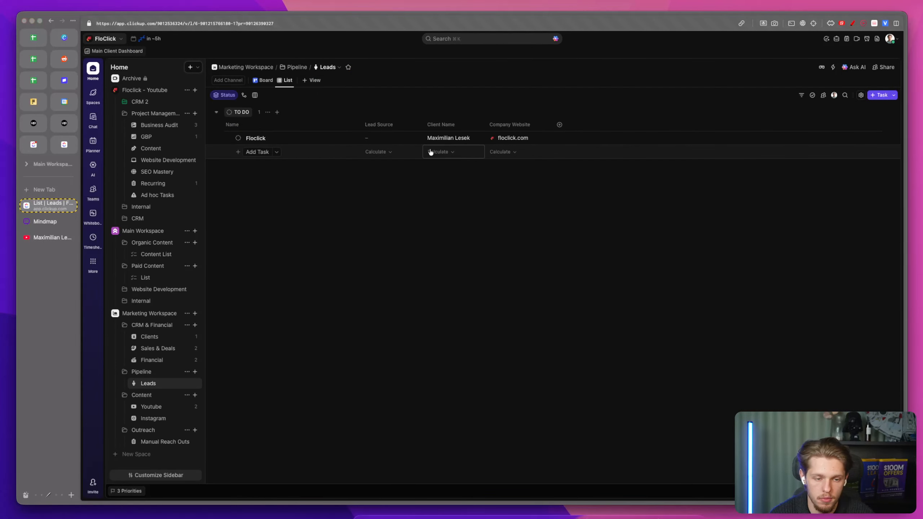
Step: Set the Floclick lead's Lead Source to LinkedIn Outreach and save the view
{"action": "left_click", "coordinate": [395, 125]}
{"action": "left_click", "coordinate": [390, 141]}
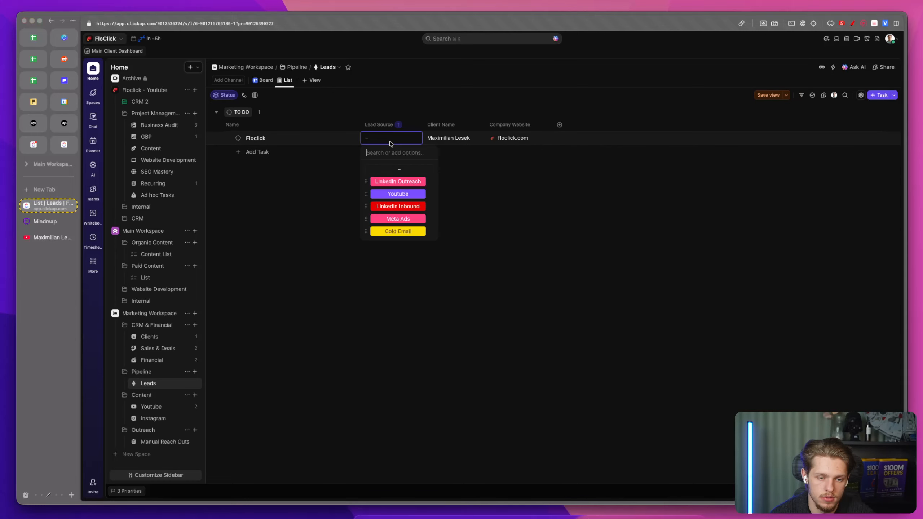
{"action": "left_click", "coordinate": [399, 181]}
{"action": "left_click", "coordinate": [768, 95]}
Step: Edit the Lead Source field and change the LinkedIn Outreach option's colour to blue
{"action": "left_click", "coordinate": [416, 124]}
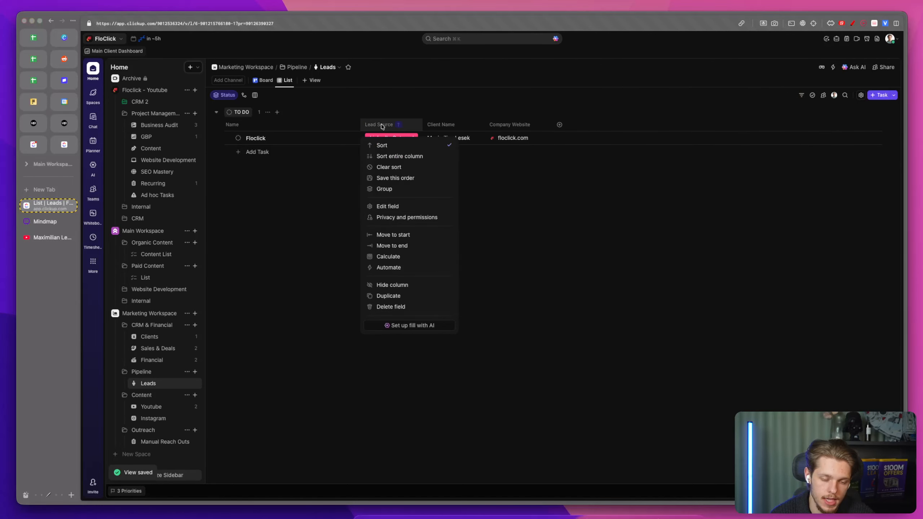
{"action": "left_click", "coordinate": [387, 206]}
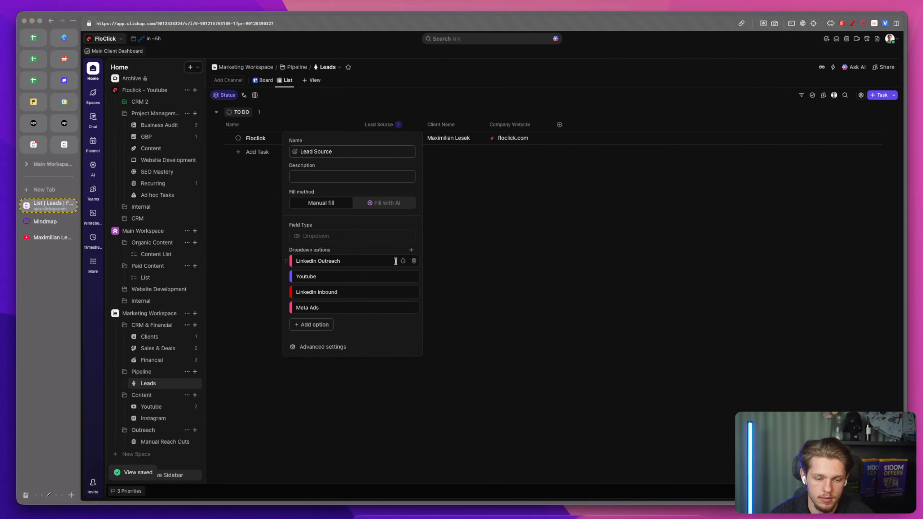
{"action": "left_click", "coordinate": [403, 261]}
{"action": "left_click", "coordinate": [426, 290]}
{"action": "left_click", "coordinate": [437, 251]}
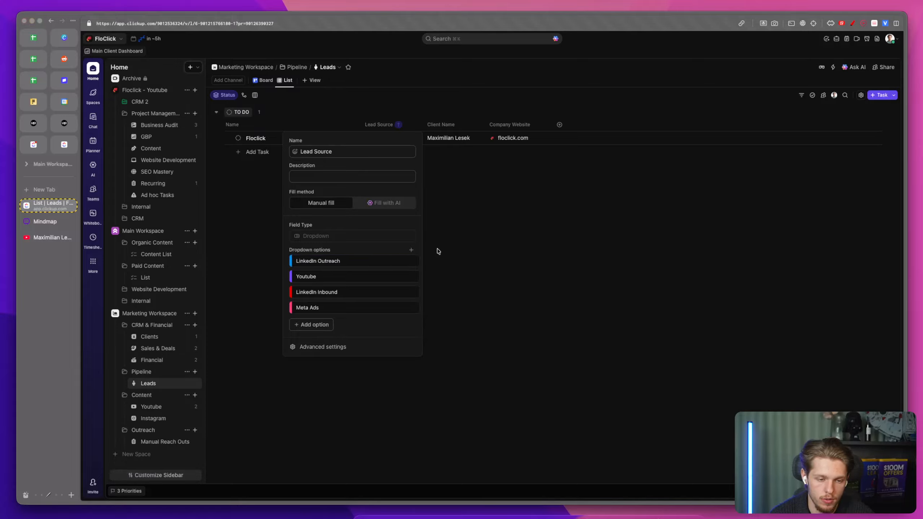
Step: Open the Clients list and add the existing Google Drive field to it
{"action": "left_click", "coordinate": [124, 289]}
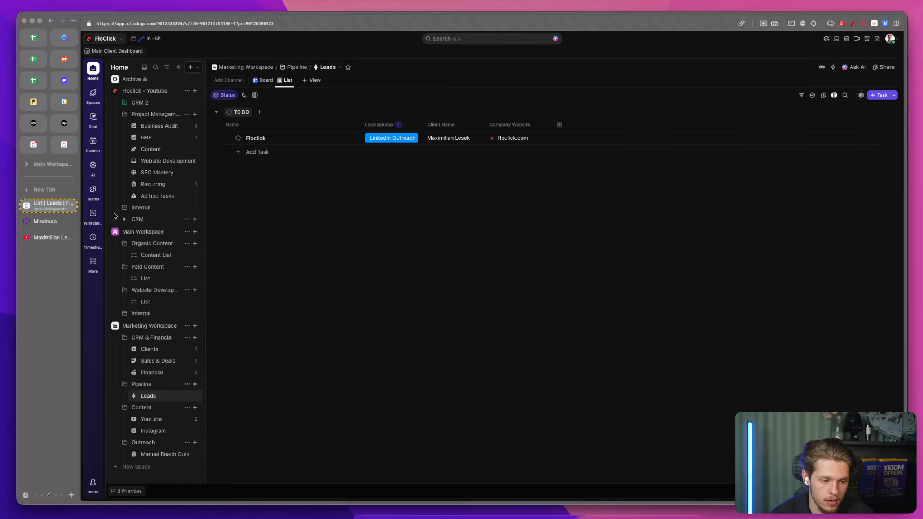
{"action": "left_click", "coordinate": [154, 350]}
{"action": "left_click", "coordinate": [745, 126]}
{"action": "type", "text": "dri"}
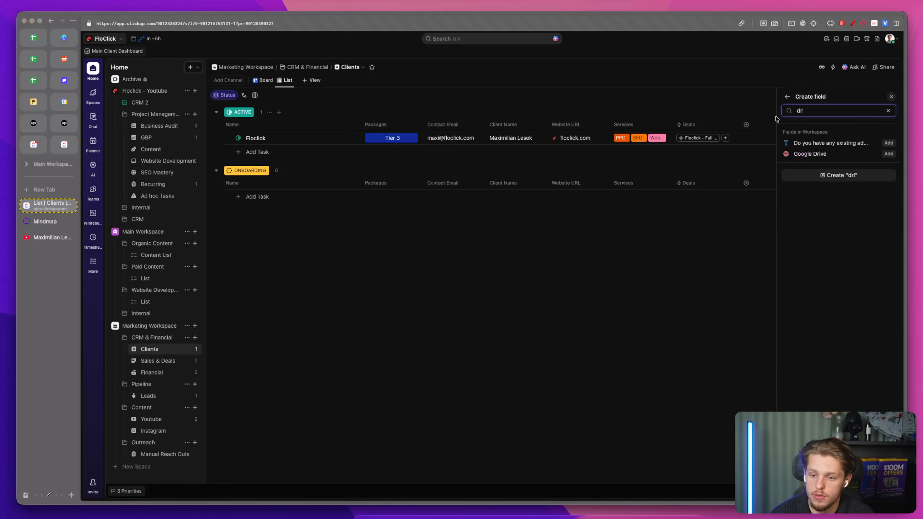
{"action": "left_click", "coordinate": [889, 154]}
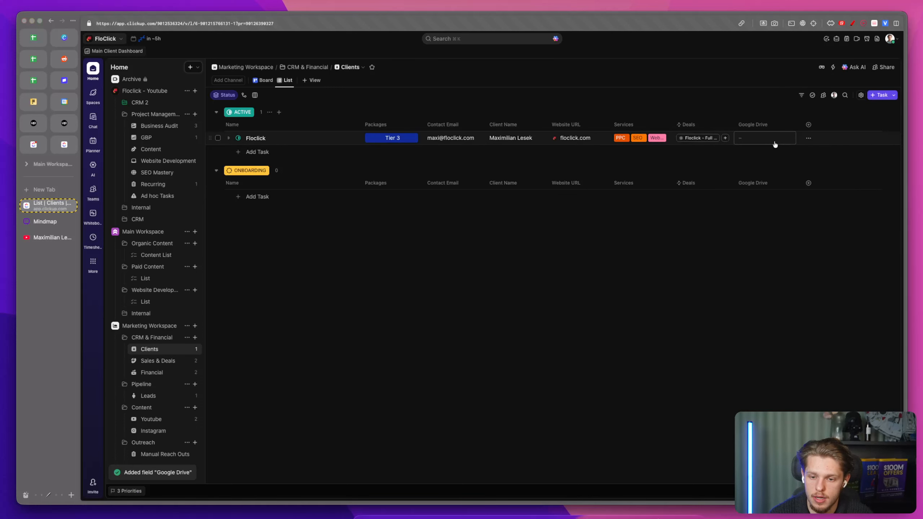
Step: Enter floclick.com as the Floclick client's Google Drive value
{"action": "type", "text": "floclick.com"}
{"action": "left_click", "coordinate": [717, 252]}
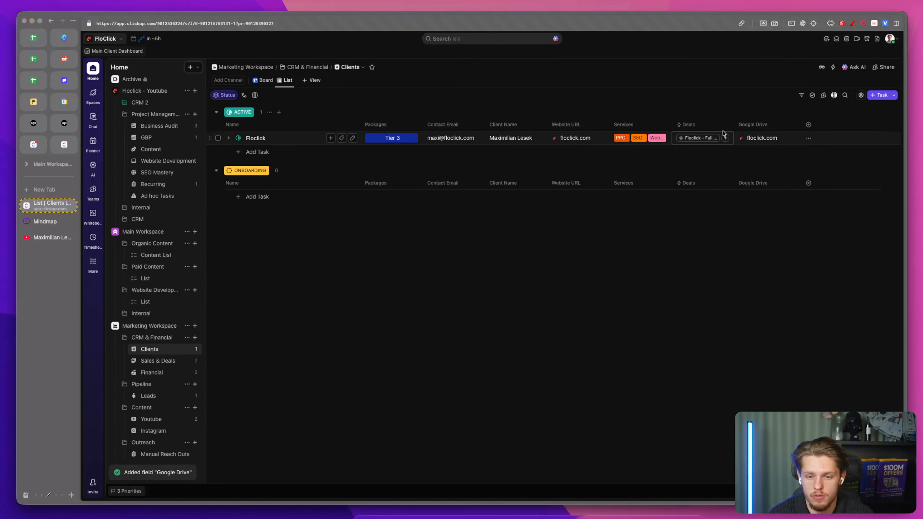
{"action": "left_click", "coordinate": [757, 125]}
{"action": "right_click", "coordinate": [758, 126]}
{"action": "left_click", "coordinate": [479, 256]}
{"action": "left_click", "coordinate": [479, 256]}
Step: Create a Long Text field named Meeting Recordings in the Clients list
{"action": "left_click", "coordinate": [256, 138]}
{"action": "left_click", "coordinate": [815, 131]}
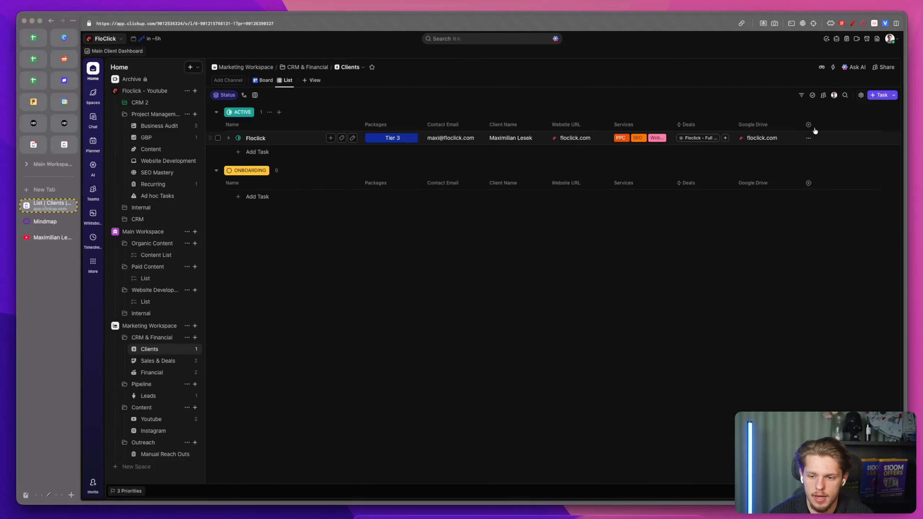
{"action": "left_click", "coordinate": [808, 125]}
{"action": "type", "text": "ur"}
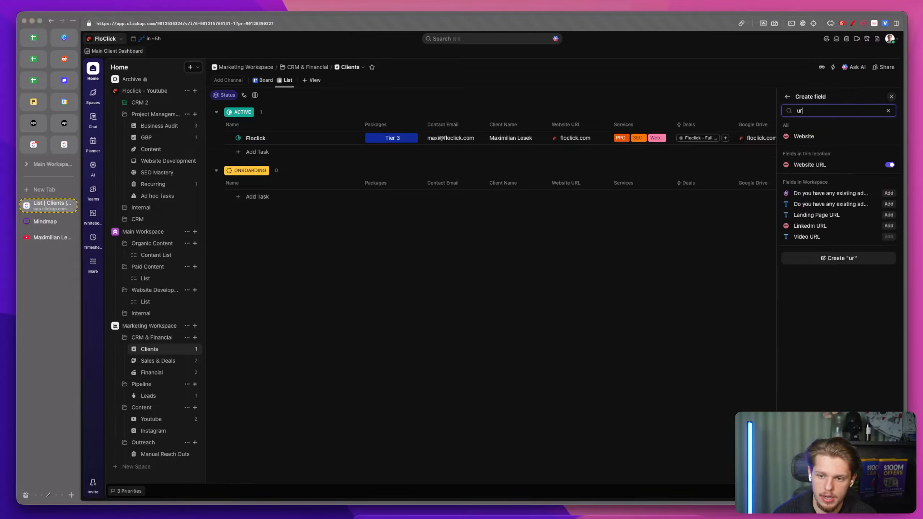
{"action": "key", "text": "BackSpace"}
{"action": "key", "text": "BackSpace"}
{"action": "type", "text": "te"}
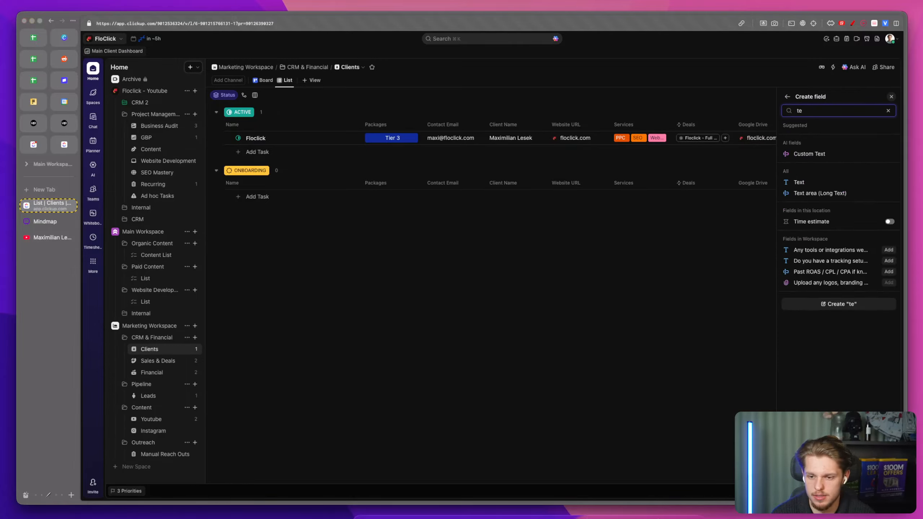
{"action": "left_click", "coordinate": [820, 193]}
{"action": "type", "text": "Meeting Recordings"}
{"action": "left_click", "coordinate": [881, 216]}
Step: Enter fireflies.com as Floclick's Meeting Recordings value and hide the Meeting Recordings column
{"action": "left_click", "coordinate": [808, 139]}
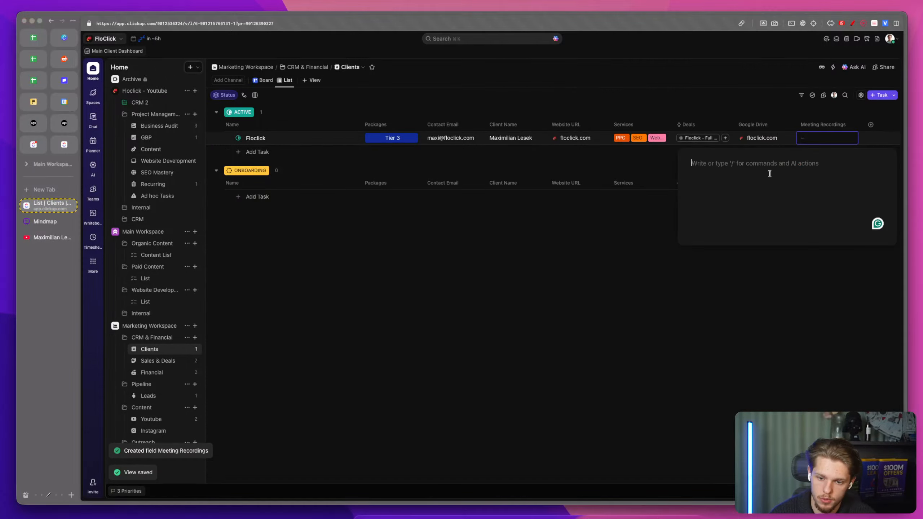
{"action": "type", "text": "flies.com"}
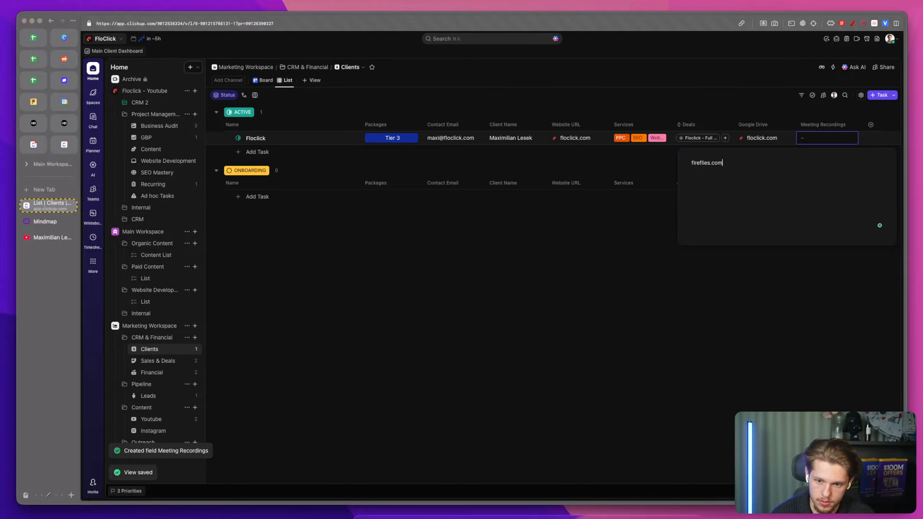
{"action": "left_click", "coordinate": [567, 286]}
{"action": "left_click", "coordinate": [820, 126]}
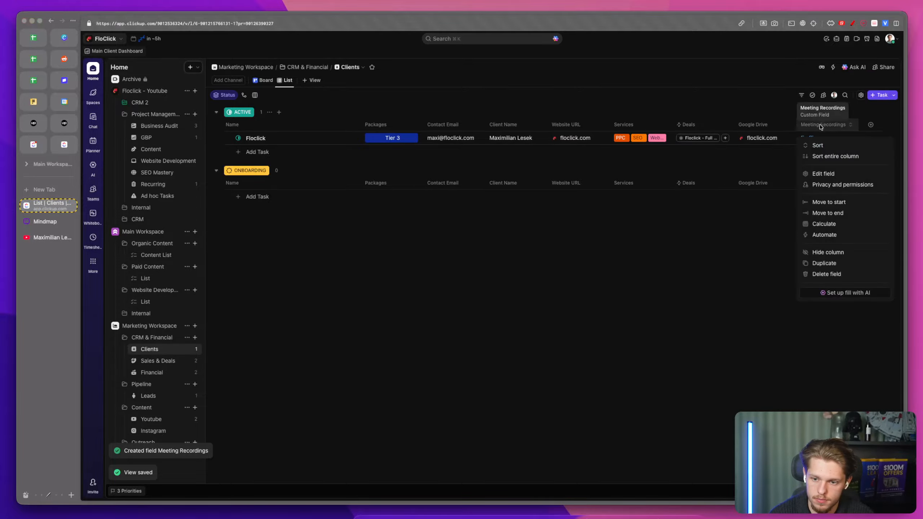
{"action": "left_click", "coordinate": [825, 251]}
Step: Open the Floclick client task to review its custom fields, then close it
{"action": "left_click", "coordinate": [255, 139]}
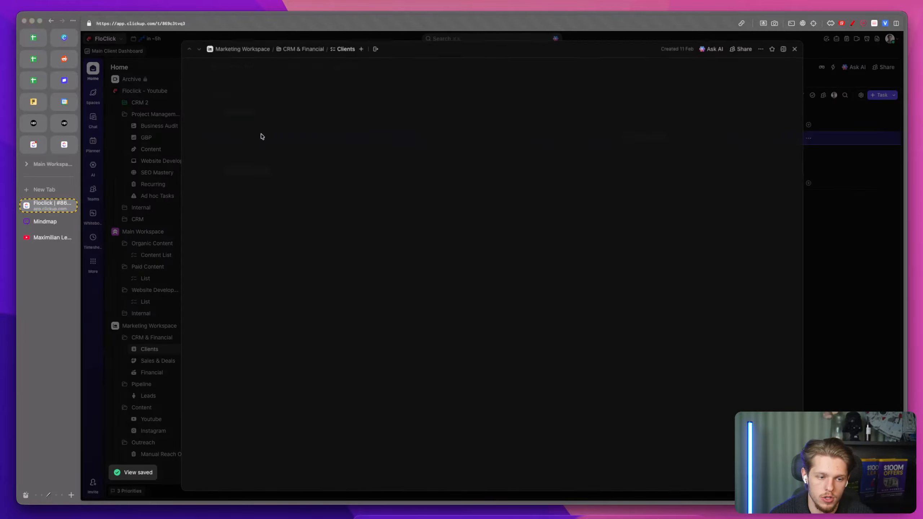
{"action": "scroll", "coordinate": [408, 342], "scroll_direction": "down", "scroll_amount": 1}
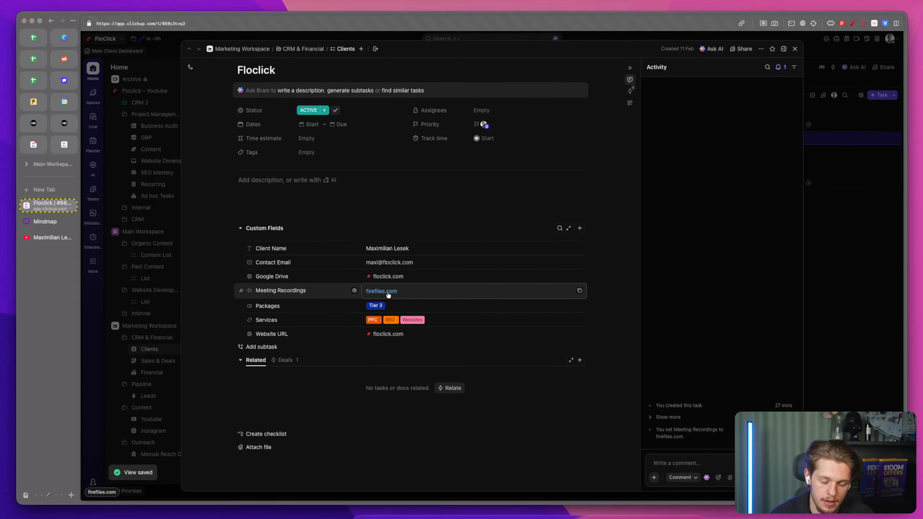
{"action": "left_click", "coordinate": [867, 360]}
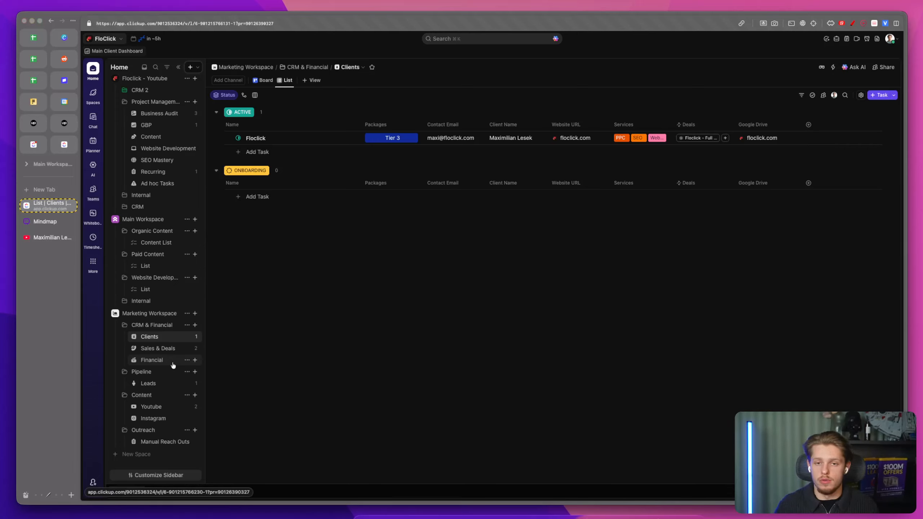
Step: Open the Sales & Deals list and browse the spaces and folders in the sidebar
{"action": "left_click", "coordinate": [171, 351]}
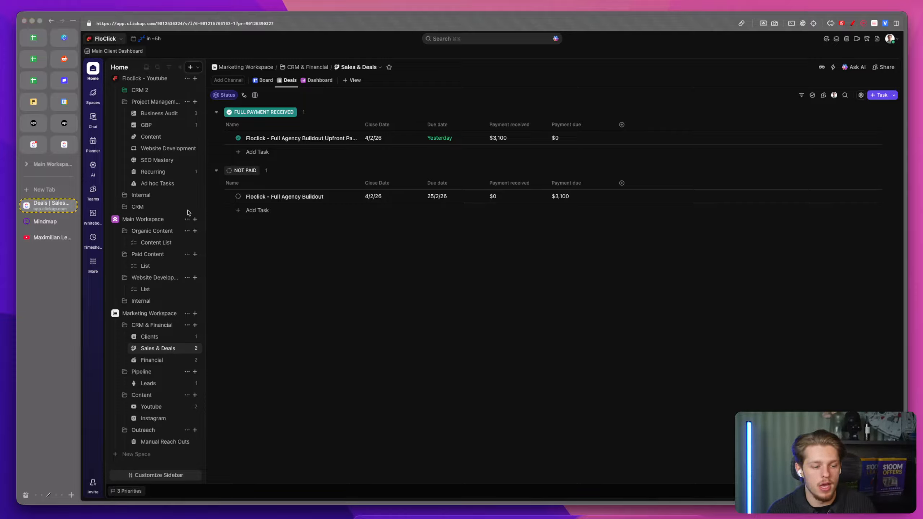
{"action": "left_click", "coordinate": [114, 314]}
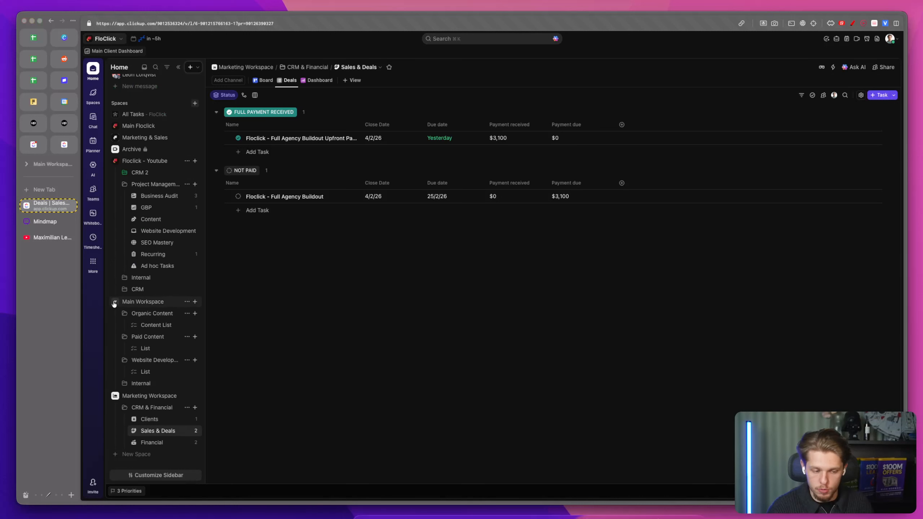
{"action": "left_click", "coordinate": [114, 302]}
{"action": "left_click", "coordinate": [112, 385]}
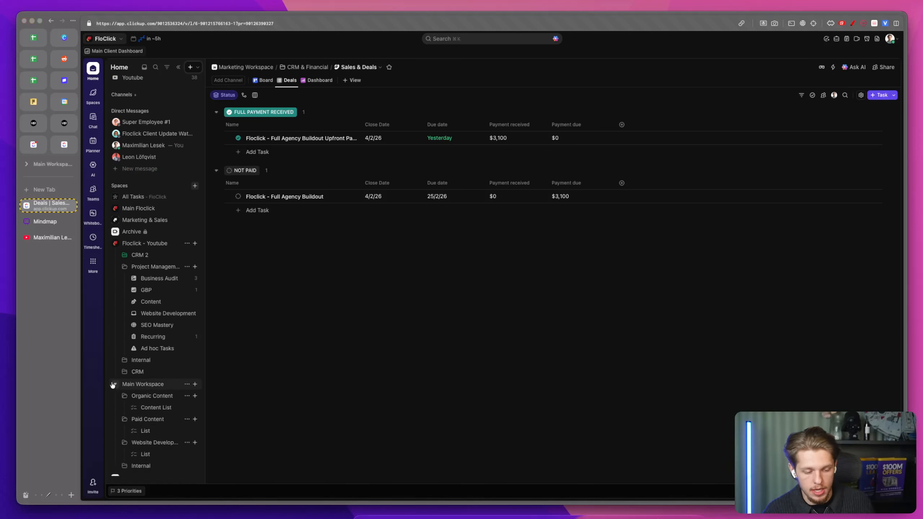
{"action": "scroll", "coordinate": [161, 391], "scroll_direction": "down", "scroll_amount": 2}
{"action": "scroll", "coordinate": [162, 389], "scroll_direction": "down", "scroll_amount": 1}
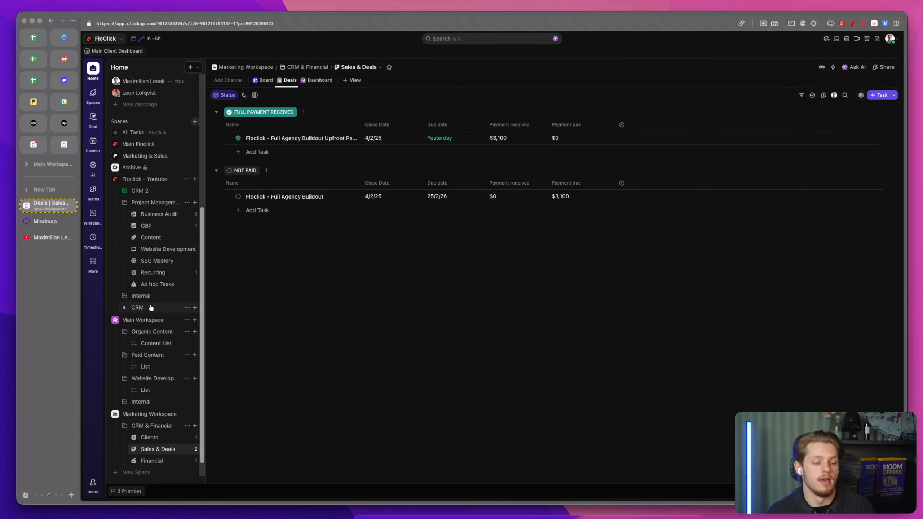
{"action": "scroll", "coordinate": [150, 356], "scroll_direction": "down", "scroll_amount": 1}
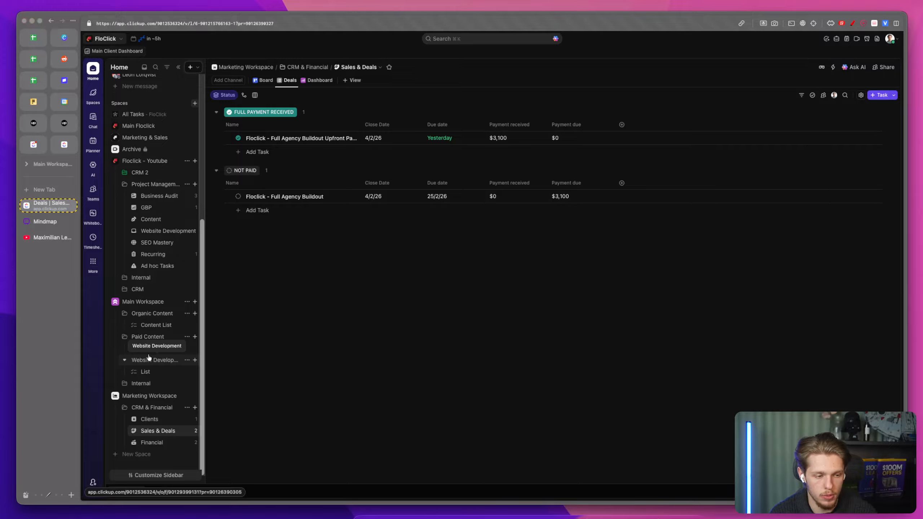
Step: Switch to the YouTube channel tab and scroll through its videos
{"action": "left_click", "coordinate": [43, 242]}
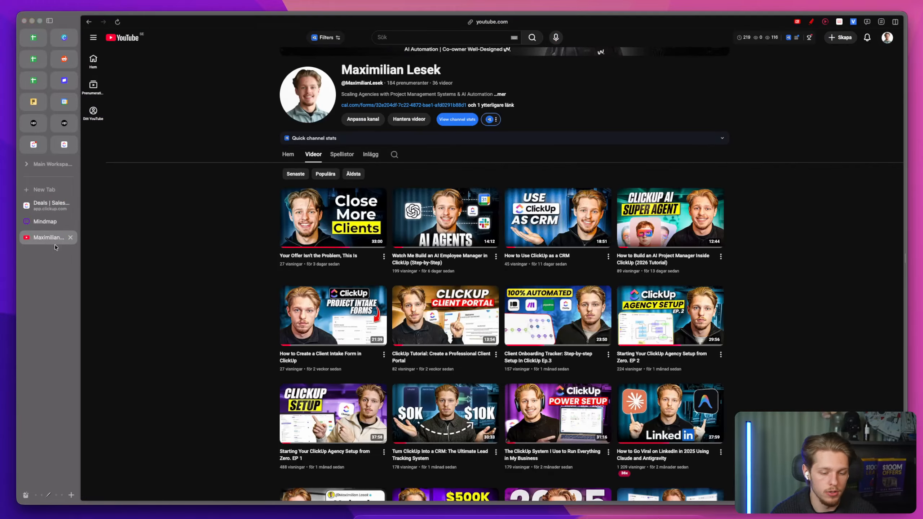
{"action": "scroll", "coordinate": [461, 329], "scroll_direction": "down", "scroll_amount": 2}
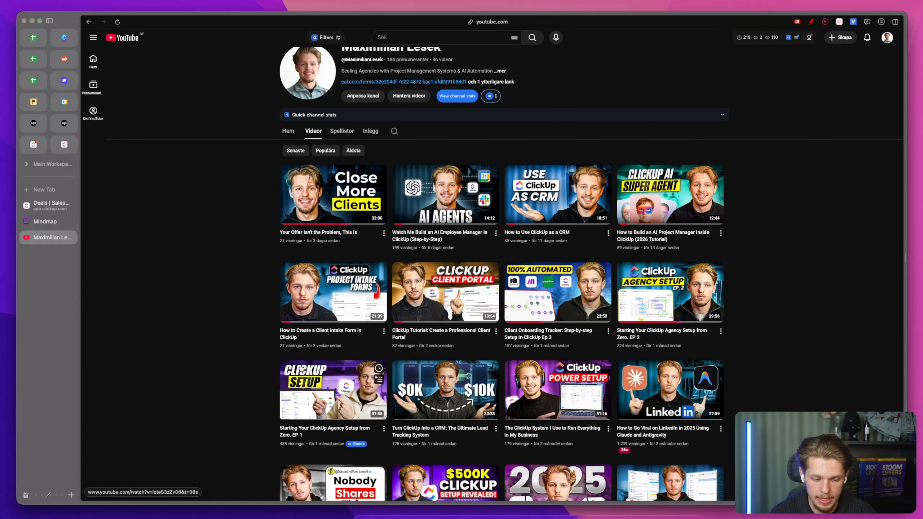
{"action": "mouse_move", "coordinate": [371, 389]}
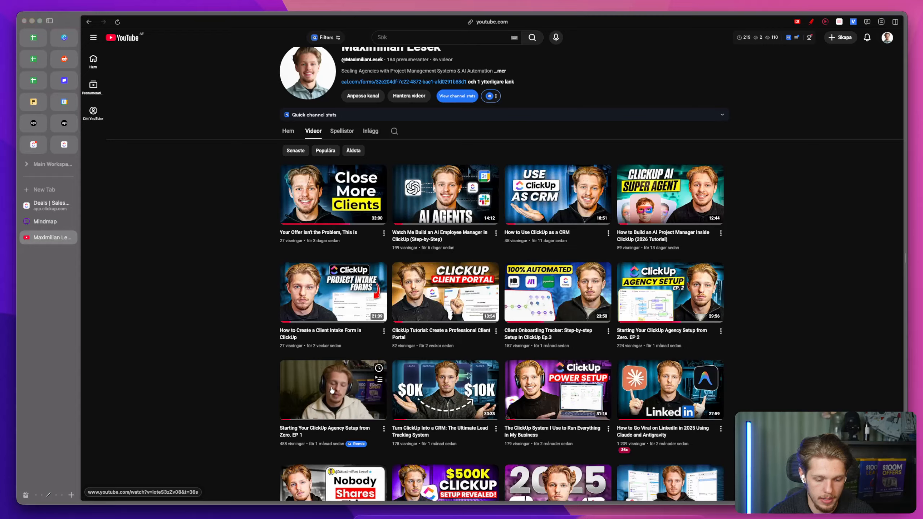
Step: Return to the ClickUp tab and expand and collapse the Internal and CRM folders of the Floclick - Youtube space
{"action": "left_click", "coordinate": [48, 206]}
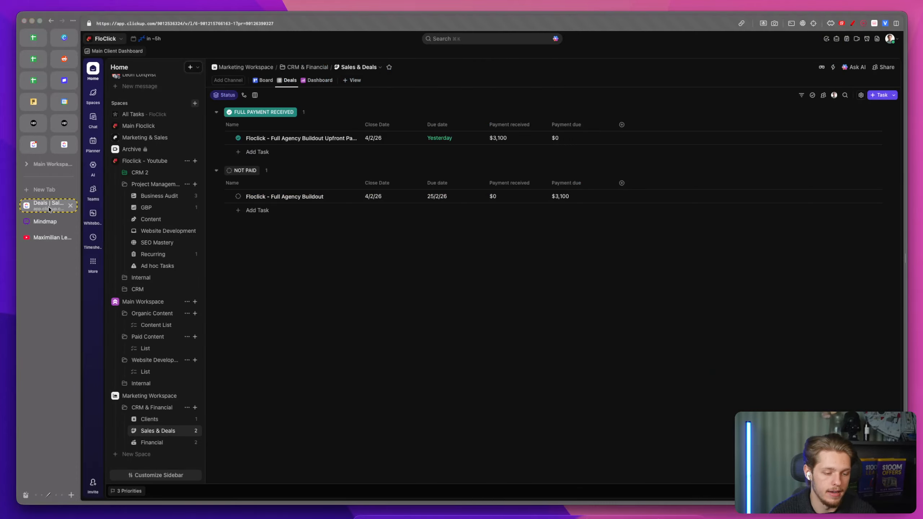
{"action": "left_click", "coordinate": [124, 278]}
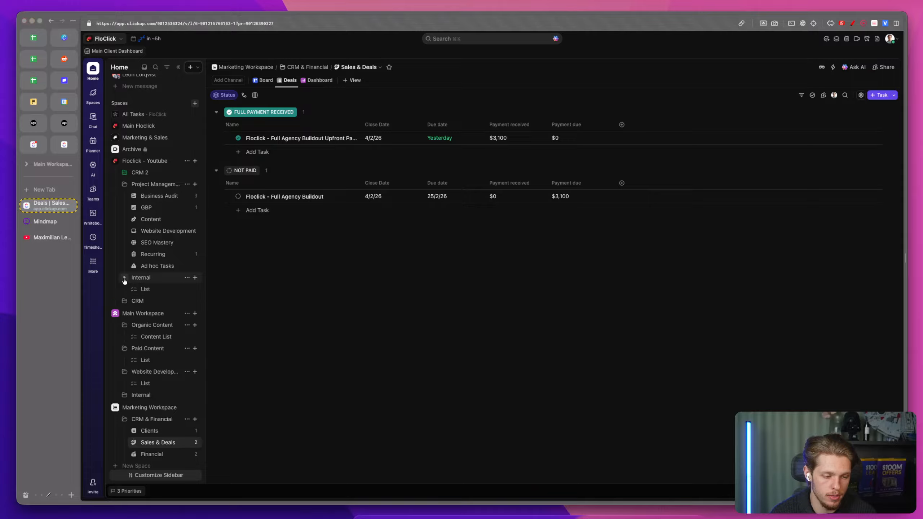
{"action": "left_click", "coordinate": [125, 279]}
{"action": "left_click", "coordinate": [122, 290]}
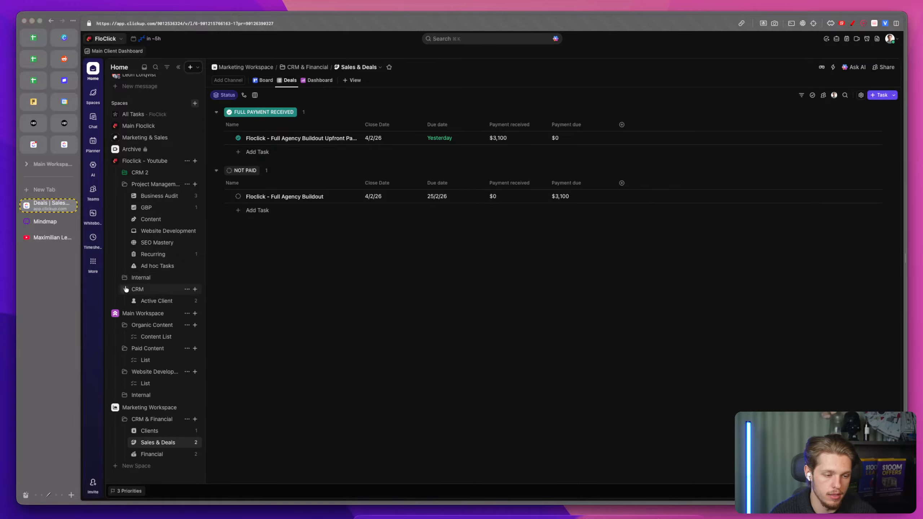
{"action": "left_click", "coordinate": [124, 289]}
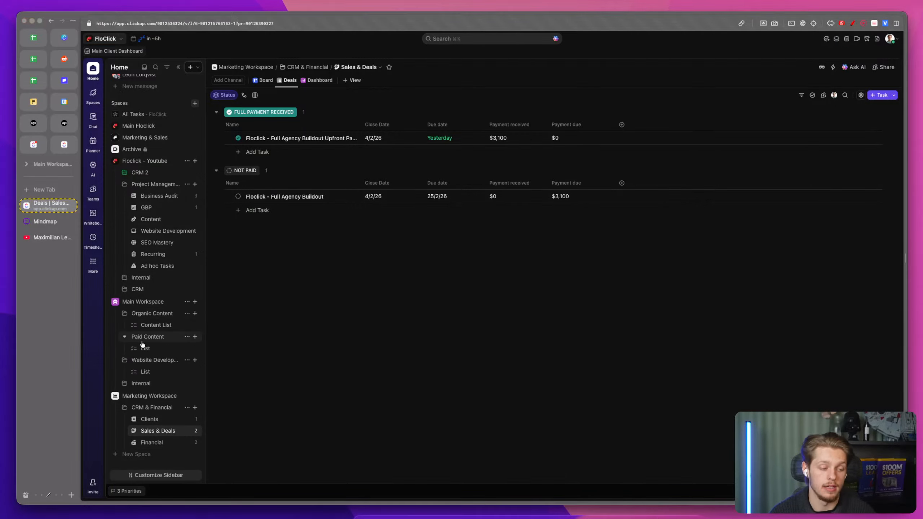